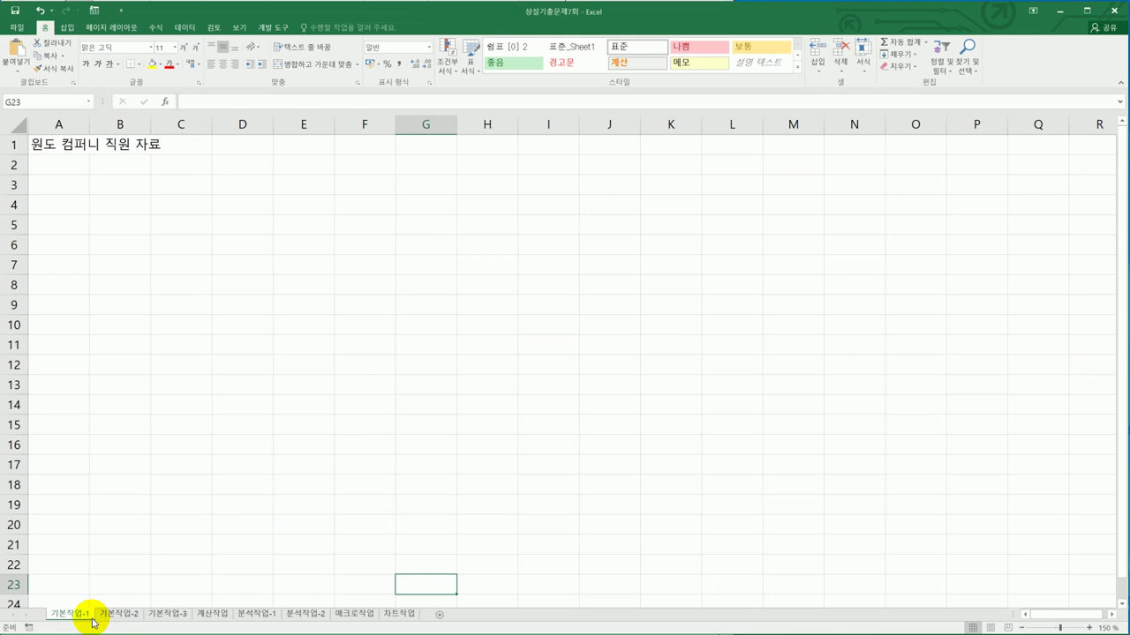
On the 기본작업-2 sheet, merge and centre the title across A1:G1.
{"action": "left_click", "coordinate": [115, 613]}
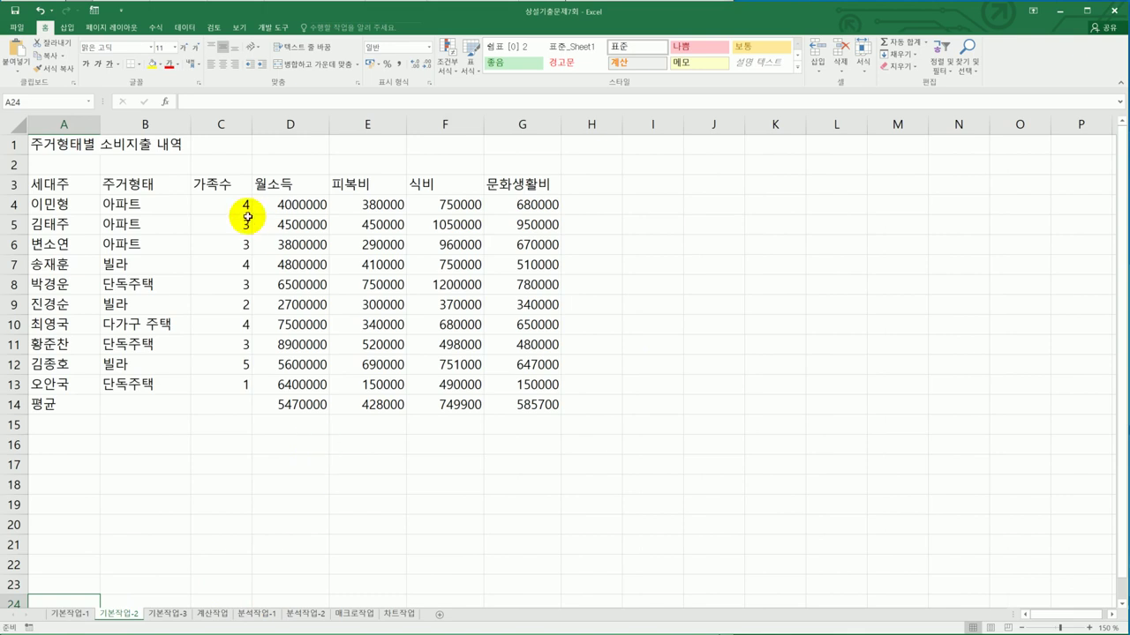
{"action": "left_click_drag", "start_coordinate": [63, 145], "coordinate": [506, 147]}
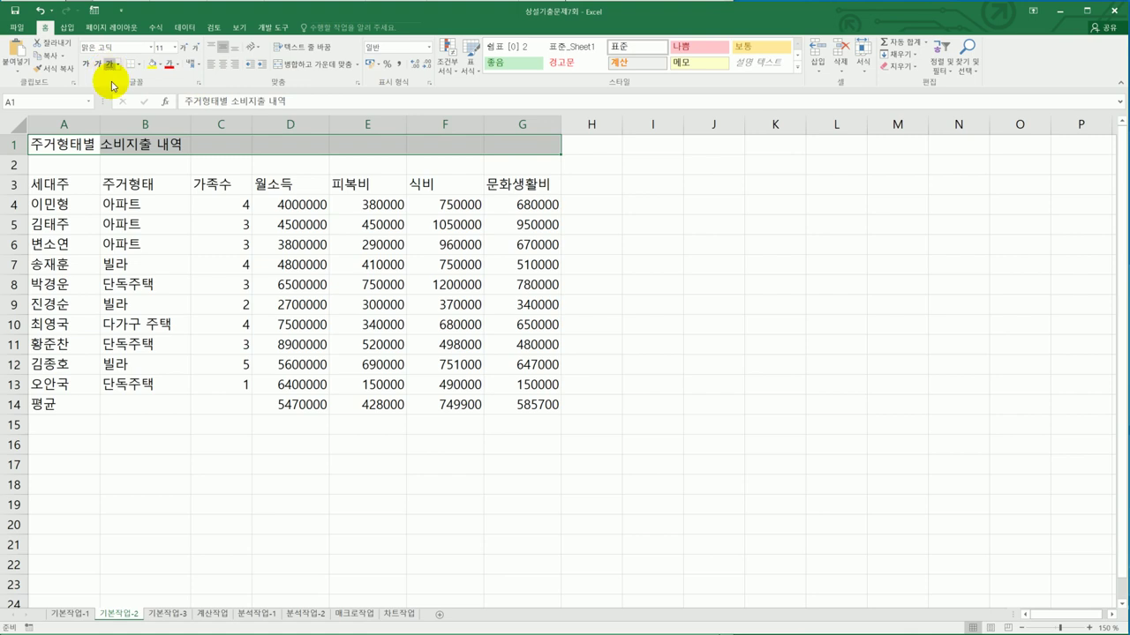
{"action": "left_click", "coordinate": [299, 75]}
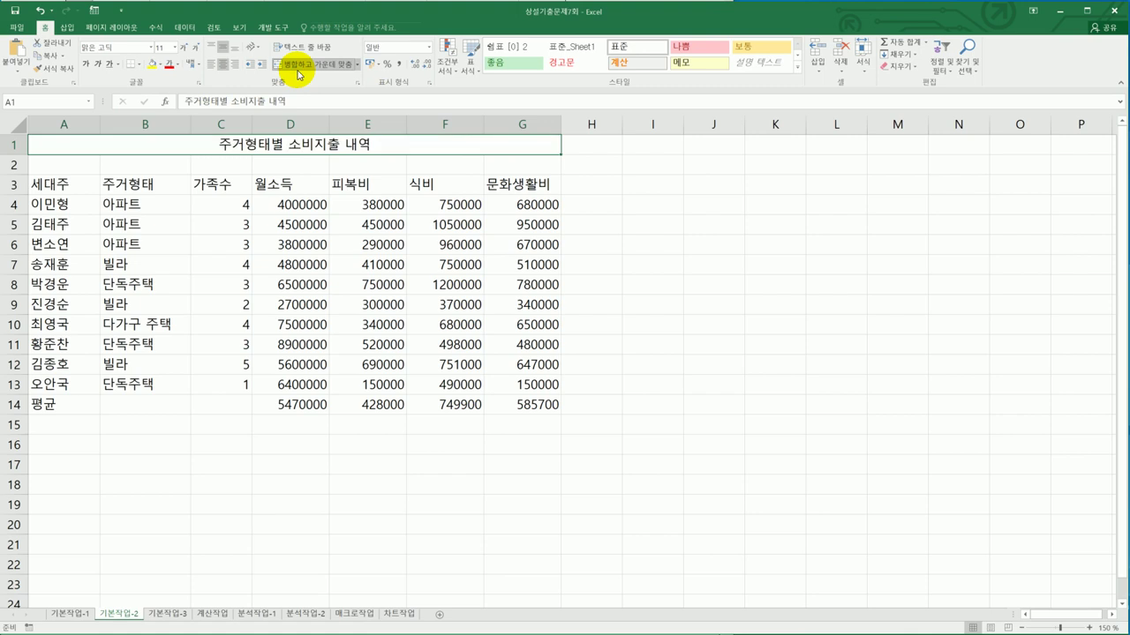
Format the title as bold 궁서체 size 17 with a double underline.
{"action": "left_click", "coordinate": [154, 48]}
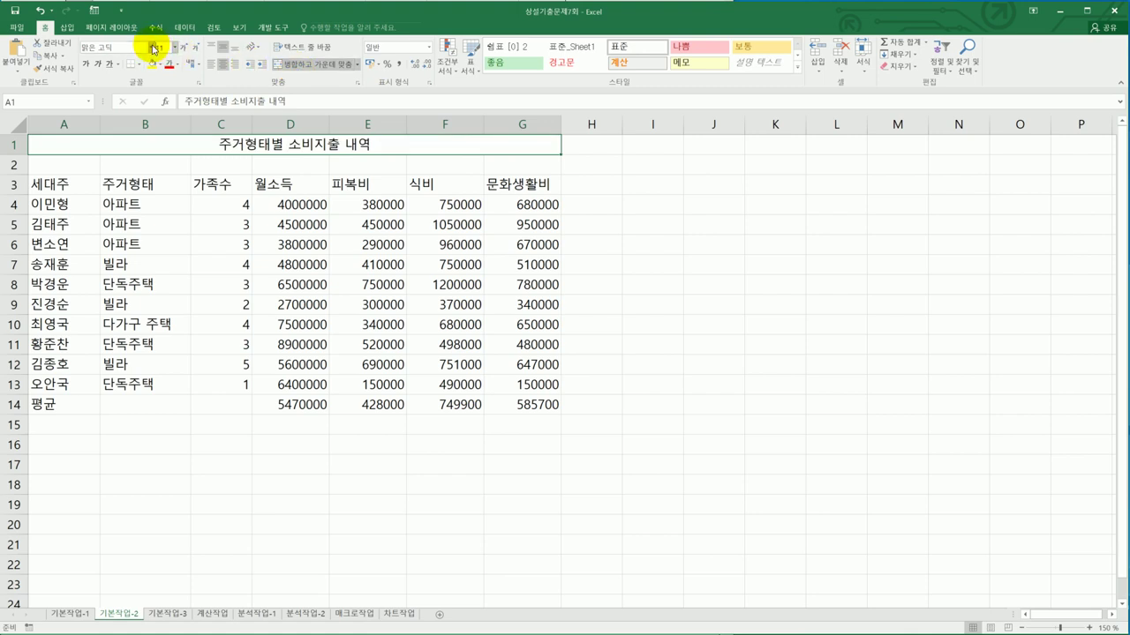
{"action": "left_click", "coordinate": [153, 48]}
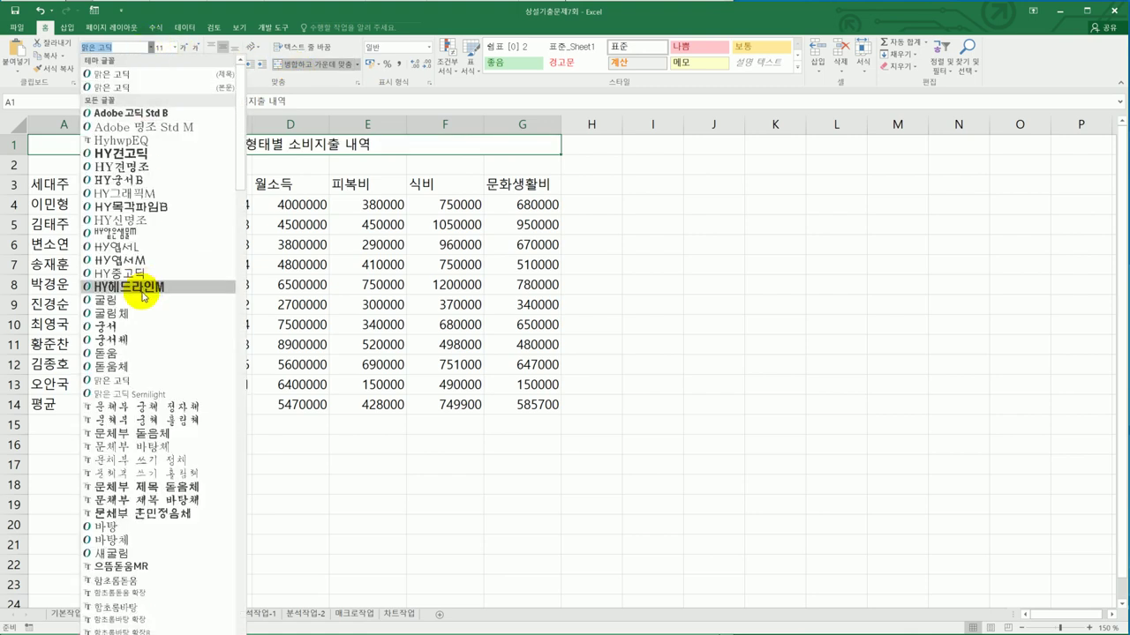
{"action": "left_click", "coordinate": [155, 343]}
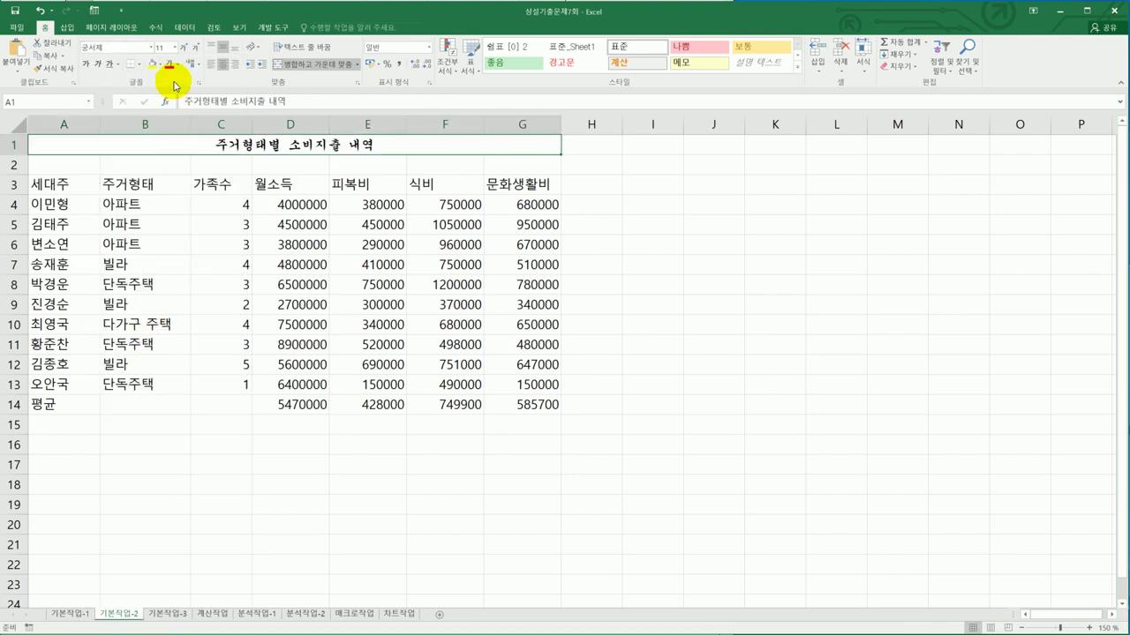
{"action": "left_click", "coordinate": [174, 49]}
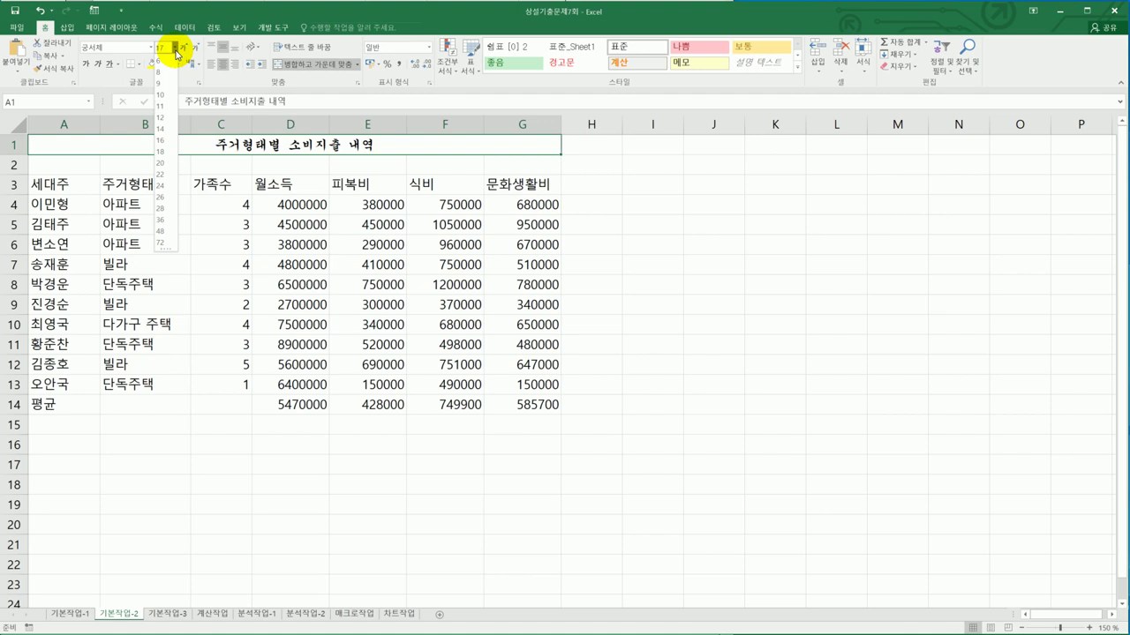
{"action": "key", "text": "Return"}
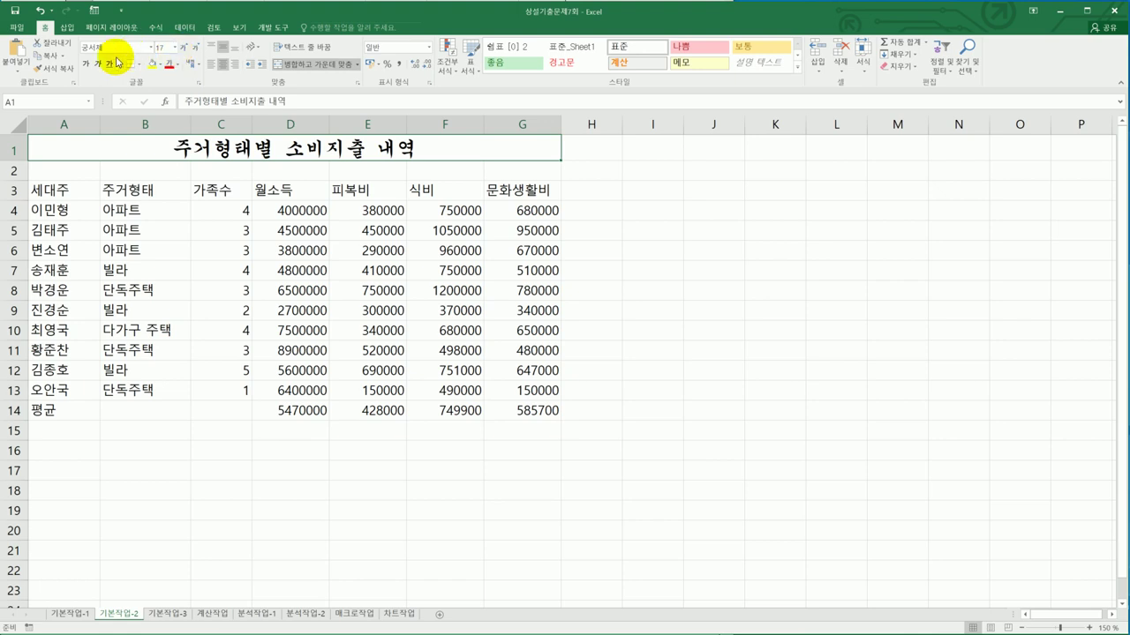
{"action": "left_click", "coordinate": [88, 66]}
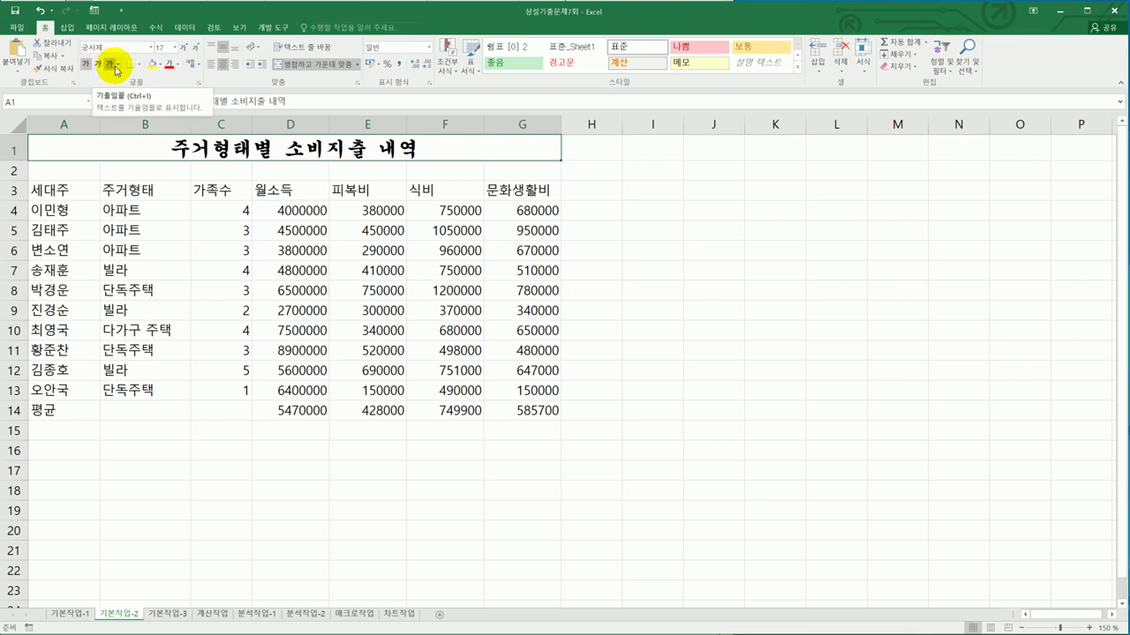
{"action": "left_click", "coordinate": [117, 69]}
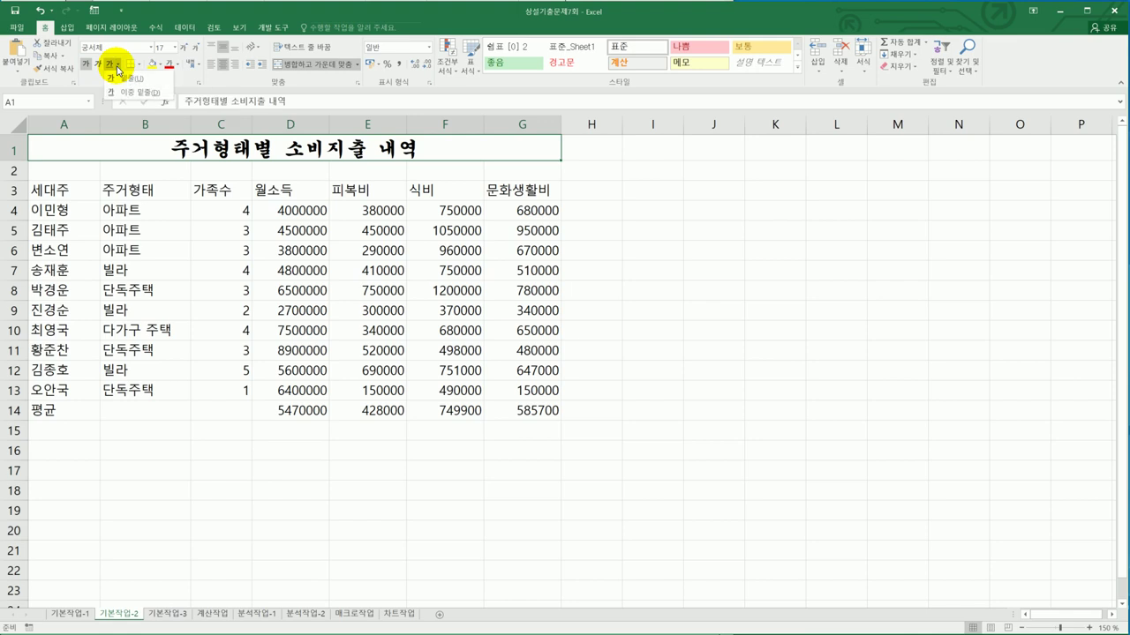
{"action": "left_click", "coordinate": [125, 93]}
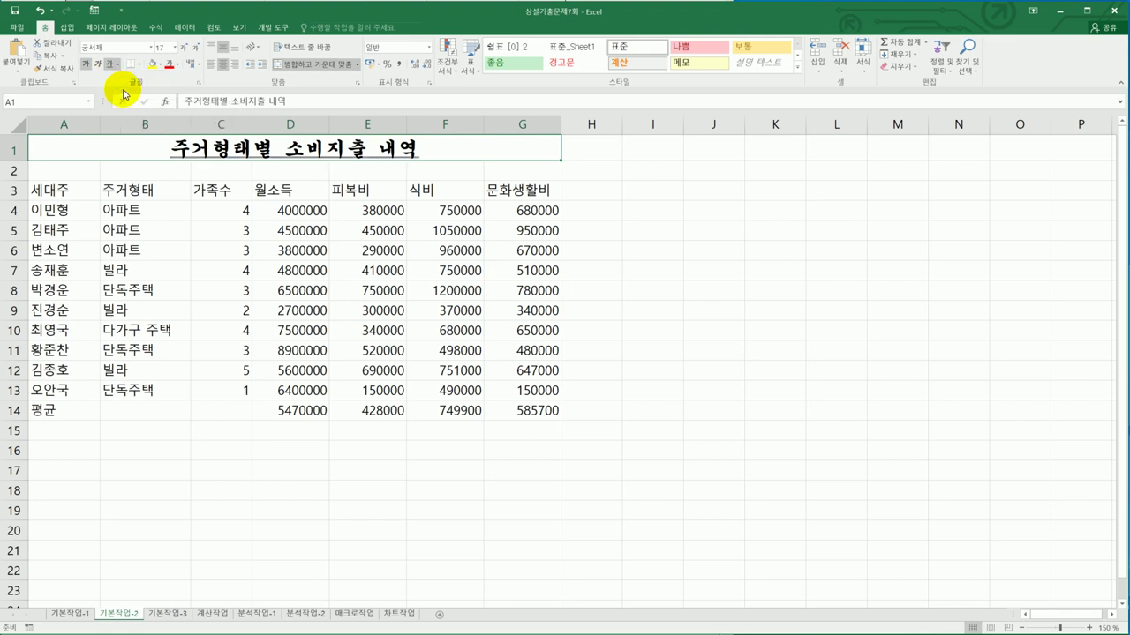
{"action": "key", "text": "alt+Tab"}
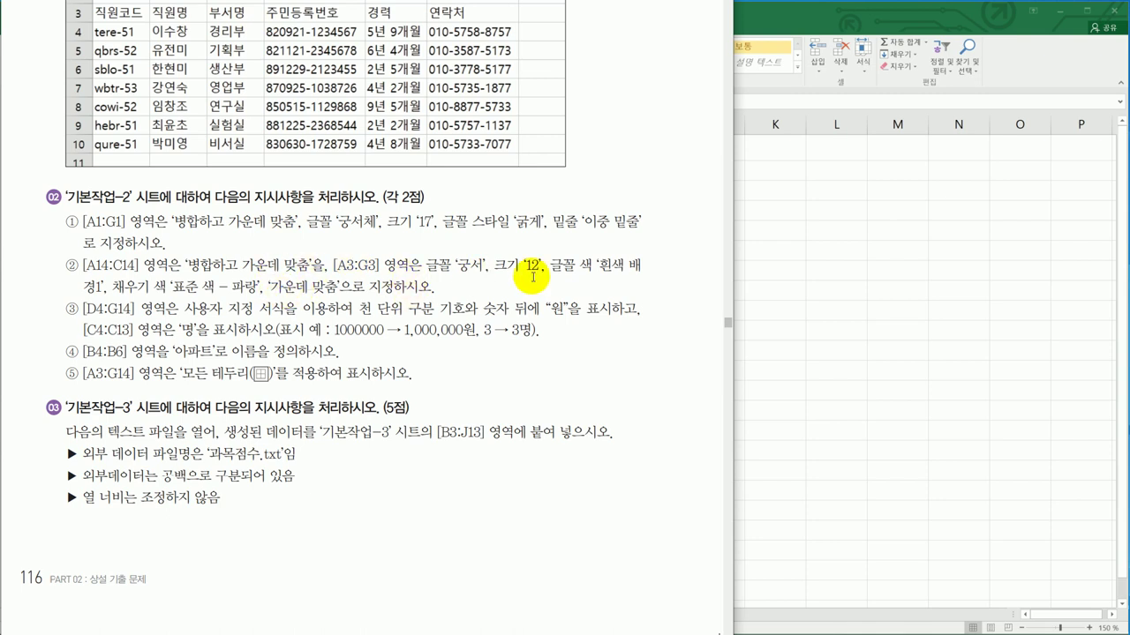
{"action": "key", "text": "alt+Tab"}
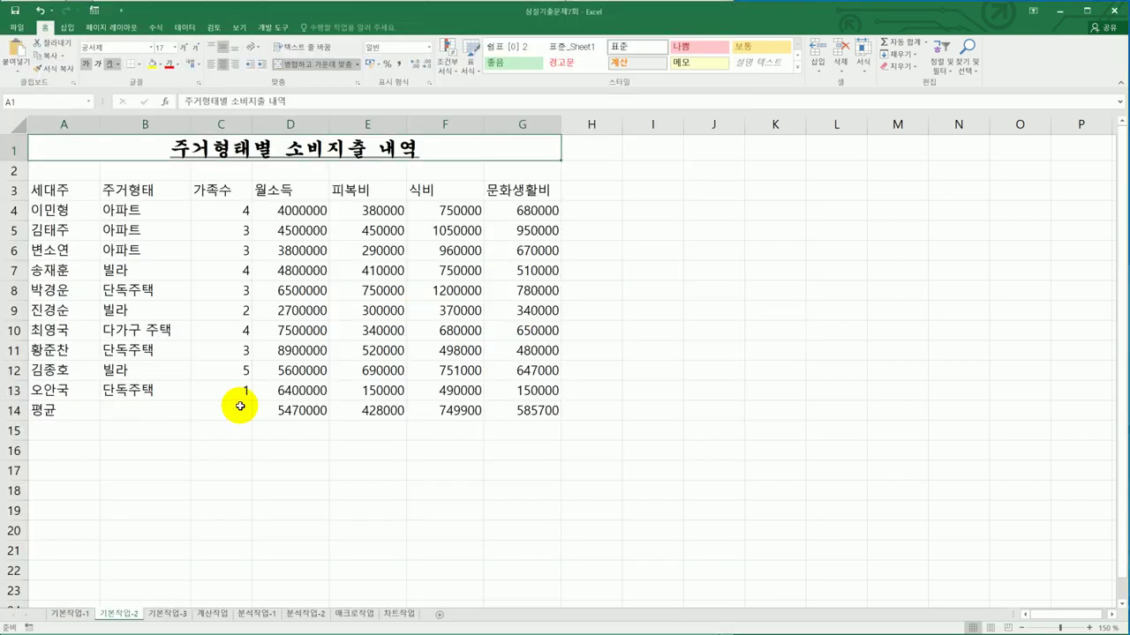
Merge and centre 평균 across A14:C14, and set the A3:G3 headers to 궁서 size 12.
{"action": "left_click_drag", "start_coordinate": [88, 404], "coordinate": [202, 411]}
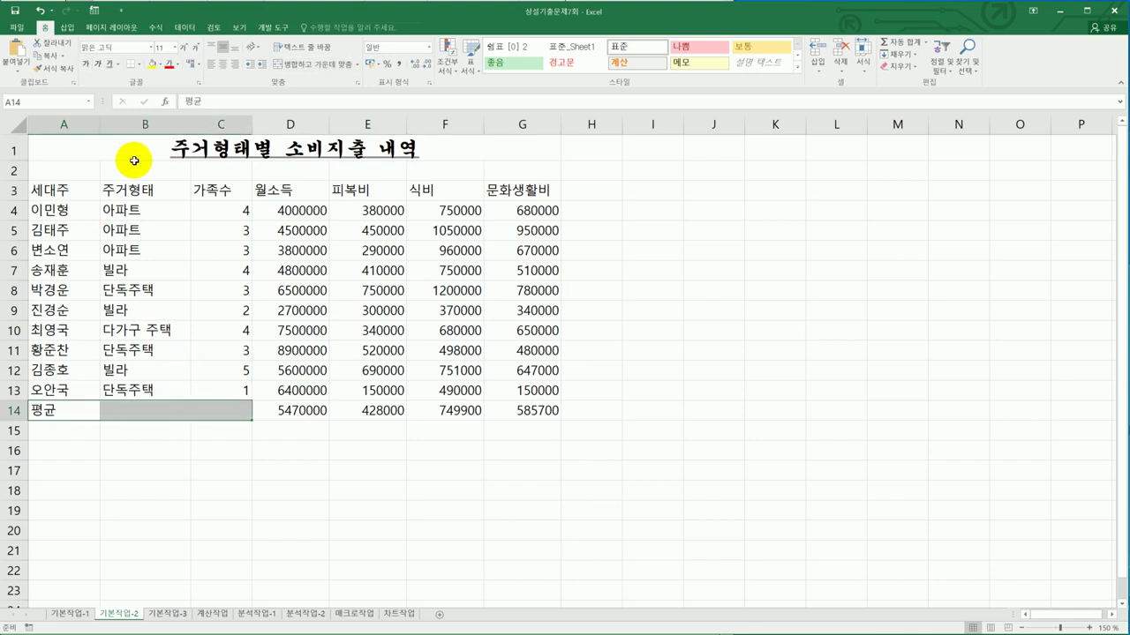
{"action": "left_click", "coordinate": [291, 69]}
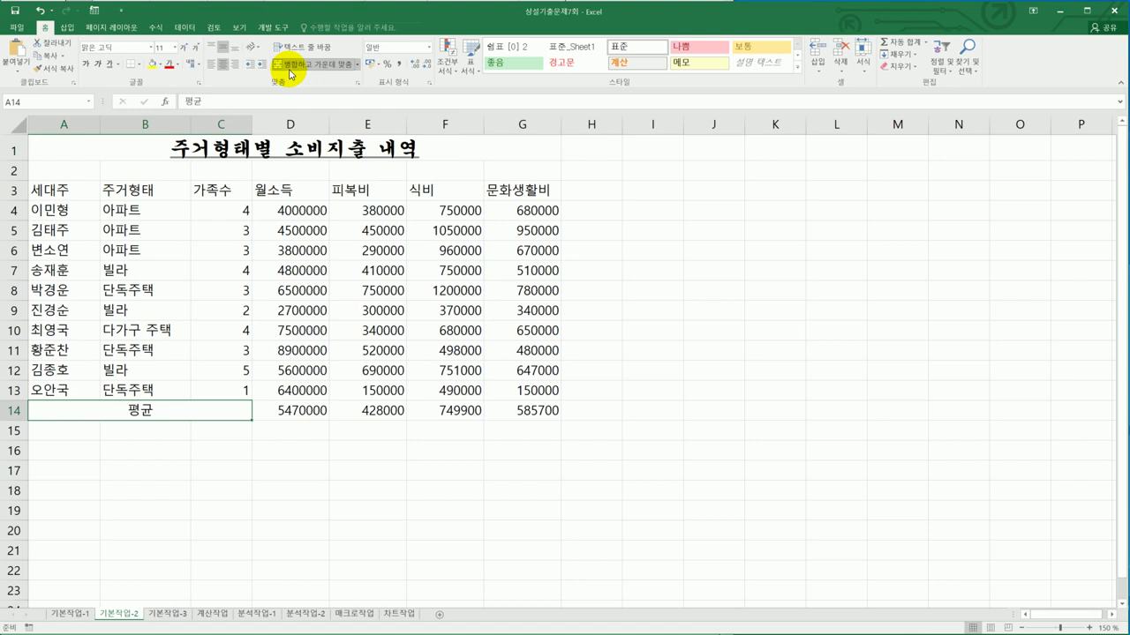
{"action": "left_click_drag", "start_coordinate": [82, 191], "coordinate": [499, 187]}
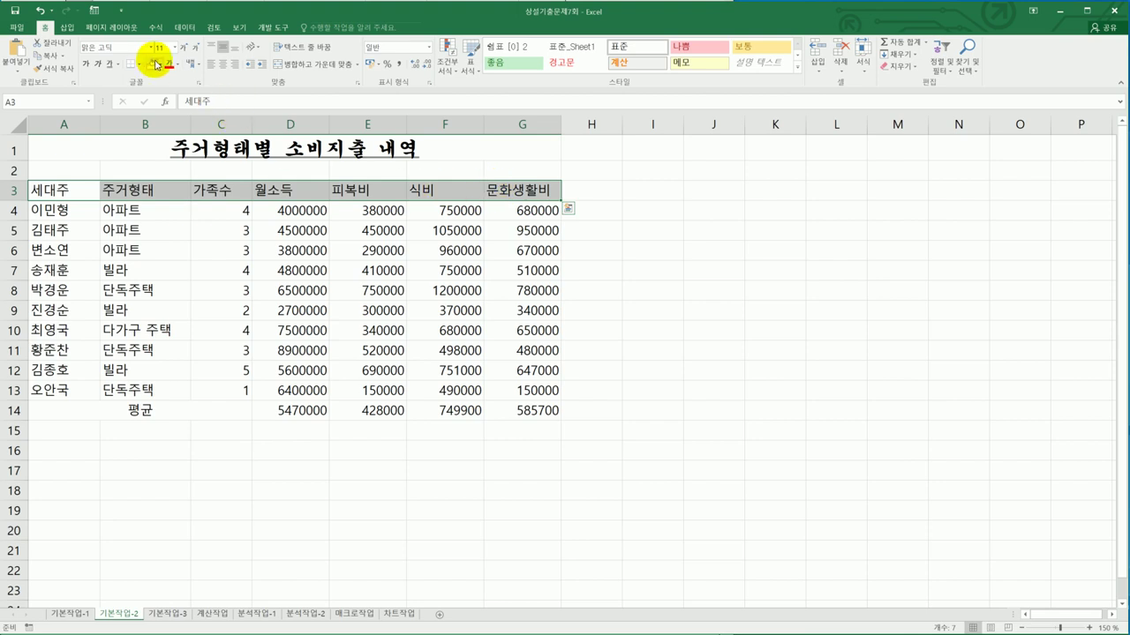
{"action": "left_click", "coordinate": [151, 46]}
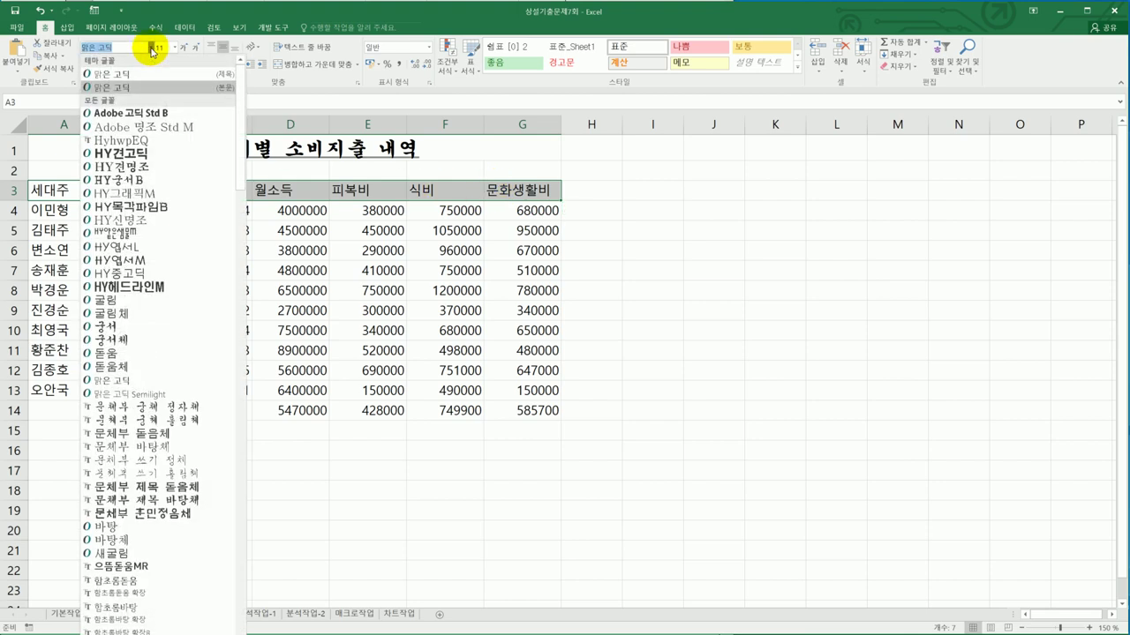
{"action": "left_click", "coordinate": [157, 325]}
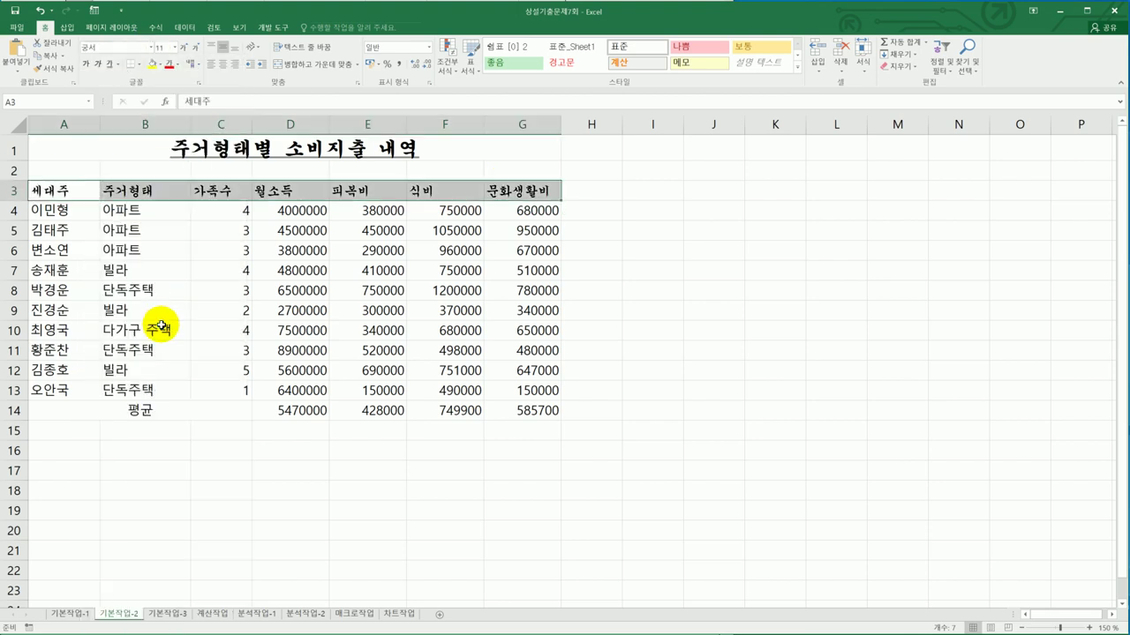
{"action": "left_click", "coordinate": [175, 49]}
{"action": "left_click", "coordinate": [159, 117]}
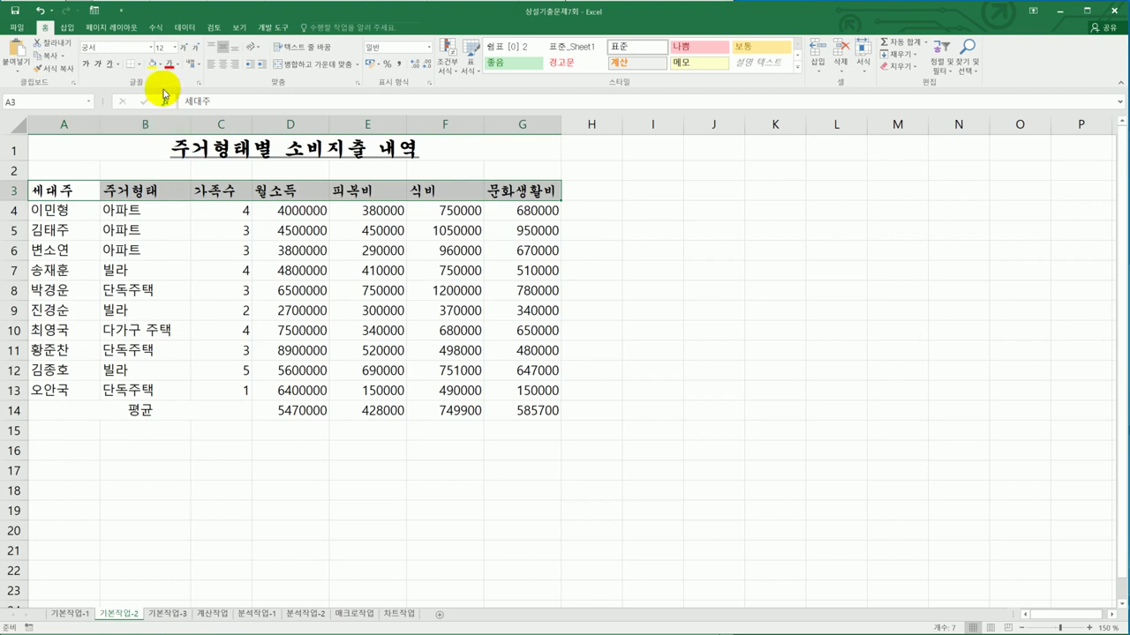
Give the A3:G3 headers white text on a blue fill, centred in their cells.
{"action": "left_click", "coordinate": [176, 66]}
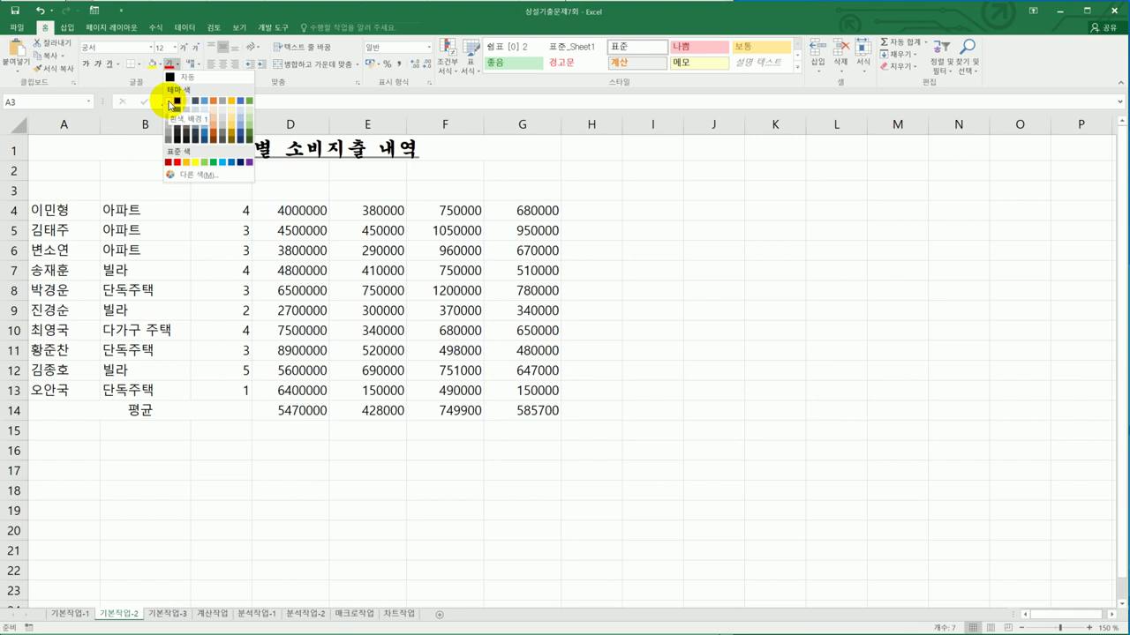
{"action": "left_click", "coordinate": [171, 101]}
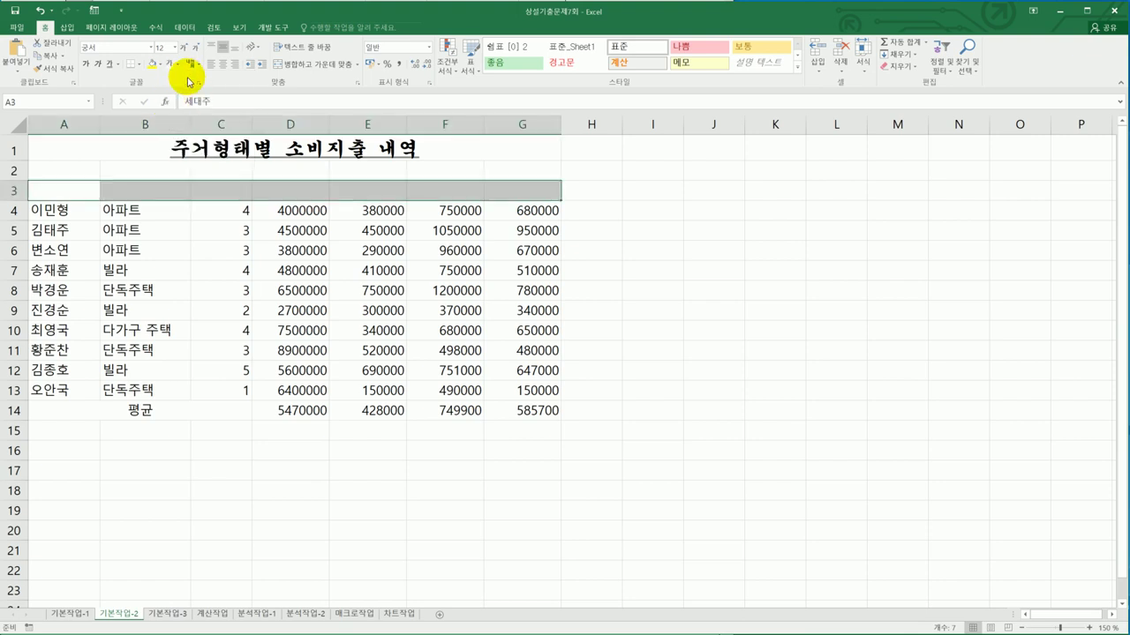
{"action": "left_click", "coordinate": [163, 68]}
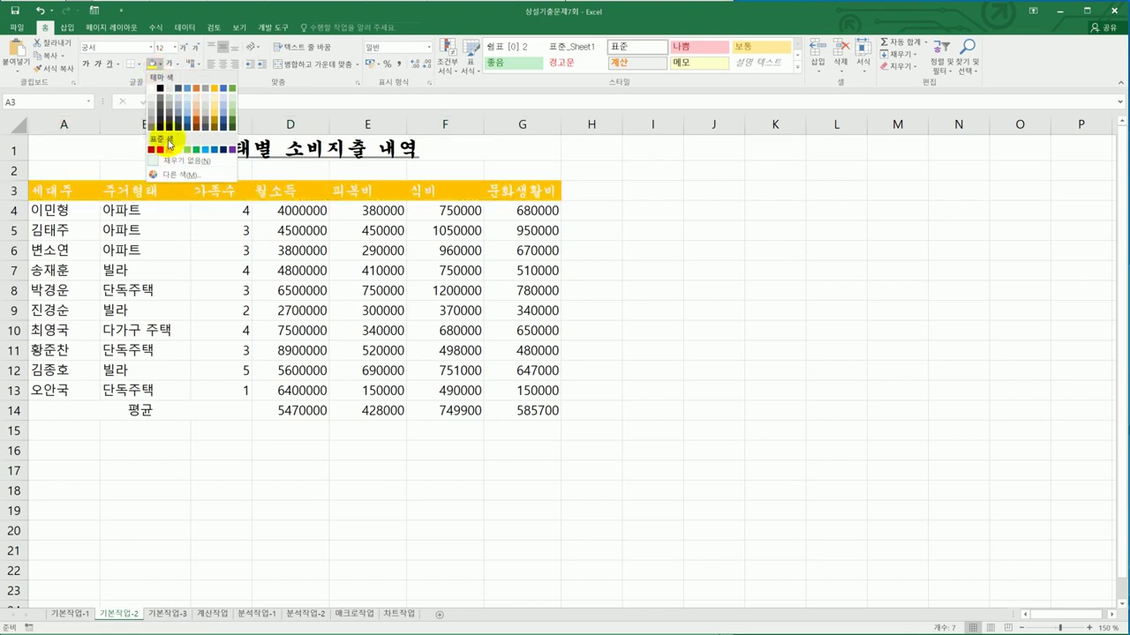
{"action": "left_click", "coordinate": [213, 155]}
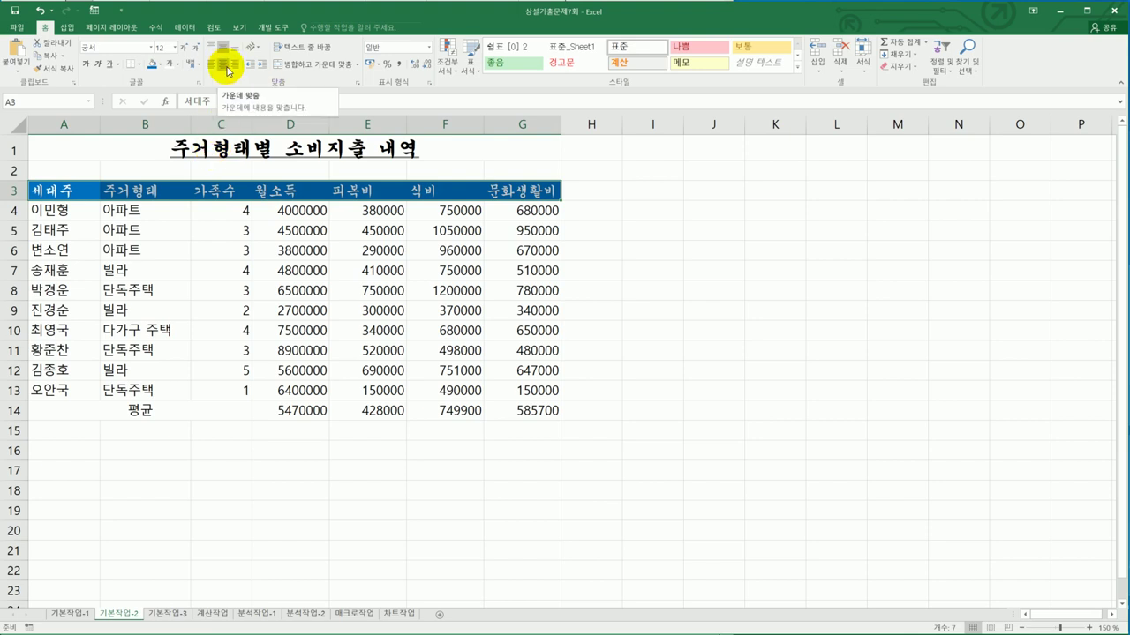
{"action": "left_click", "coordinate": [226, 71]}
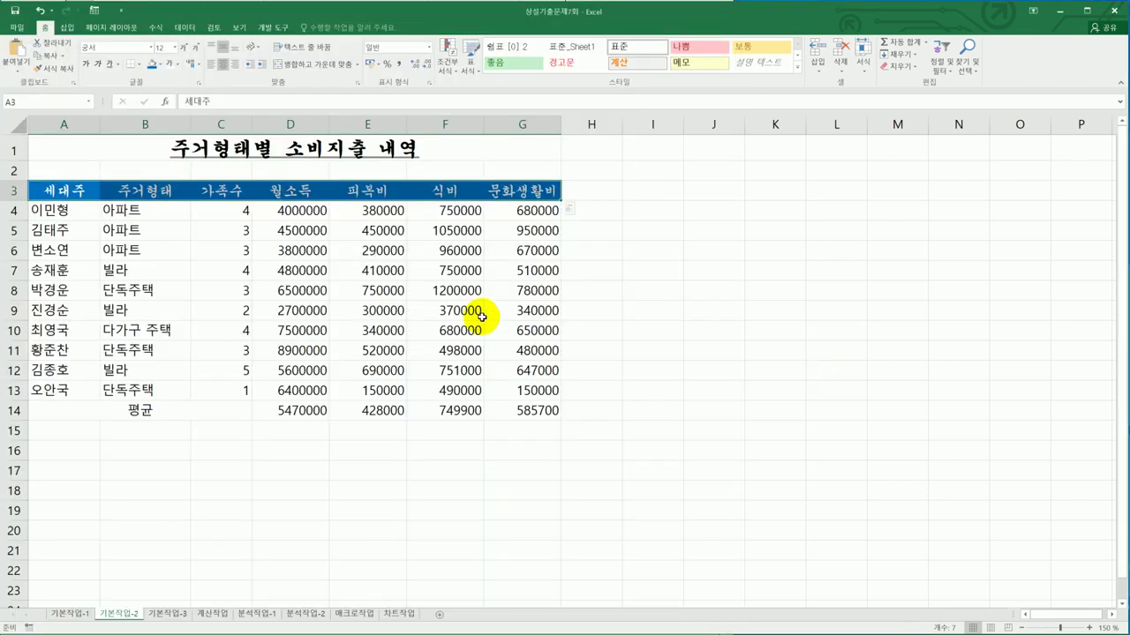
Apply the custom number format #,##0"원" to the figures in D4:G14.
{"action": "left_click", "coordinate": [310, 212]}
{"action": "left_click_drag", "start_coordinate": [311, 212], "coordinate": [541, 404]}
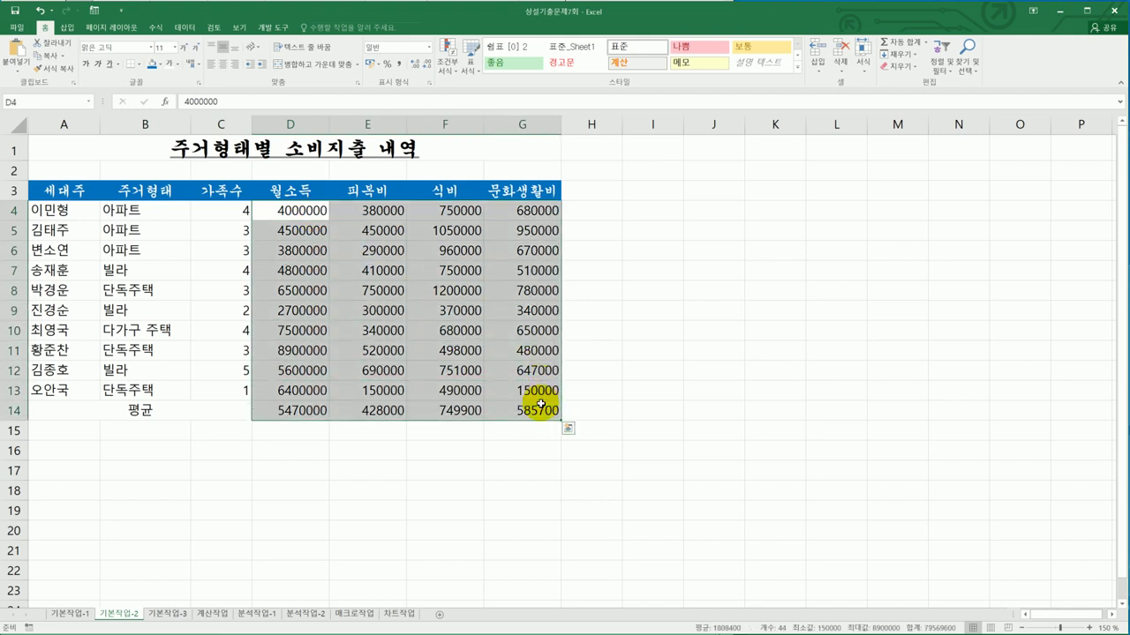
{"action": "right_click", "coordinate": [493, 298]}
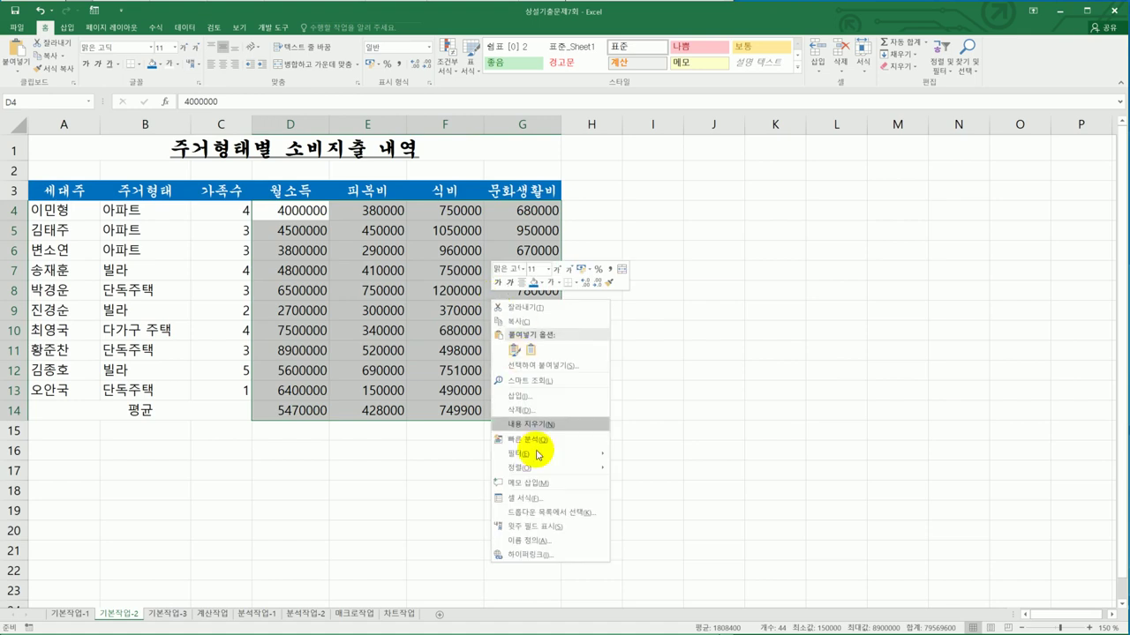
{"action": "left_click", "coordinate": [546, 504]}
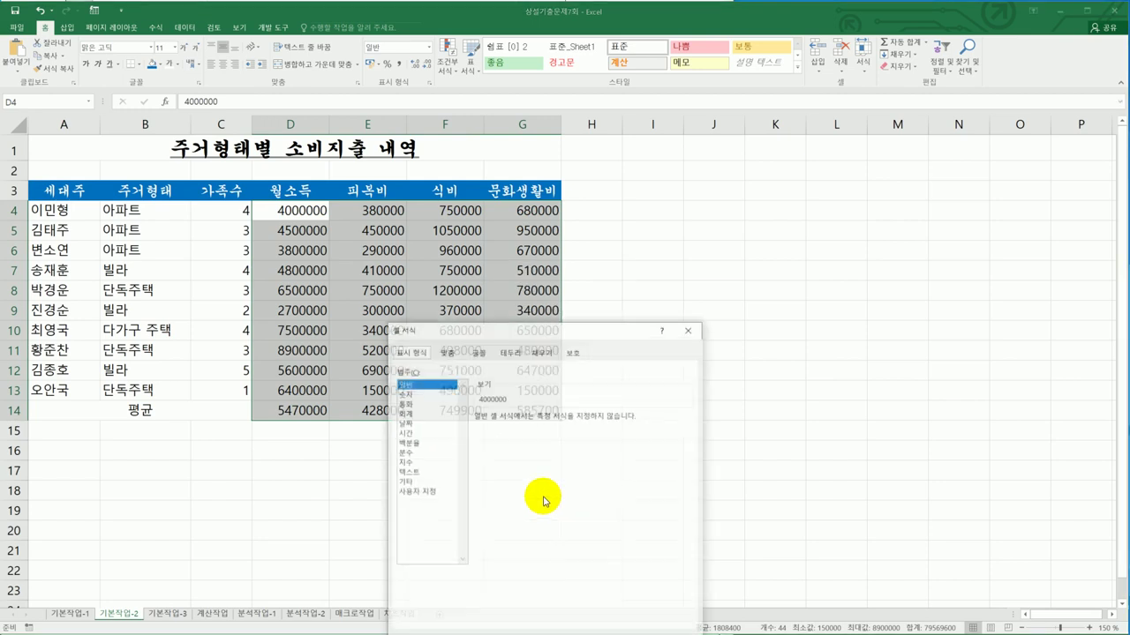
{"action": "left_click_drag", "start_coordinate": [543, 336], "coordinate": [753, 178]}
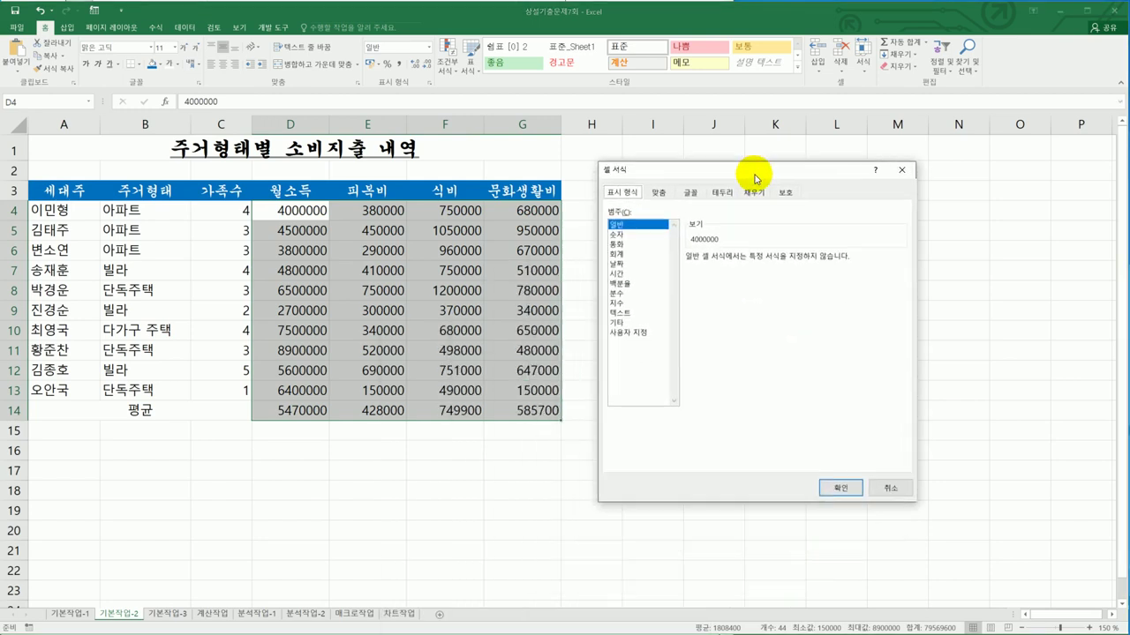
{"action": "left_click", "coordinate": [645, 333]}
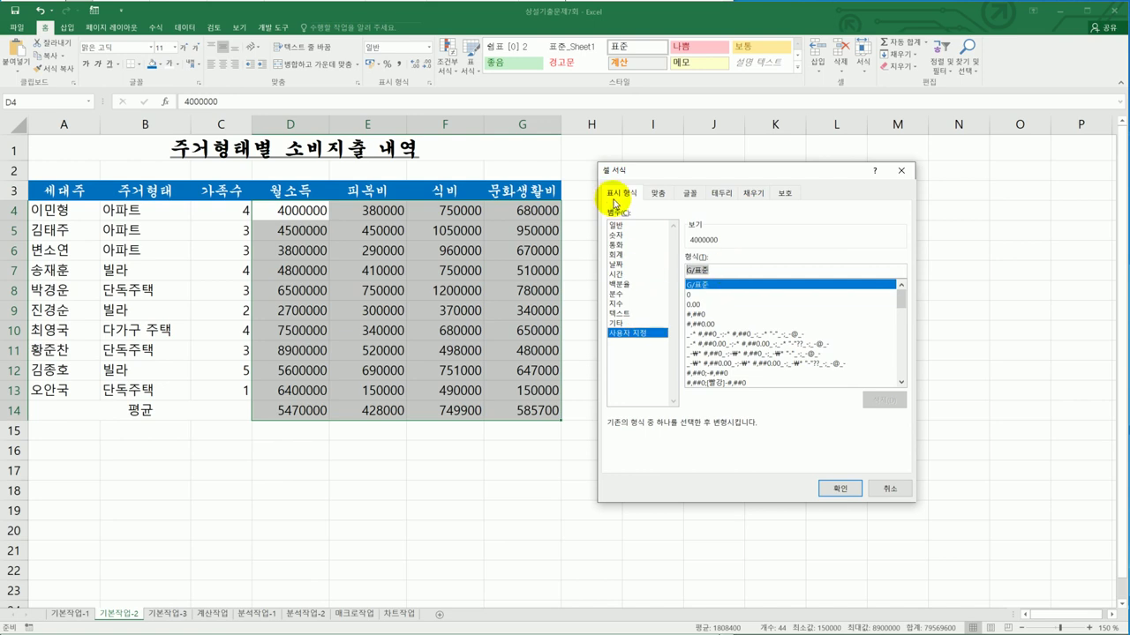
{"action": "left_click", "coordinate": [609, 334]}
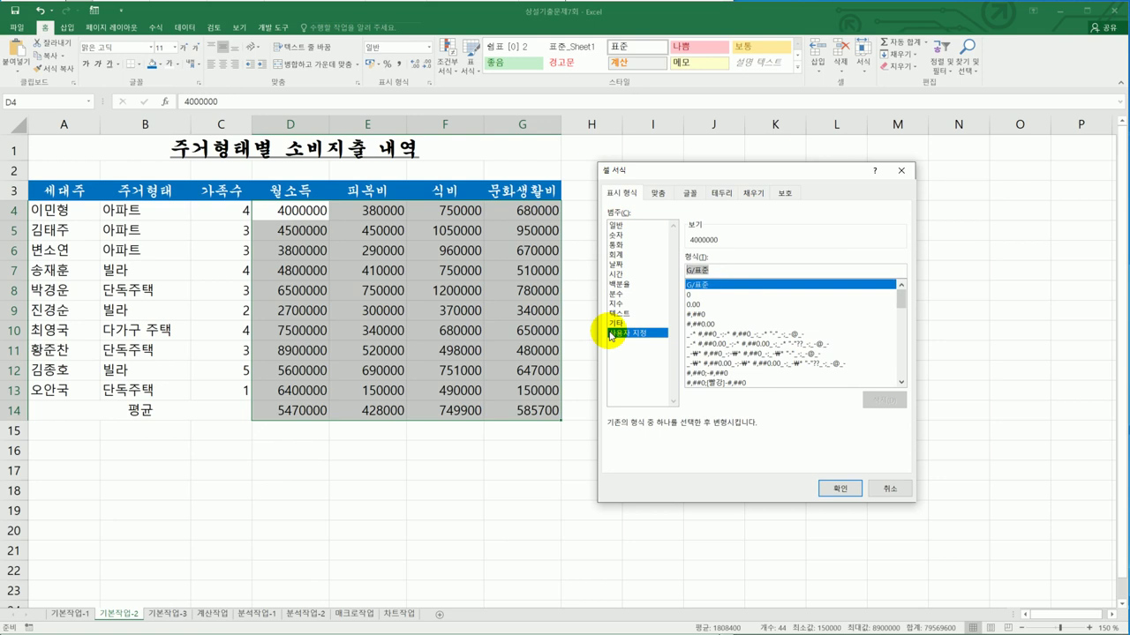
{"action": "type", "text": "#"}
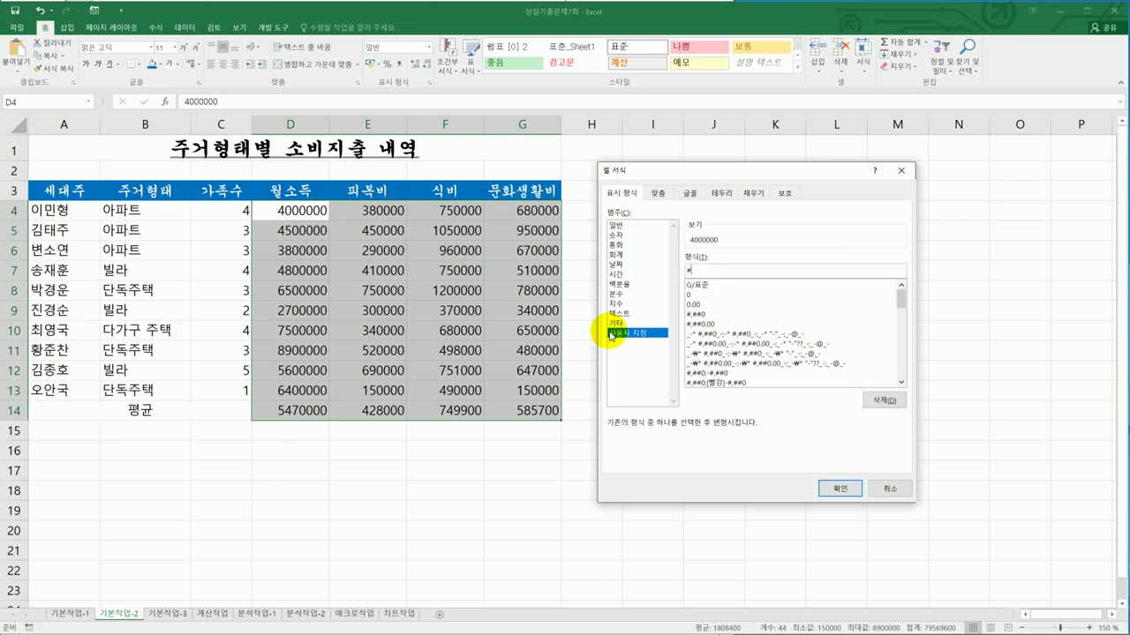
{"action": "type", "text": ",##0"}
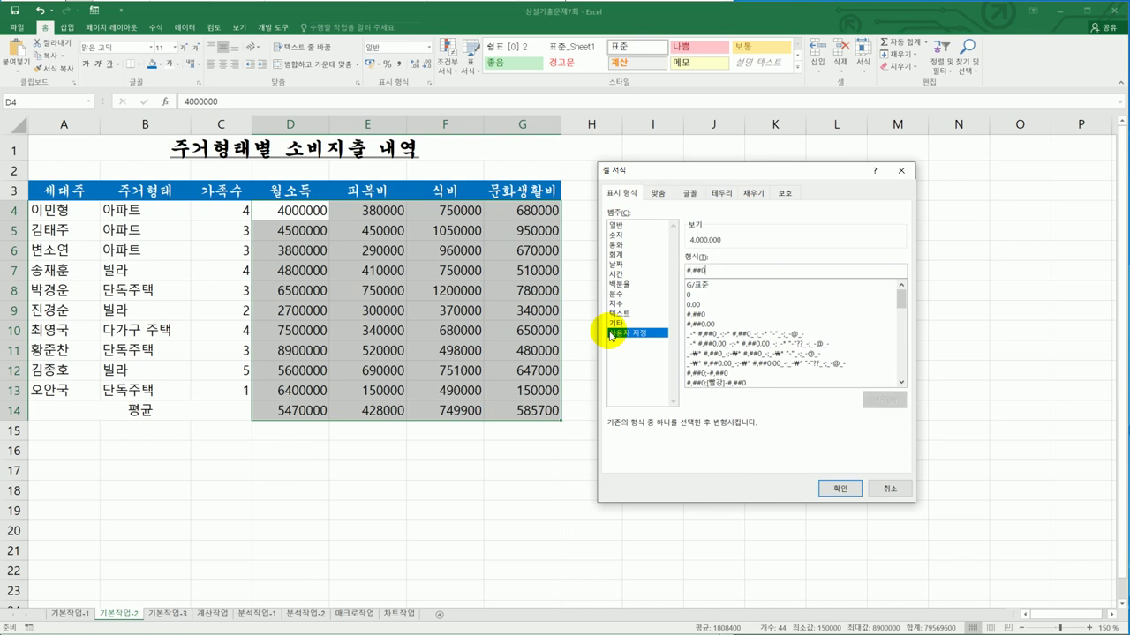
{"action": "type", "text": "\"원\""}
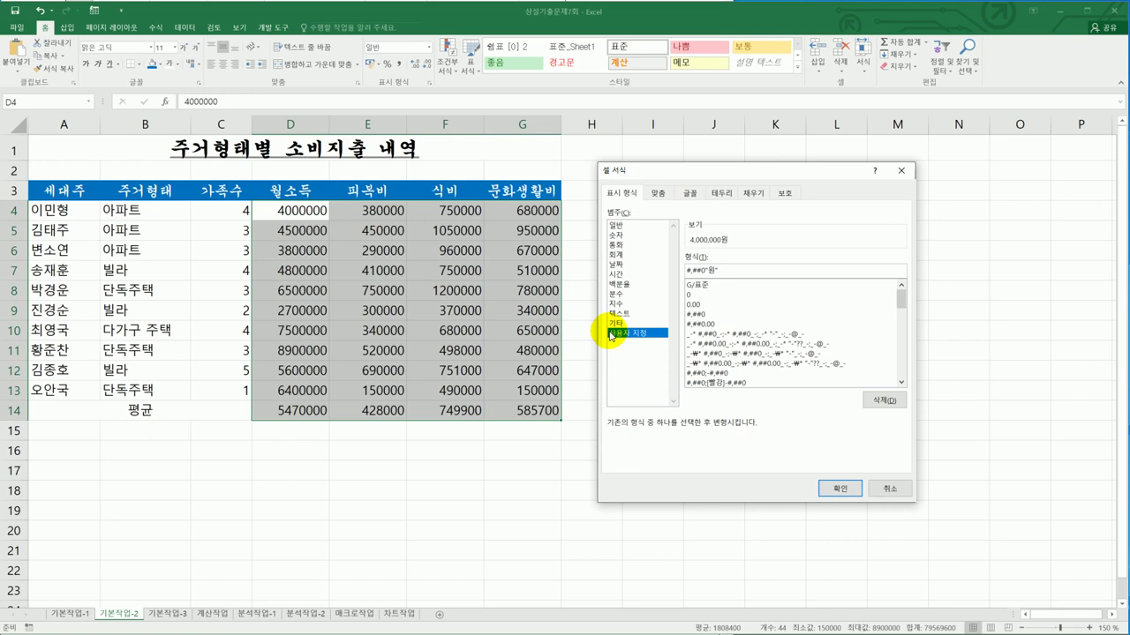
{"action": "left_click", "coordinate": [837, 487]}
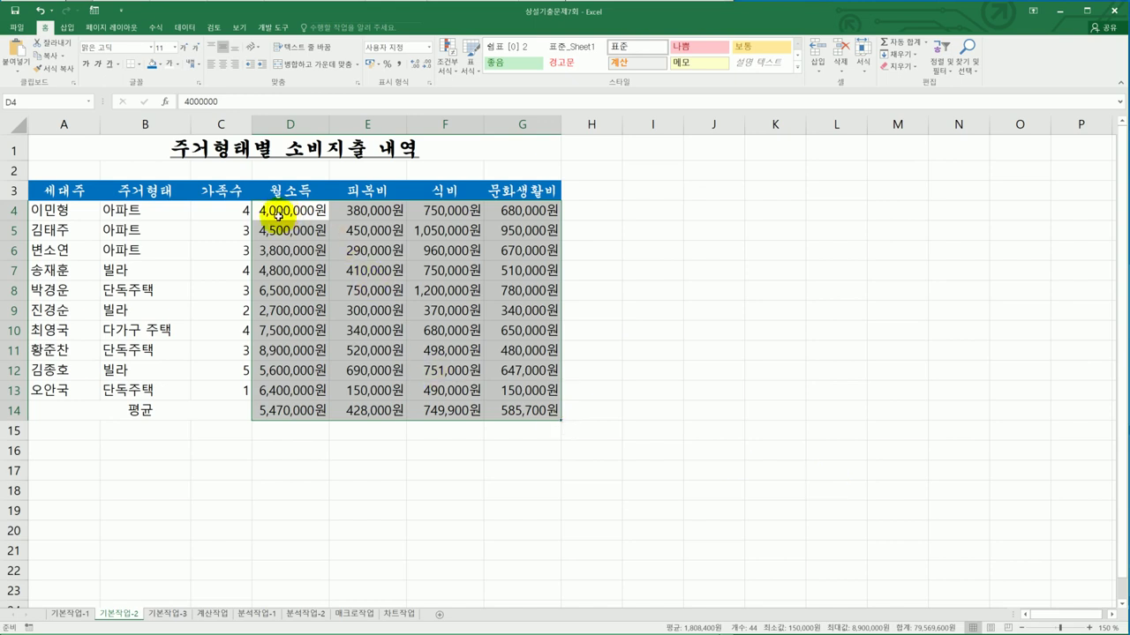
{"action": "left_click_drag", "start_coordinate": [211, 207], "coordinate": [221, 388]}
Give the family-size cells C4:C13 a custom "명" number format.
{"action": "right_click", "coordinate": [226, 307]}
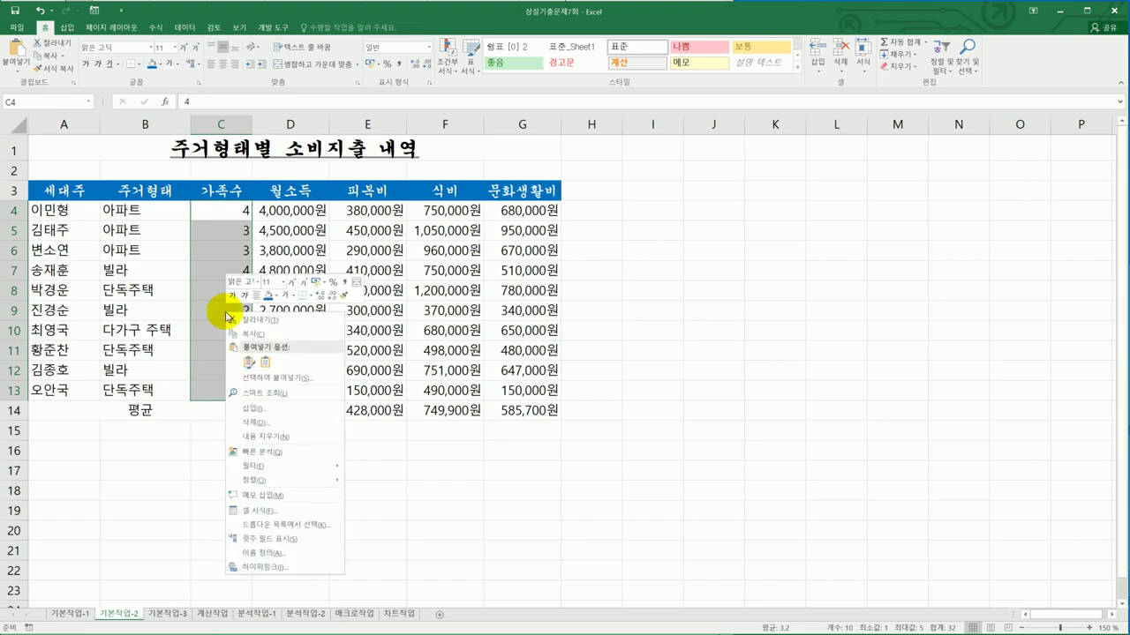
{"action": "left_click", "coordinate": [295, 511]}
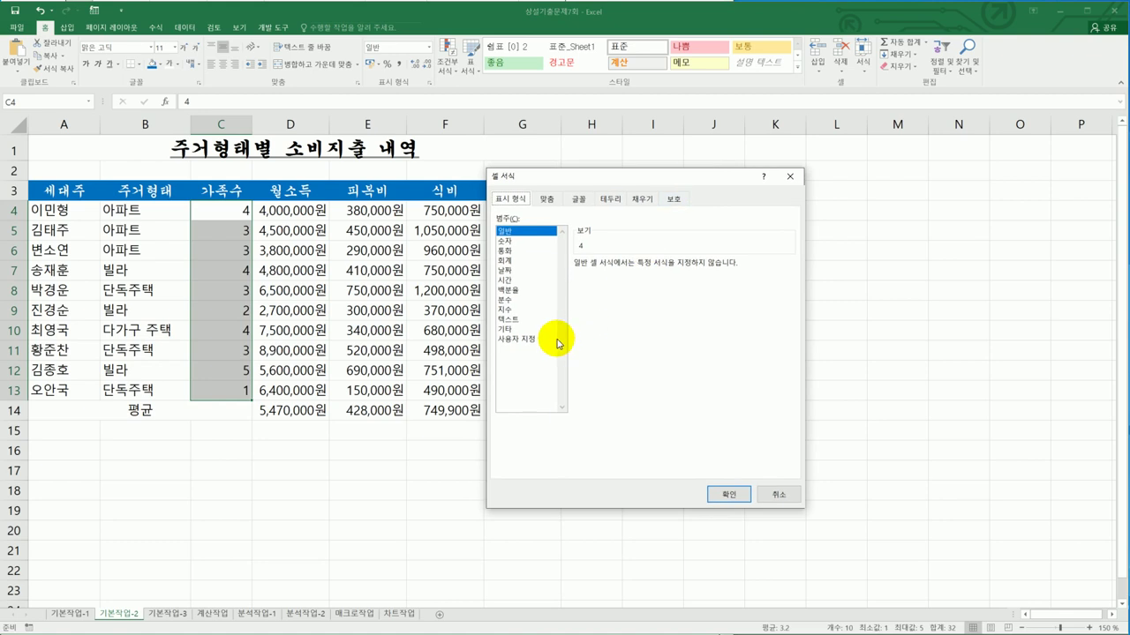
{"action": "left_click", "coordinate": [537, 339]}
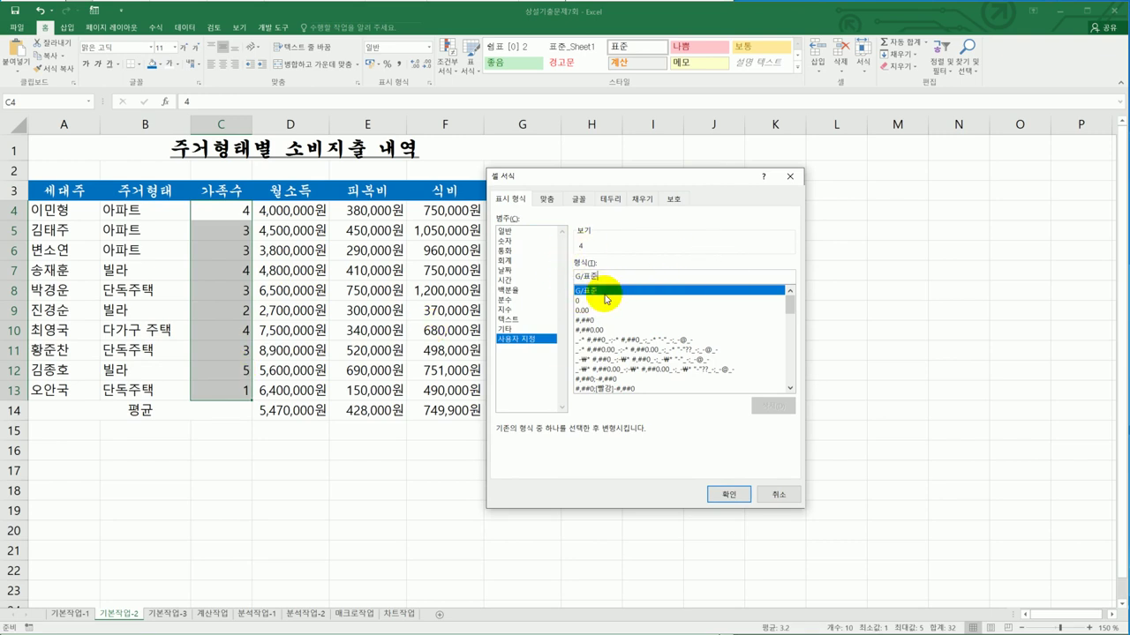
{"action": "type", "text": "\"명"}
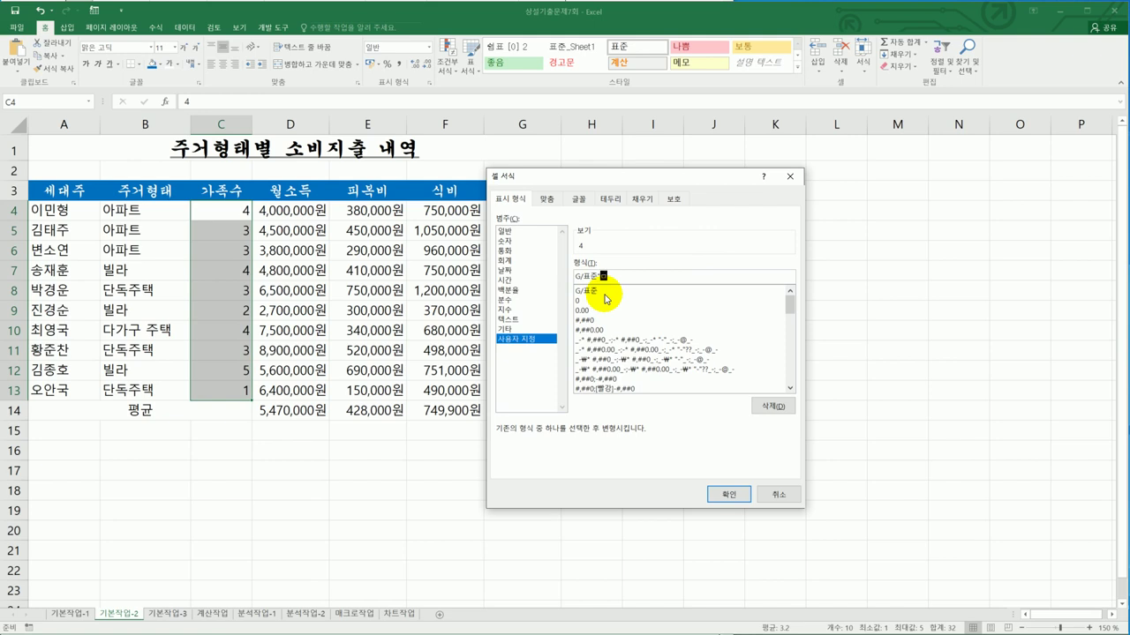
{"action": "type", "text": "\""}
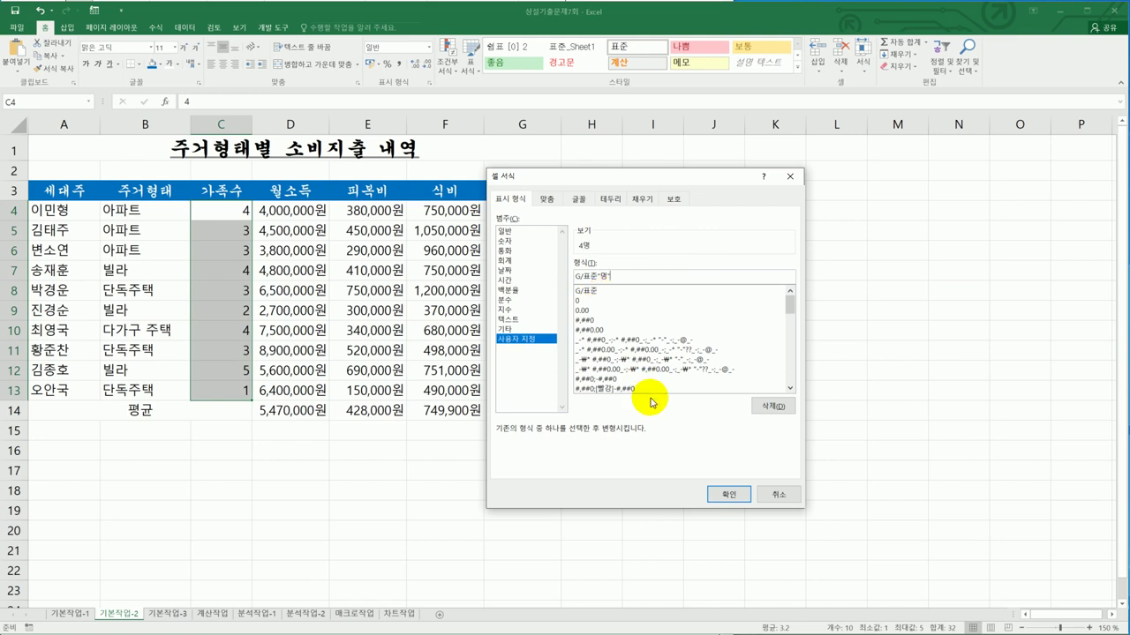
{"action": "left_click", "coordinate": [725, 495]}
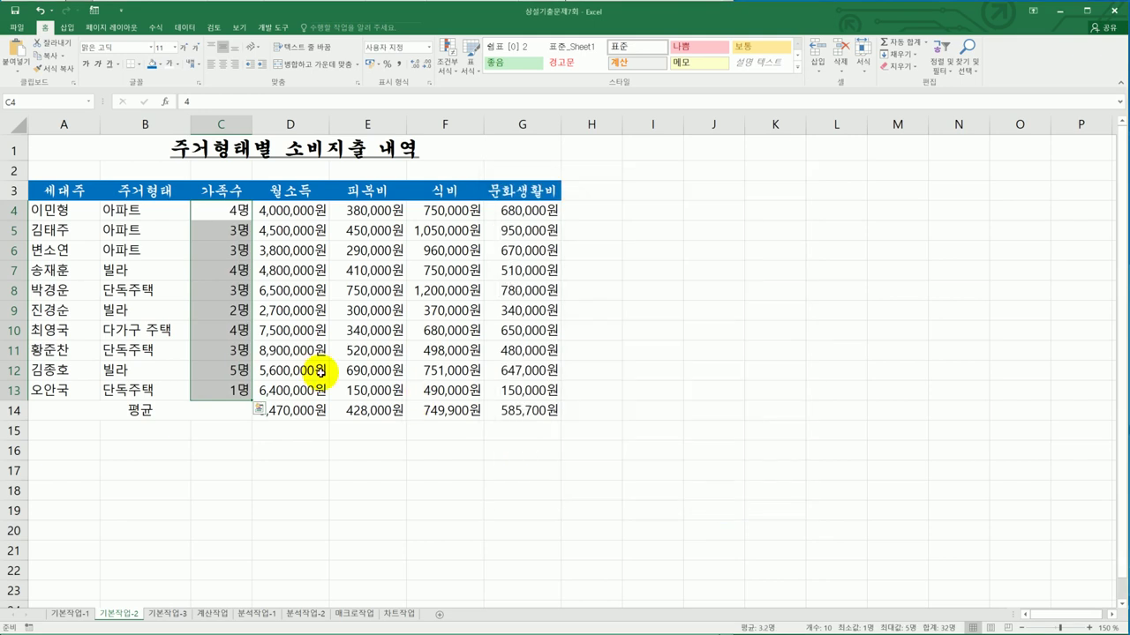
Revise the C4:C13 custom format code to 0"명" so values show as 4명.
{"action": "right_click", "coordinate": [235, 274]}
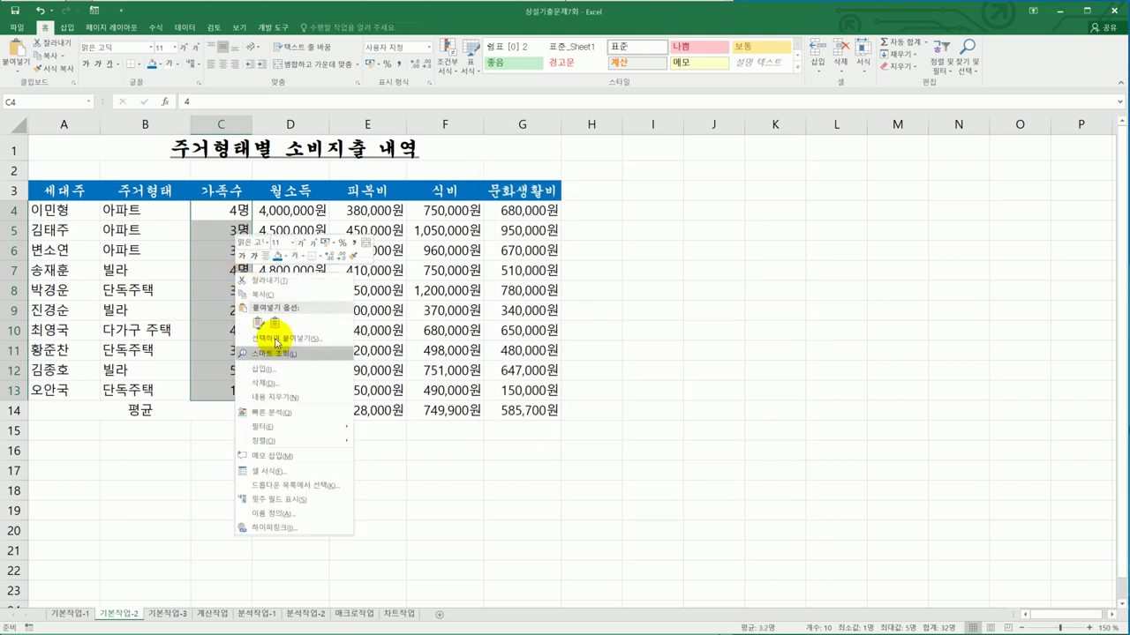
{"action": "left_click", "coordinate": [300, 471]}
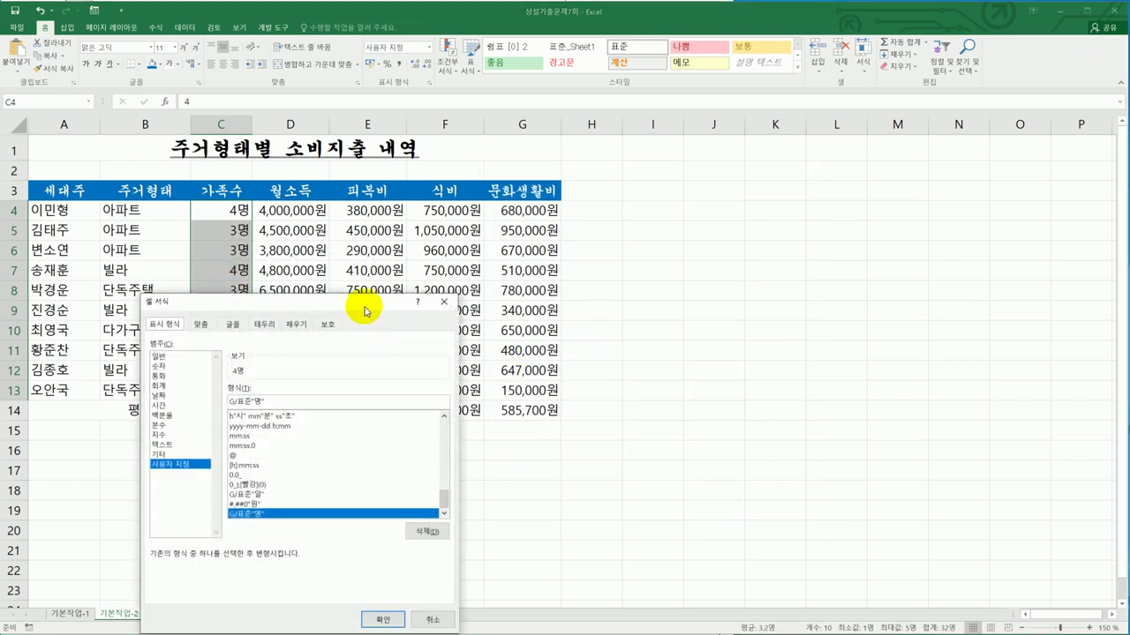
{"action": "left_click_drag", "start_coordinate": [353, 301], "coordinate": [845, 211]}
{"action": "left_click_drag", "start_coordinate": [757, 311], "coordinate": [717, 316]}
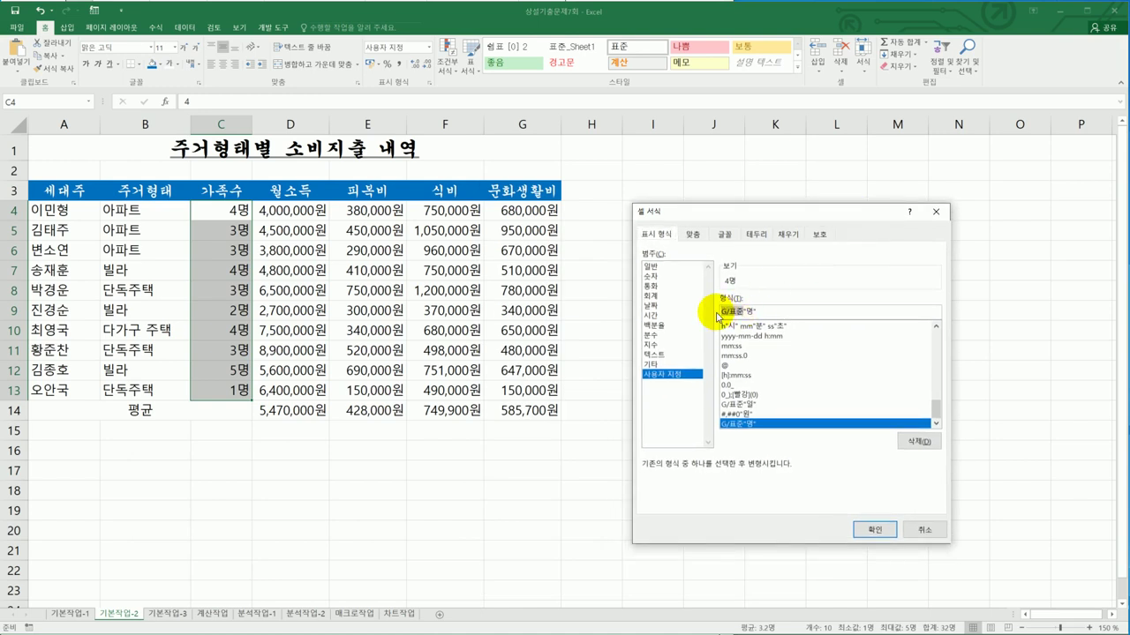
{"action": "left_click", "coordinate": [872, 529]}
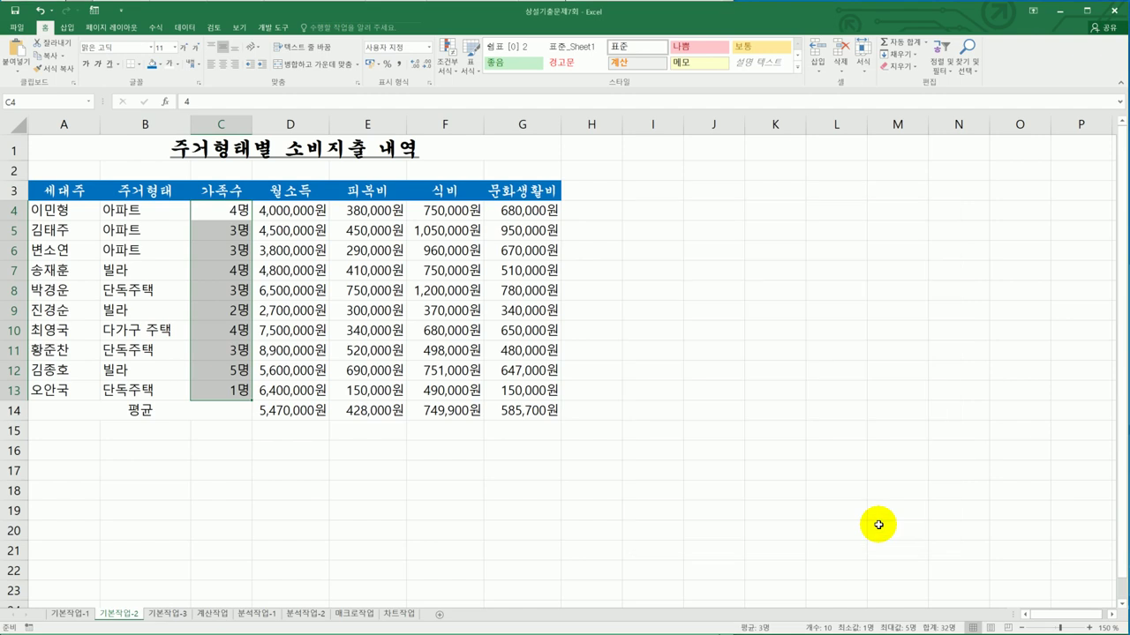
{"action": "right_click", "coordinate": [238, 300]}
{"action": "left_click", "coordinate": [312, 498]}
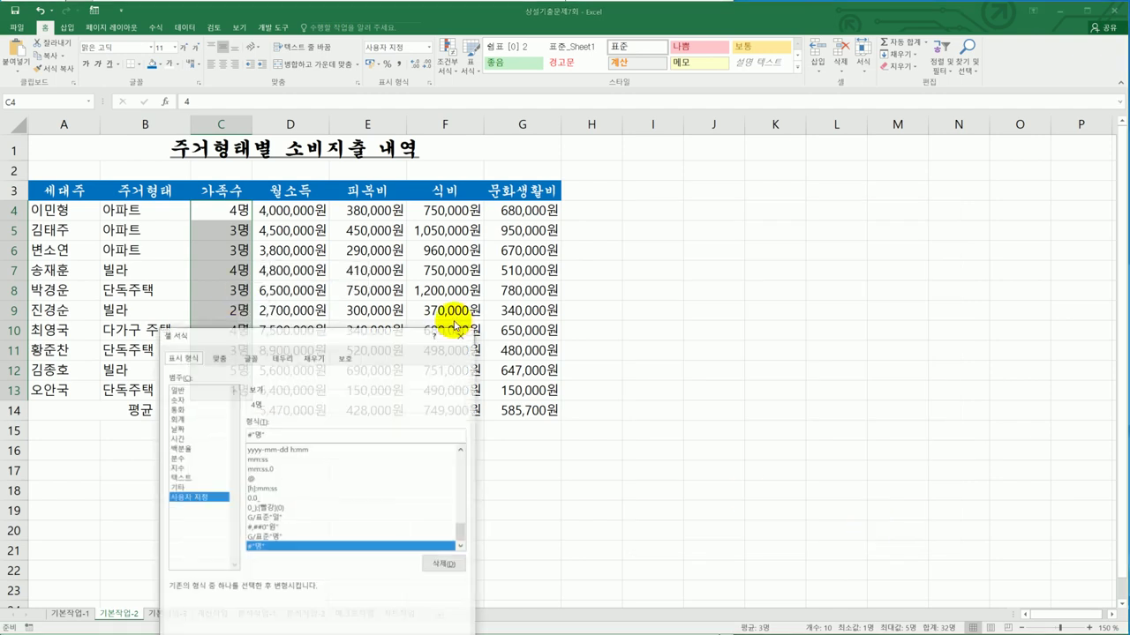
{"action": "left_click_drag", "start_coordinate": [363, 338], "coordinate": [775, 185]}
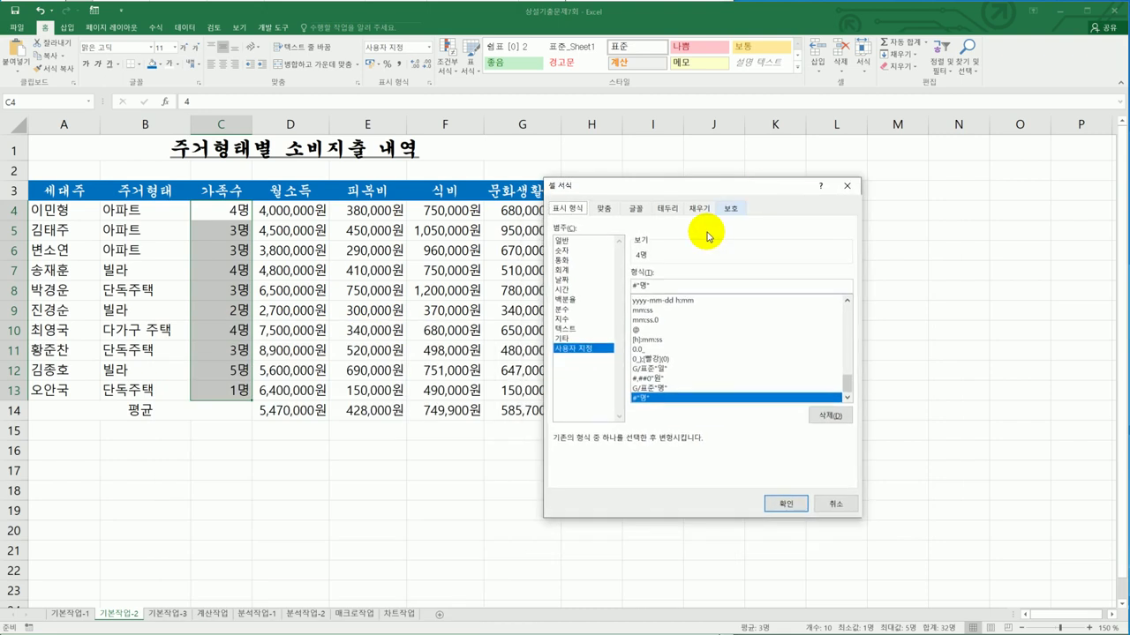
{"action": "left_click", "coordinate": [637, 286]}
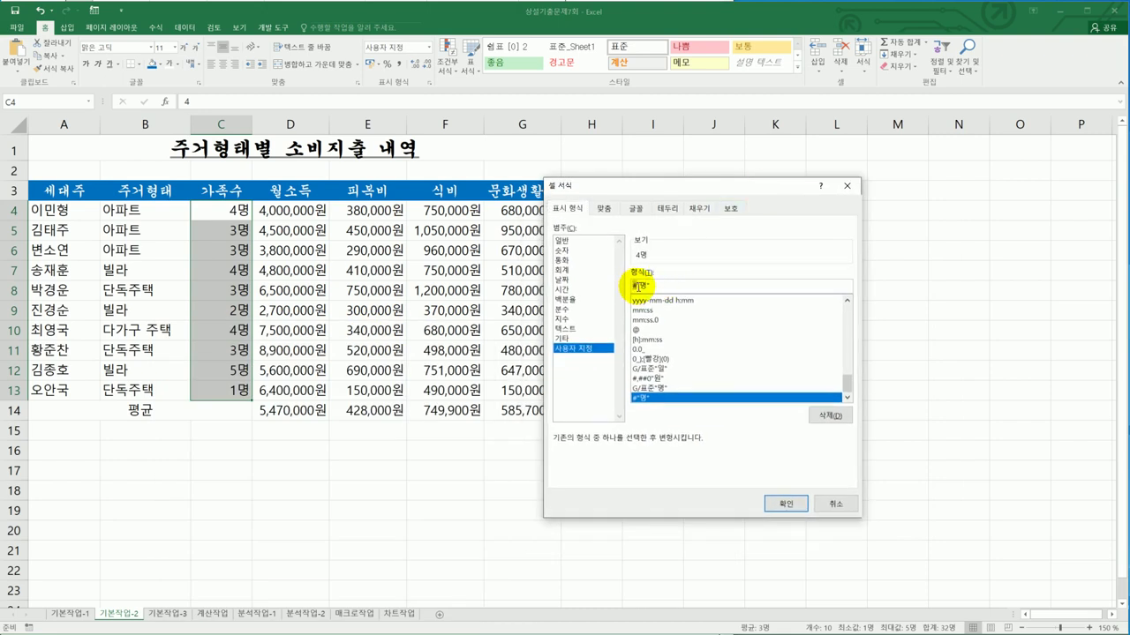
{"action": "left_click", "coordinate": [777, 504]}
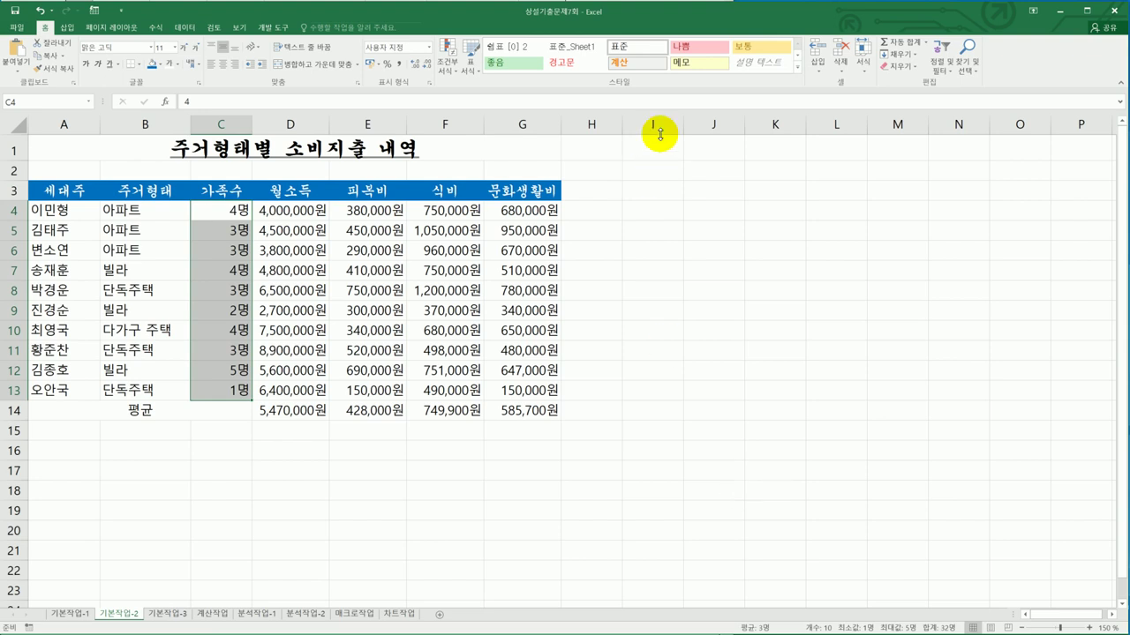
Name the range B4:B6 아파트 using the Name Box.
{"action": "key", "text": "alt+Tab"}
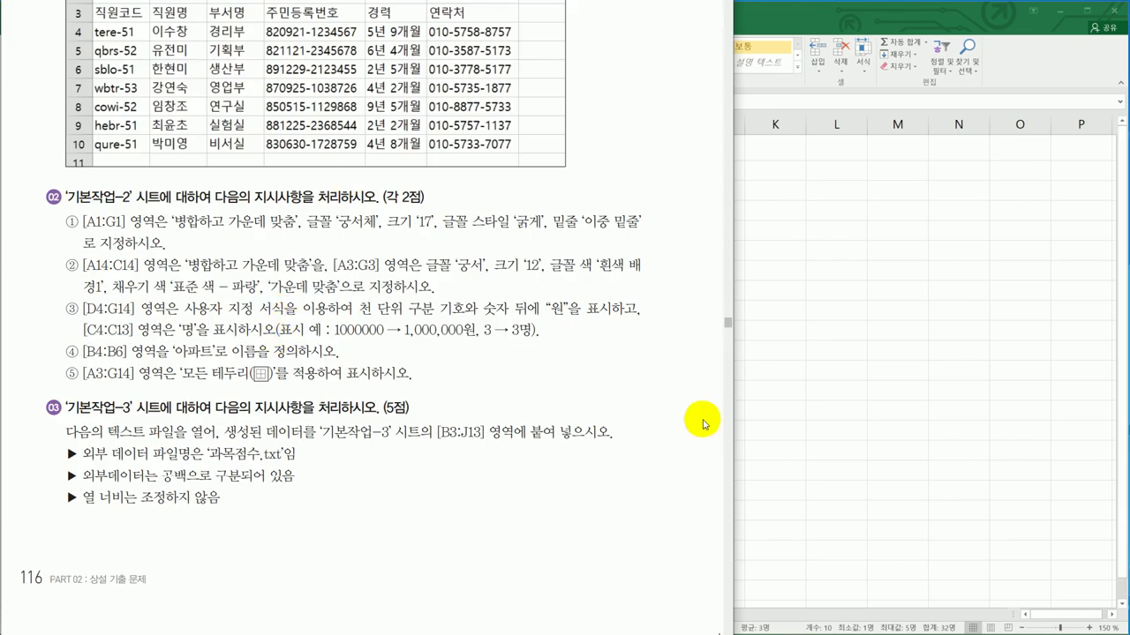
{"action": "key", "text": "alt+Tab"}
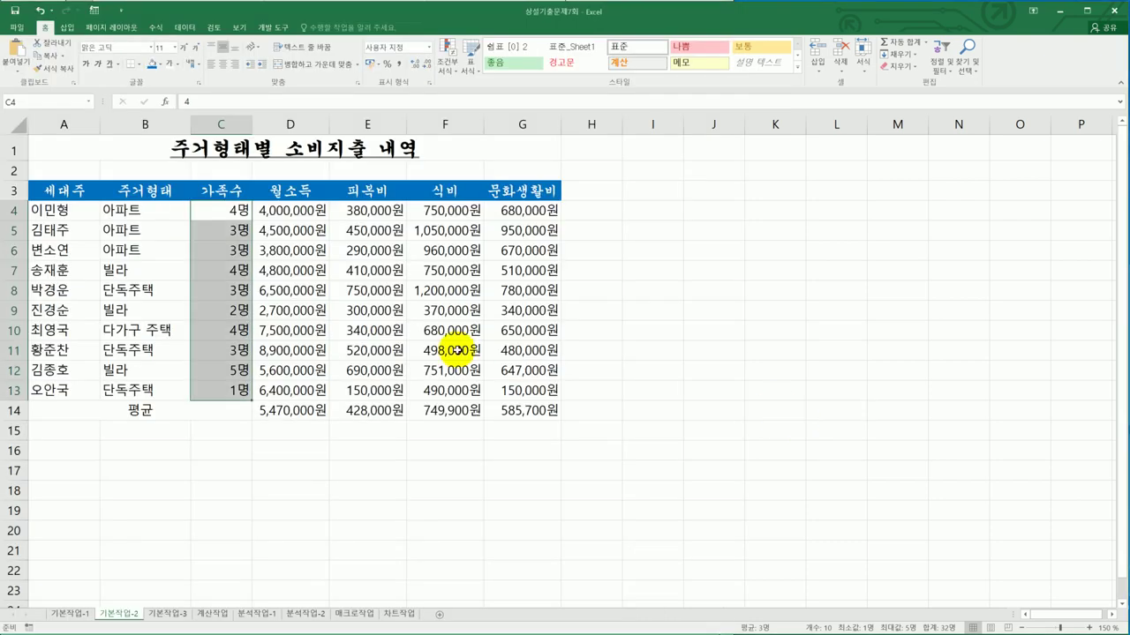
{"action": "left_click", "coordinate": [154, 212]}
{"action": "left_click_drag", "start_coordinate": [155, 212], "coordinate": [153, 250]}
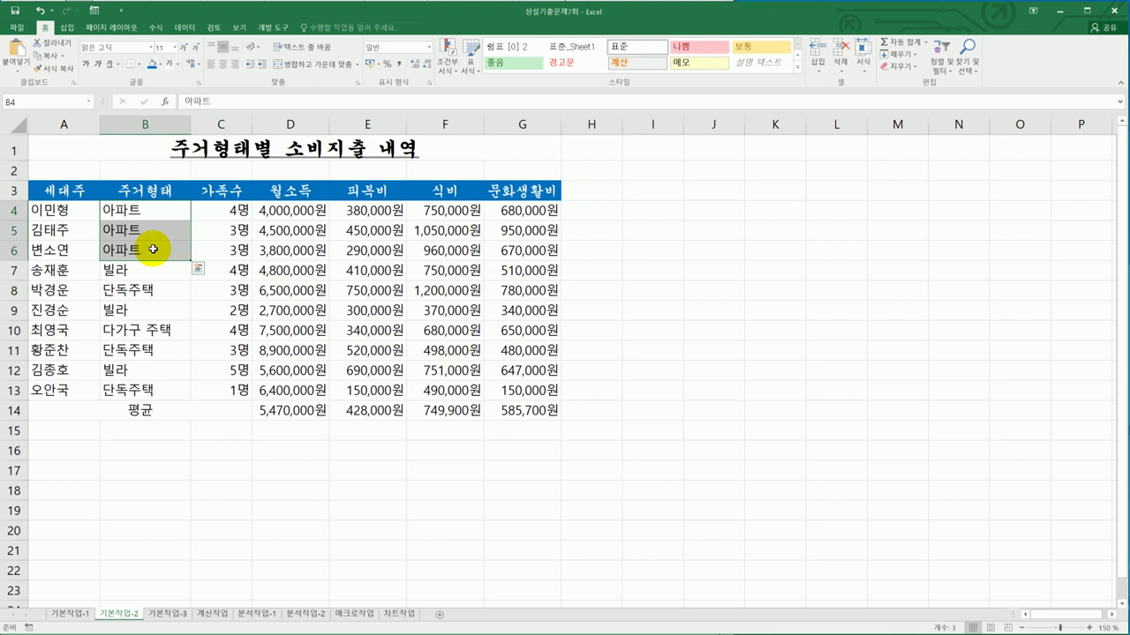
{"action": "left_click", "coordinate": [25, 104]}
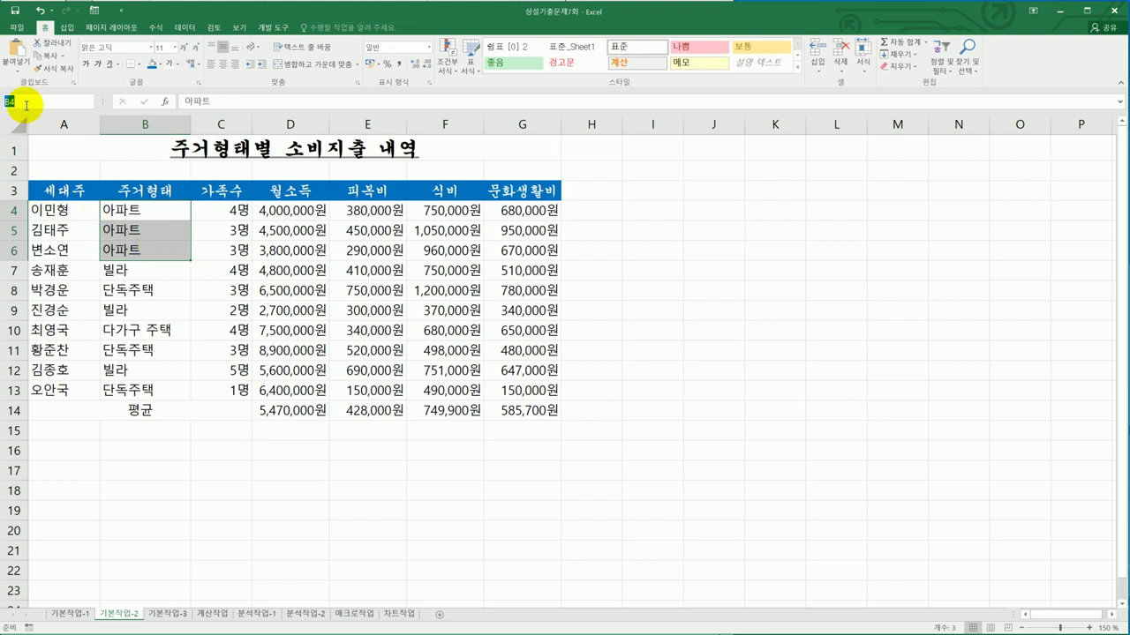
{"action": "type", "text": "아파트"}
{"action": "key", "text": "Return"}
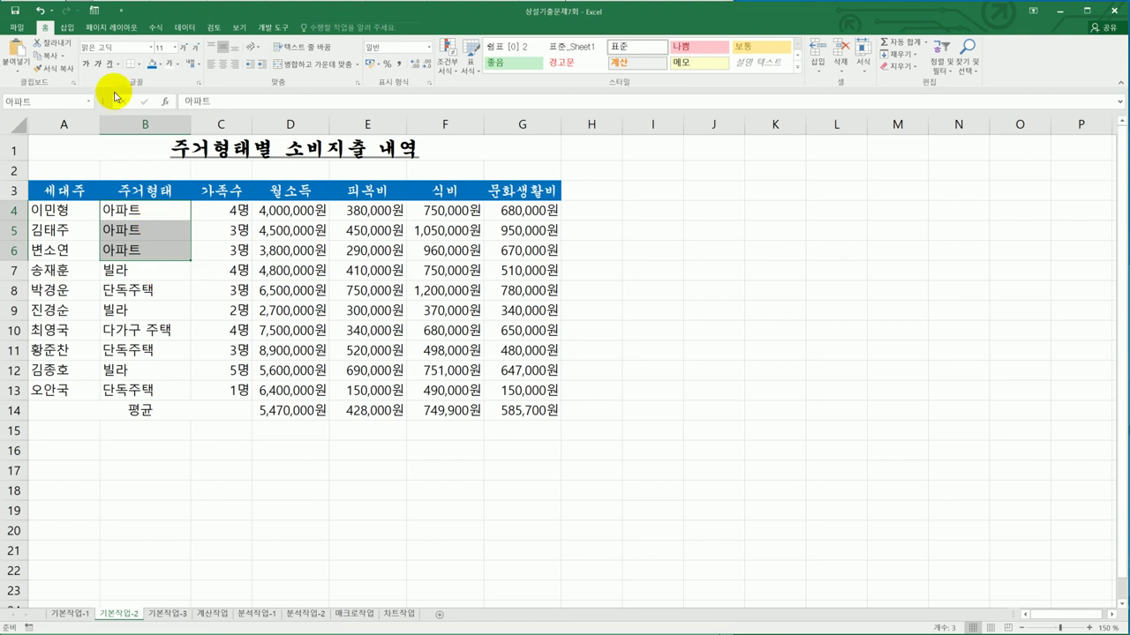
Check the 아파트 name in the Name Manager, then close it.
{"action": "left_click", "coordinate": [155, 27]}
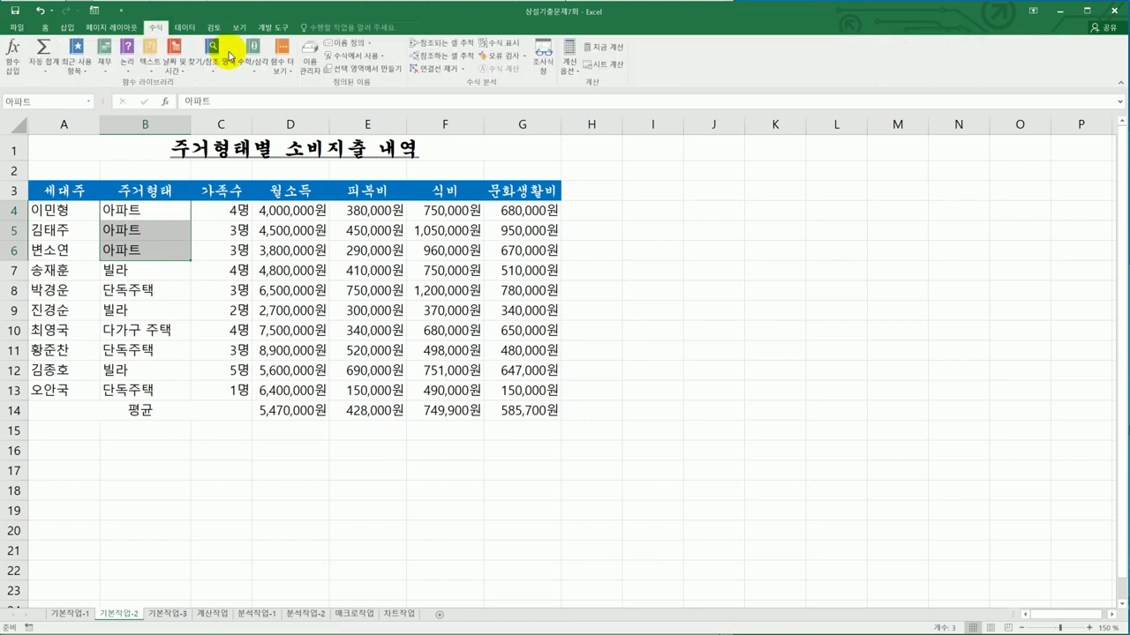
{"action": "left_click", "coordinate": [308, 60]}
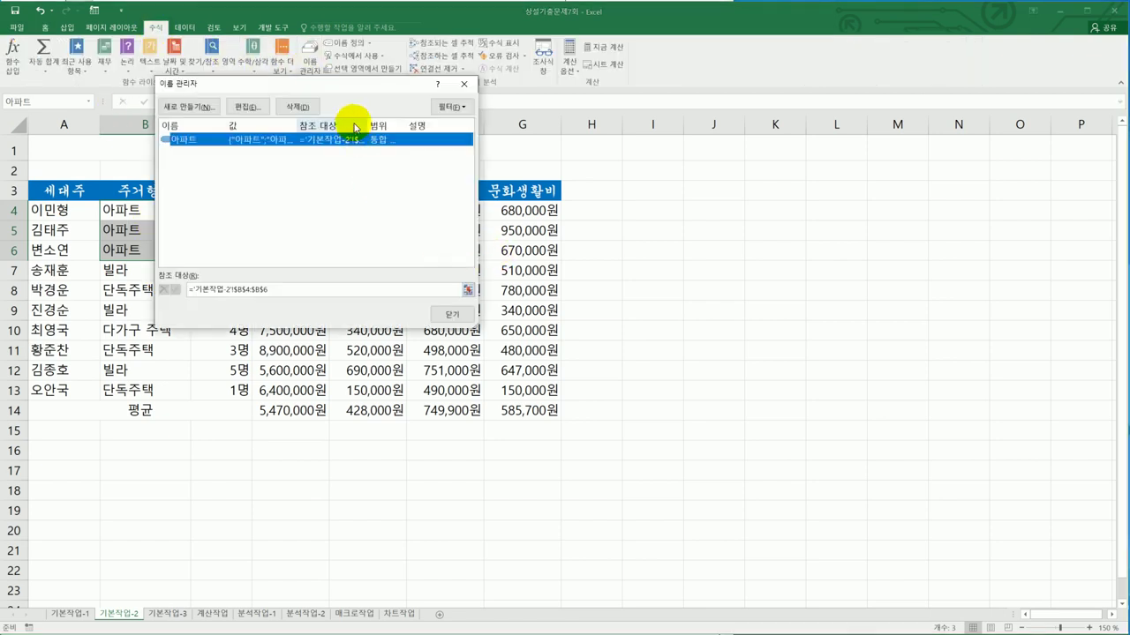
{"action": "left_click_drag", "start_coordinate": [355, 89], "coordinate": [821, 168]}
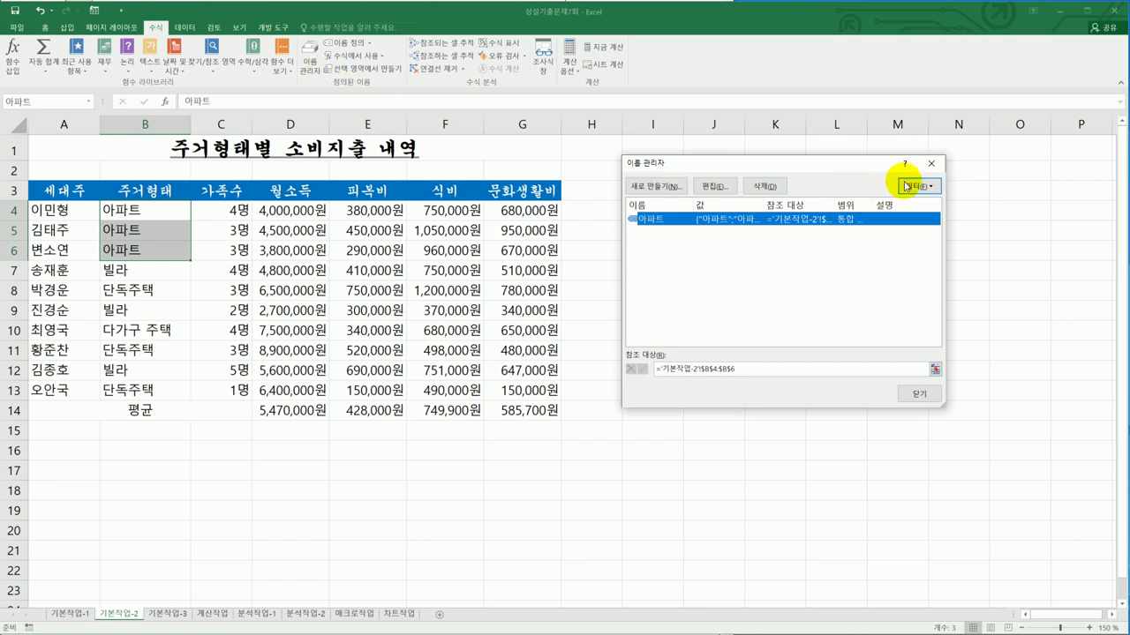
{"action": "left_click", "coordinate": [930, 164]}
{"action": "left_click", "coordinate": [880, 251]}
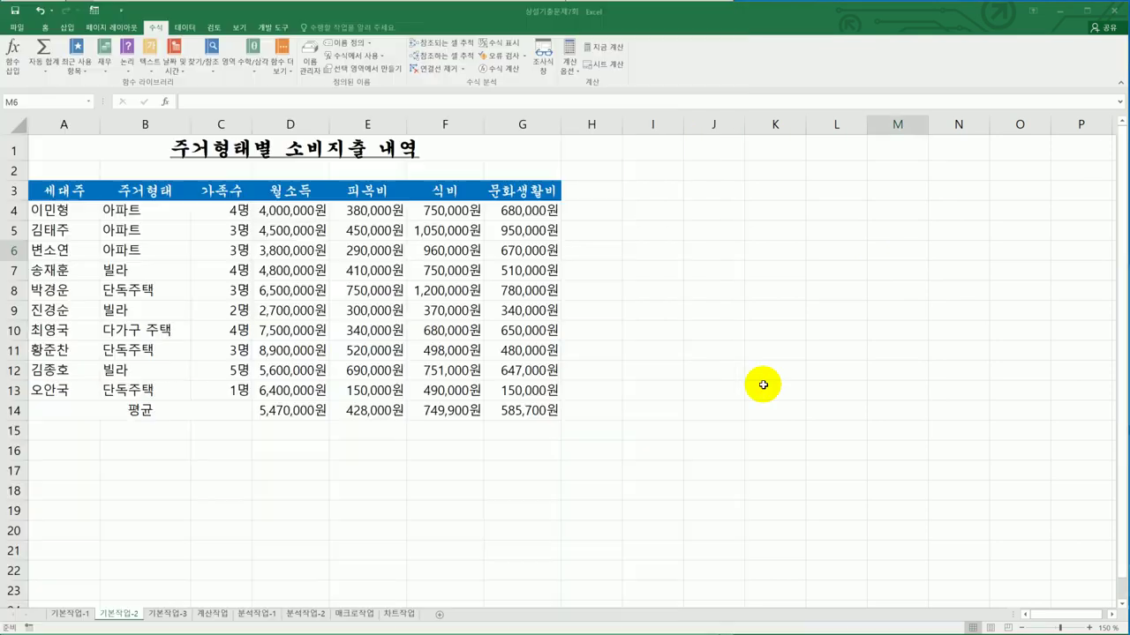
{"action": "left_click_drag", "start_coordinate": [70, 190], "coordinate": [498, 414]}
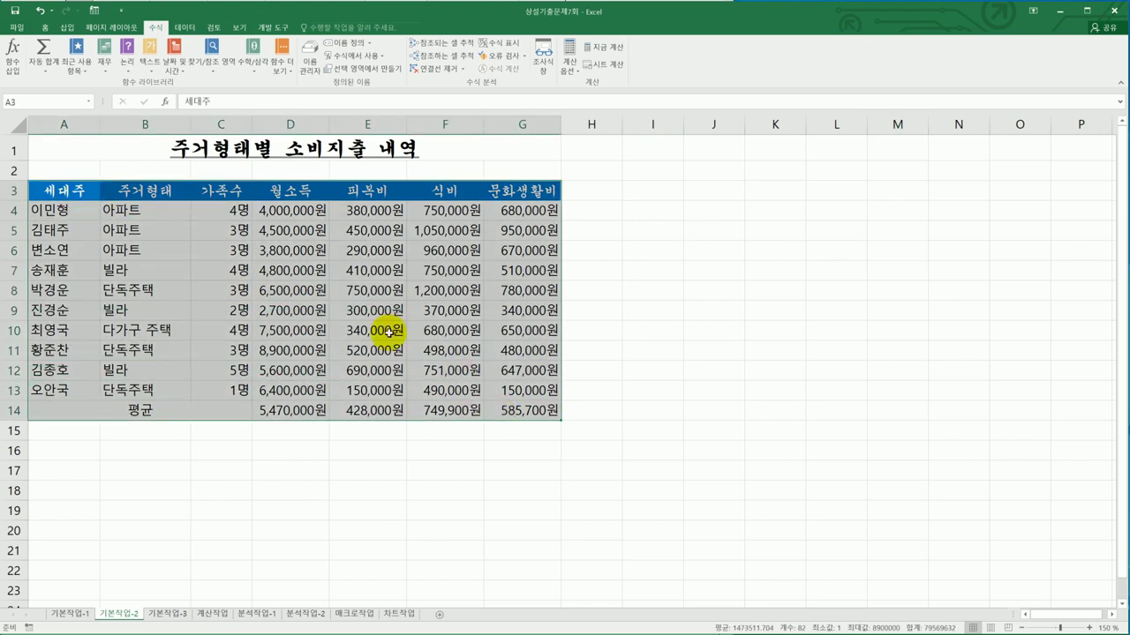
{"action": "left_click", "coordinate": [46, 27]}
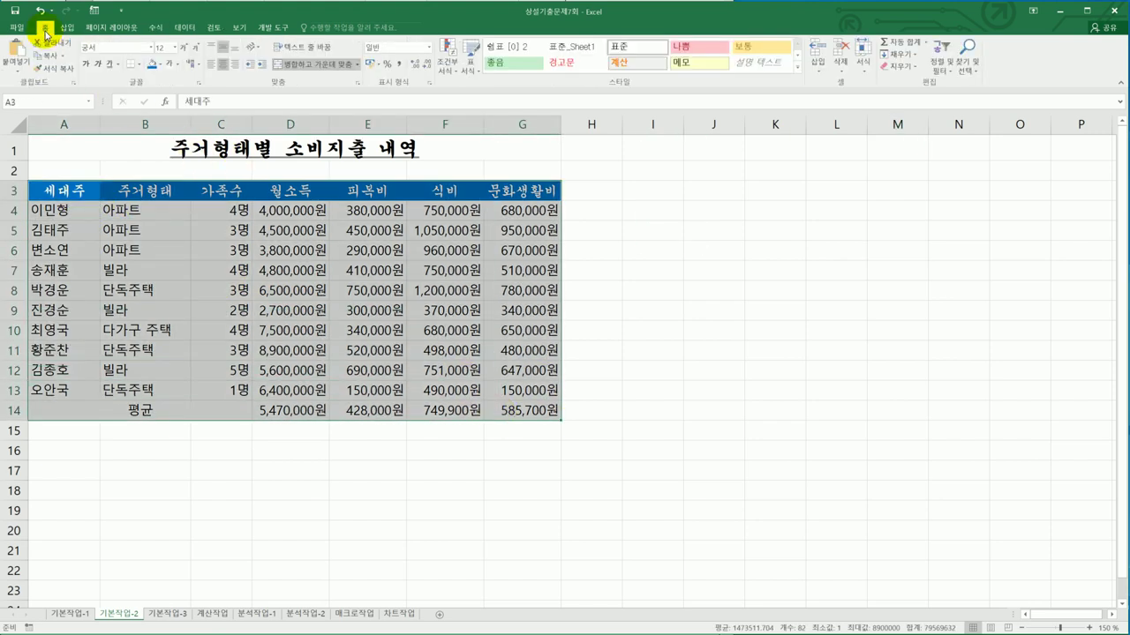
{"action": "left_click", "coordinate": [138, 64]}
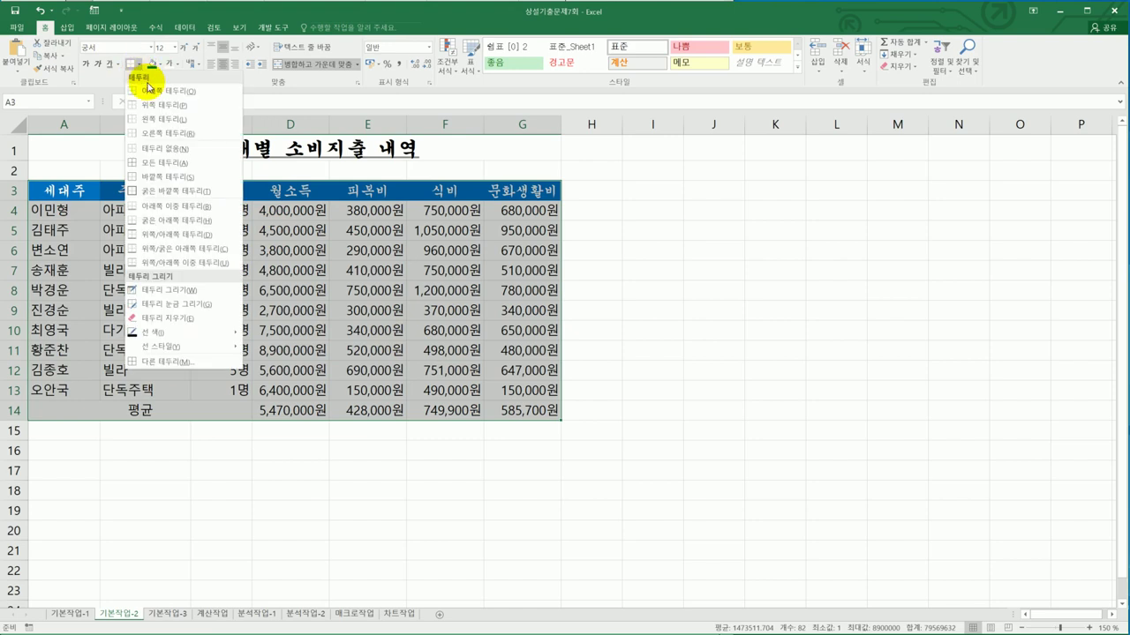
{"action": "left_click", "coordinate": [160, 167]}
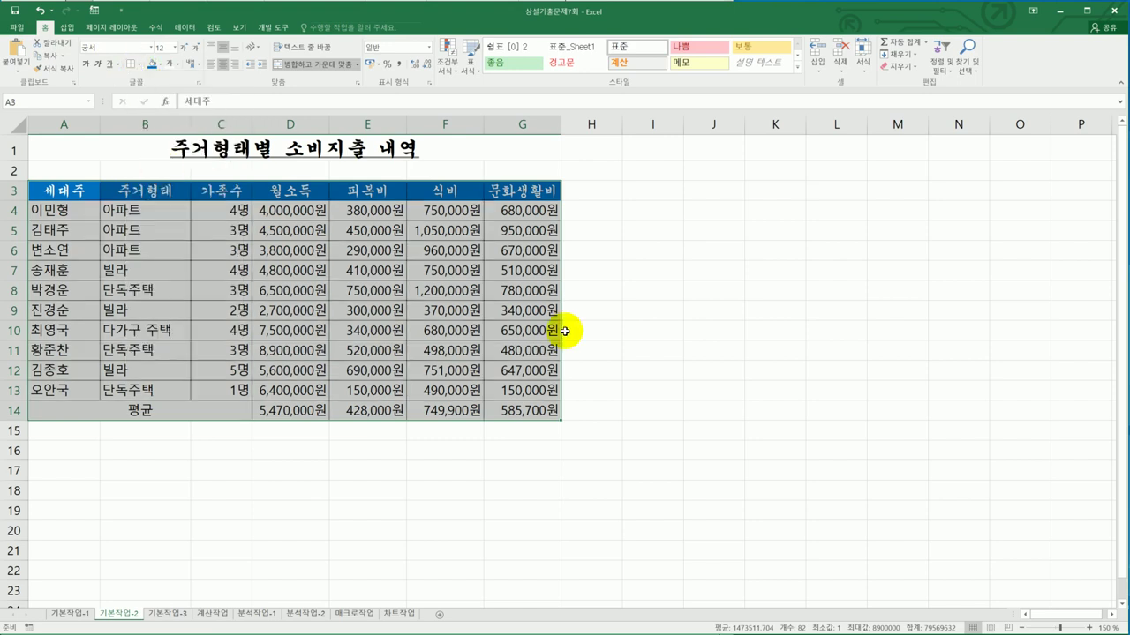
{"action": "left_click", "coordinate": [643, 389]}
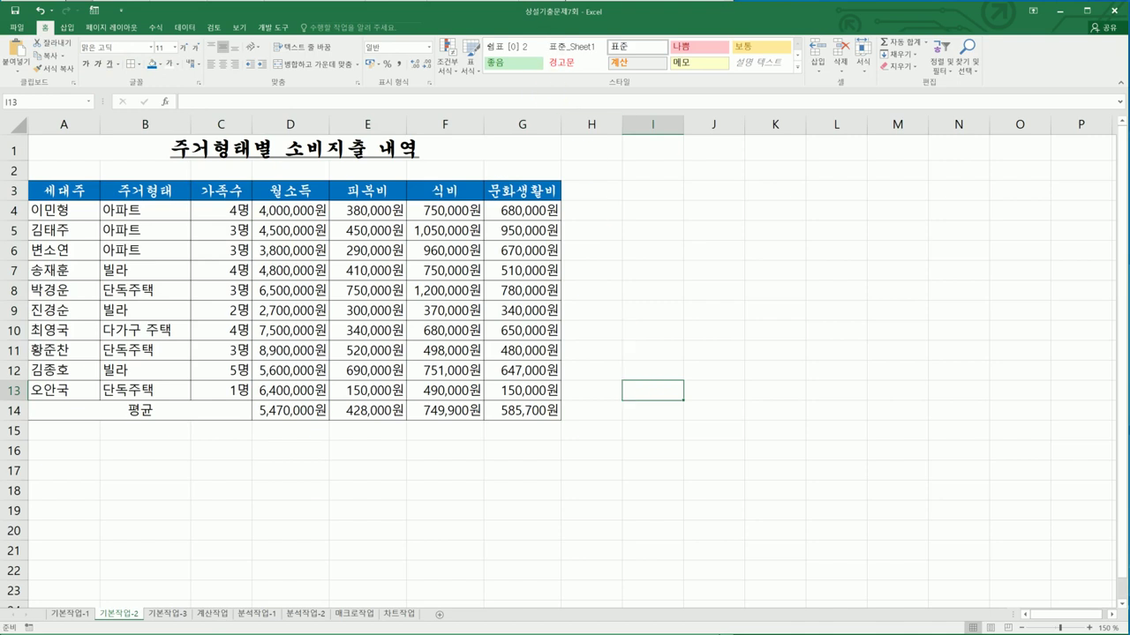
{"action": "key", "text": "alt+Tab"}
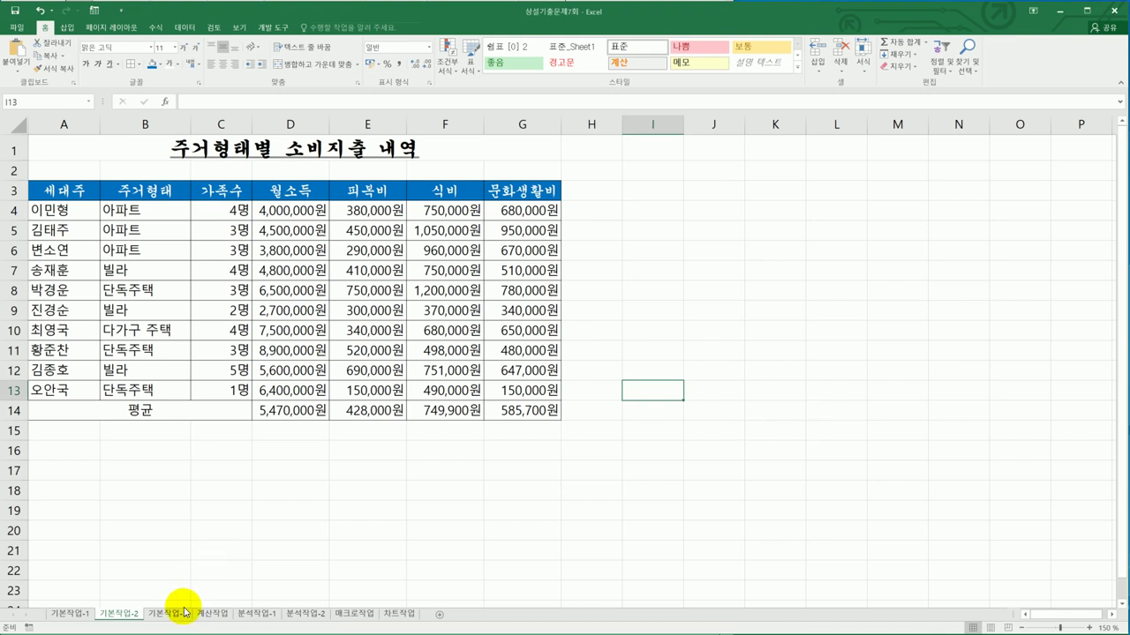
On 기본작업-3, start importing the 과목점수 text file into cell B3.
{"action": "left_click", "coordinate": [184, 615]}
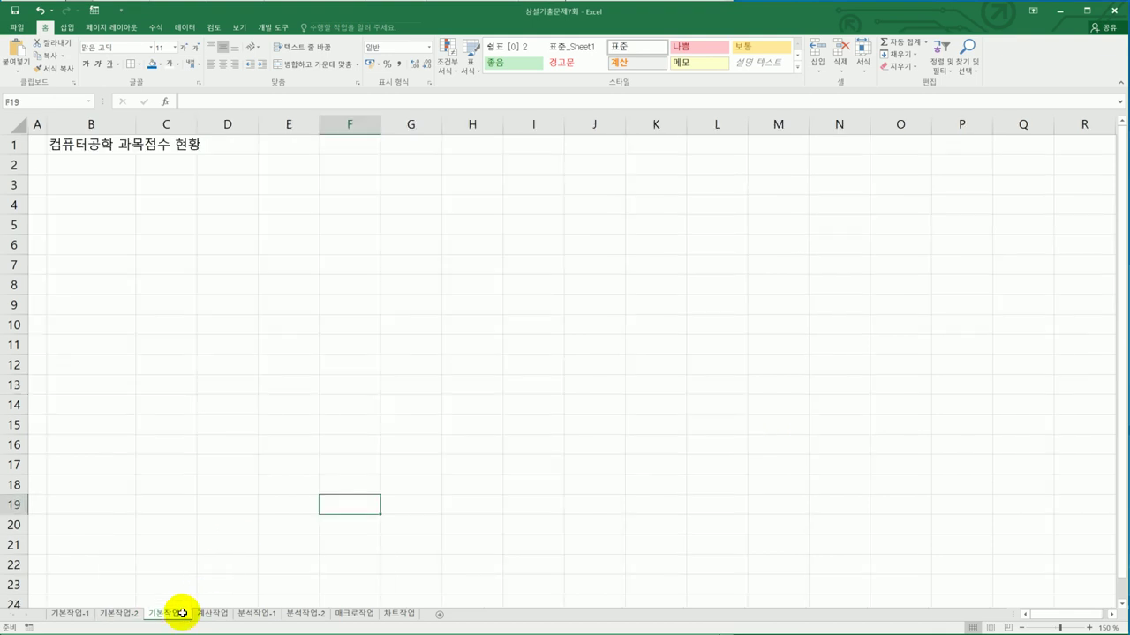
{"action": "left_click", "coordinate": [97, 191]}
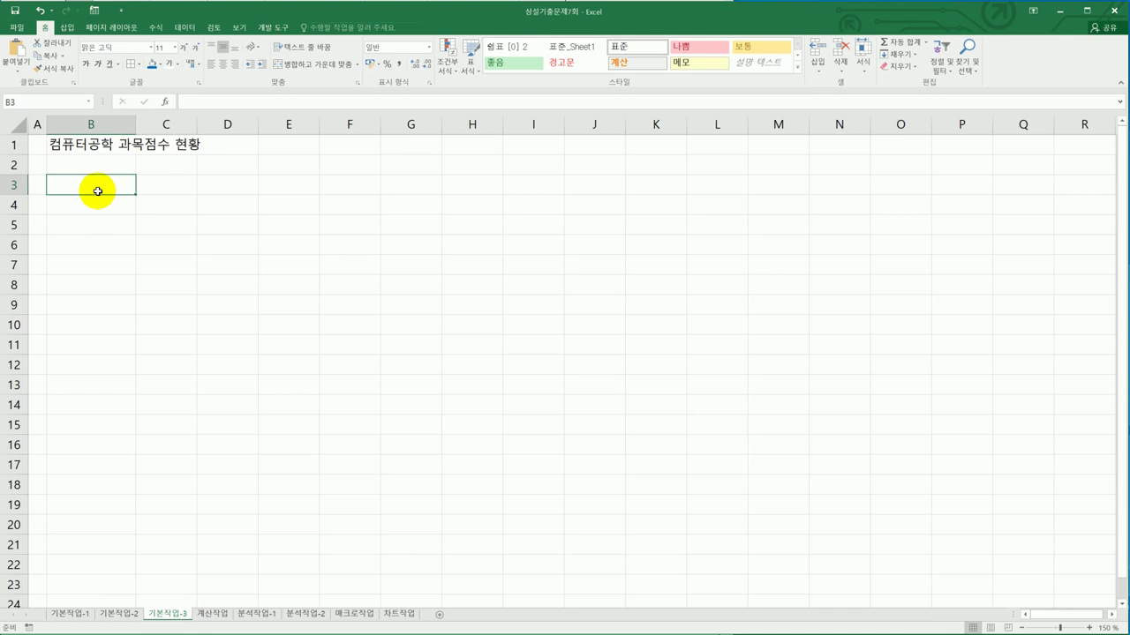
{"action": "left_click", "coordinate": [182, 27]}
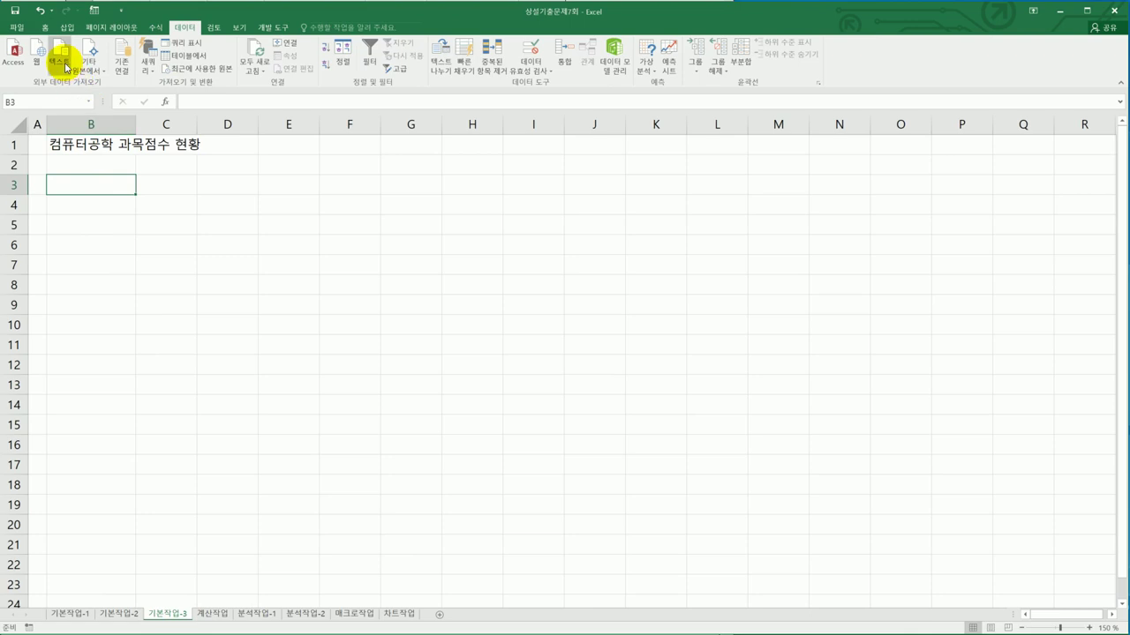
{"action": "left_click", "coordinate": [64, 67]}
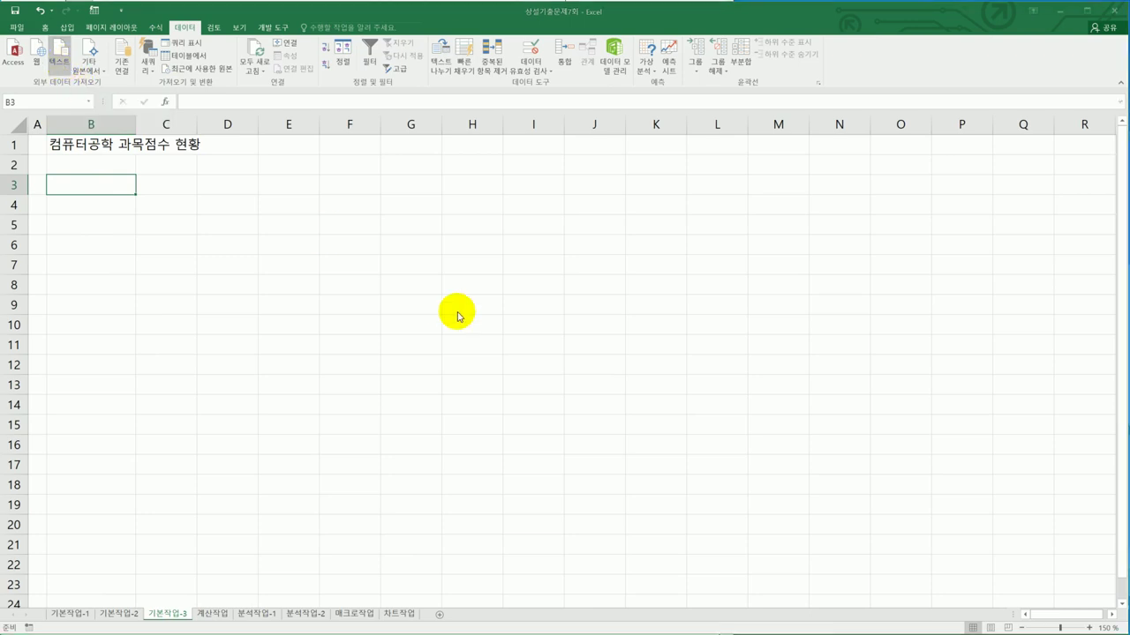
{"action": "left_click_drag", "start_coordinate": [271, 17], "coordinate": [516, 179]}
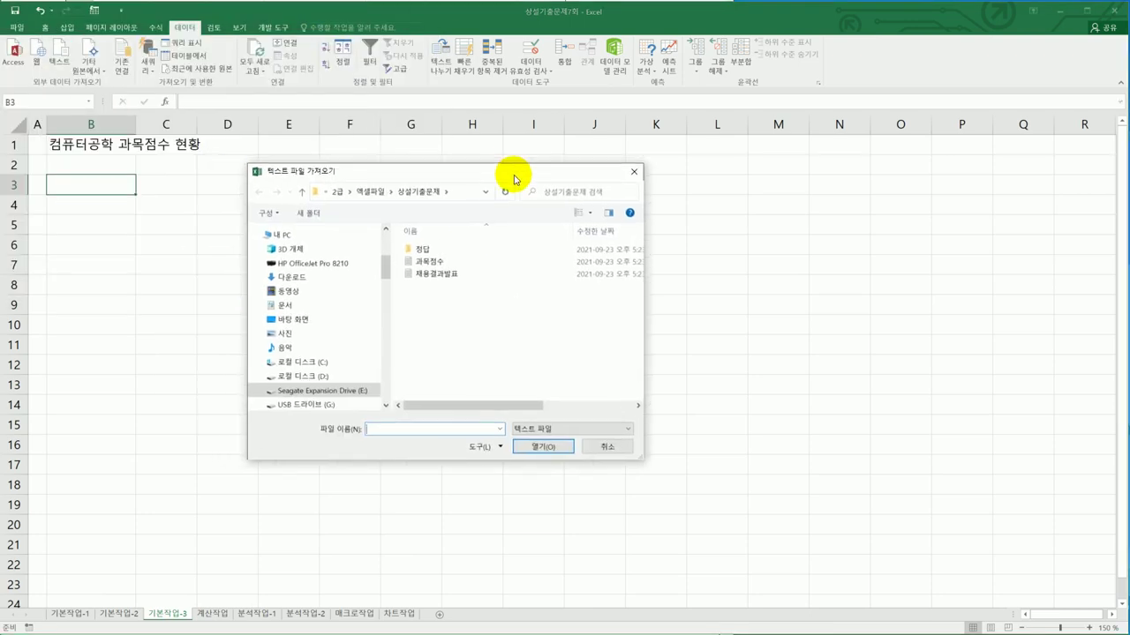
{"action": "left_click", "coordinate": [441, 262]}
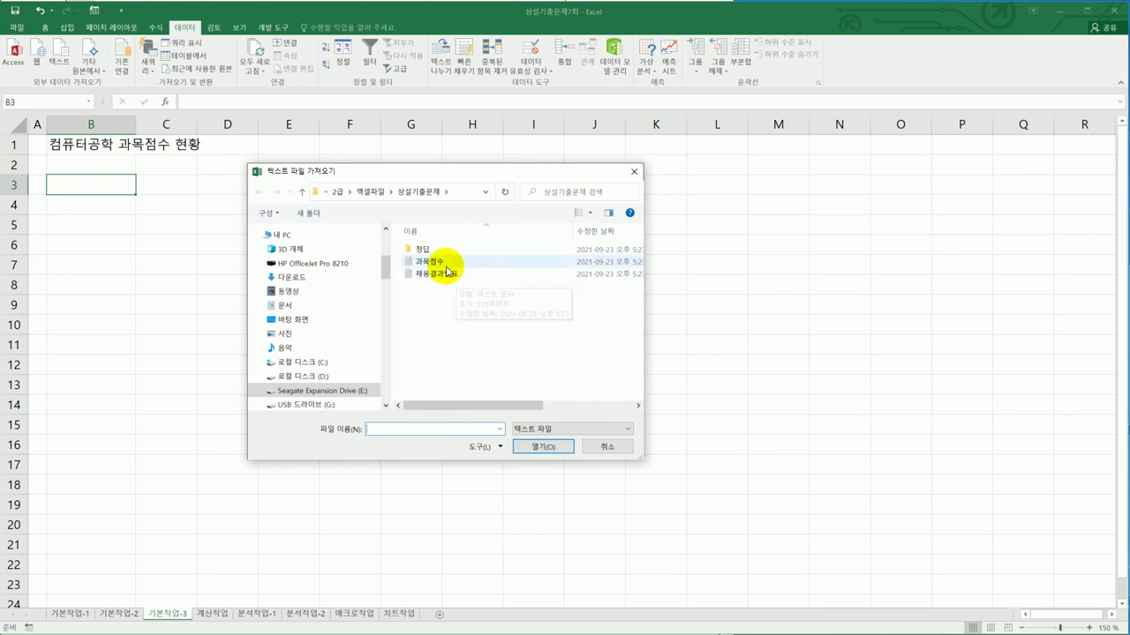
{"action": "left_click", "coordinate": [544, 452]}
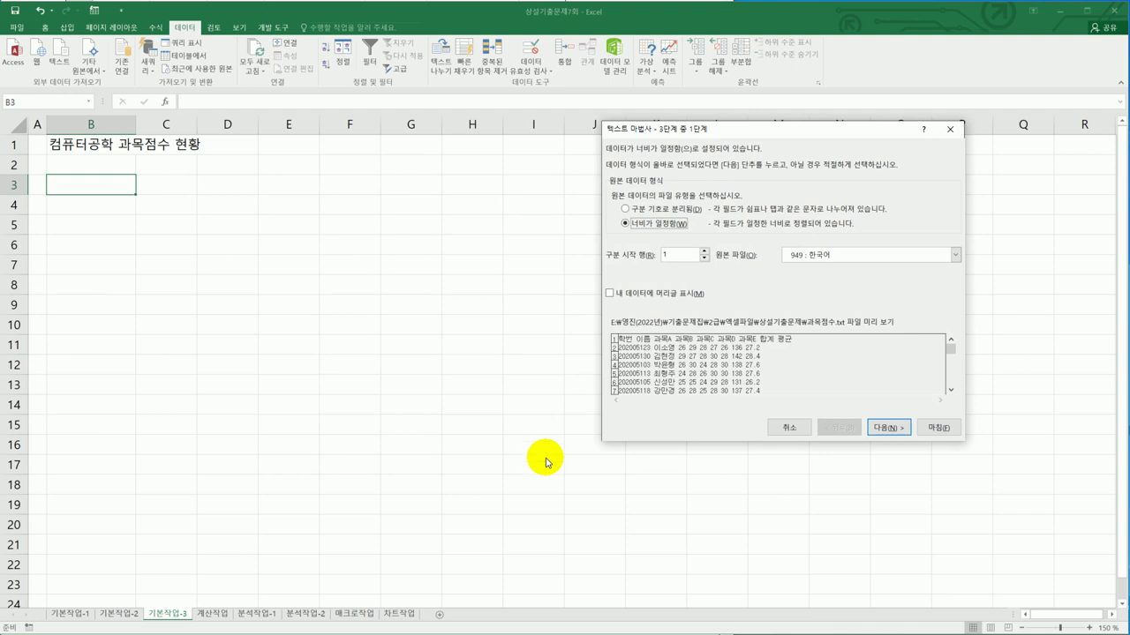
Import 과목점수 as delimited text split on spaces instead of tabs, and finish the wizard.
{"action": "left_click", "coordinate": [689, 212]}
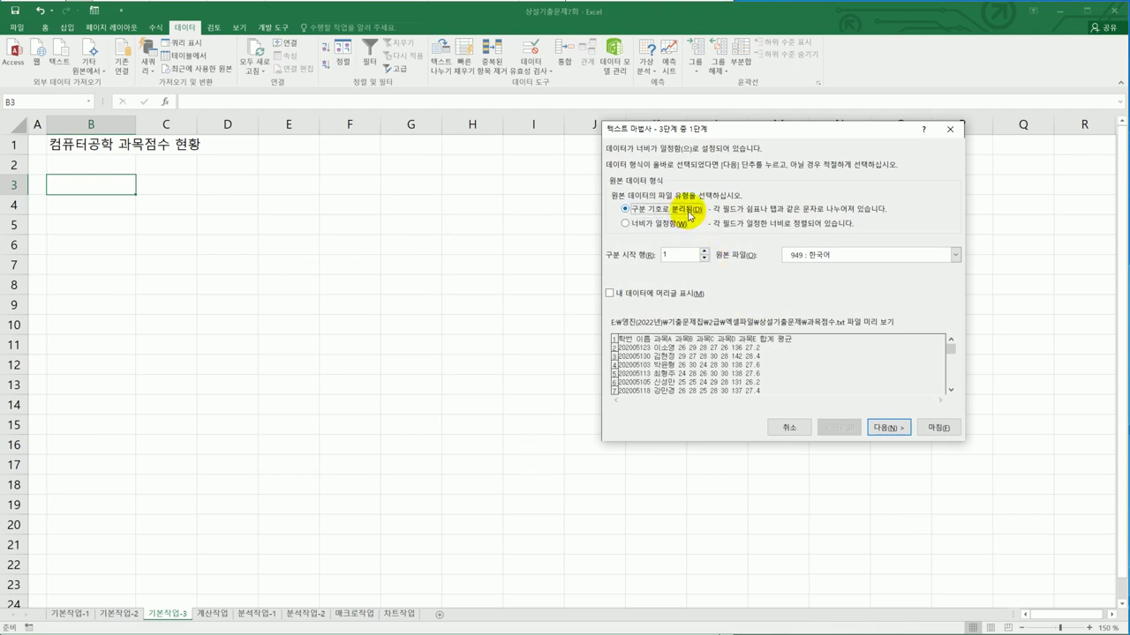
{"action": "left_click", "coordinate": [879, 429]}
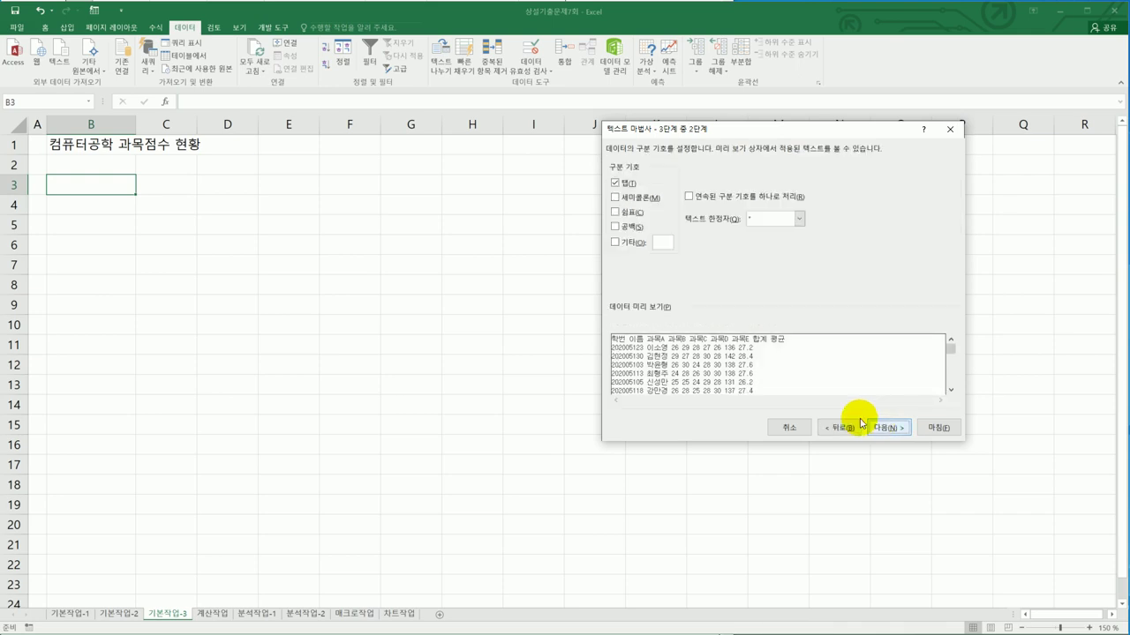
{"action": "left_click", "coordinate": [628, 184]}
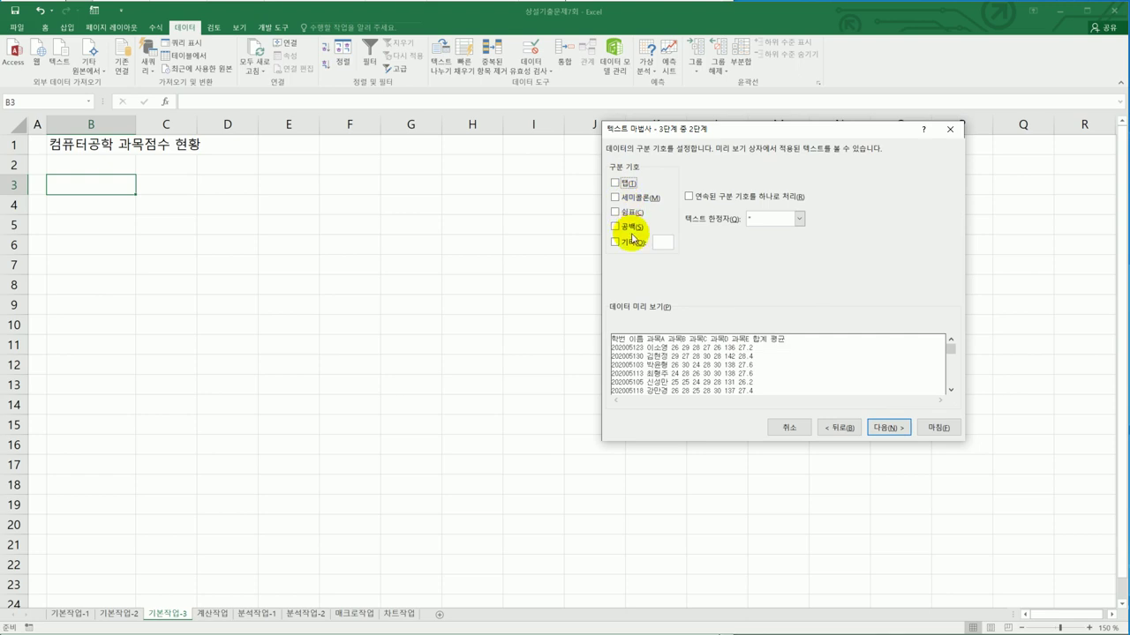
{"action": "left_click", "coordinate": [631, 228]}
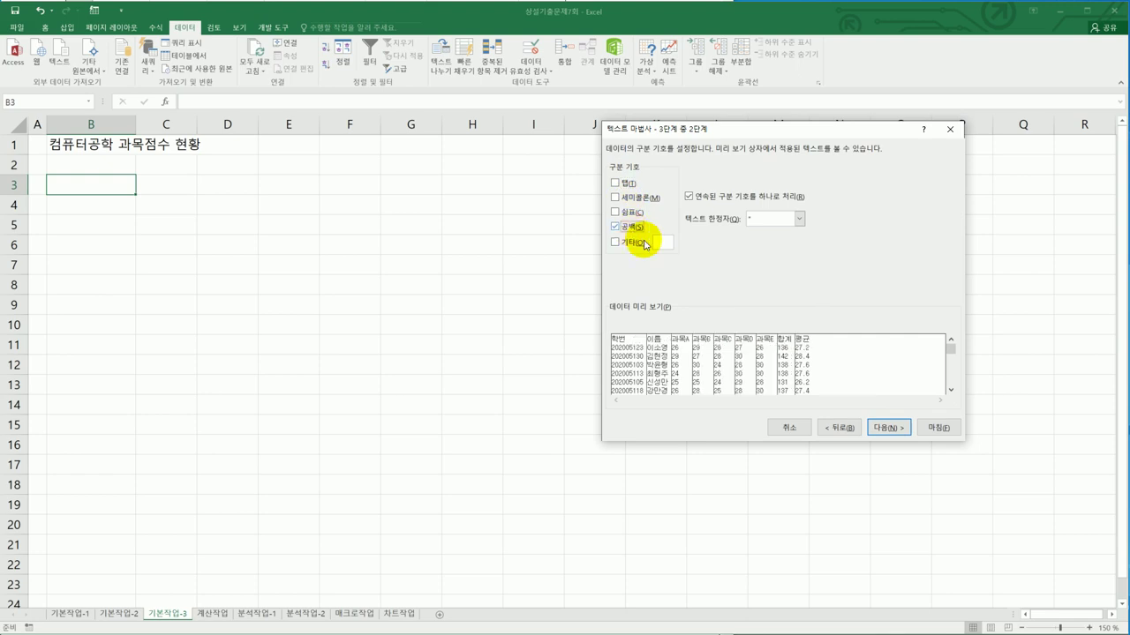
{"action": "left_click", "coordinate": [883, 429]}
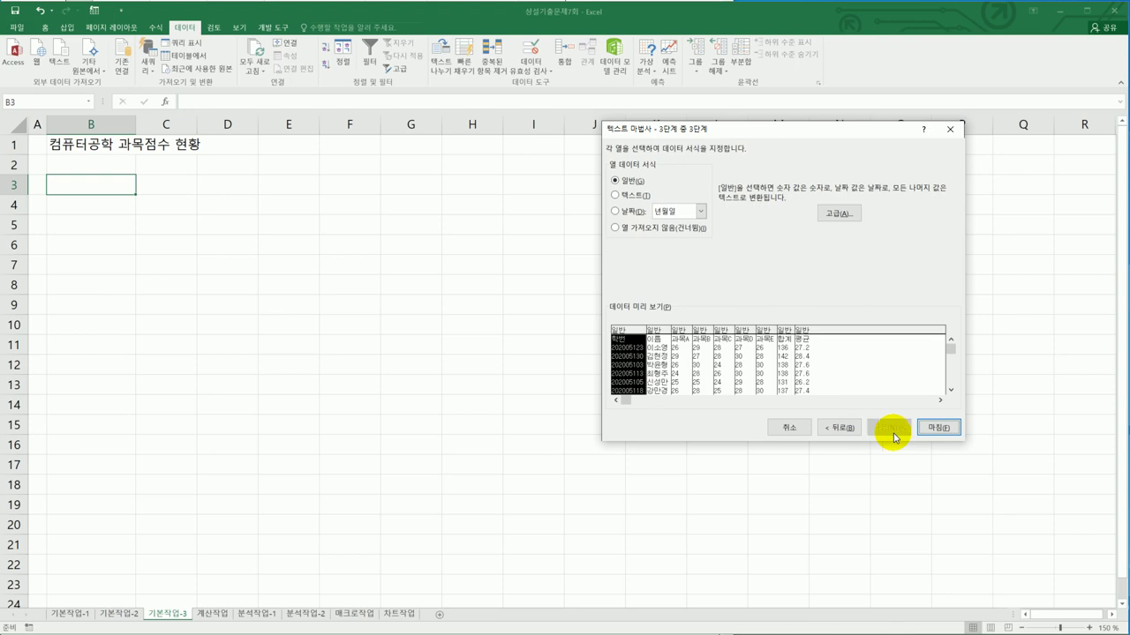
{"action": "left_click", "coordinate": [941, 429]}
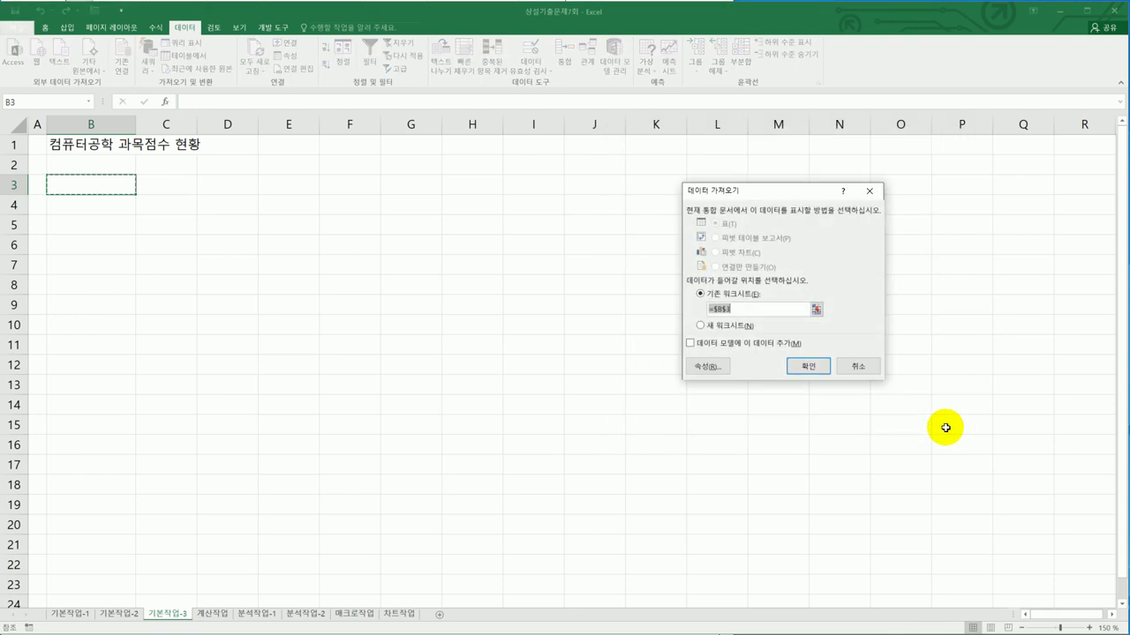
Place the score table at B3 with column-width adjustment off, then read the textbook's next page.
{"action": "left_click", "coordinate": [729, 371]}
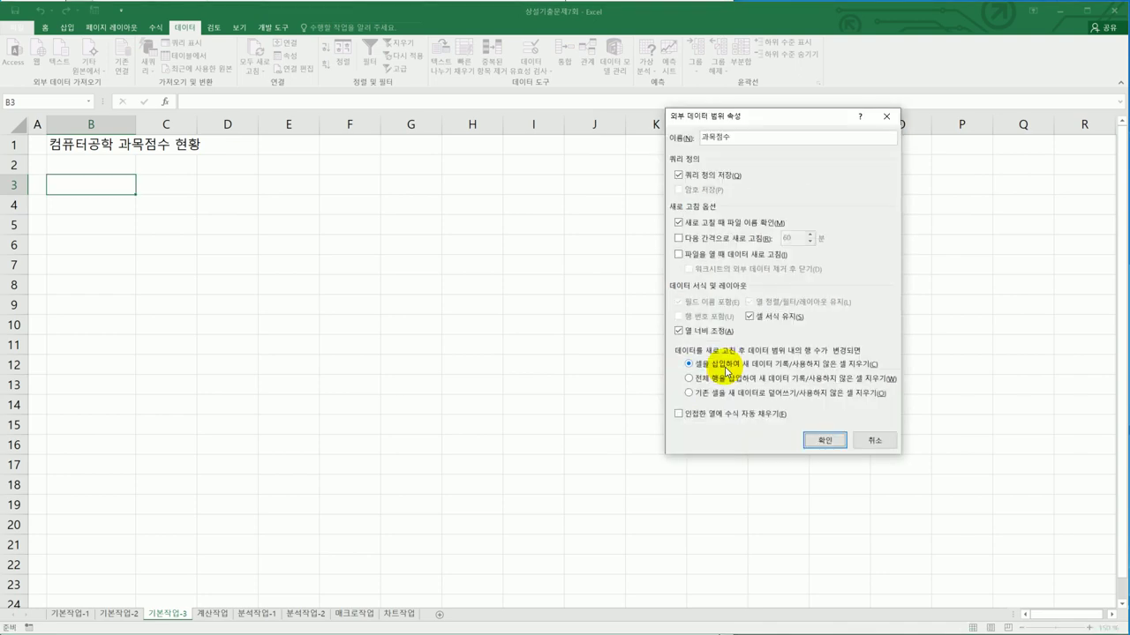
{"action": "left_click", "coordinate": [684, 333]}
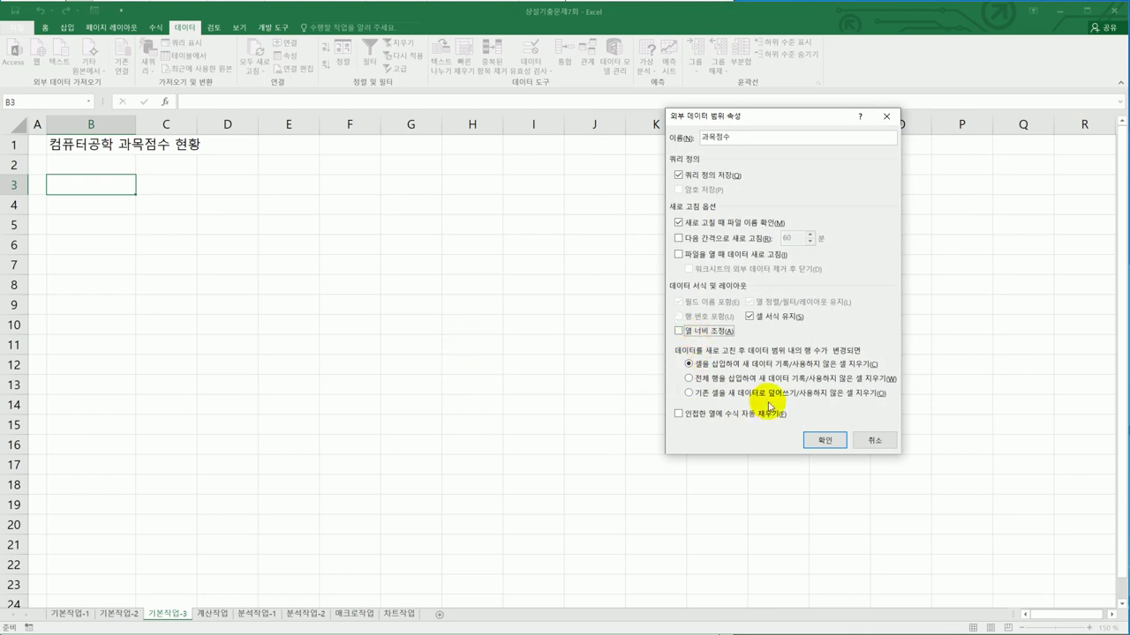
{"action": "left_click", "coordinate": [821, 438]}
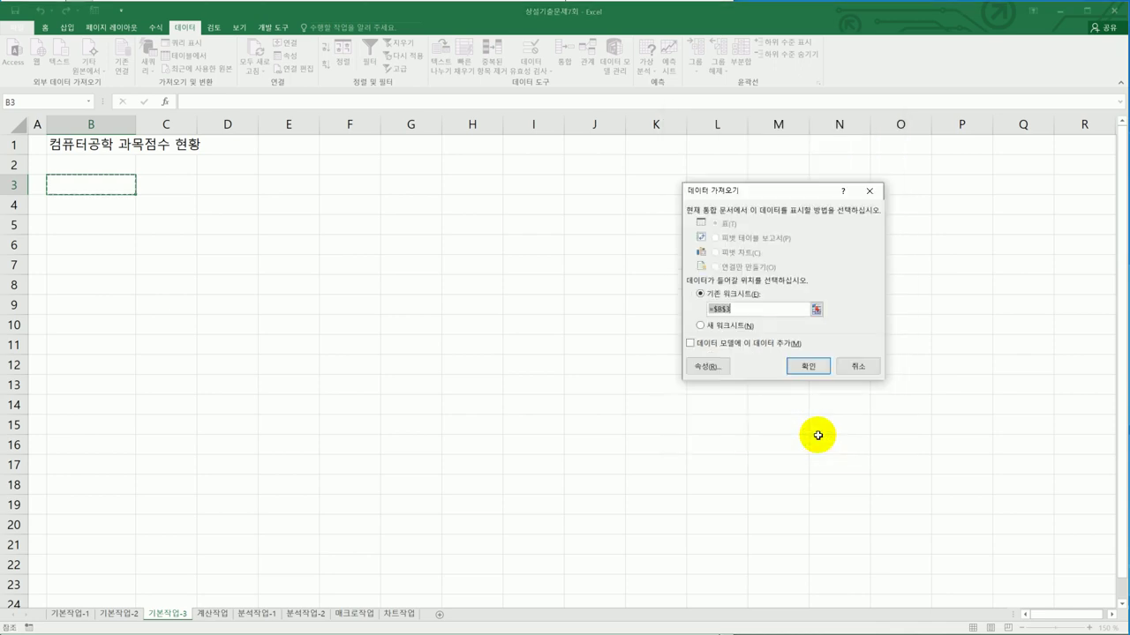
{"action": "left_click", "coordinate": [813, 369]}
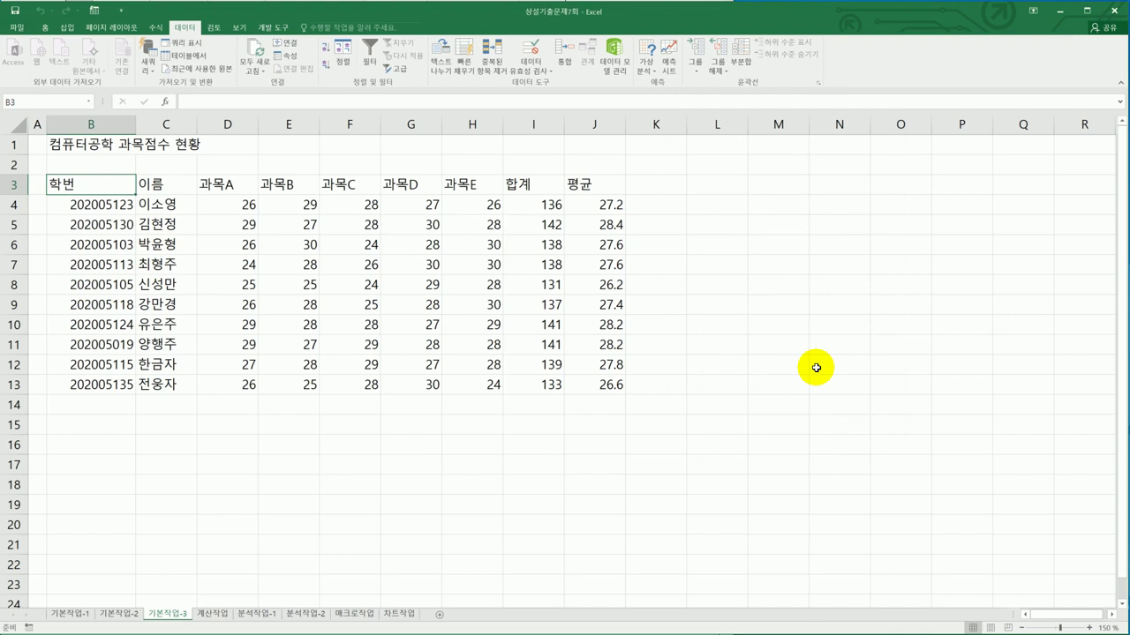
{"action": "key", "text": "alt+Tab"}
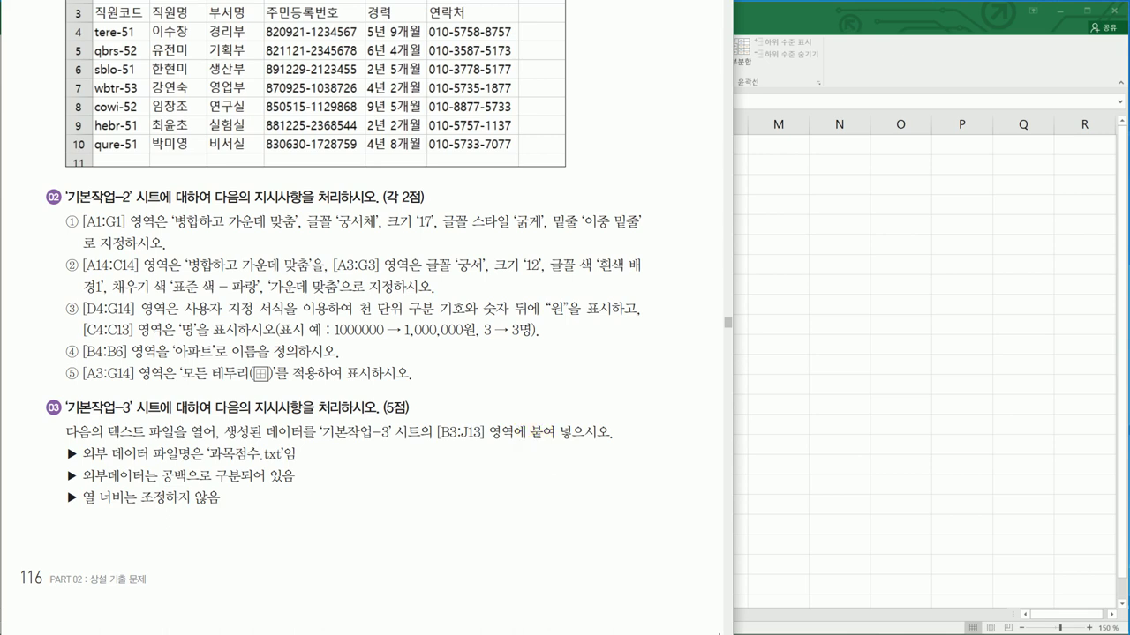
{"action": "key", "text": "Right"}
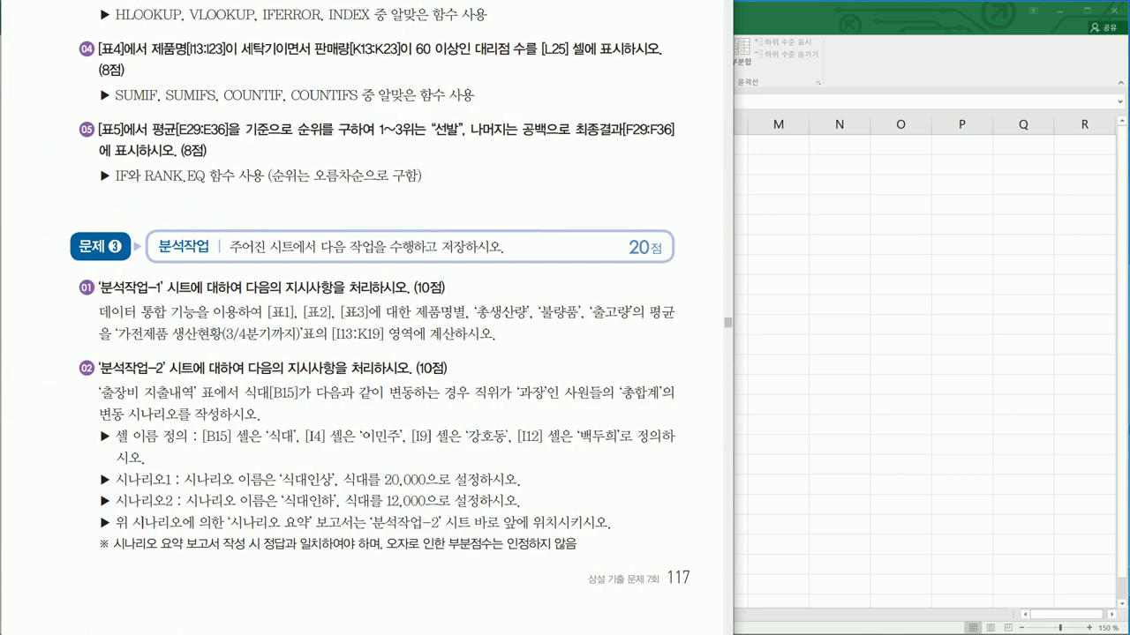
Scroll the textbook to the 계산작업 tasks on page 117, then return to Excel.
{"action": "scroll", "coordinate": [359, 314], "scroll_direction": "up", "scroll_amount": 3}
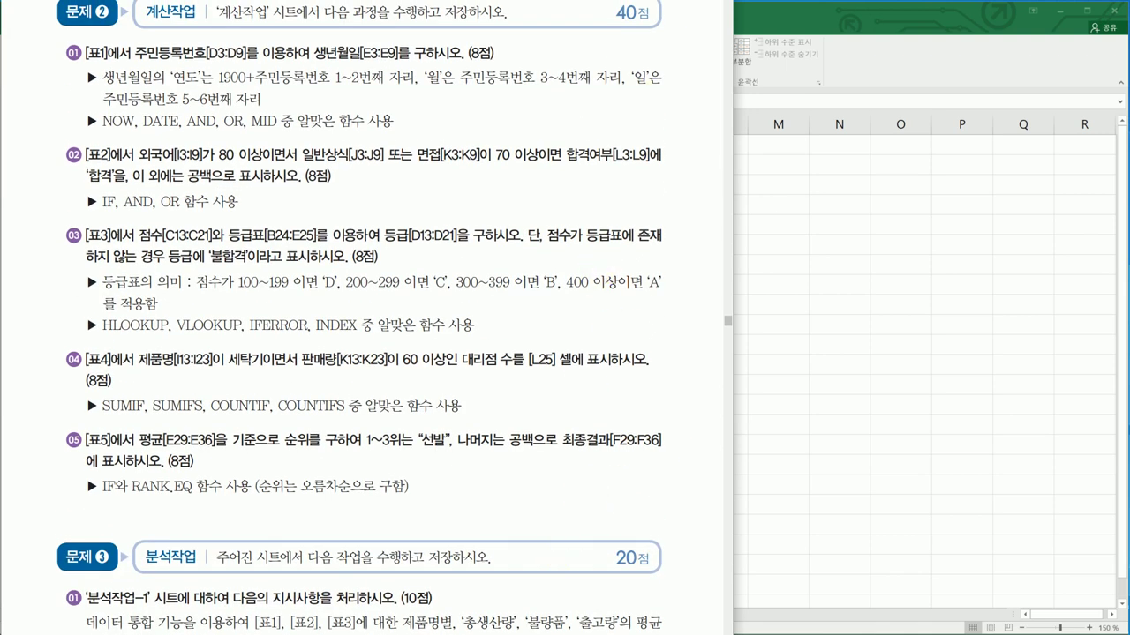
{"action": "scroll", "coordinate": [556, 184], "scroll_direction": "up", "scroll_amount": 1}
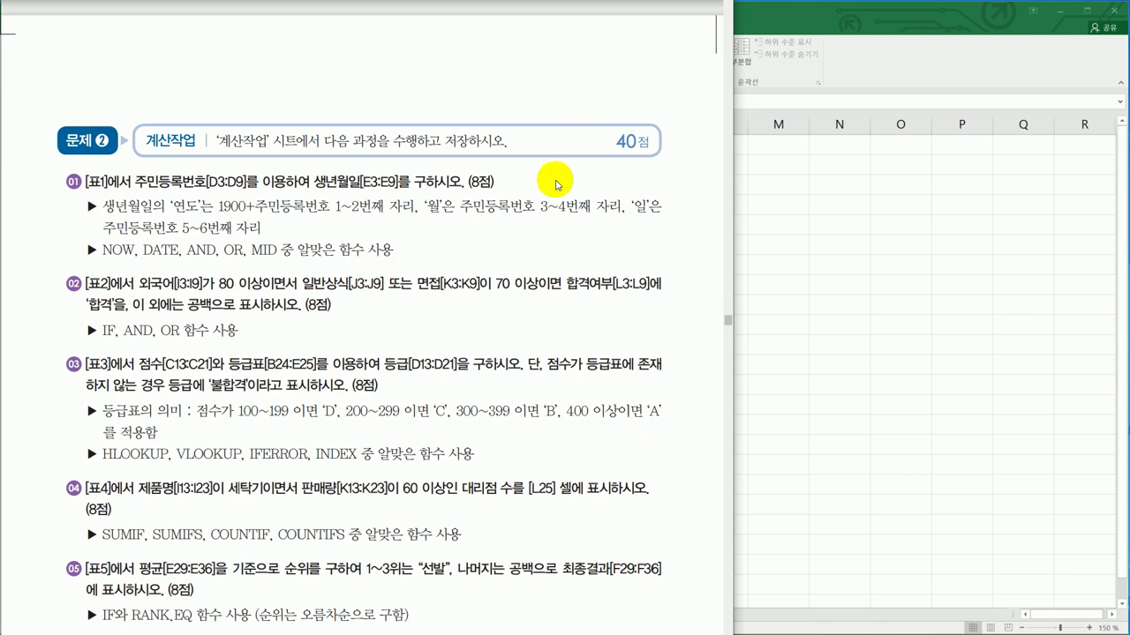
{"action": "scroll", "coordinate": [556, 184], "scroll_direction": "down", "scroll_amount": 1}
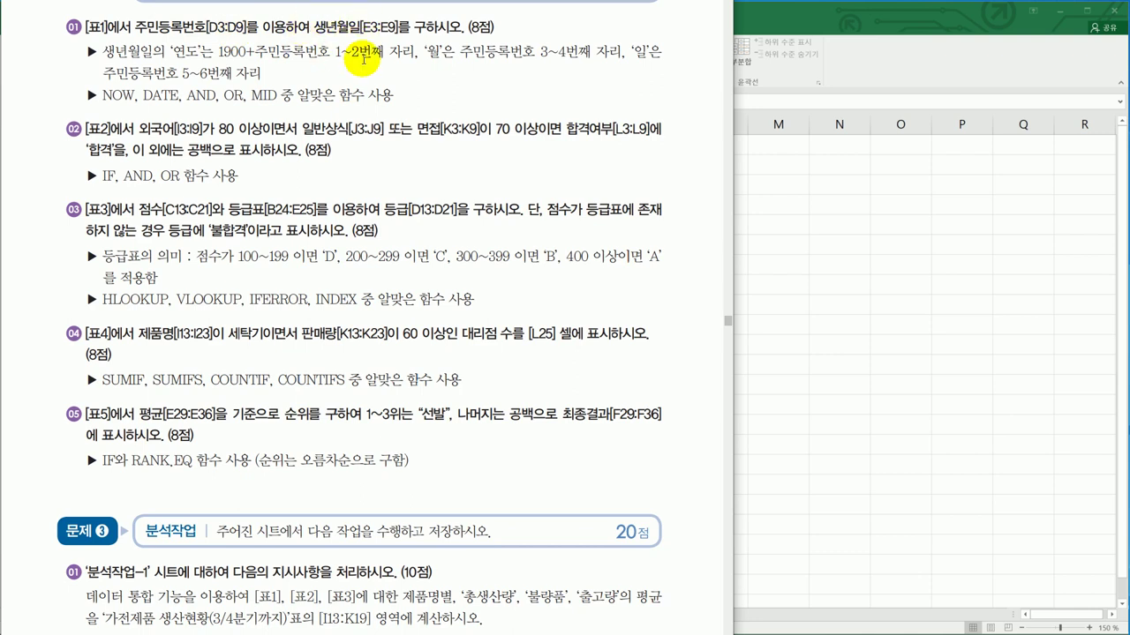
{"action": "left_click", "coordinate": [749, 305]}
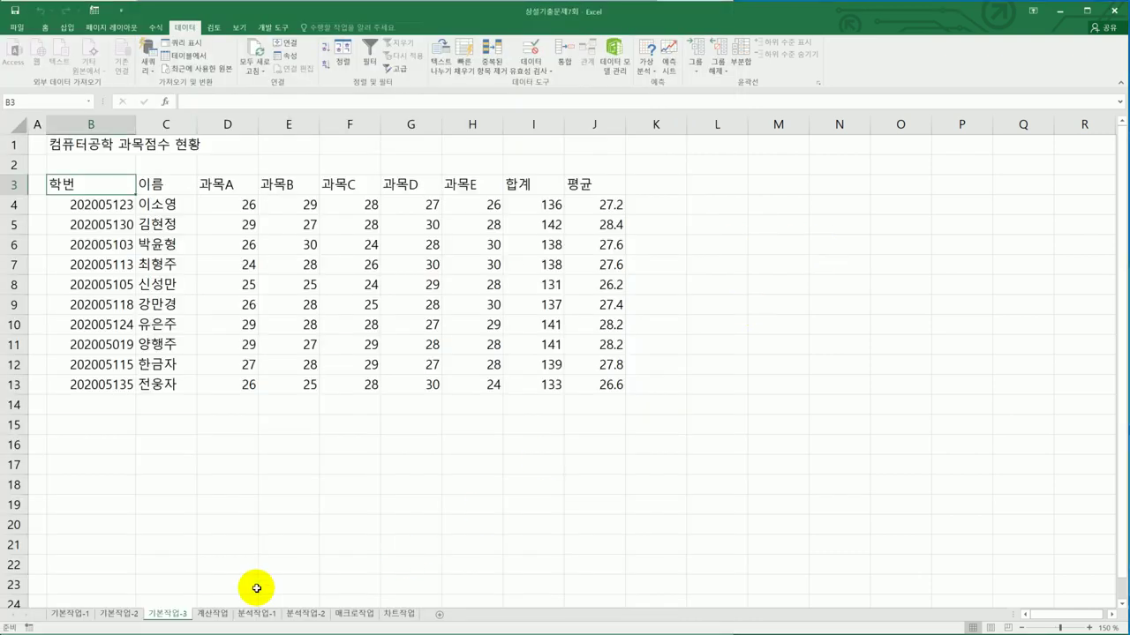
On the 계산작업 sheet, select registration numbers D3:D9 and E3, and check the textbook task.
{"action": "left_click", "coordinate": [222, 619]}
{"action": "left_click", "coordinate": [380, 187]}
{"action": "left_click_drag", "start_coordinate": [309, 185], "coordinate": [330, 304]}
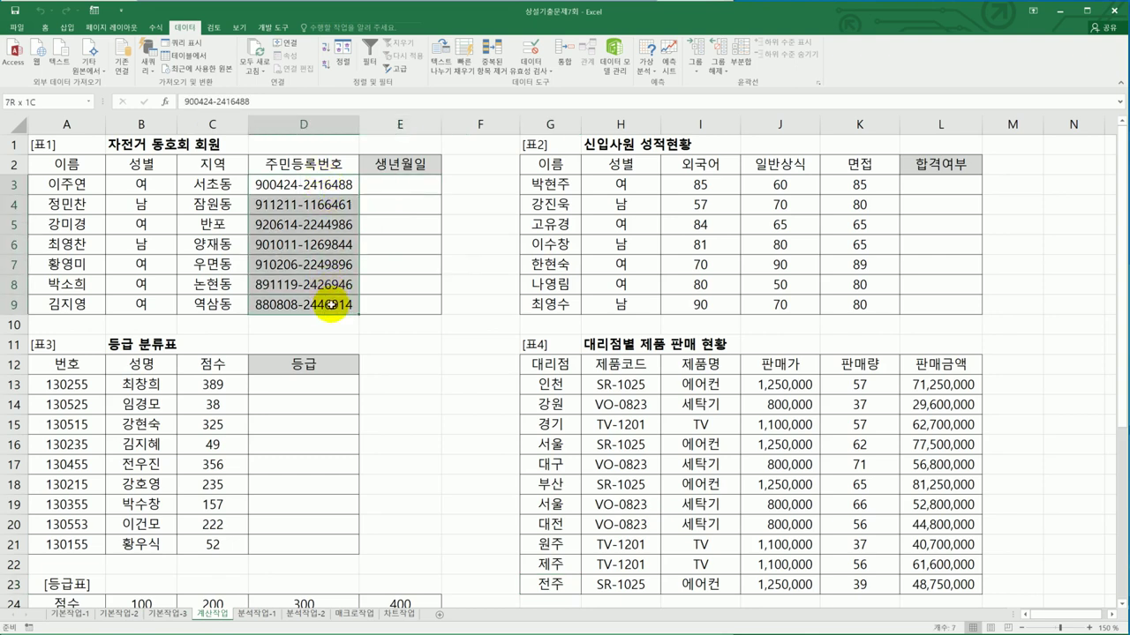
{"action": "left_click", "coordinate": [391, 186]}
{"action": "key", "text": "alt+Tab"}
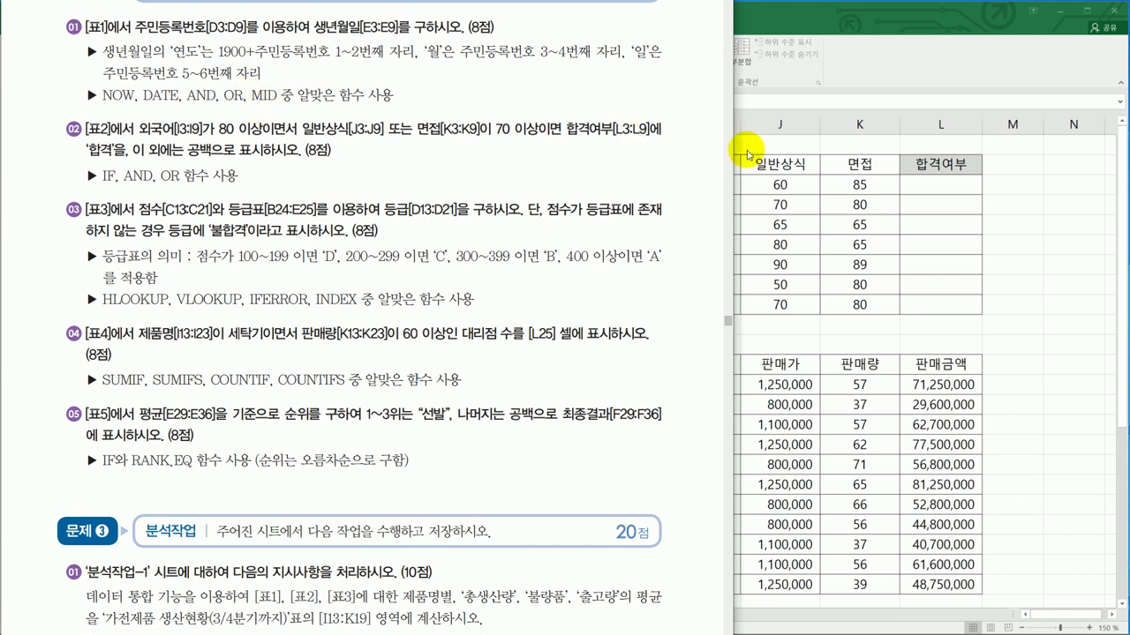
{"action": "left_click", "coordinate": [826, 170]}
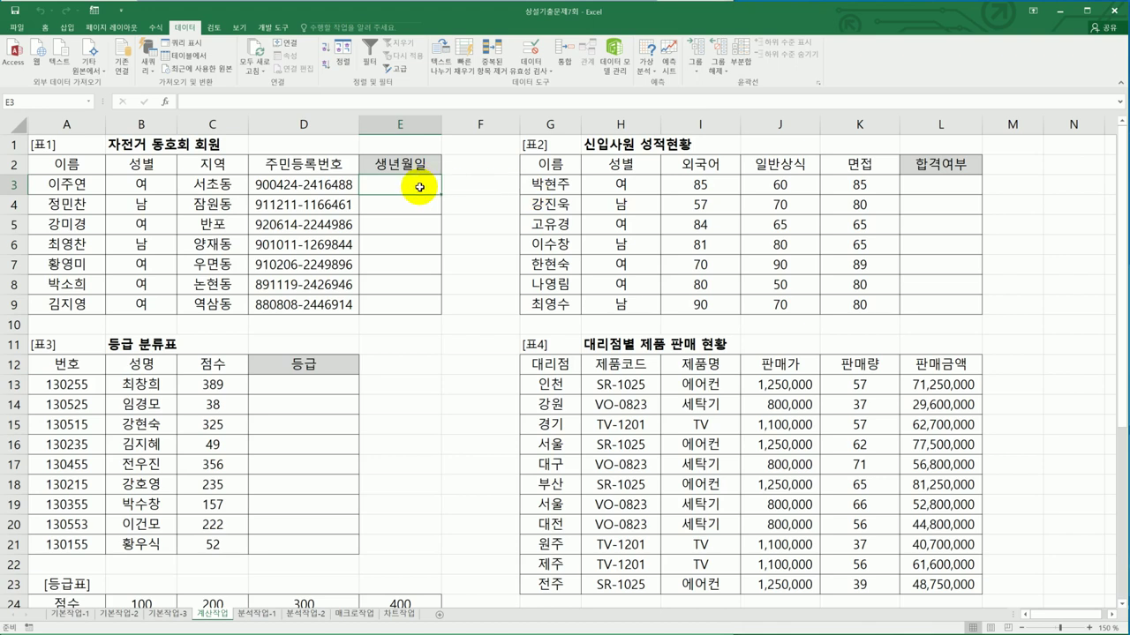
Start E3's formula as =DATE(1900+MID(D3,1,2) to take the birth year from D3.
{"action": "type", "text": "="}
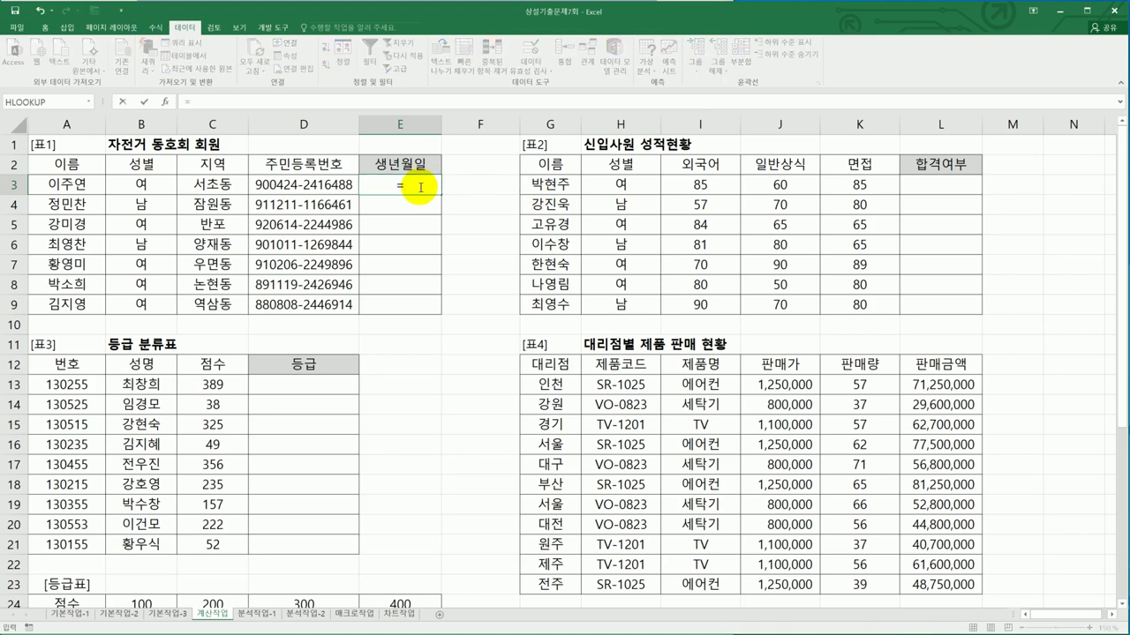
{"action": "type", "text": "d"}
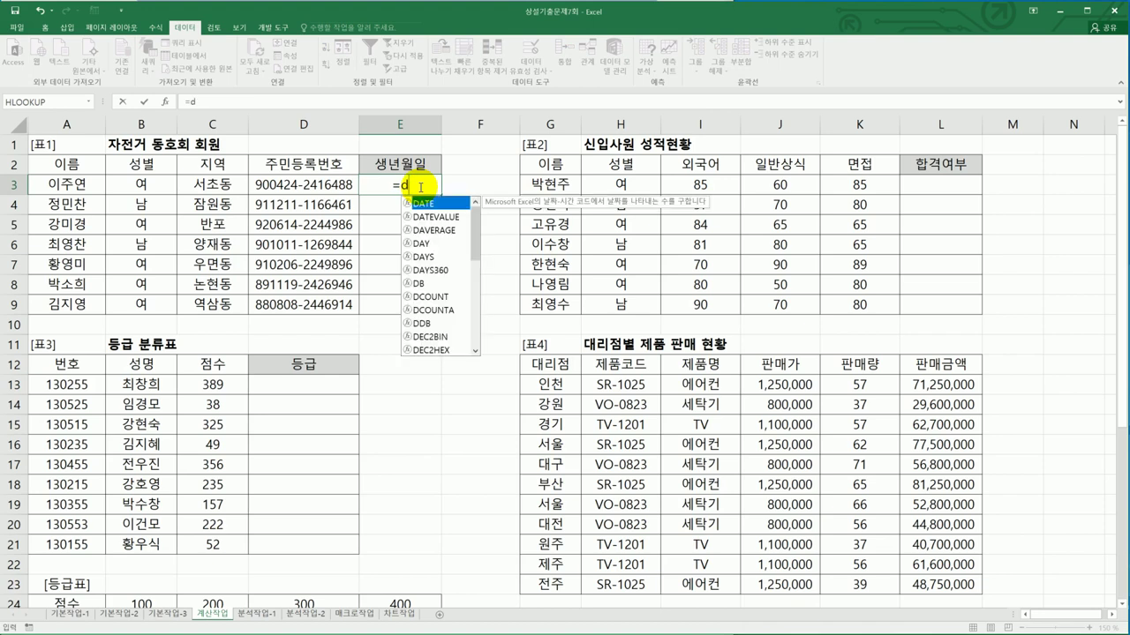
{"action": "double_click", "coordinate": [444, 208]}
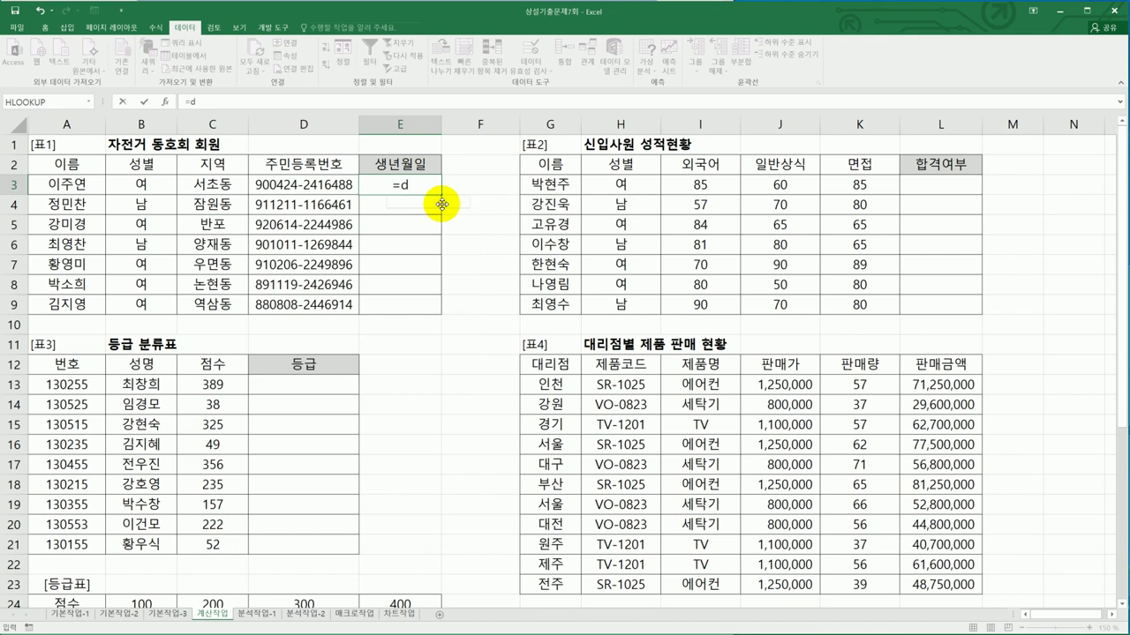
{"action": "type", "text": "1900+"}
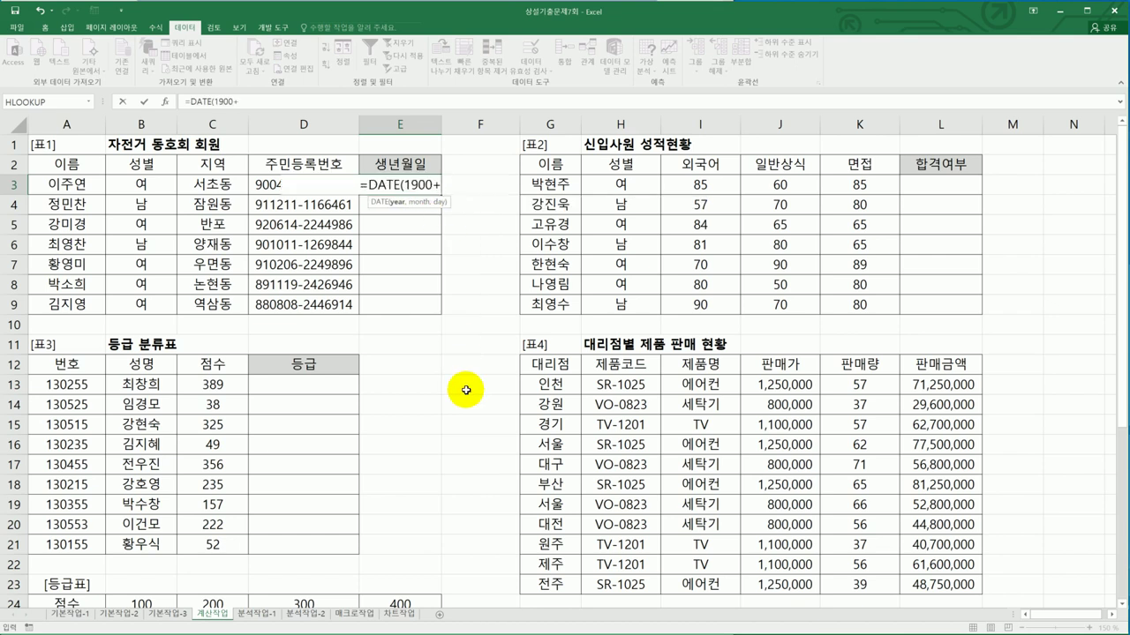
{"action": "type", "text": "mi"}
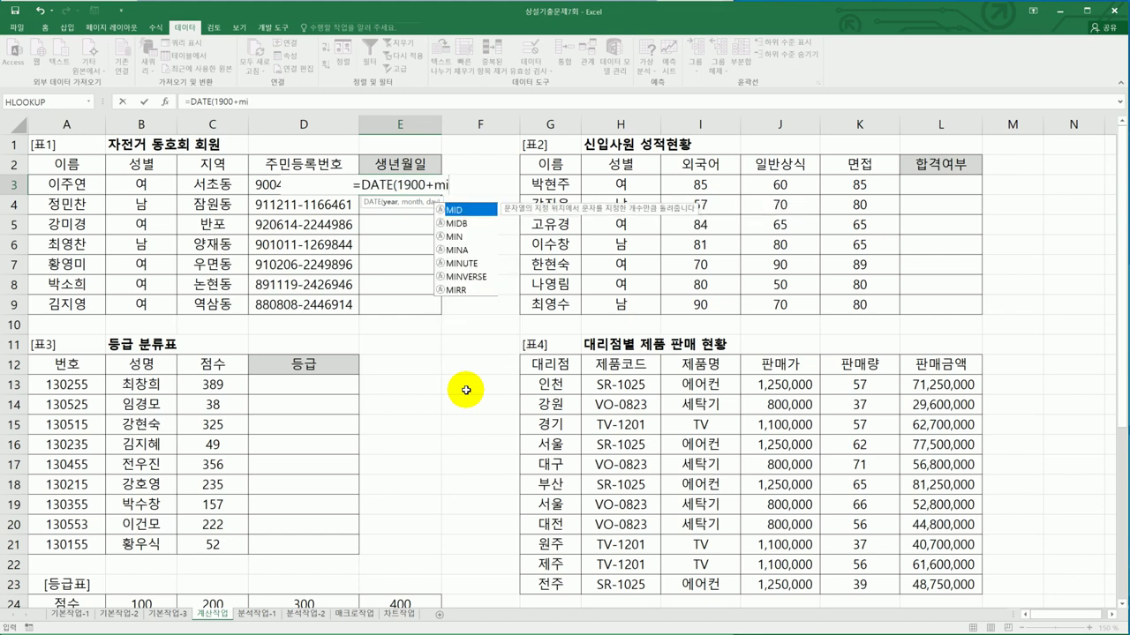
{"action": "double_click", "coordinate": [465, 212]}
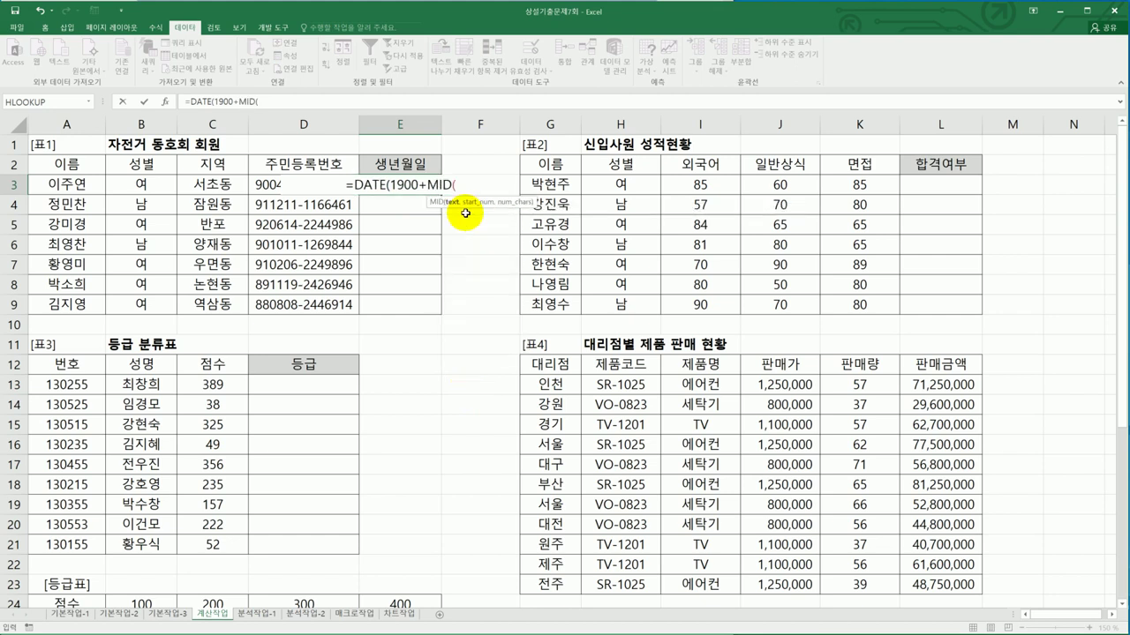
{"action": "left_click", "coordinate": [255, 185]}
{"action": "type", "text": ",1,"}
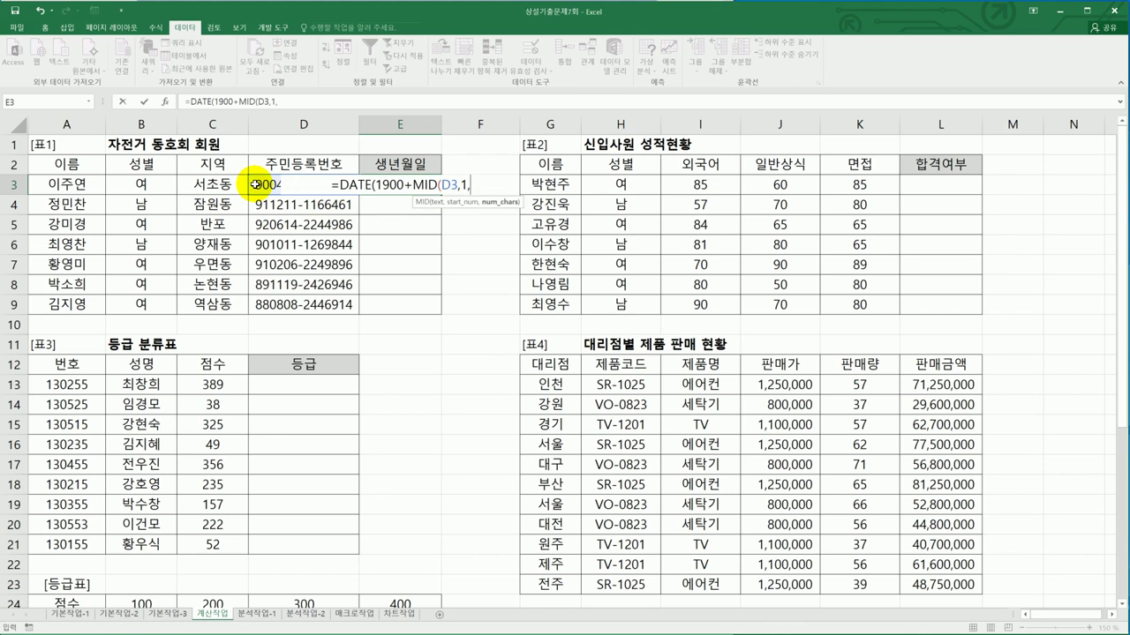
{"action": "type", "text": "2"}
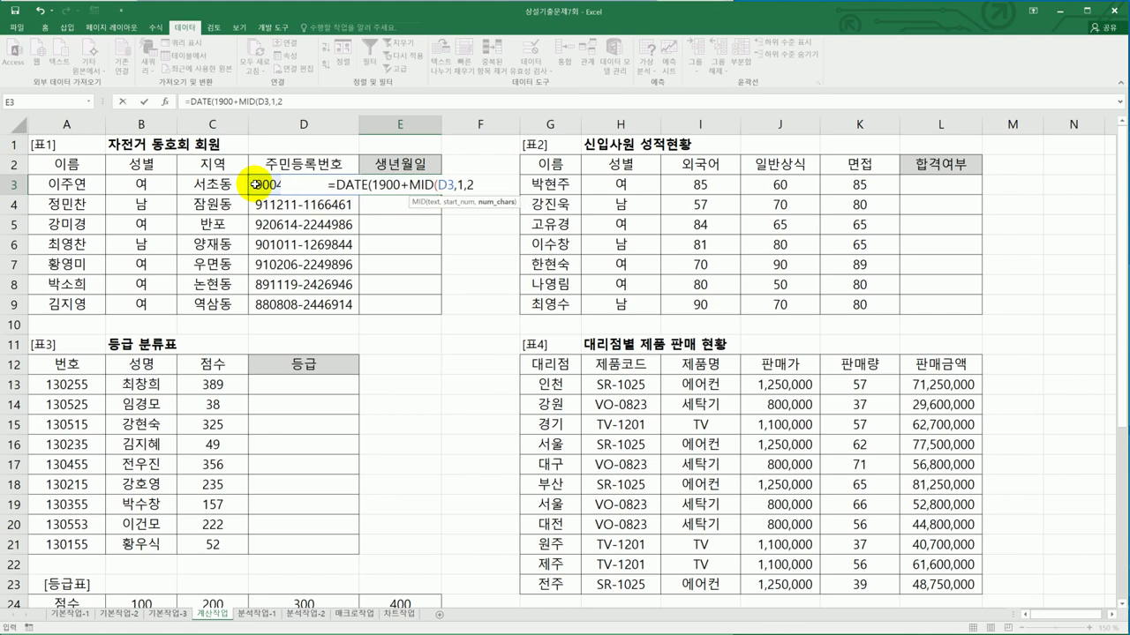
{"action": "type", "text": ")"}
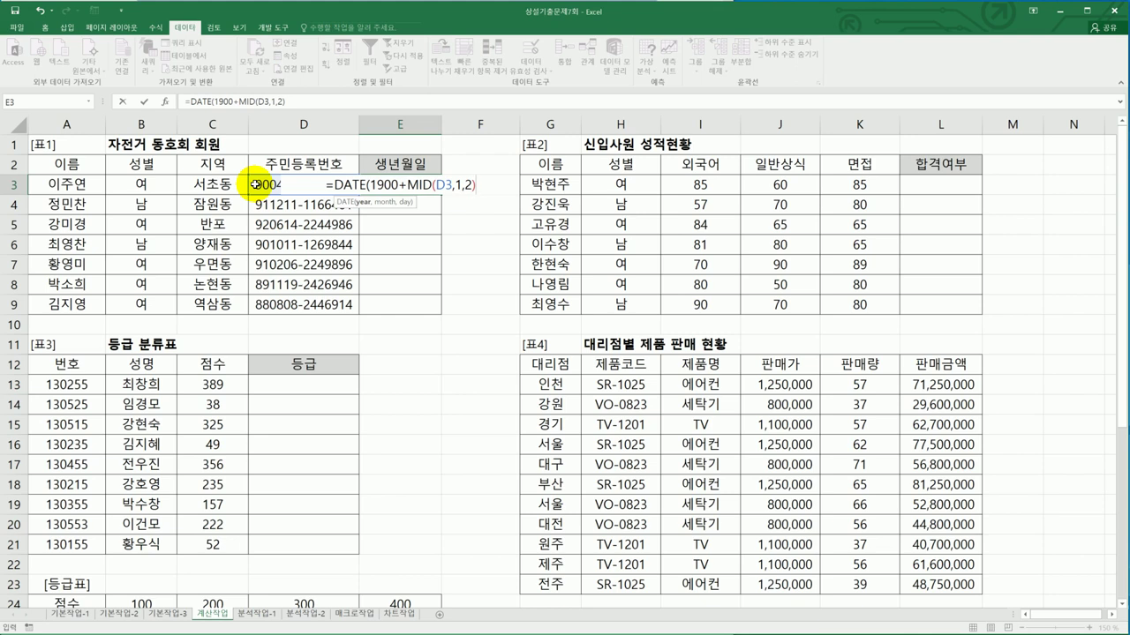
Add MID(D3,3,2) for the month and MID(D3,5,2) for the day, then commit the formula.
{"action": "type", "text": "),mi"}
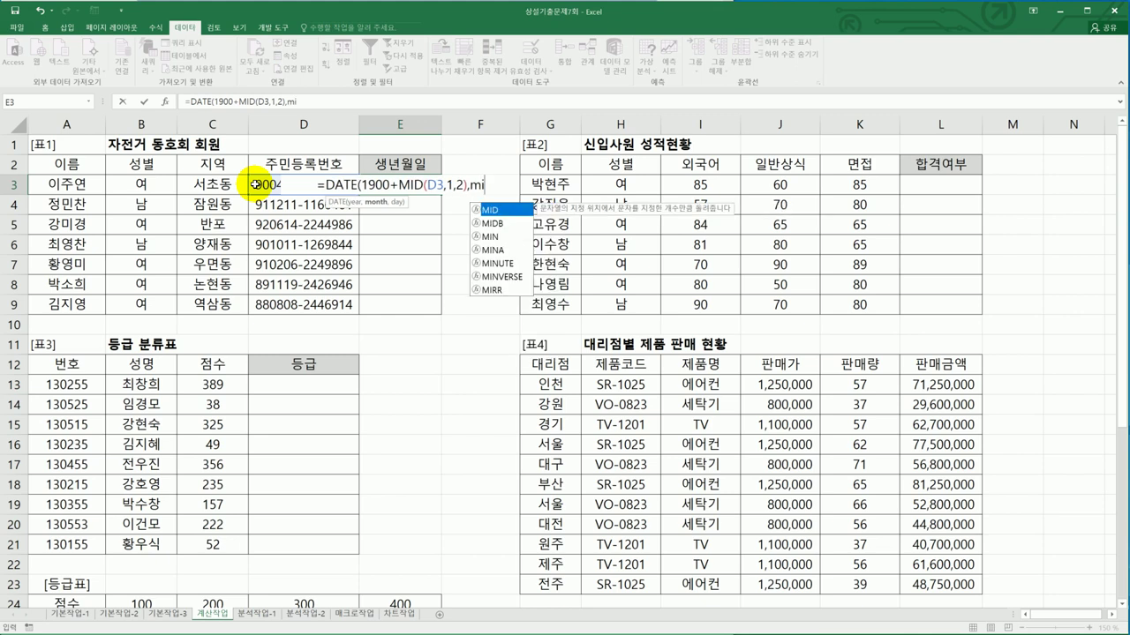
{"action": "key", "text": "Tab"}
{"action": "left_click", "coordinate": [255, 184]}
{"action": "type", "text": ",3,2)"}
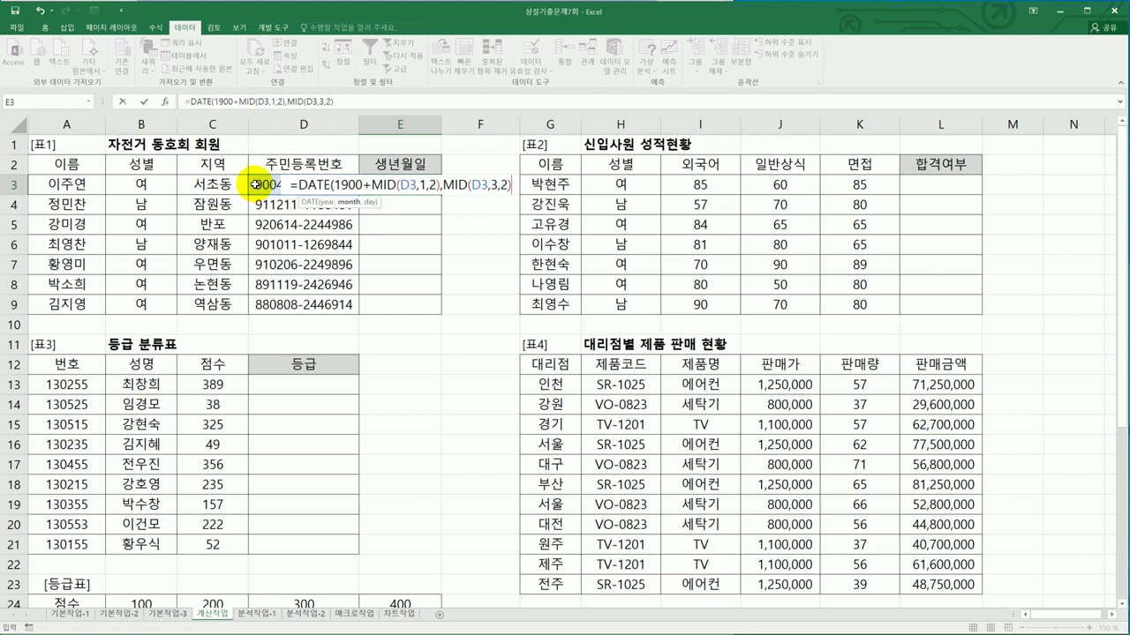
{"action": "type", "text": ",mid("}
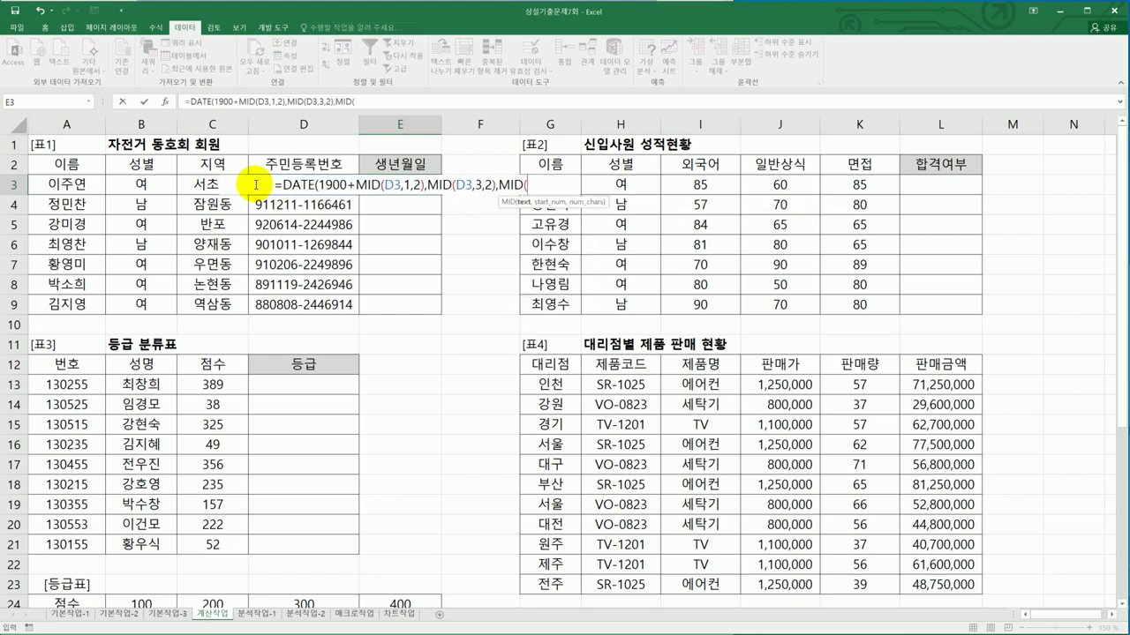
{"action": "left_click", "coordinate": [256, 184]}
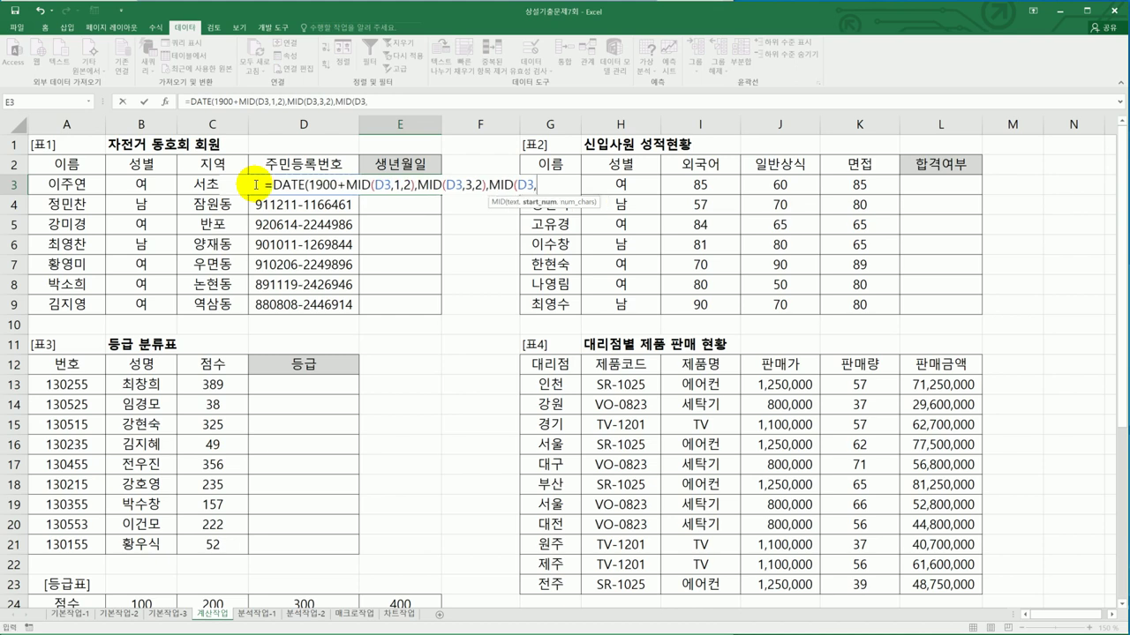
{"action": "type", "text": ",5,2)"}
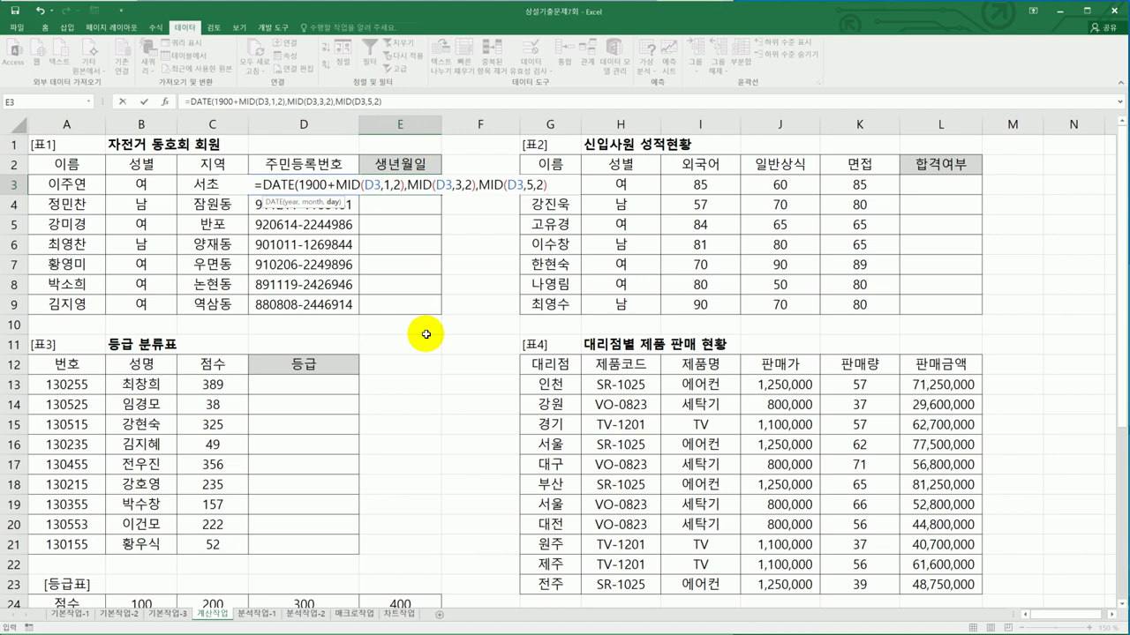
{"action": "type", "text": ")"}
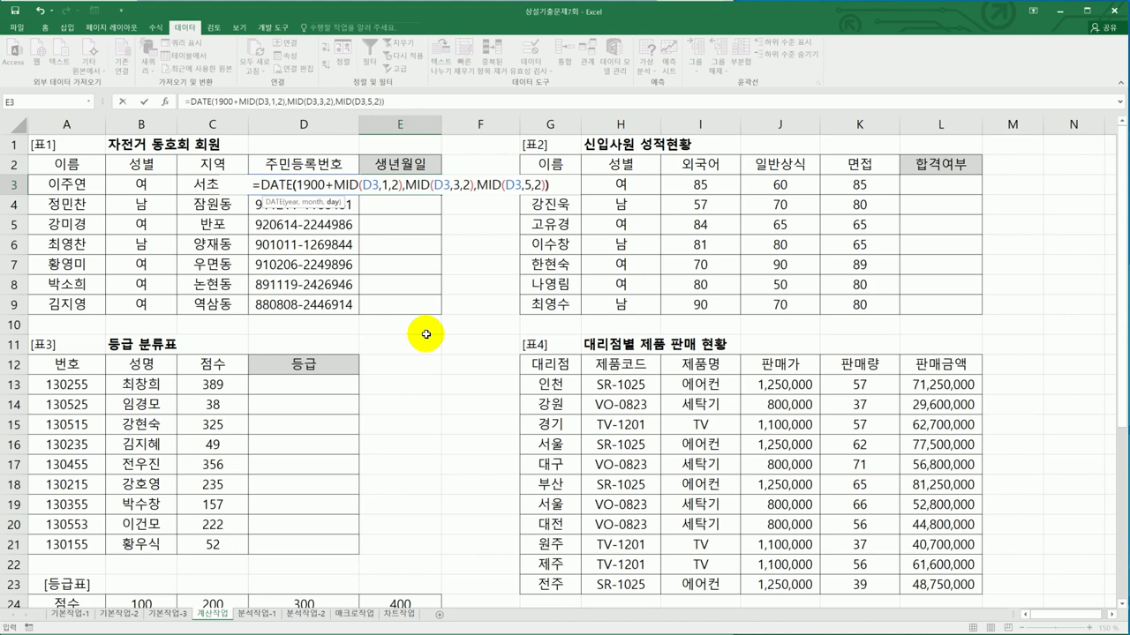
{"action": "key", "text": "Return"}
{"action": "left_click", "coordinate": [410, 188]}
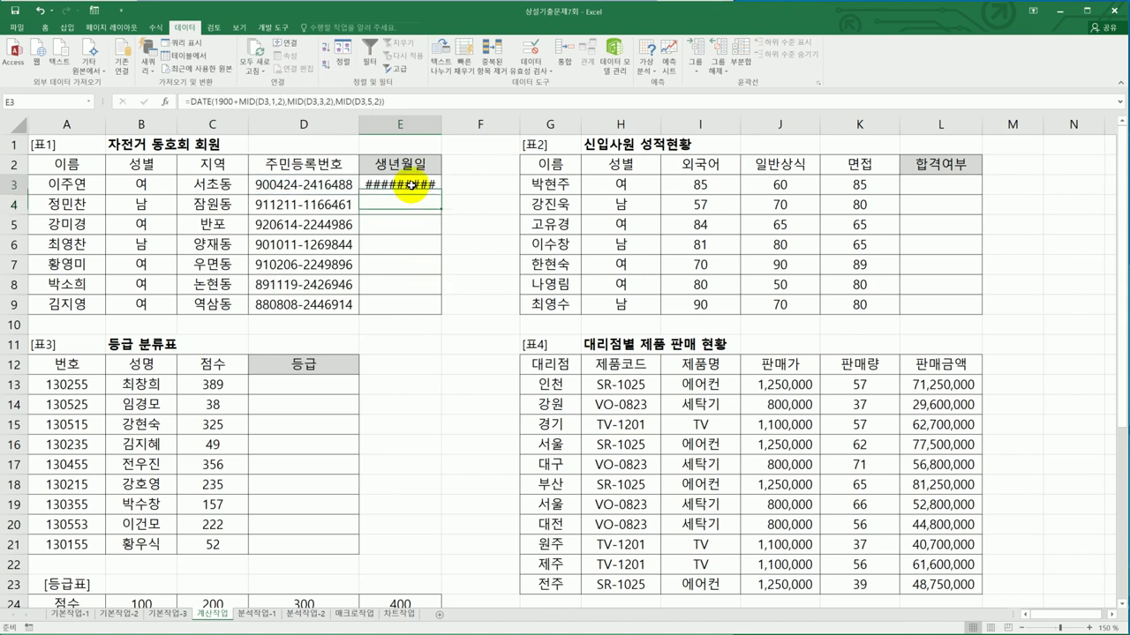
Autofit column E, fill the birth-date formula from E3 down to E9, then switch to the instructions.
{"action": "double_click", "coordinate": [443, 129]}
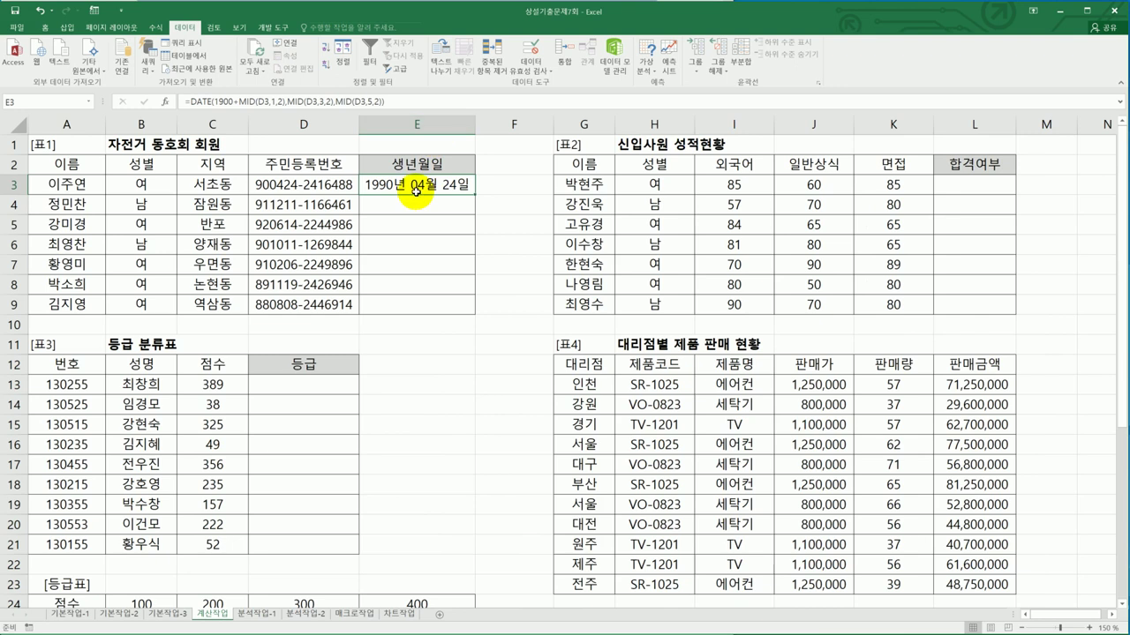
{"action": "left_click_drag", "start_coordinate": [475, 194], "coordinate": [466, 309]}
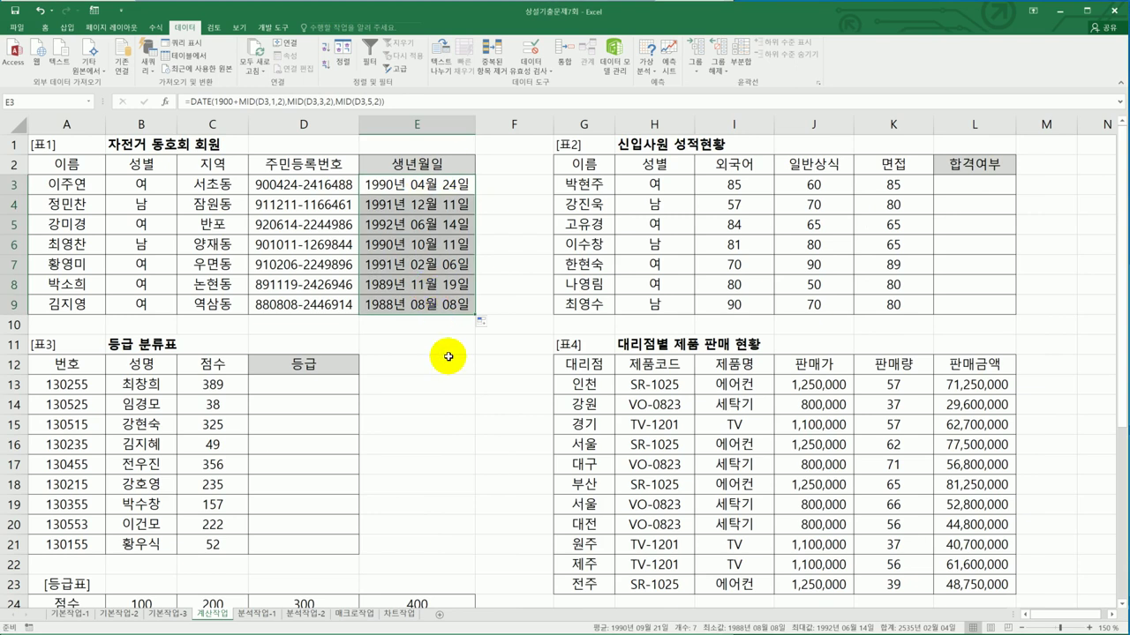
{"action": "left_click", "coordinate": [446, 185]}
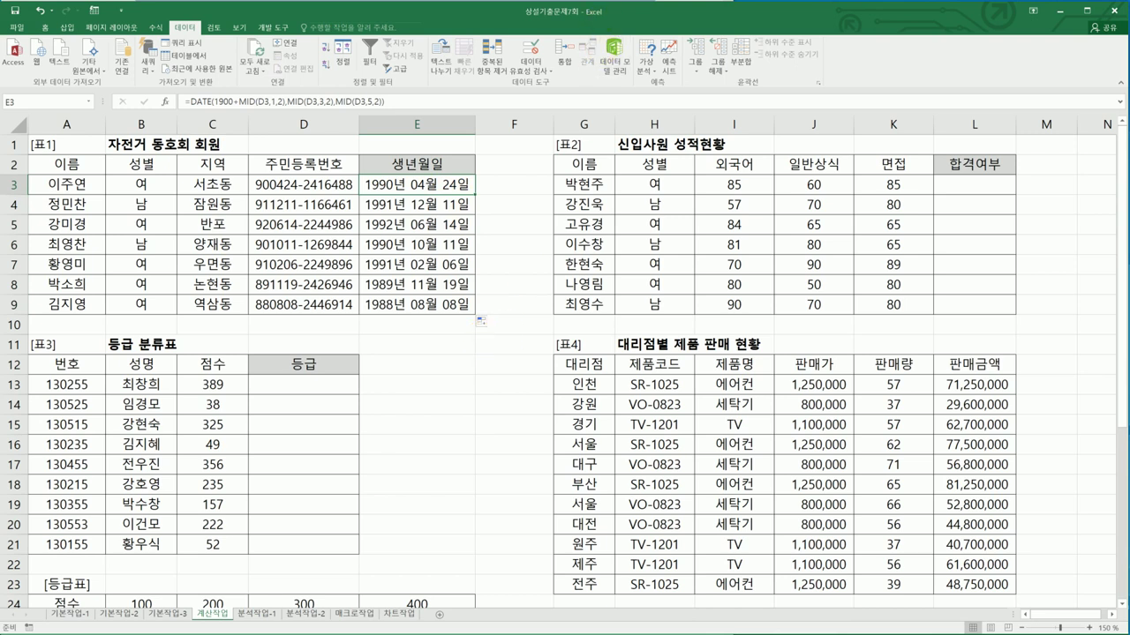
{"action": "key", "text": "alt+Tab"}
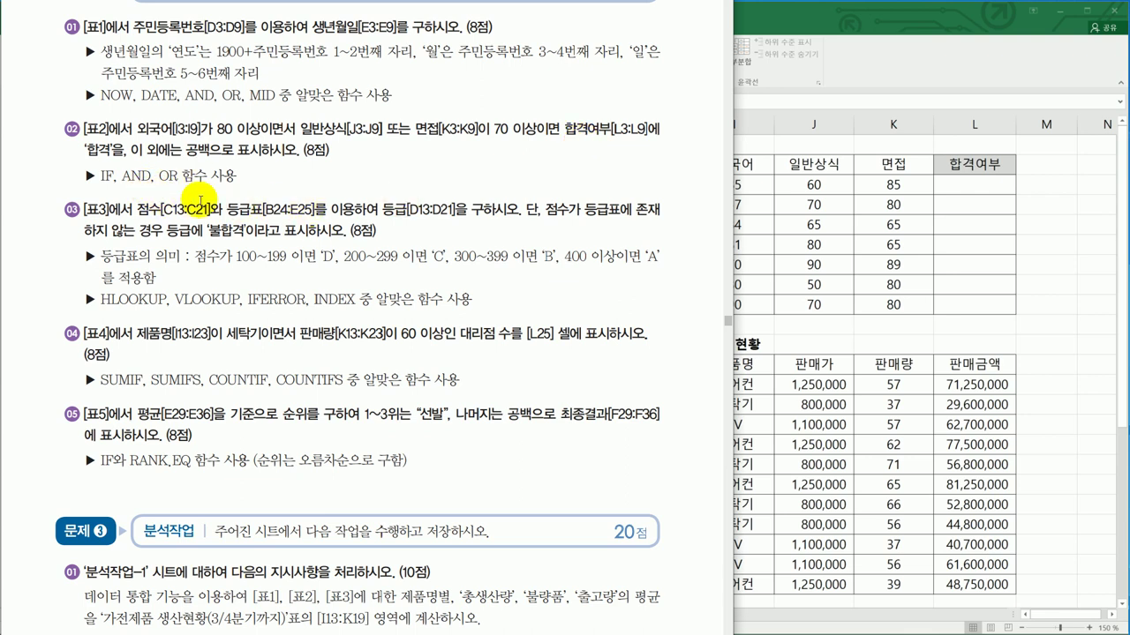
Enter =IF(AND(I3>=80,OR(J3>=70,K3>=70)),"합격","") in L3.
{"action": "left_click", "coordinate": [966, 191]}
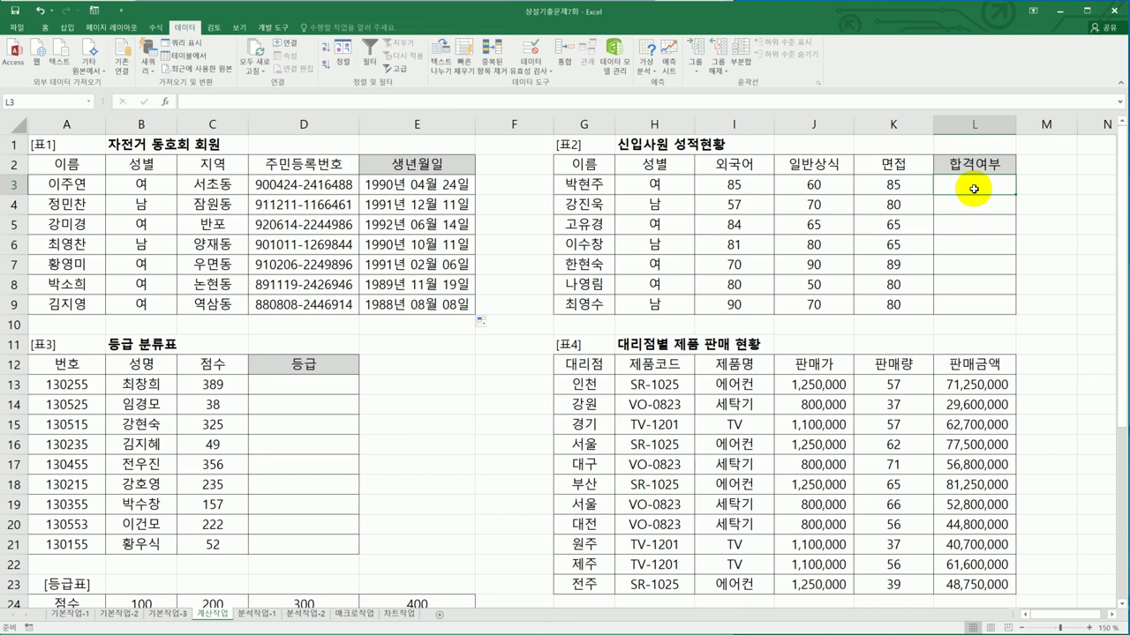
{"action": "type", "text": "="}
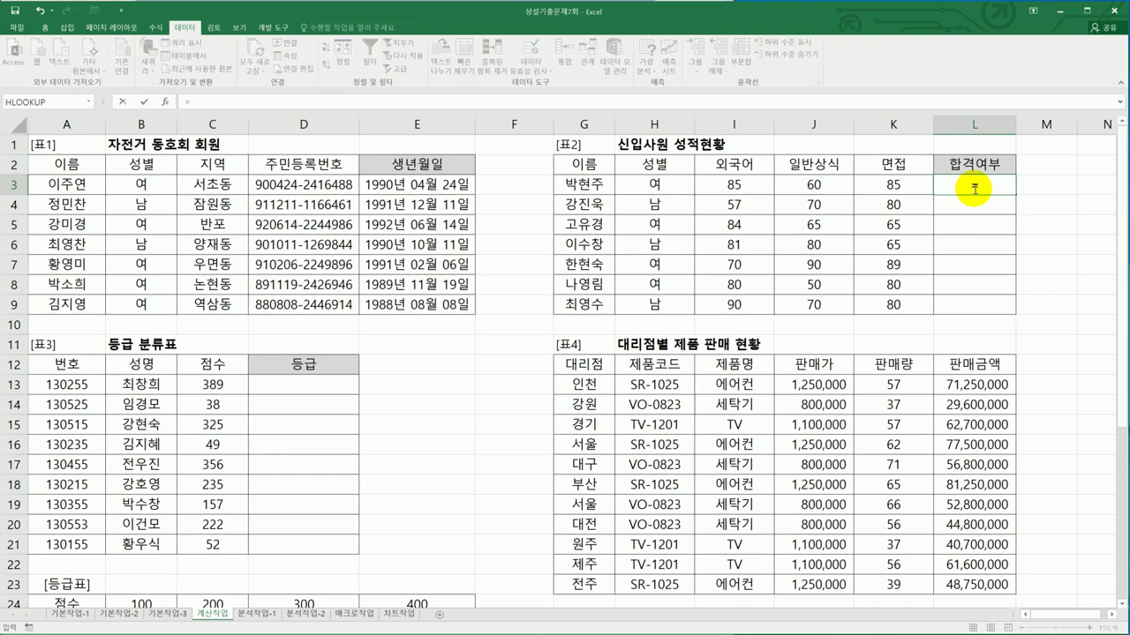
{"action": "type", "text": "if("}
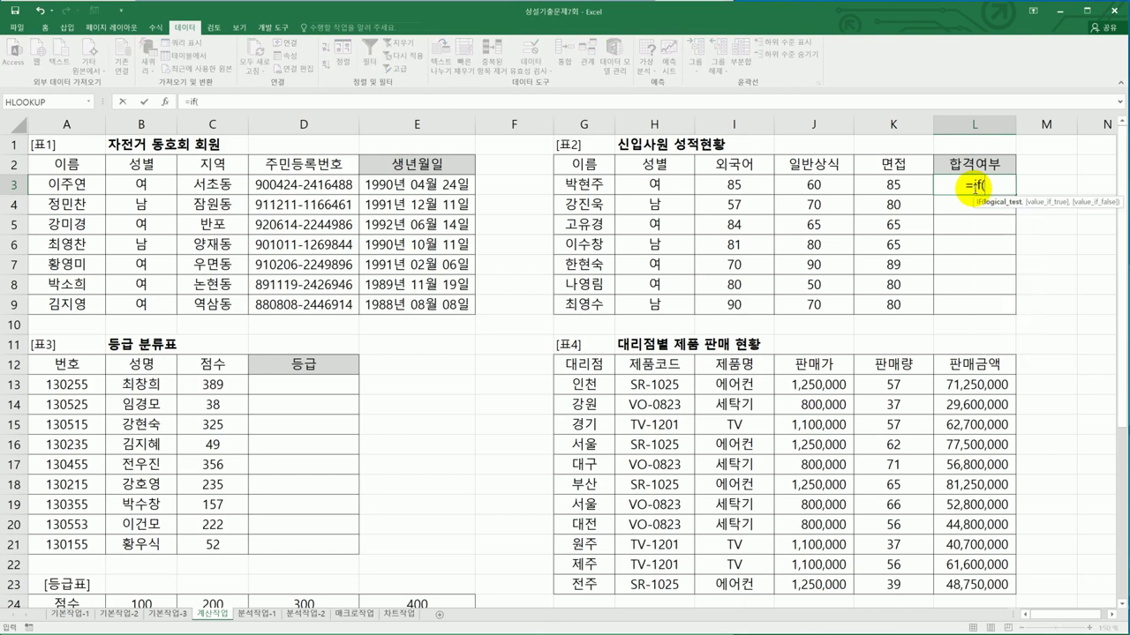
{"action": "type", "text": "and"}
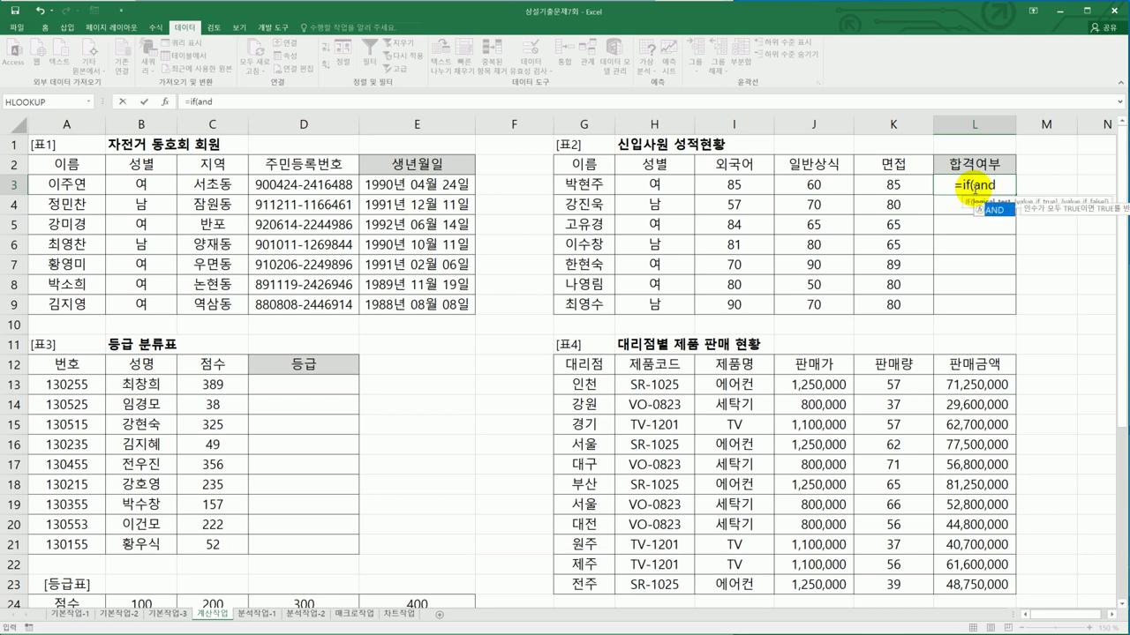
{"action": "key", "text": "Tab"}
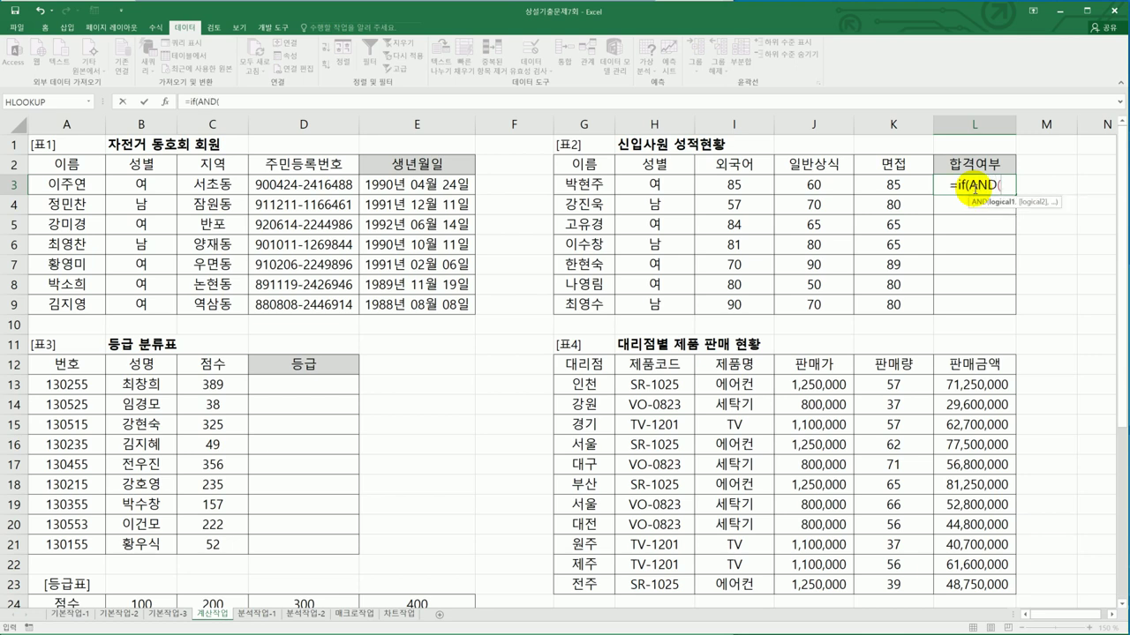
{"action": "left_click", "coordinate": [748, 184]}
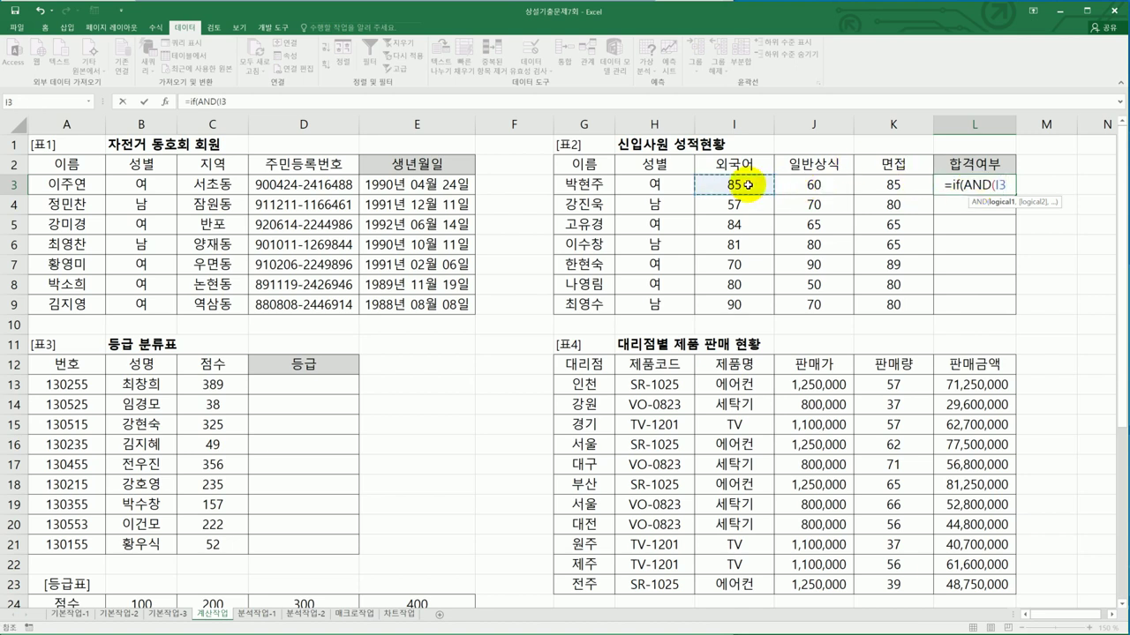
{"action": "type", "text": ">=8"}
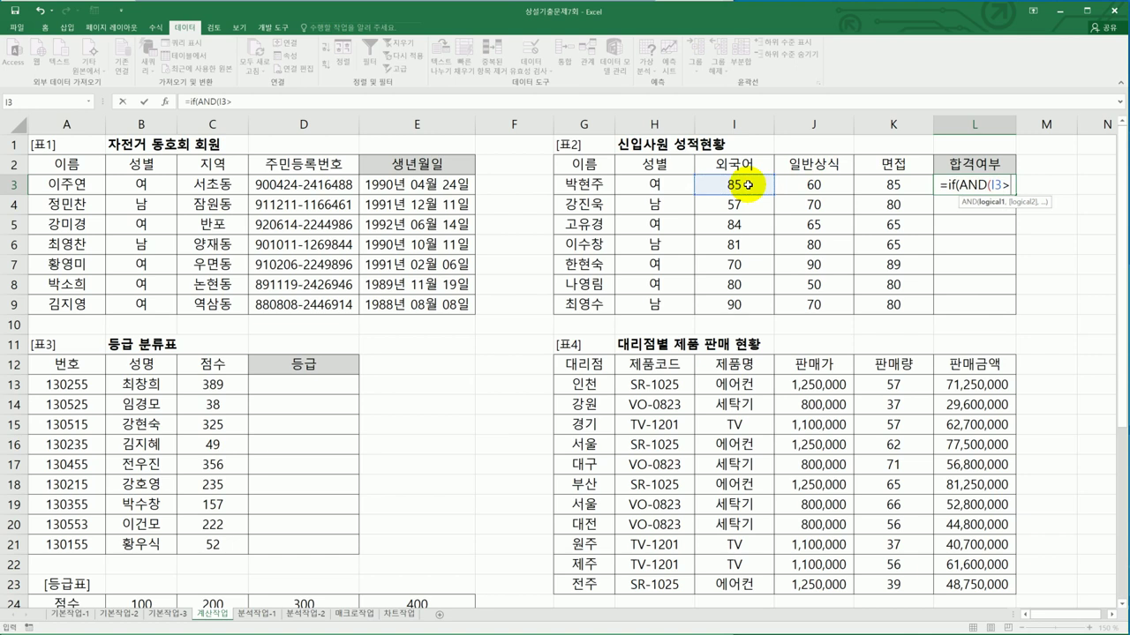
{"action": "type", "text": "0,"}
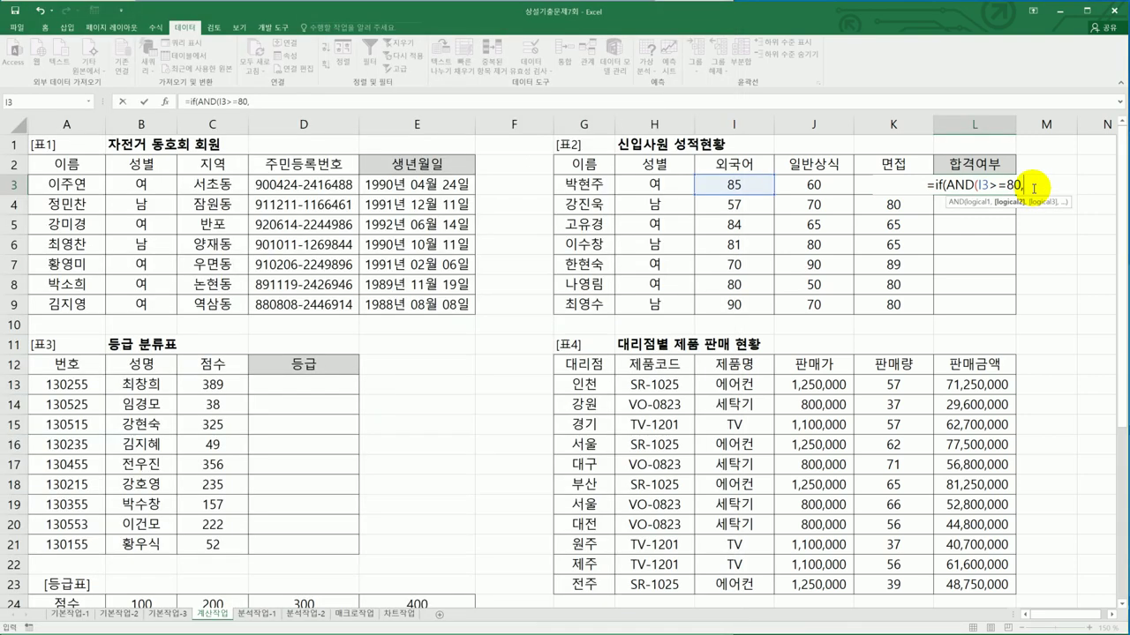
{"action": "type", "text": "OR("}
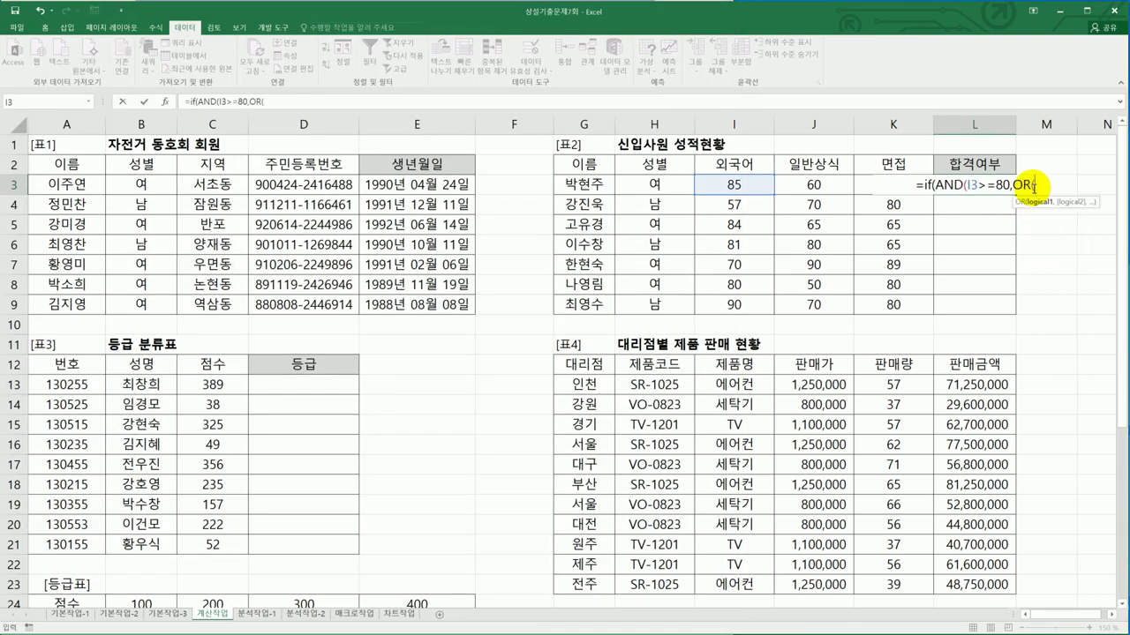
{"action": "left_click", "coordinate": [836, 189]}
{"action": "type", "text": ">=70,K3>=70)"}
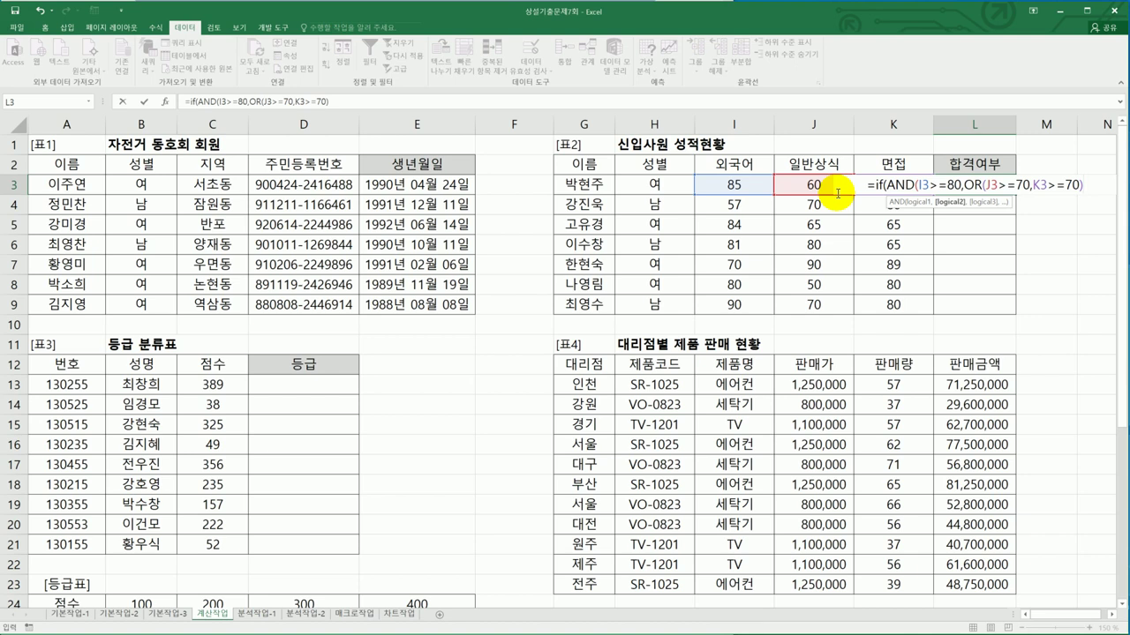
{"action": "type", "text": "))"}
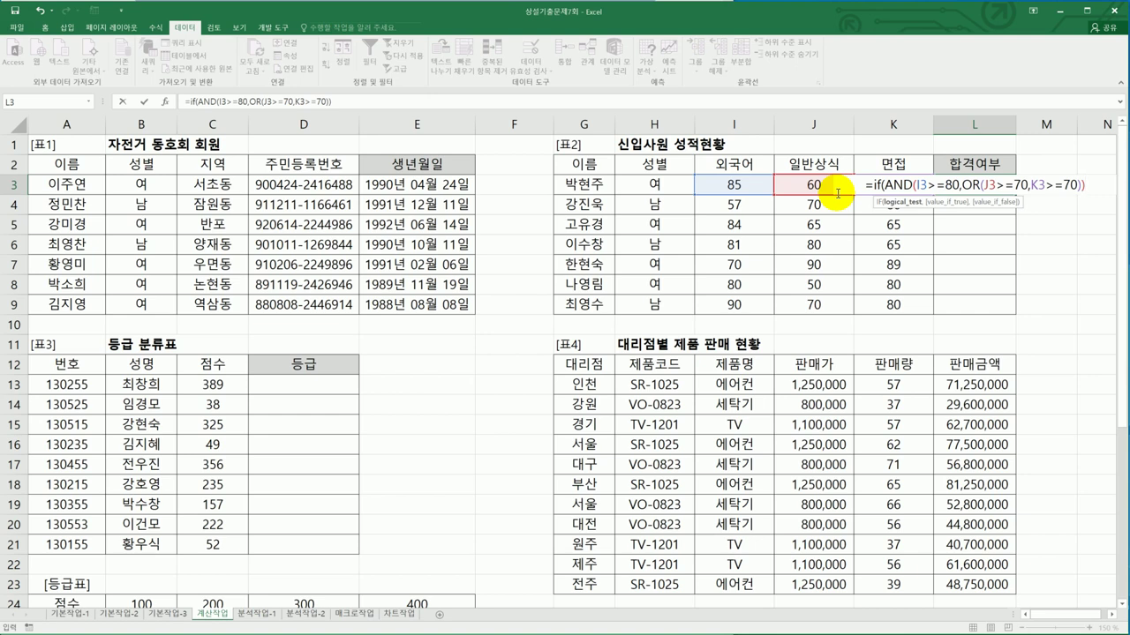
{"action": "type", "text": ",\""}
{"action": "type", "text": "합격\""}
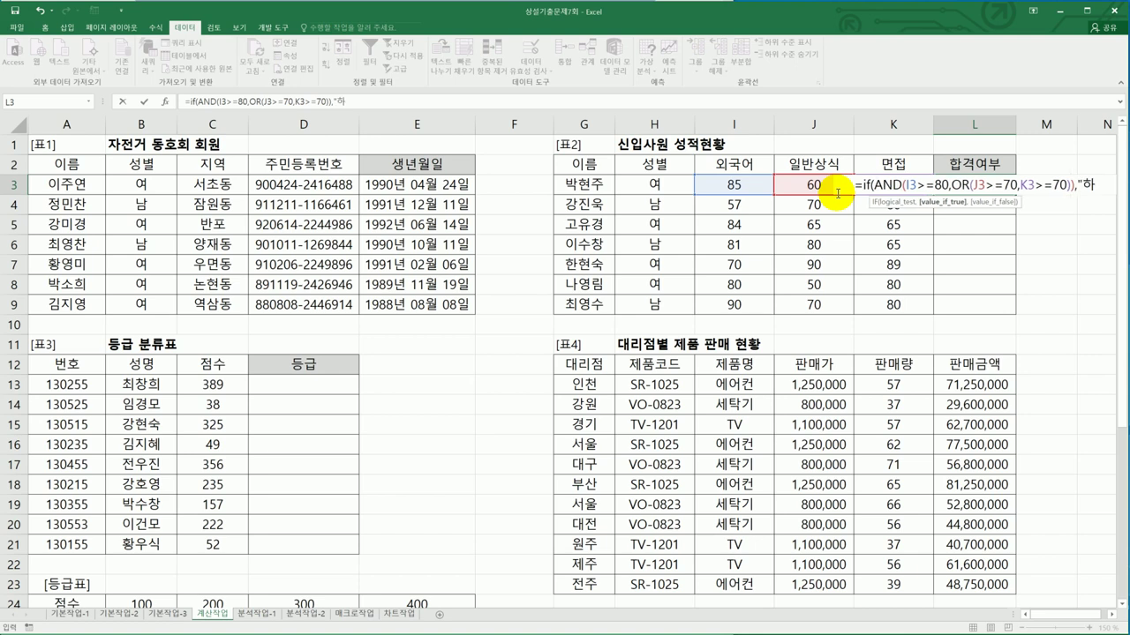
{"action": "type", "text": ","}
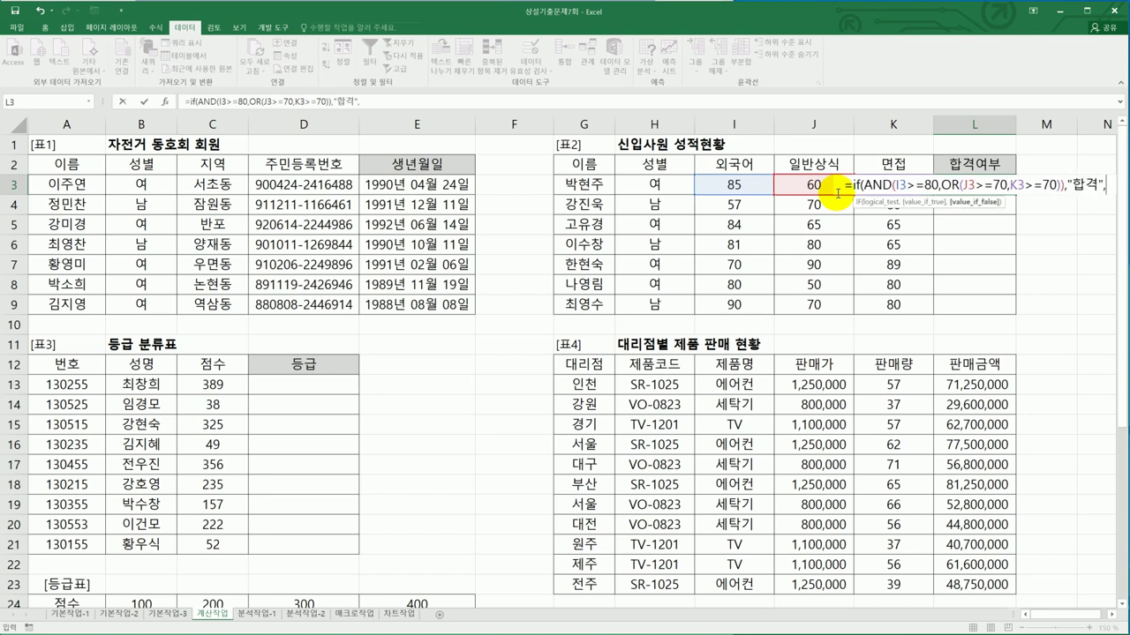
{"action": "type", "text": "\"\""}
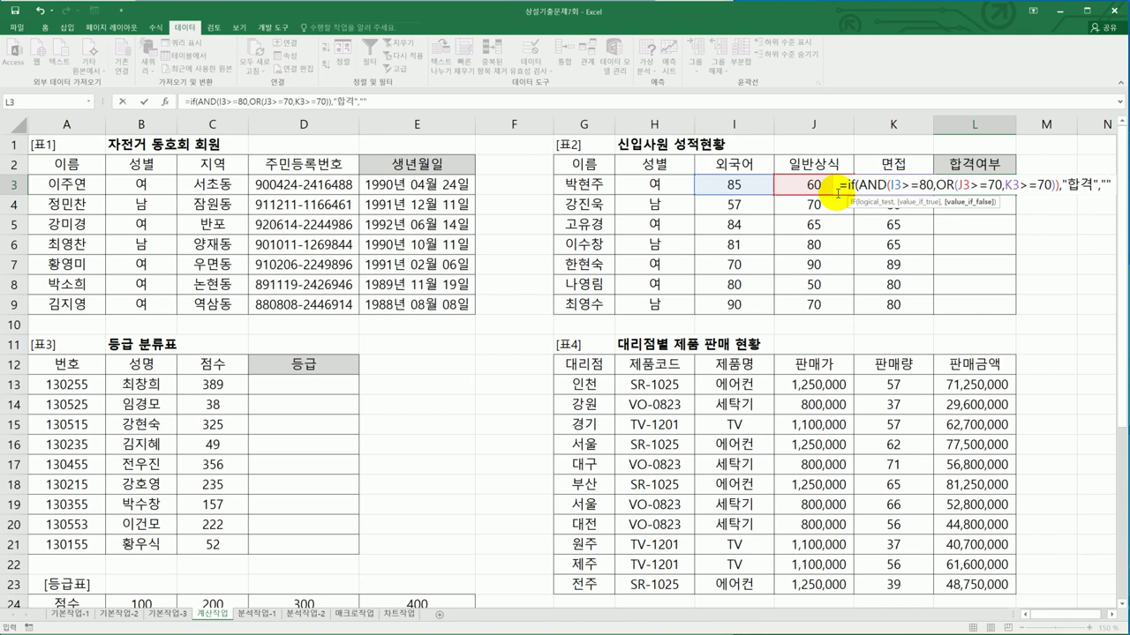
{"action": "type", "text": ")"}
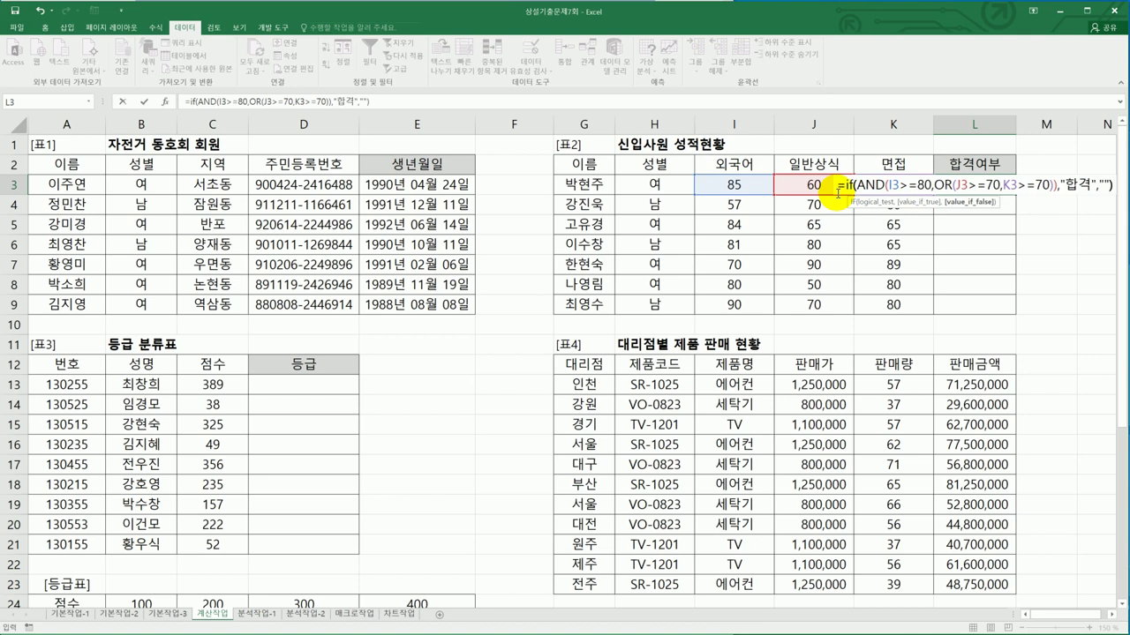
{"action": "key", "text": "Return"}
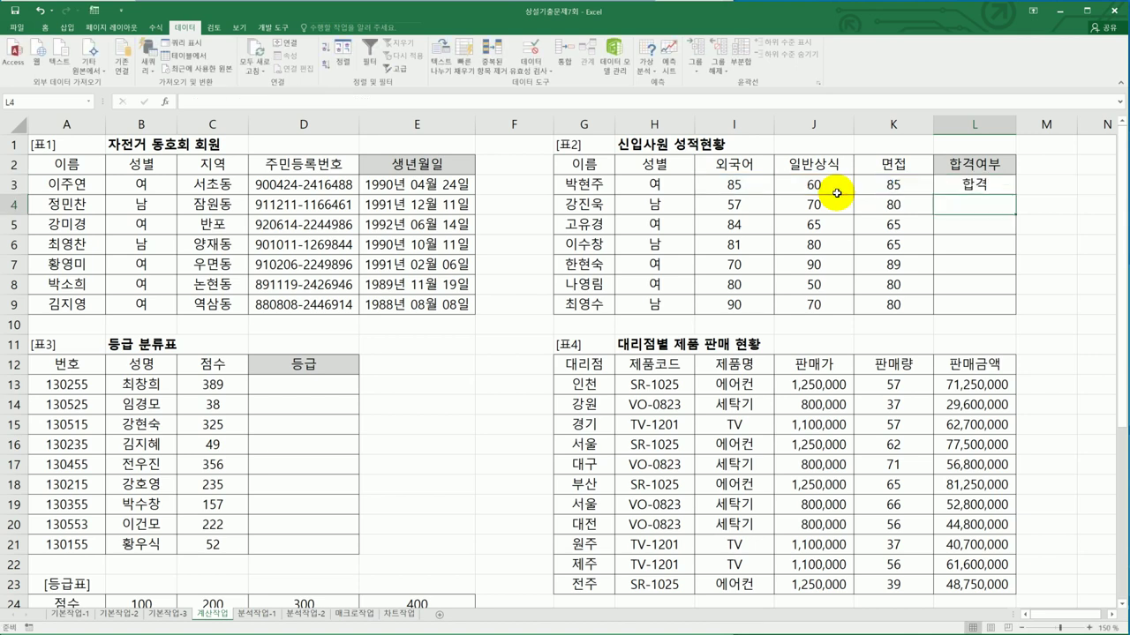
Check the first applicant's scores and copy the pass/fail formula down to L9.
{"action": "left_click", "coordinate": [733, 183]}
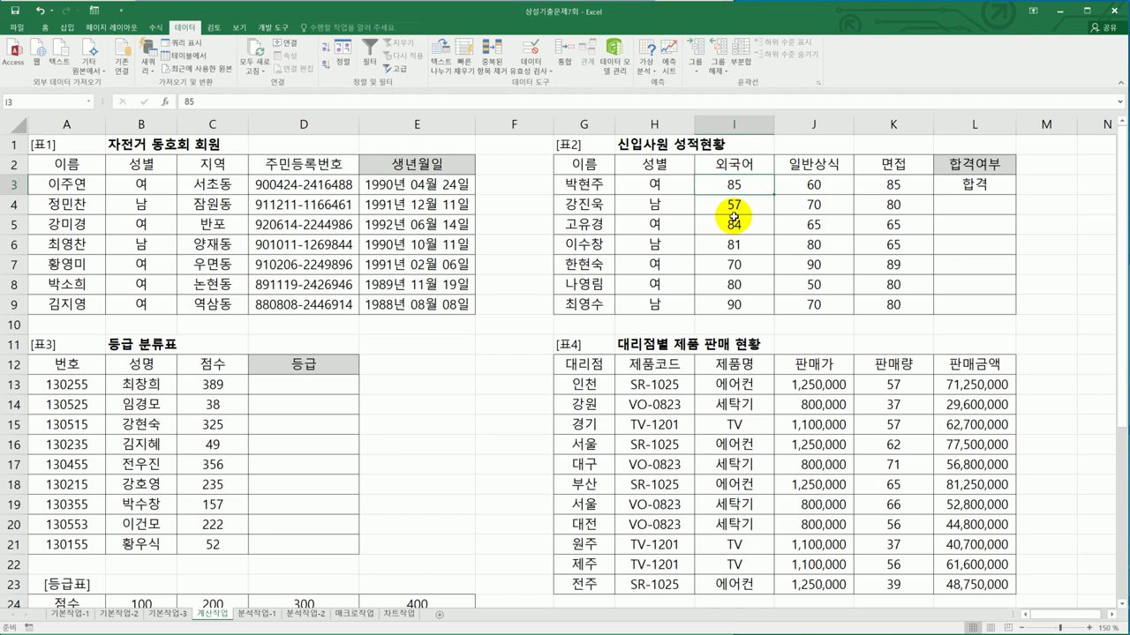
{"action": "left_click_drag", "start_coordinate": [801, 183], "coordinate": [873, 185]}
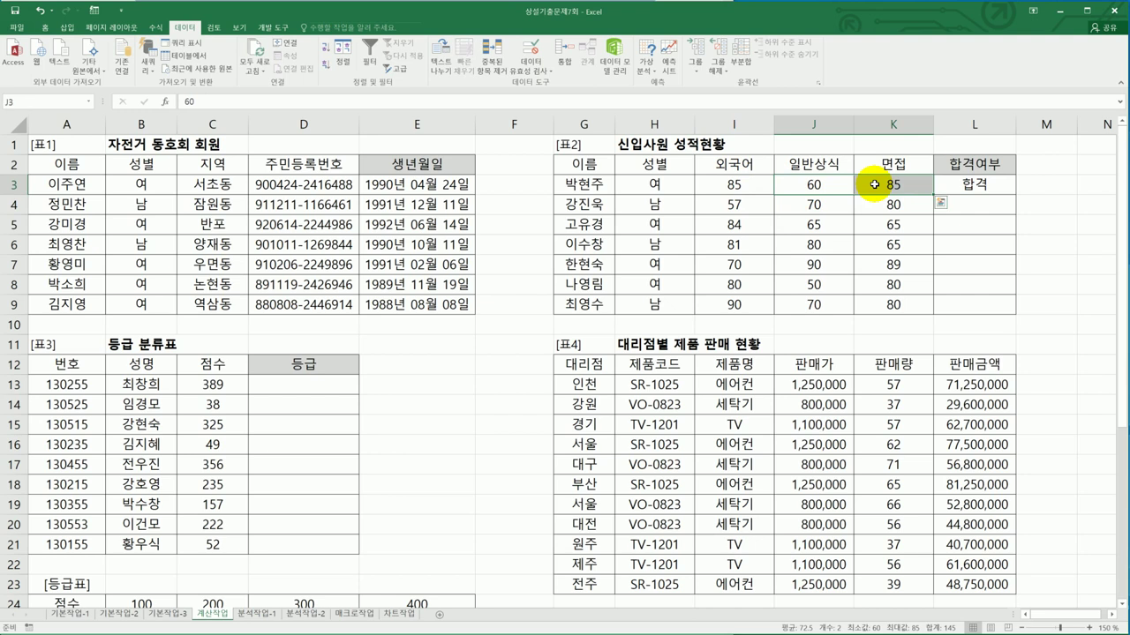
{"action": "left_click", "coordinate": [955, 183]}
{"action": "left_click_drag", "start_coordinate": [1017, 198], "coordinate": [1003, 309]}
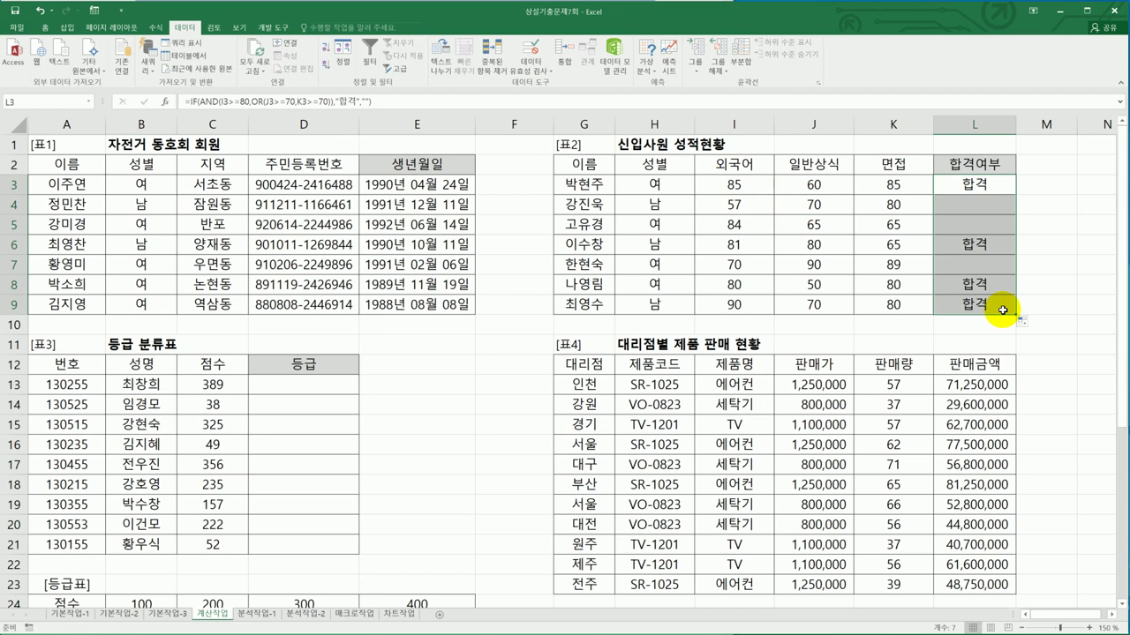
{"action": "left_click", "coordinate": [1003, 309]}
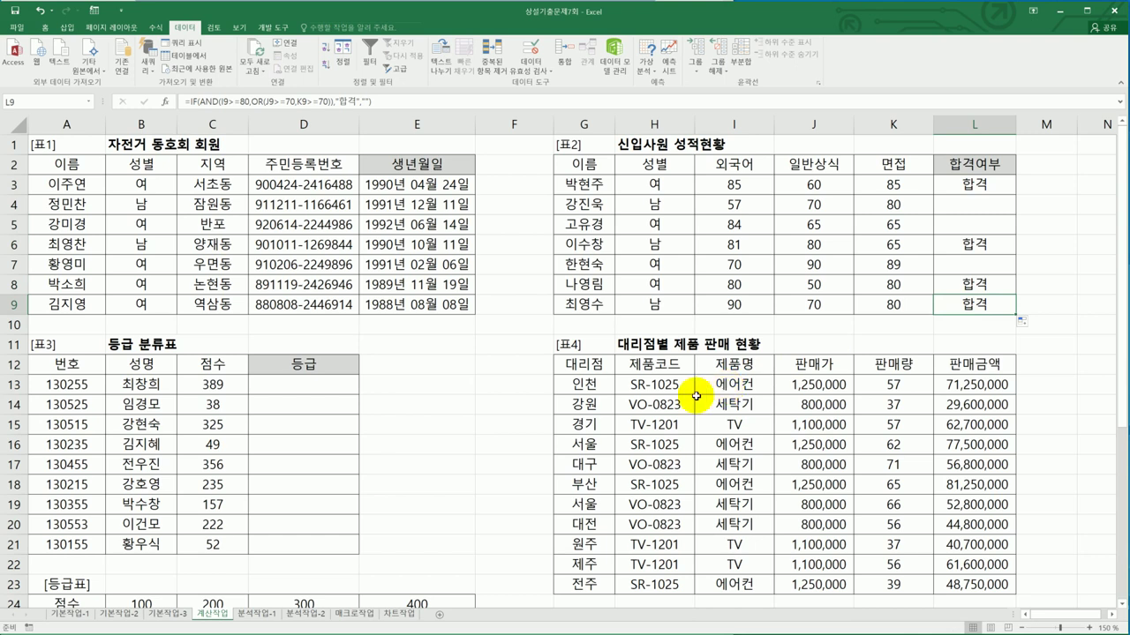
{"action": "left_click", "coordinate": [325, 388]}
{"action": "key", "text": "alt+Tab"}
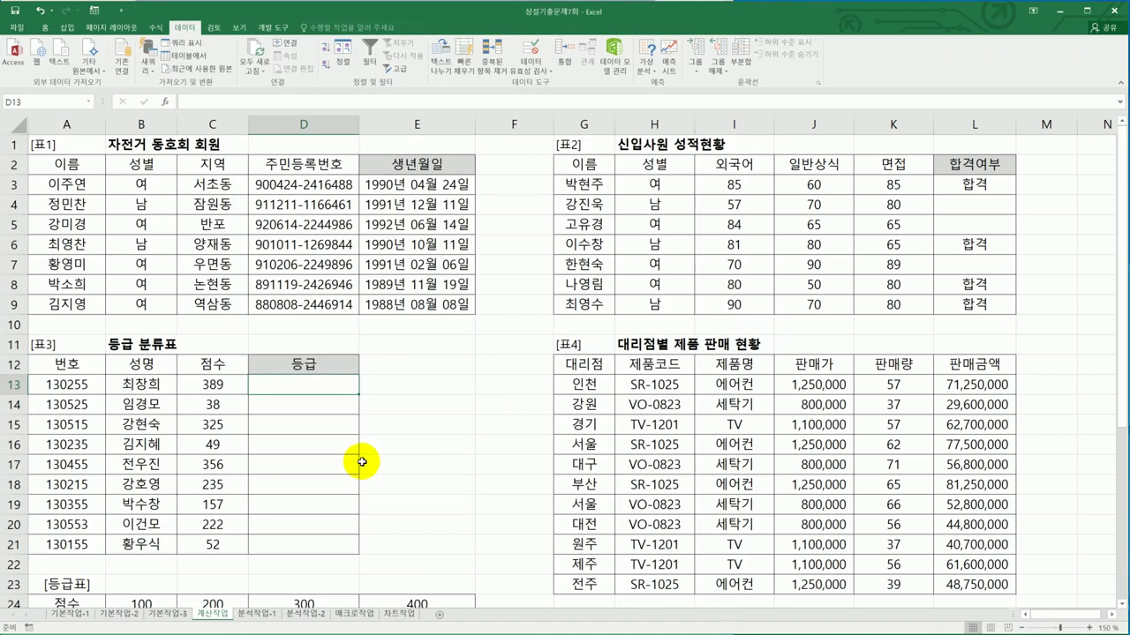
{"action": "scroll", "coordinate": [363, 460], "scroll_direction": "down", "scroll_amount": 2}
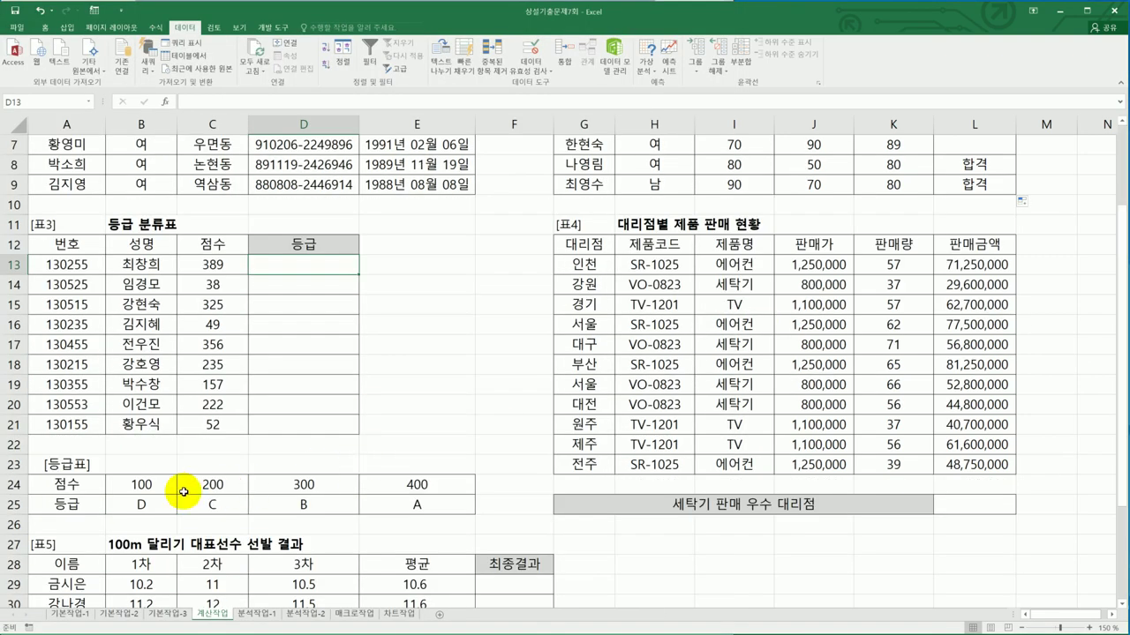
{"action": "left_click_drag", "start_coordinate": [82, 491], "coordinate": [419, 504]}
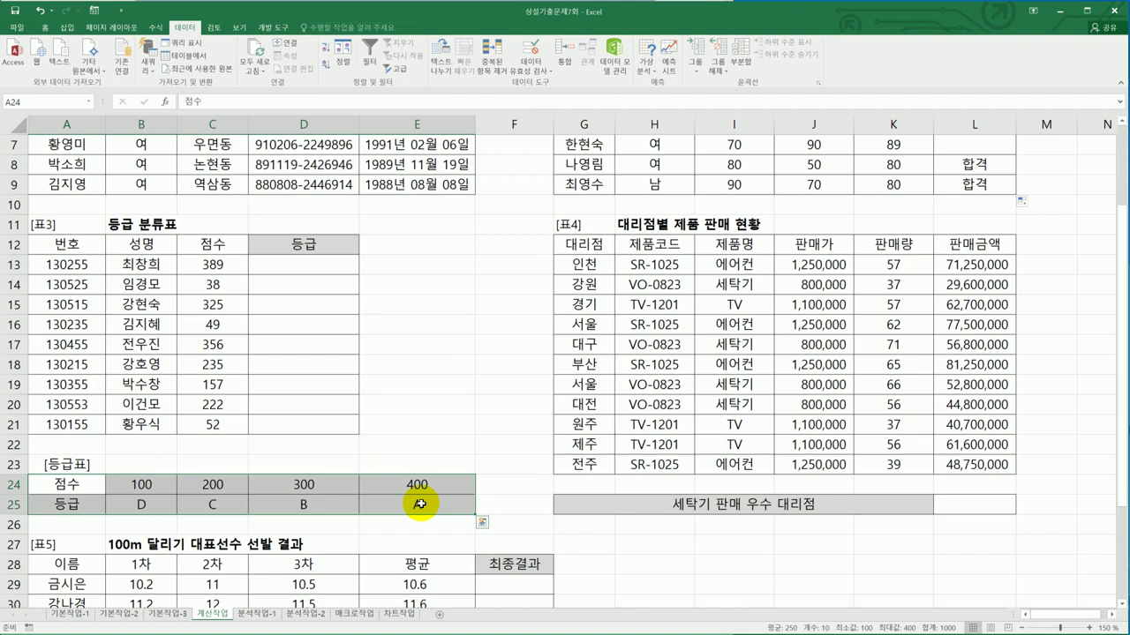
{"action": "left_click", "coordinate": [323, 268]}
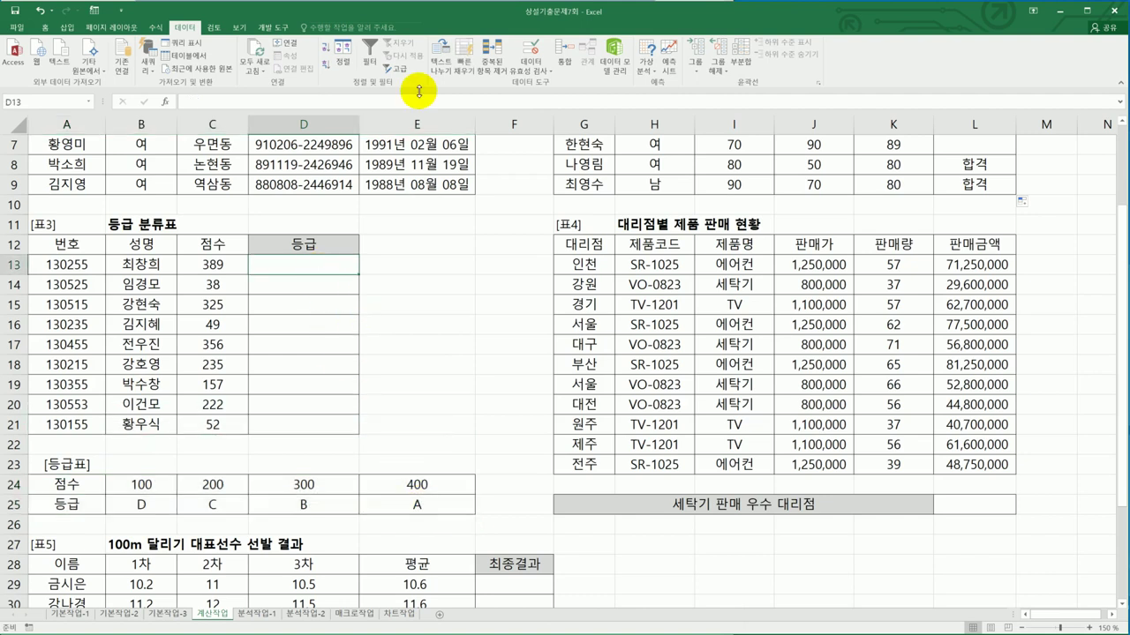
{"action": "key", "text": "alt+Tab"}
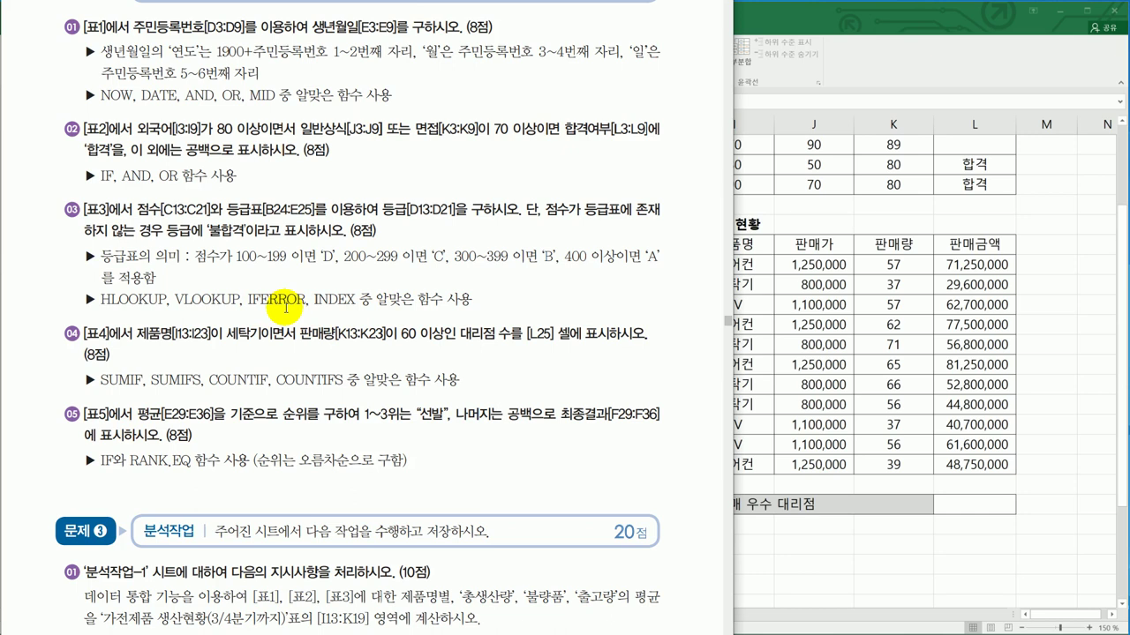
Enter =HLOOKUP(C13,$B$24:$E$25,2,TRUE) in D13 so the score 389 gets grade B.
{"action": "left_click", "coordinate": [786, 365]}
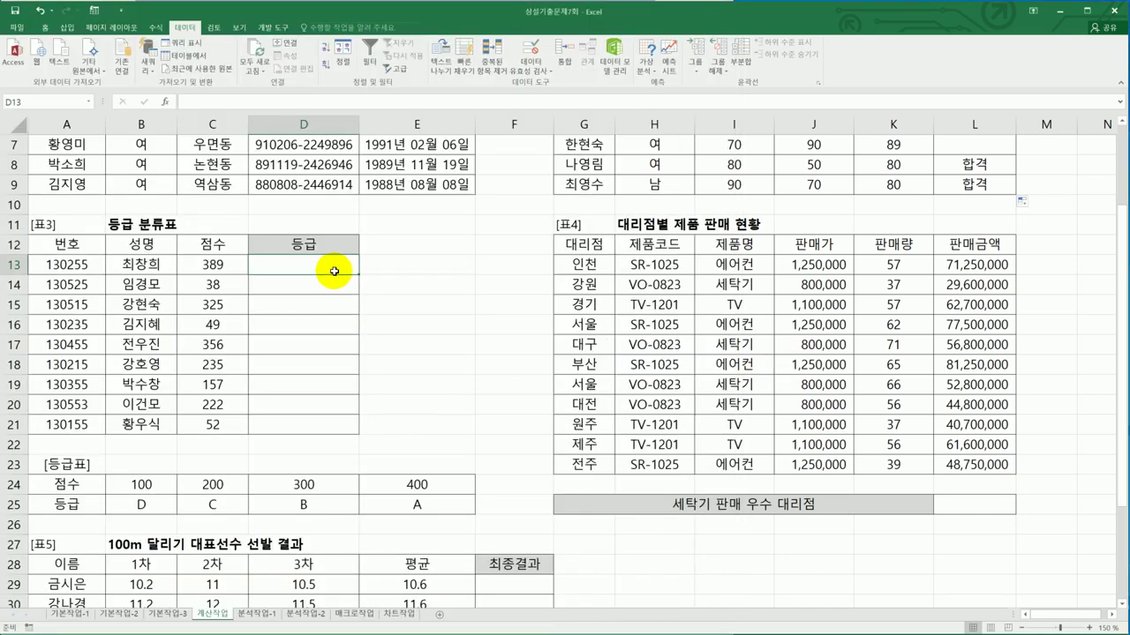
{"action": "type", "text": "="}
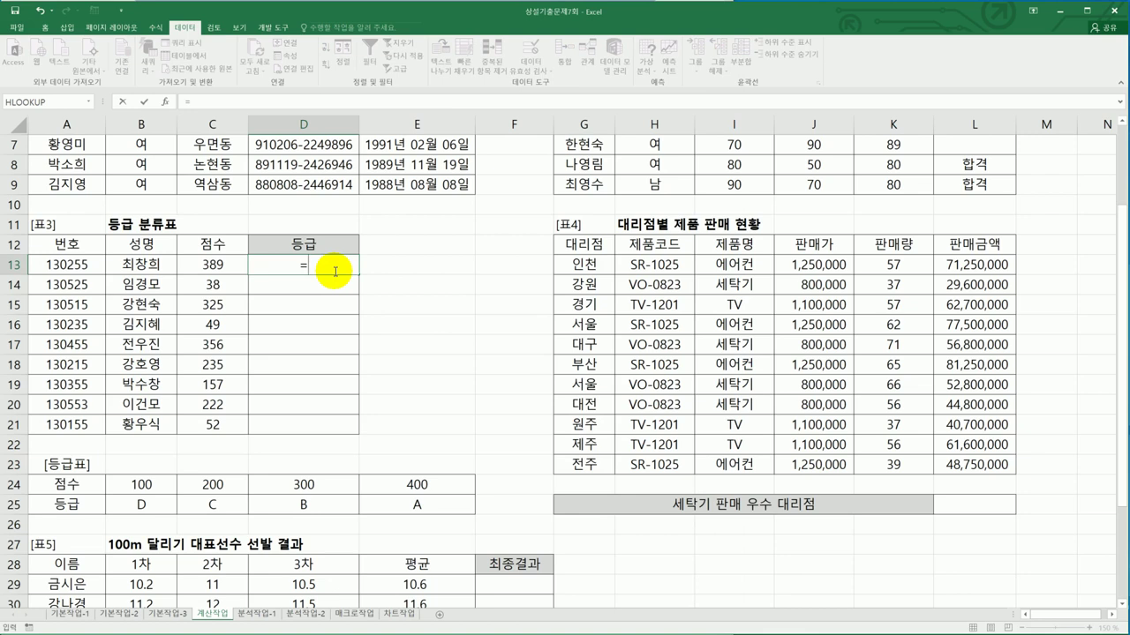
{"action": "type", "text": "h"}
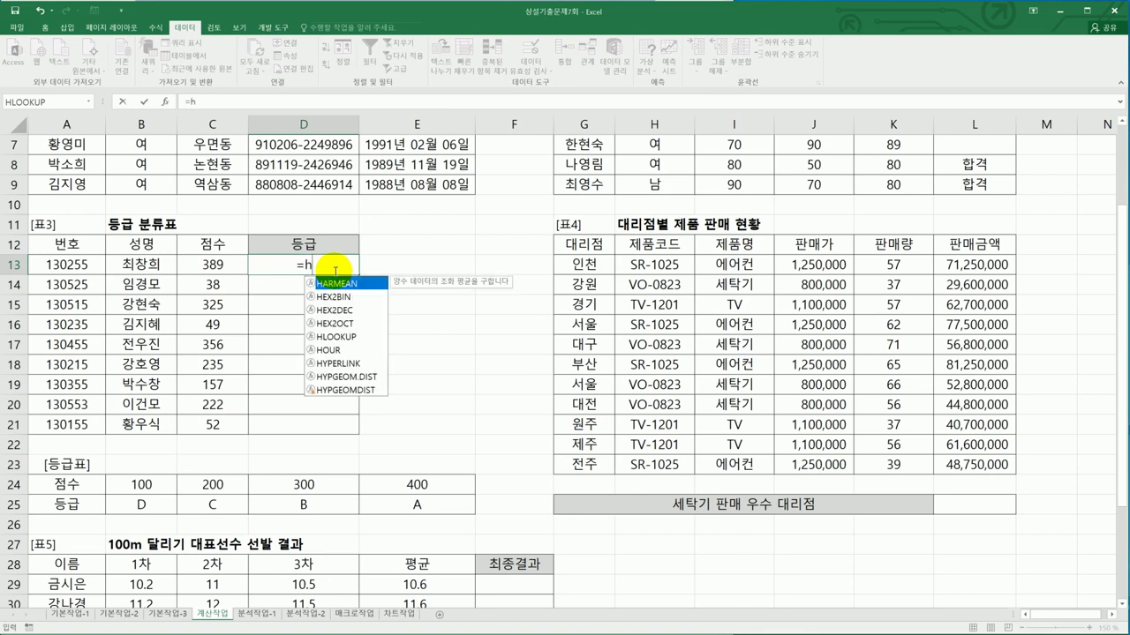
{"action": "type", "text": "l"}
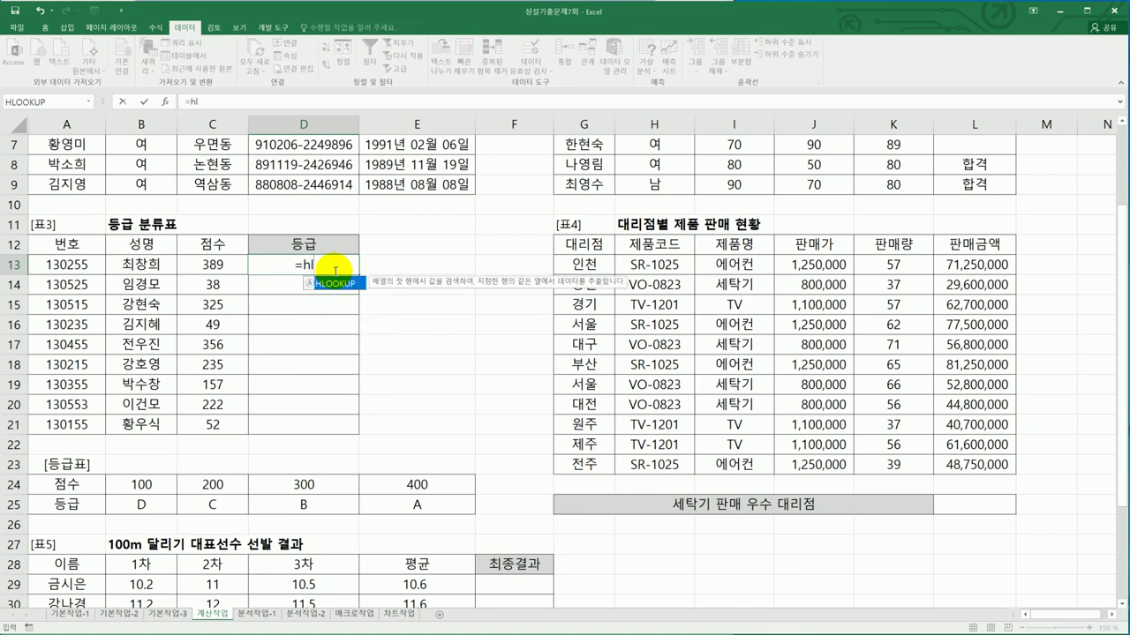
{"action": "key", "text": "Tab"}
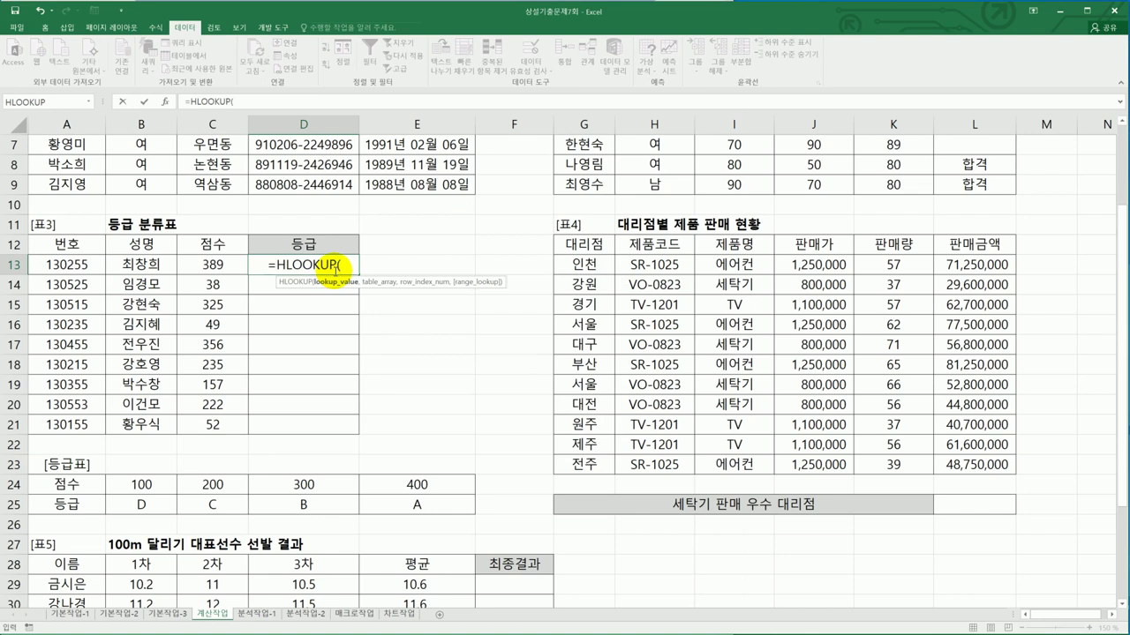
{"action": "left_click", "coordinate": [228, 267]}
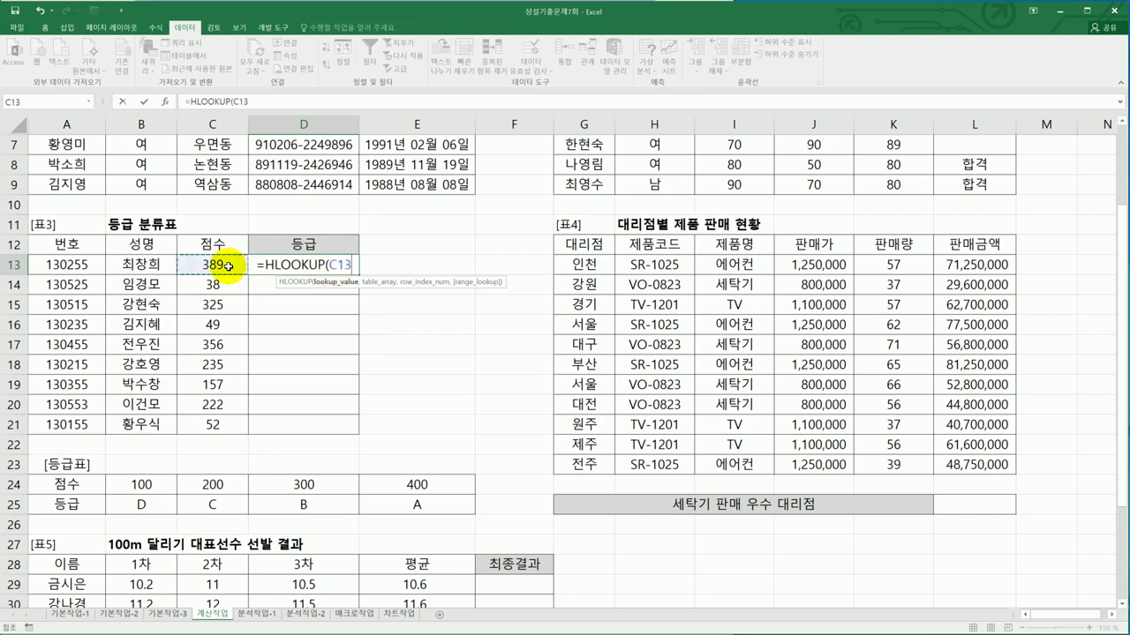
{"action": "type", "text": ","}
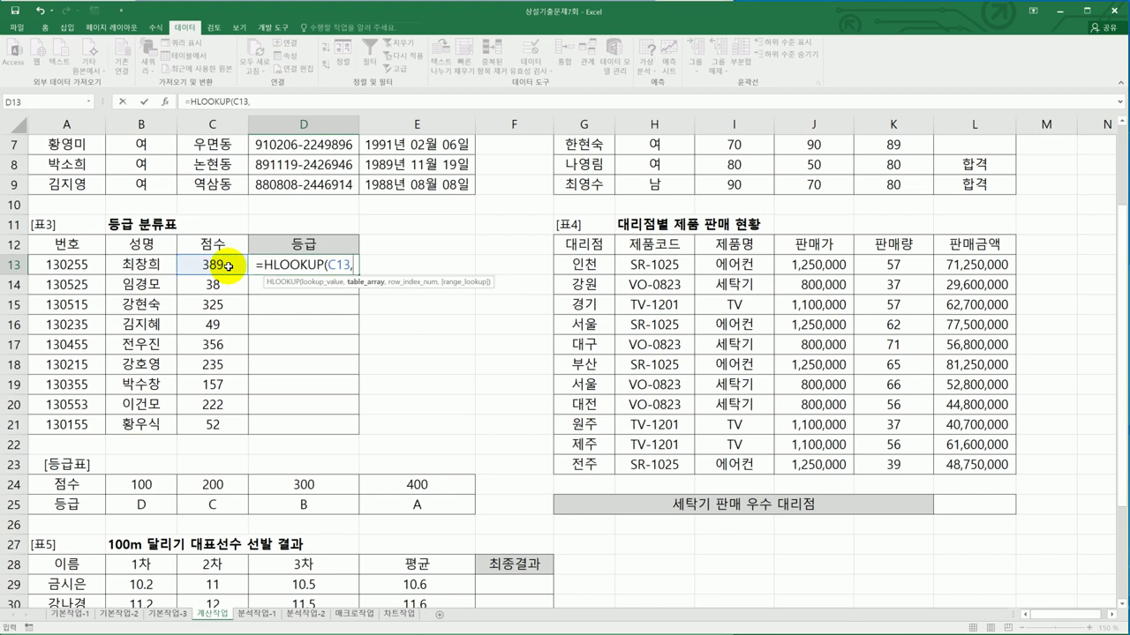
{"action": "left_click_drag", "start_coordinate": [144, 484], "coordinate": [418, 509]}
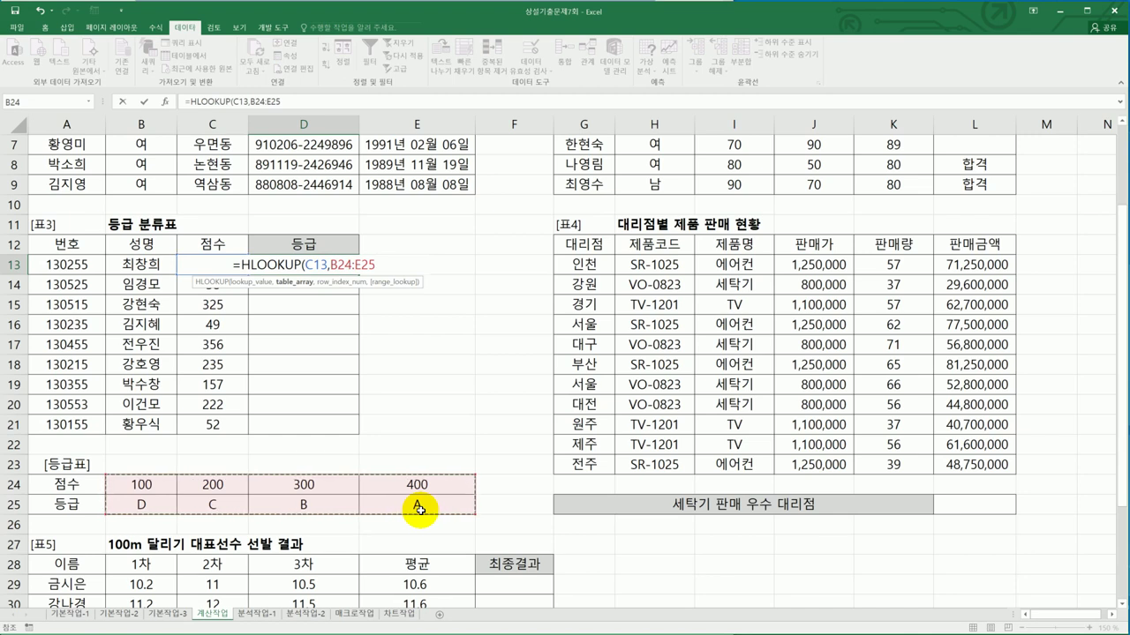
{"action": "key", "text": "F4"}
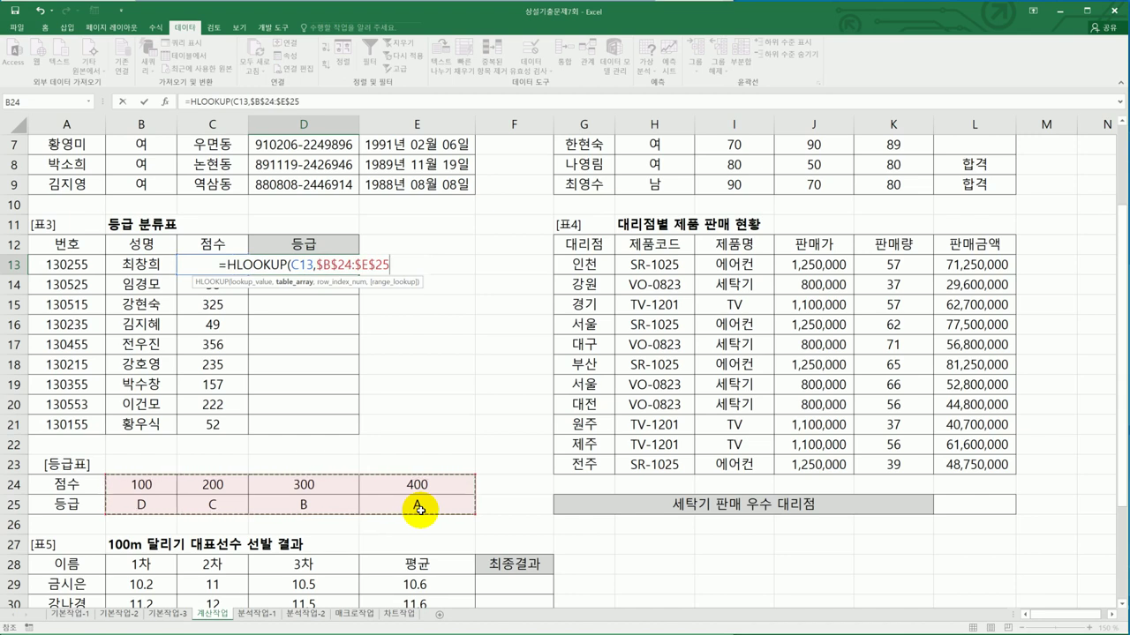
{"action": "type", "text": ","}
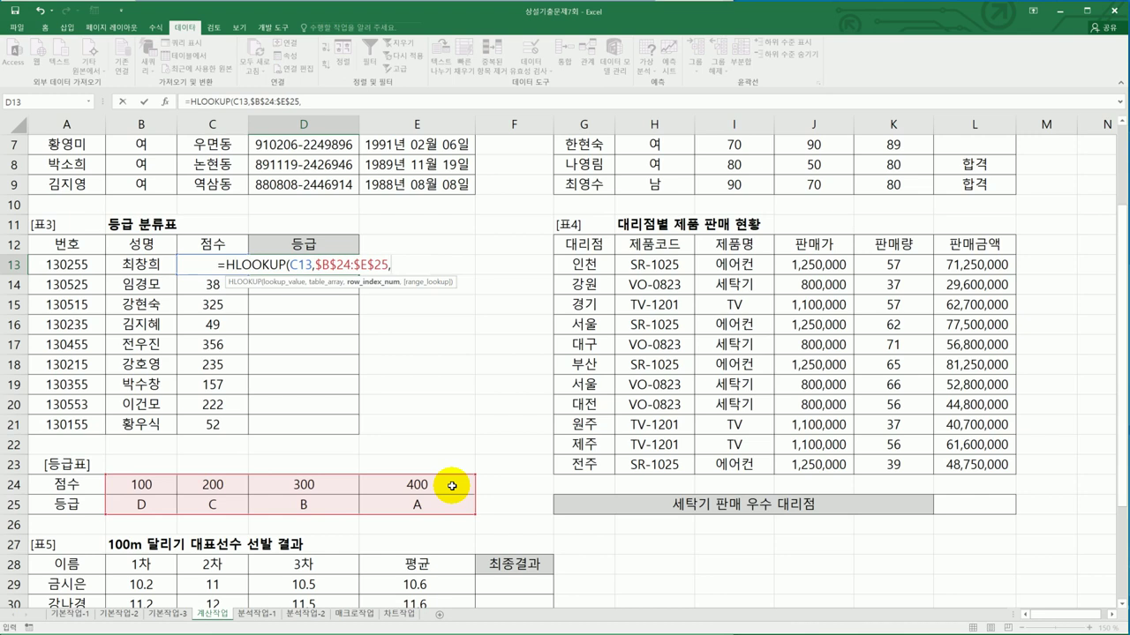
{"action": "type", "text": "2"}
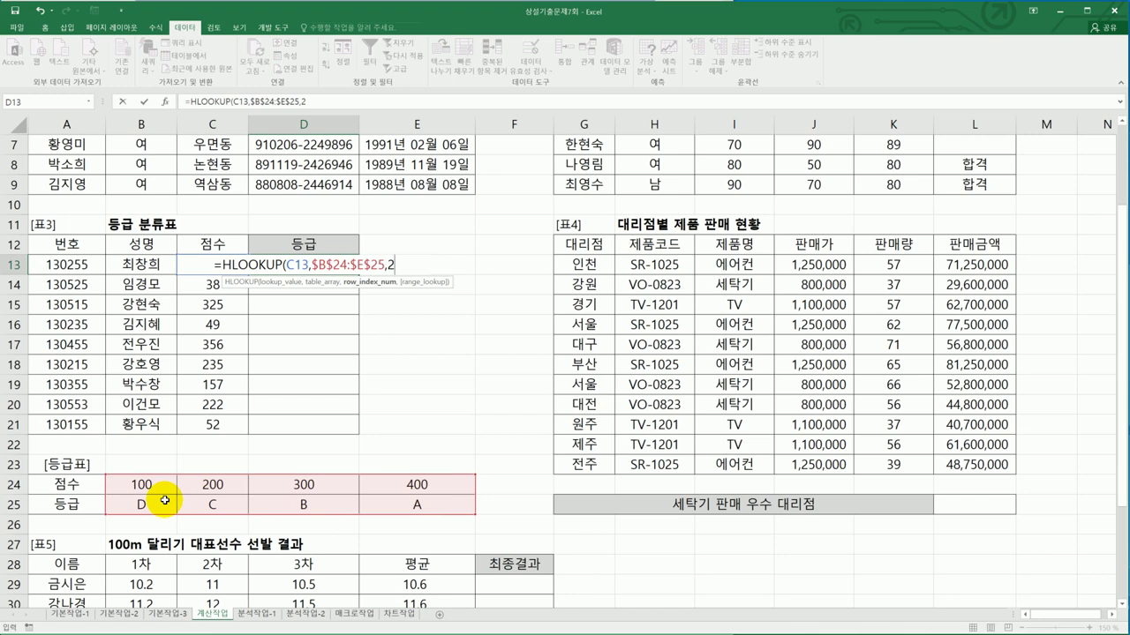
{"action": "type", "text": ","}
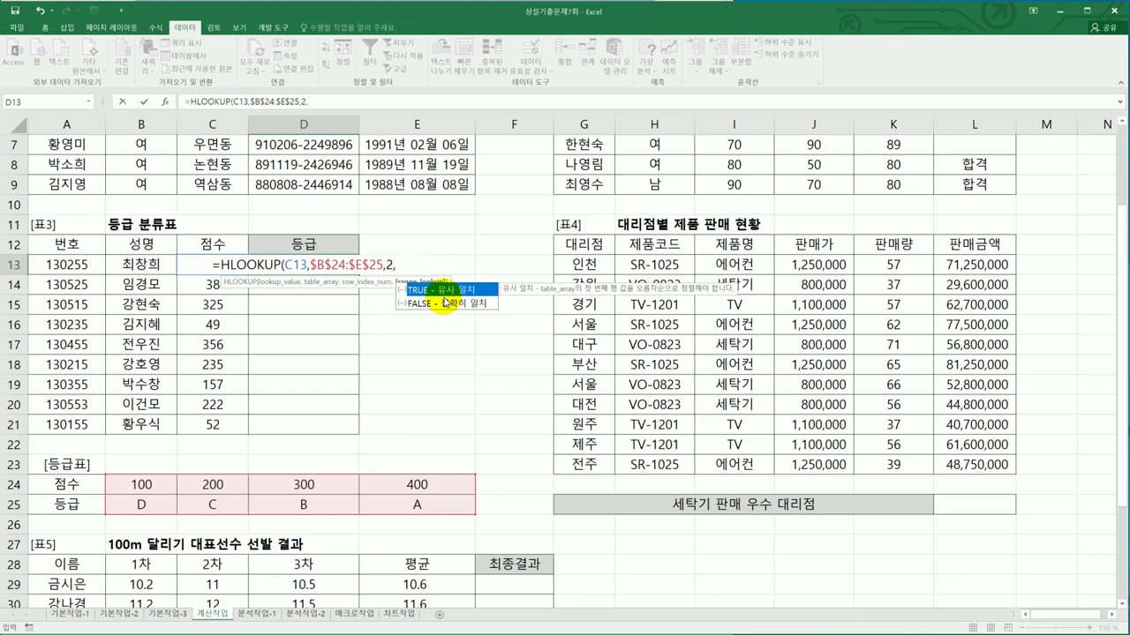
{"action": "key", "text": "Tab"}
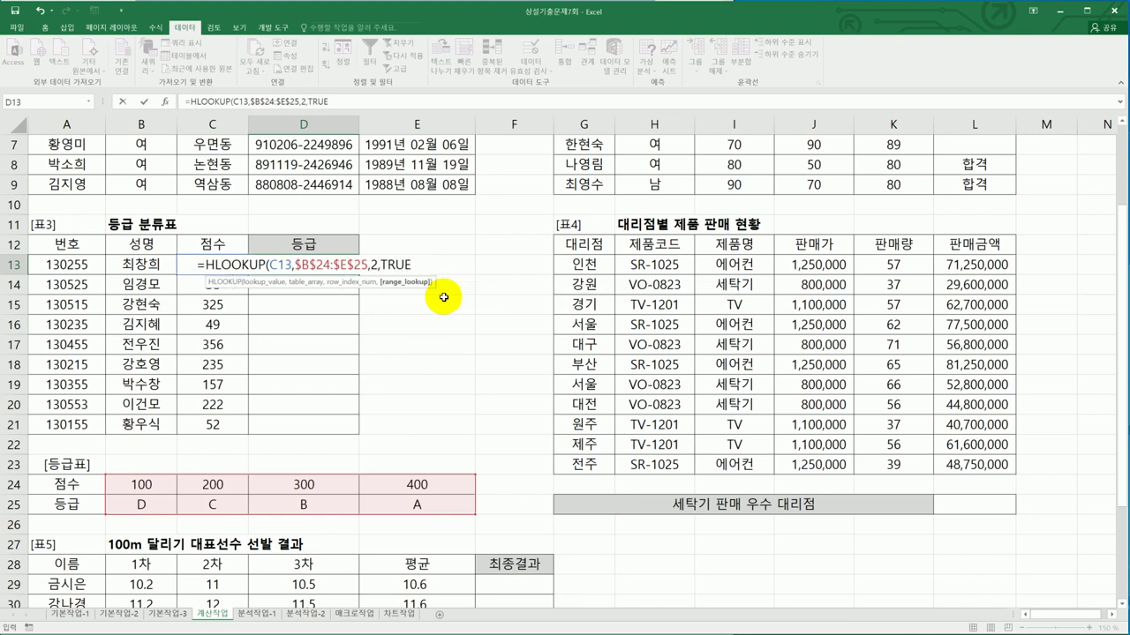
{"action": "type", "text": ")"}
{"action": "key", "text": "ctrl+Return"}
{"action": "key", "text": "Return"}
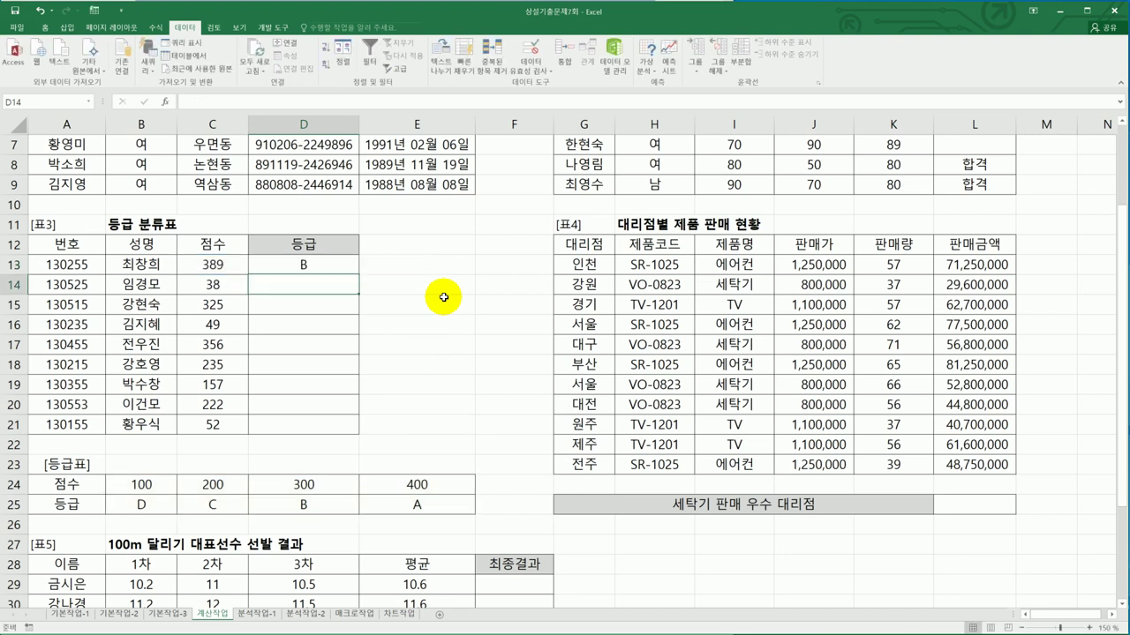
Copy the grade formula down to D21 and check the #N/A results for scores 38, 49 and 52.
{"action": "left_click", "coordinate": [323, 269]}
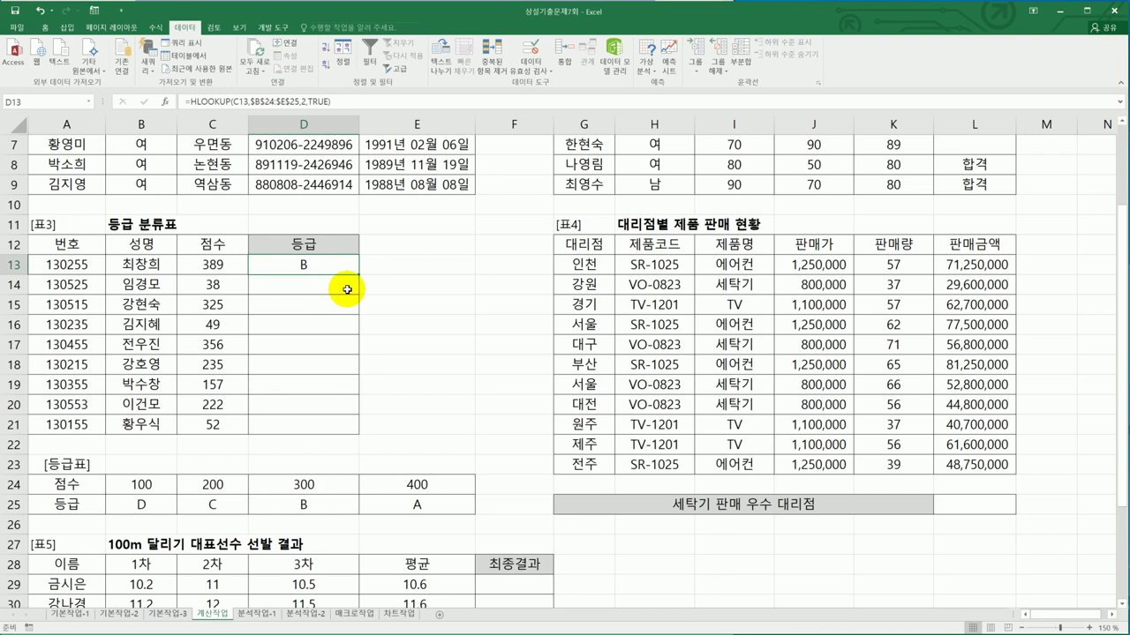
{"action": "left_click_drag", "start_coordinate": [358, 274], "coordinate": [362, 432]}
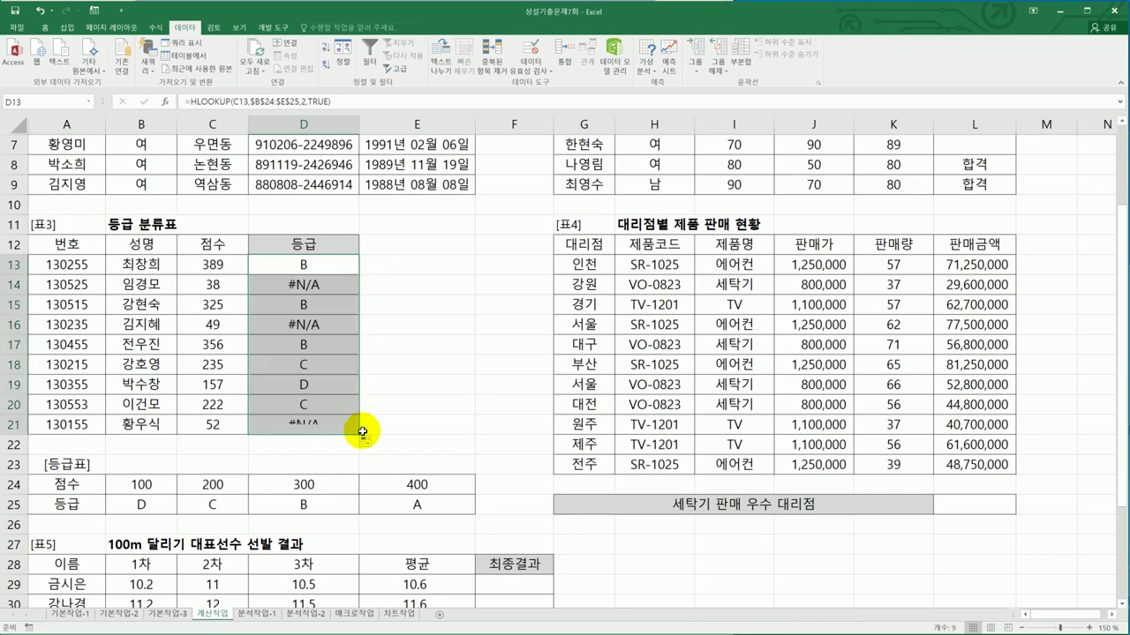
{"action": "left_click", "coordinate": [222, 284]}
{"action": "left_click", "coordinate": [217, 324]}
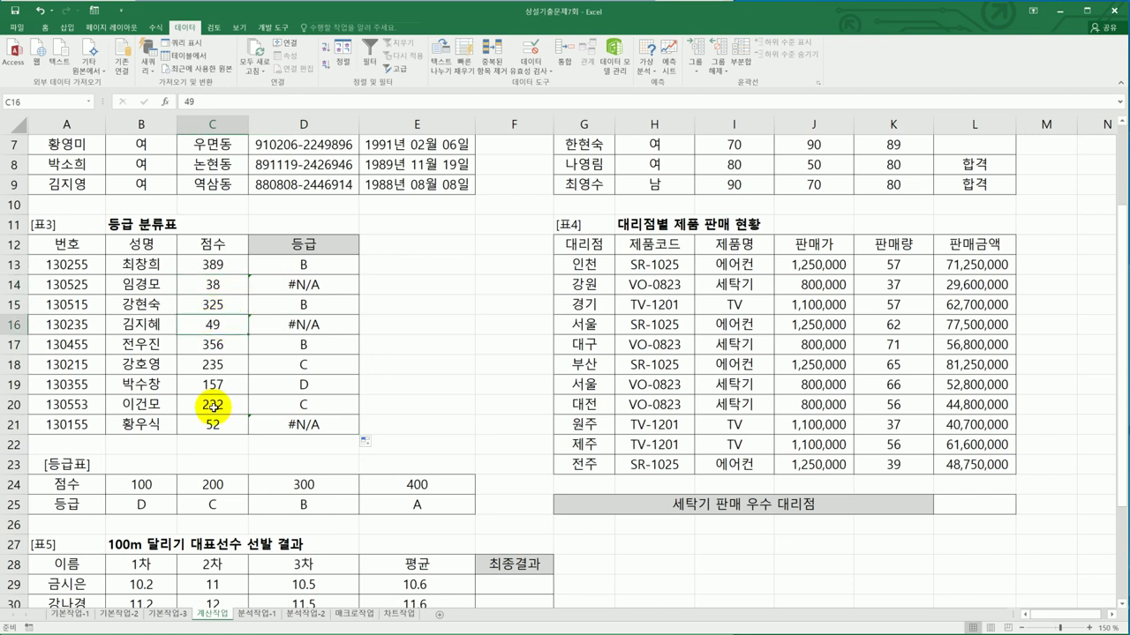
{"action": "left_click", "coordinate": [212, 423]}
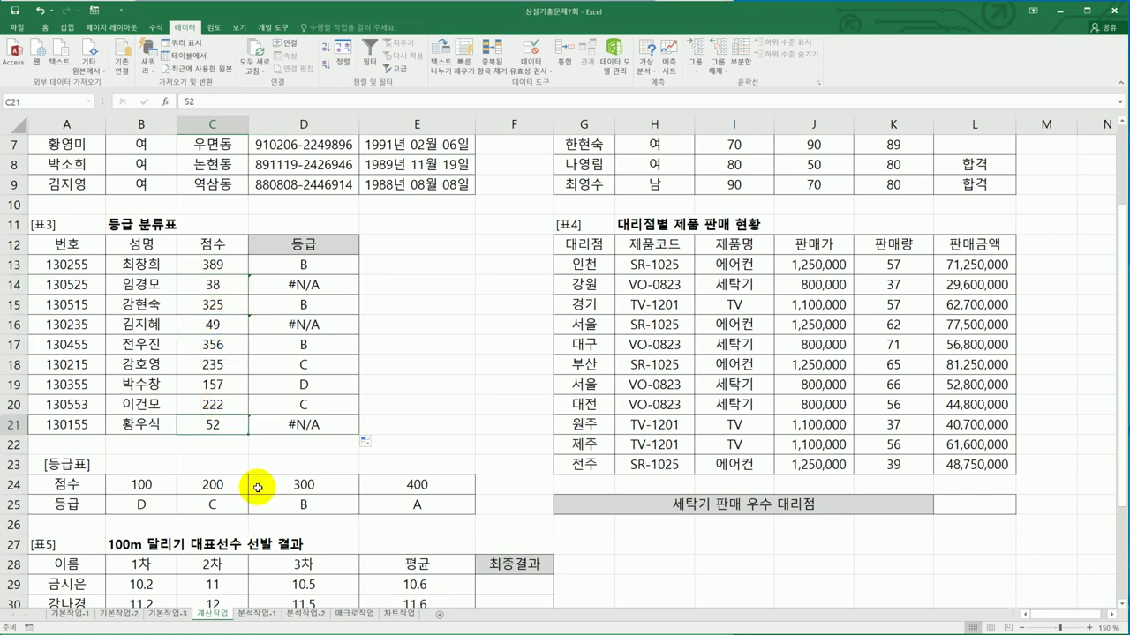
{"action": "left_click", "coordinate": [303, 324]}
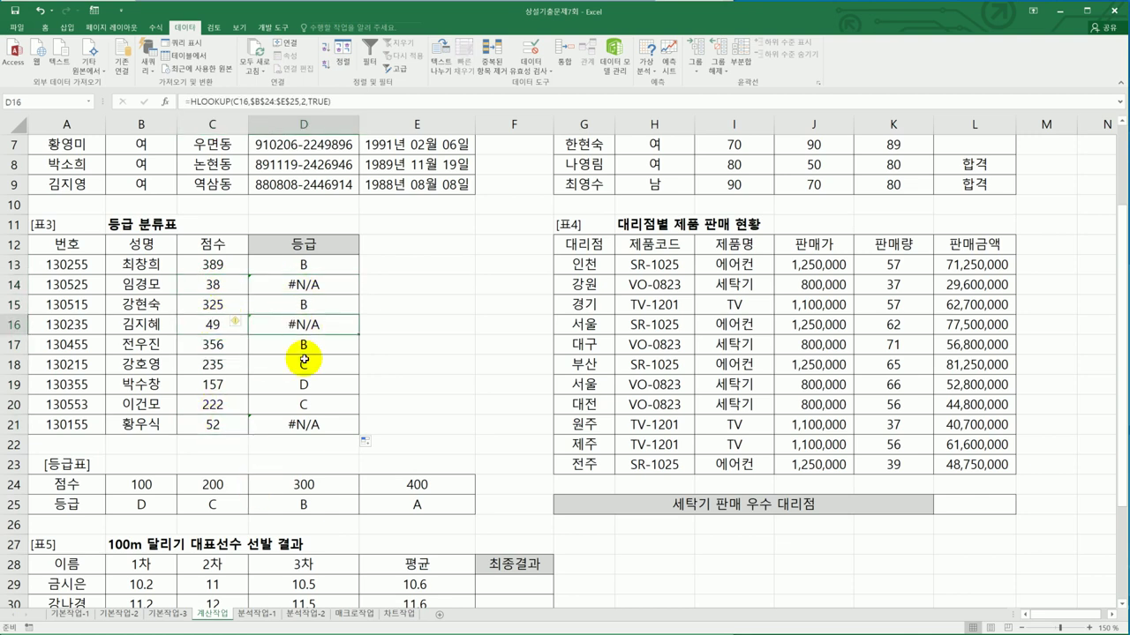
{"action": "left_click", "coordinate": [299, 425]}
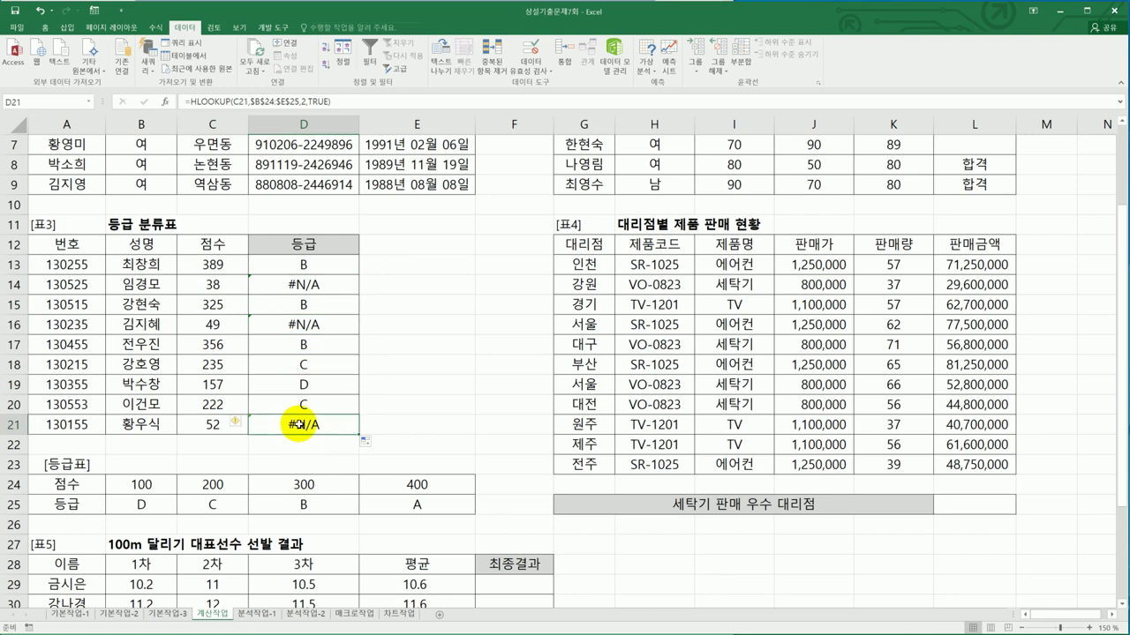
{"action": "left_click", "coordinate": [307, 264]}
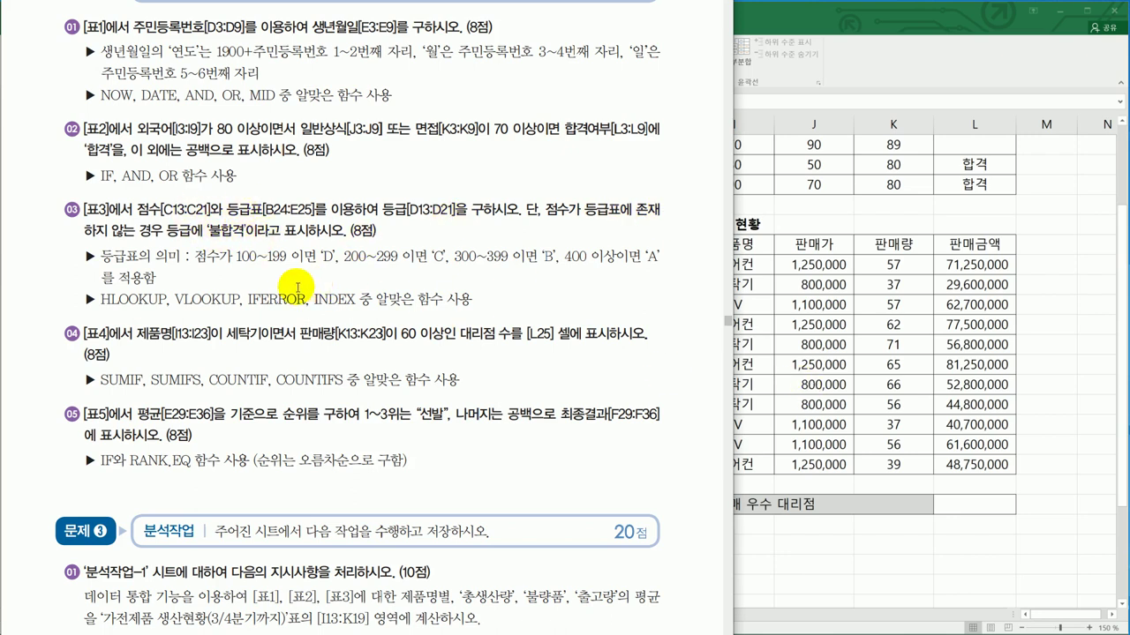
Wrap D13's HLOOKUP in IFERROR with "불합격" as the fallback and start copying it to D21.
{"action": "left_click", "coordinate": [754, 371]}
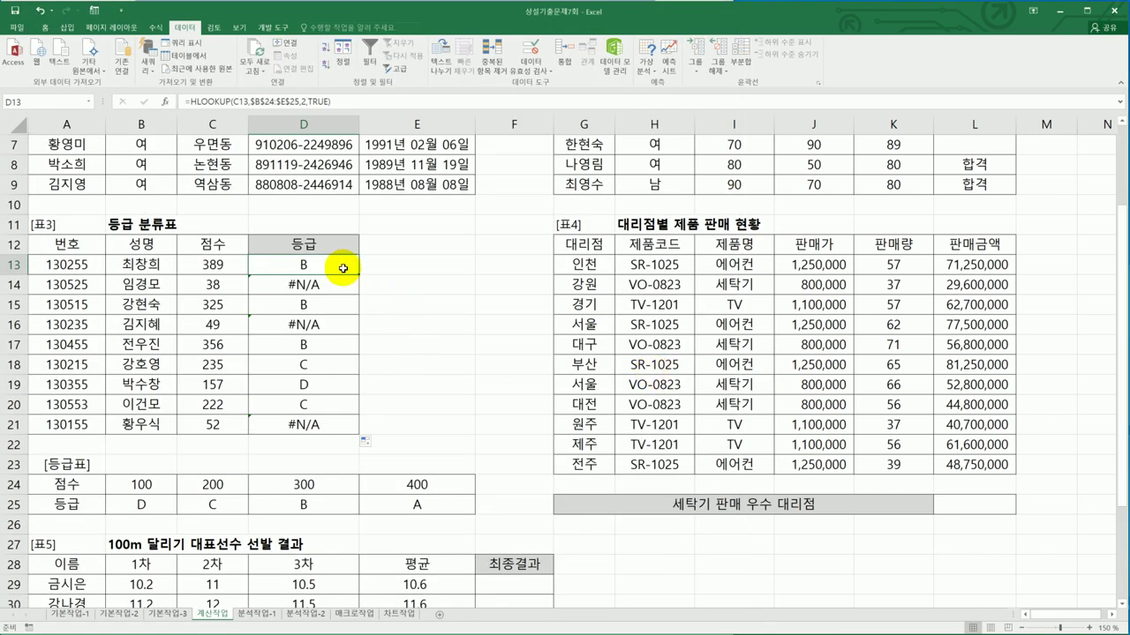
{"action": "double_click", "coordinate": [280, 266]}
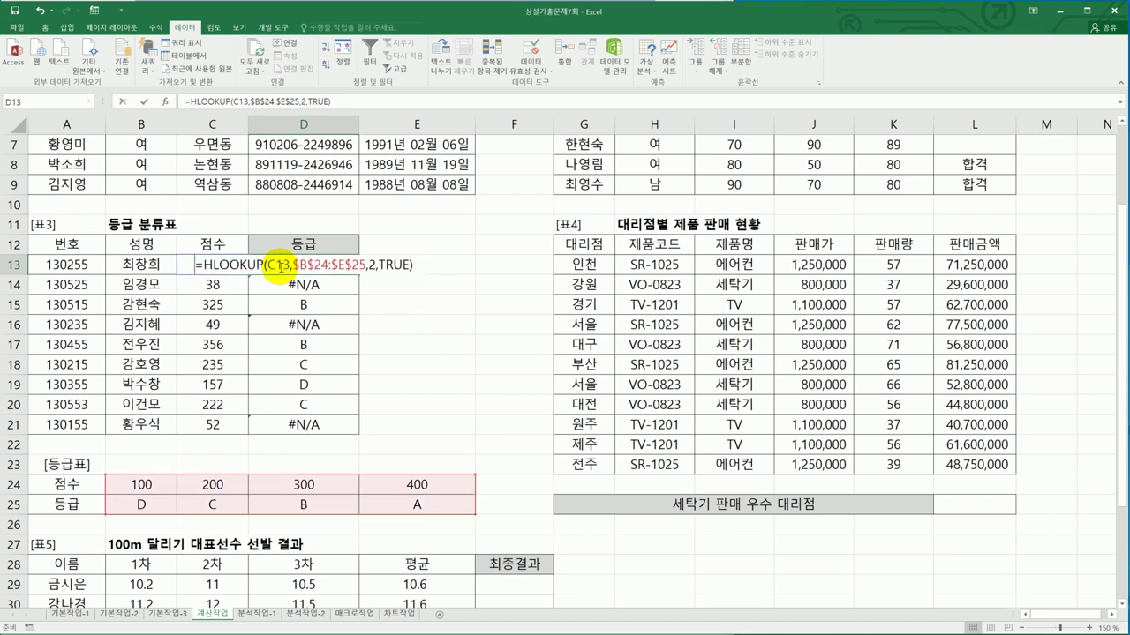
{"action": "left_click", "coordinate": [197, 262]}
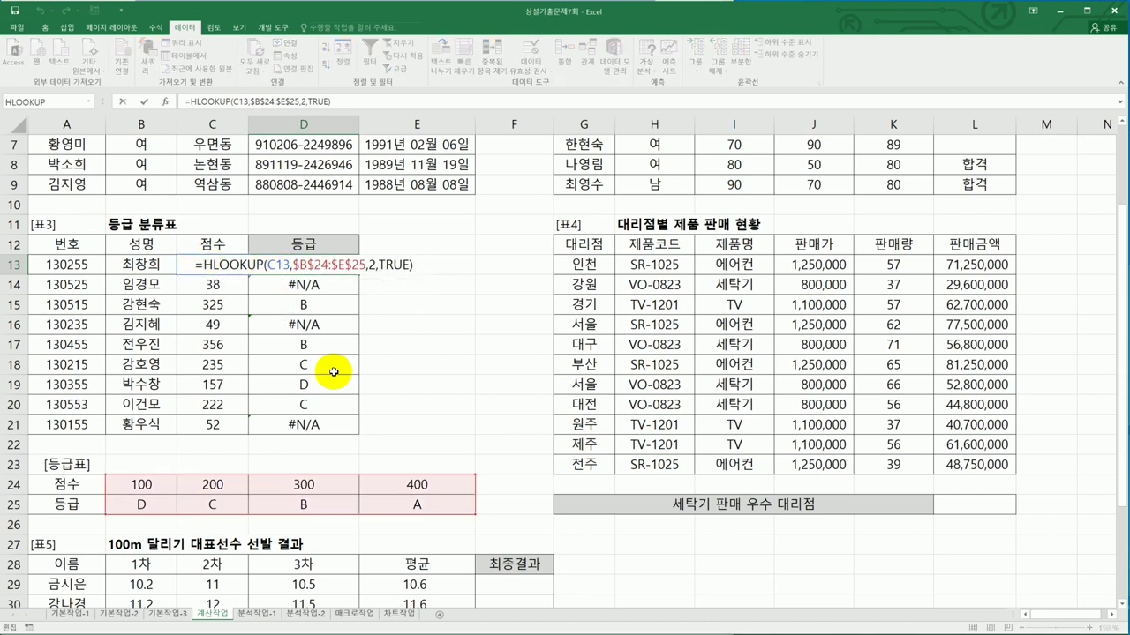
{"action": "type", "text": "i"}
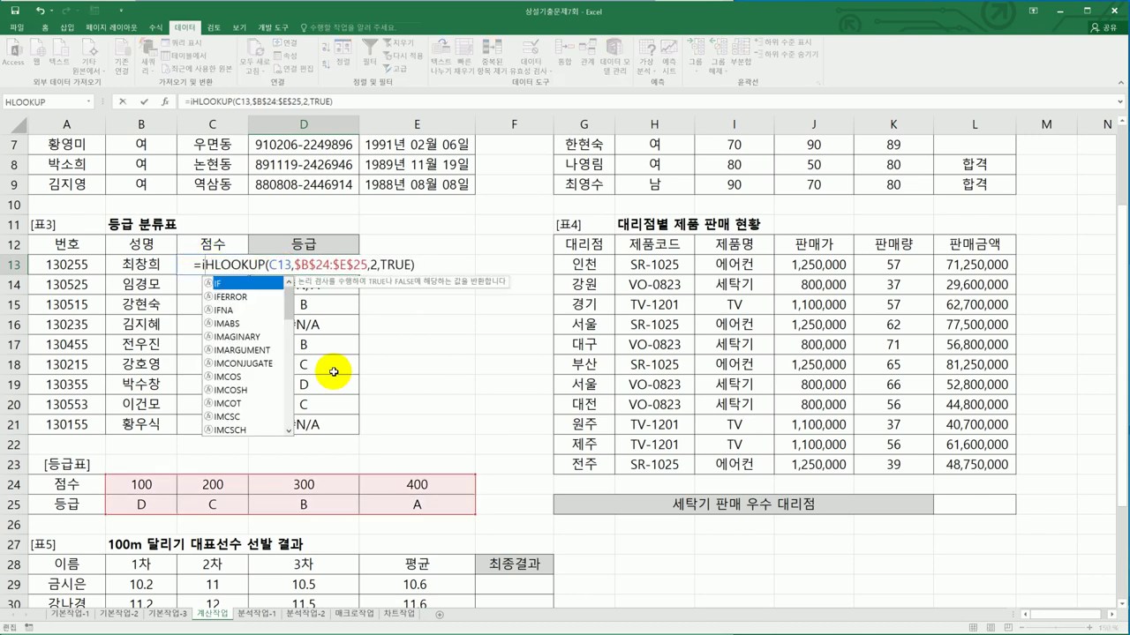
{"action": "type", "text": "fe"}
{"action": "key", "text": "Tab"}
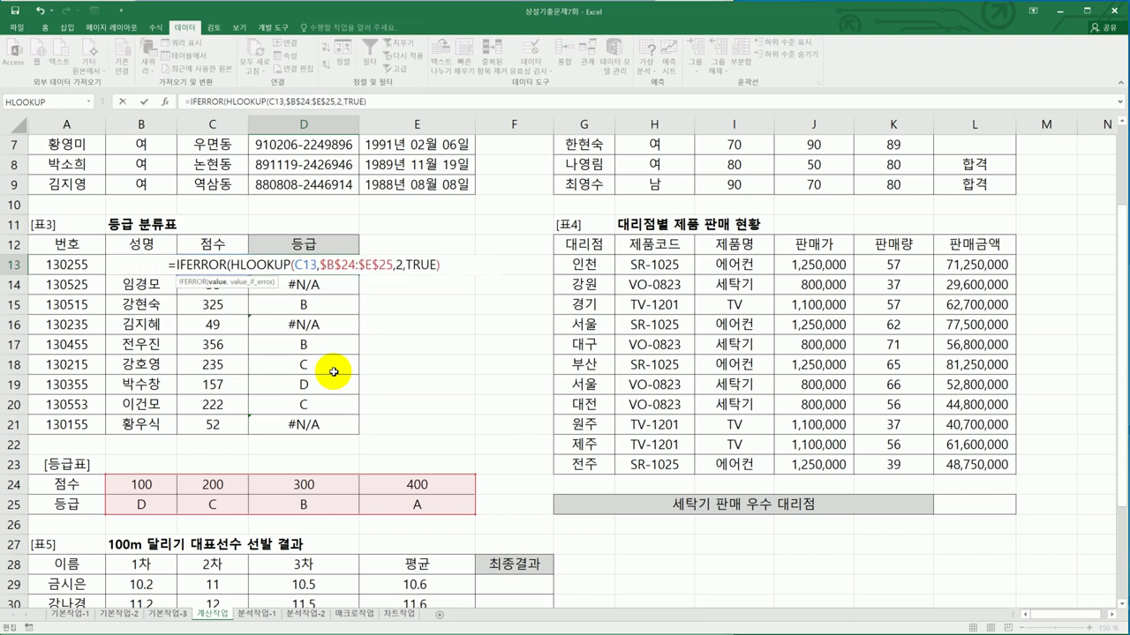
{"action": "left_click", "coordinate": [443, 265]}
{"action": "type", "text": ",\"불합격\""}
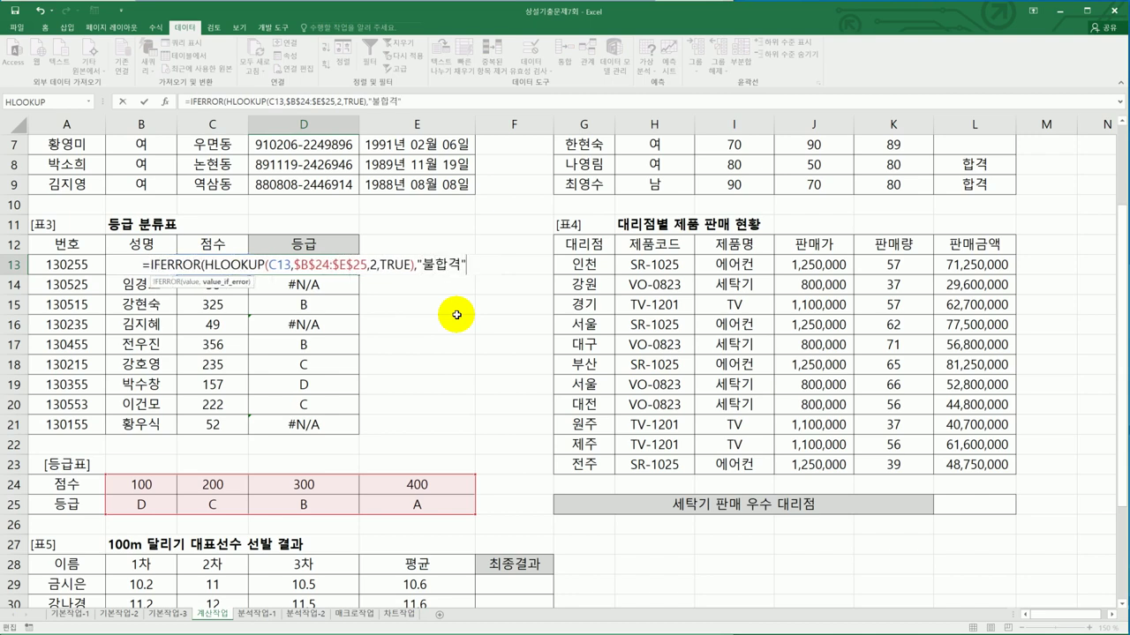
{"action": "type", "text": ")"}
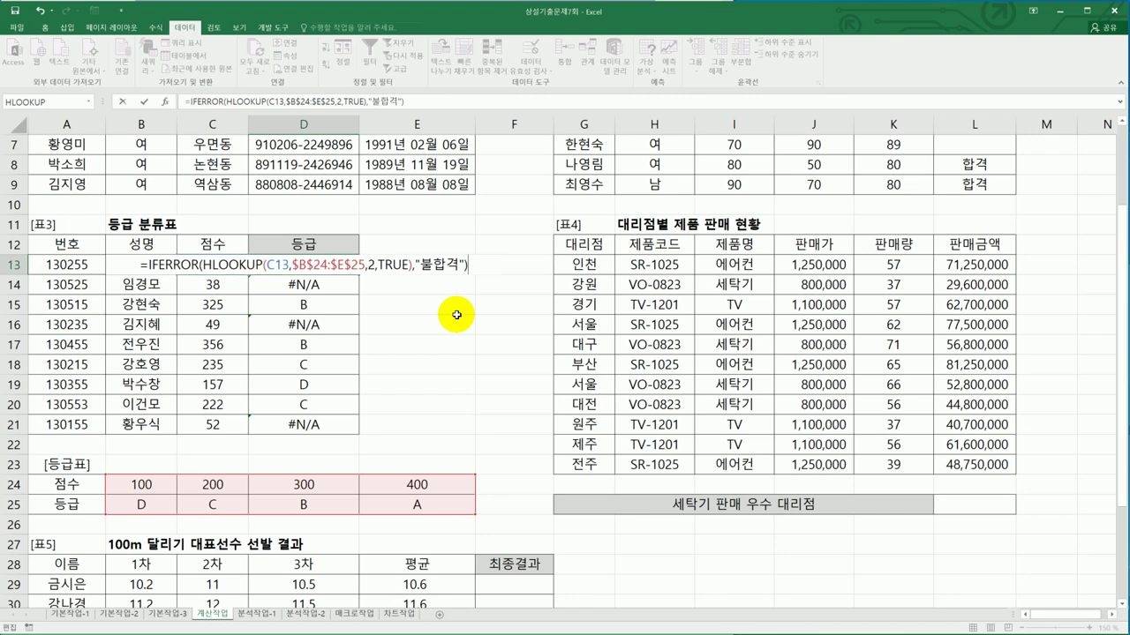
{"action": "key", "text": "ctrl+Return"}
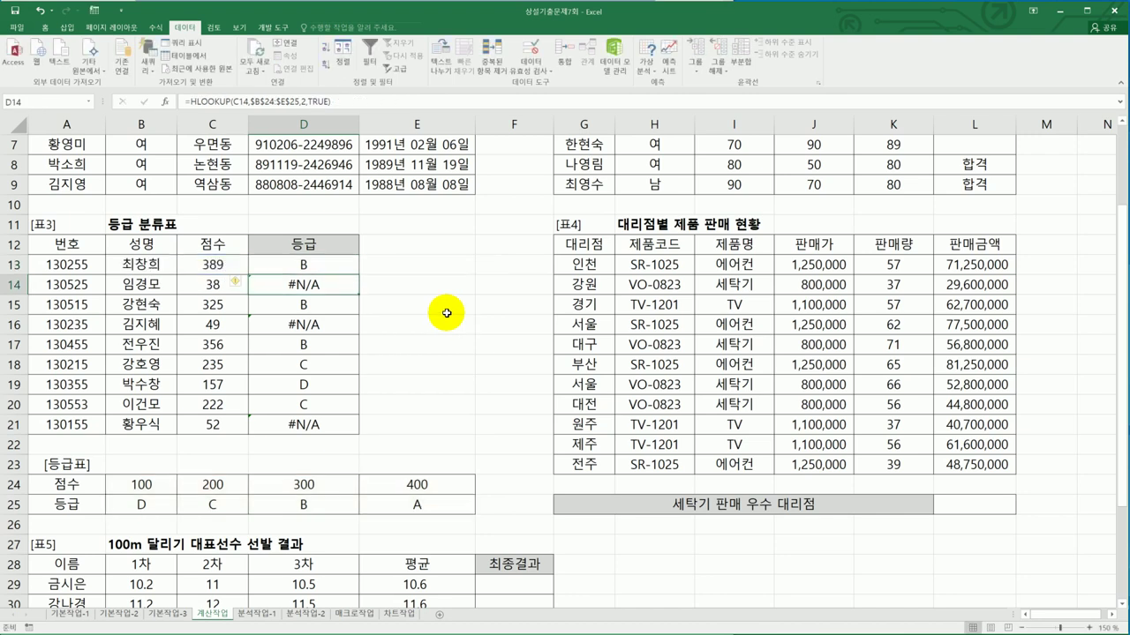
{"action": "left_click_drag", "start_coordinate": [358, 275], "coordinate": [359, 429]}
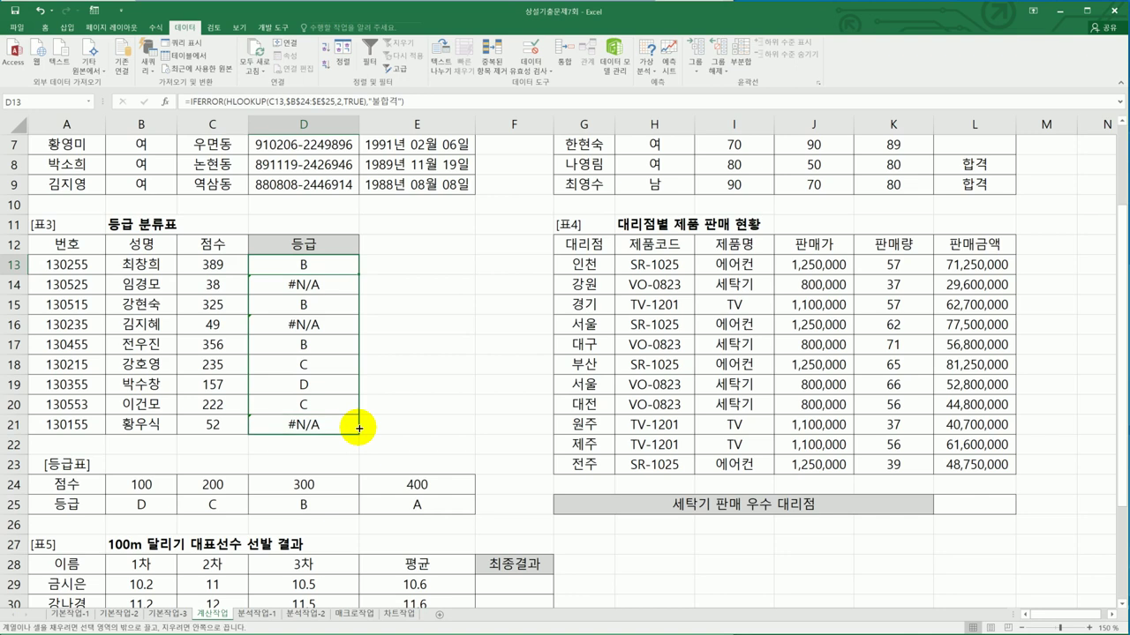
Finish filling D14:D21 so scores under 100 show 불합격, then switch to the exam instructions.
{"action": "left_click_drag", "start_coordinate": [359, 429], "coordinate": [359, 429]}
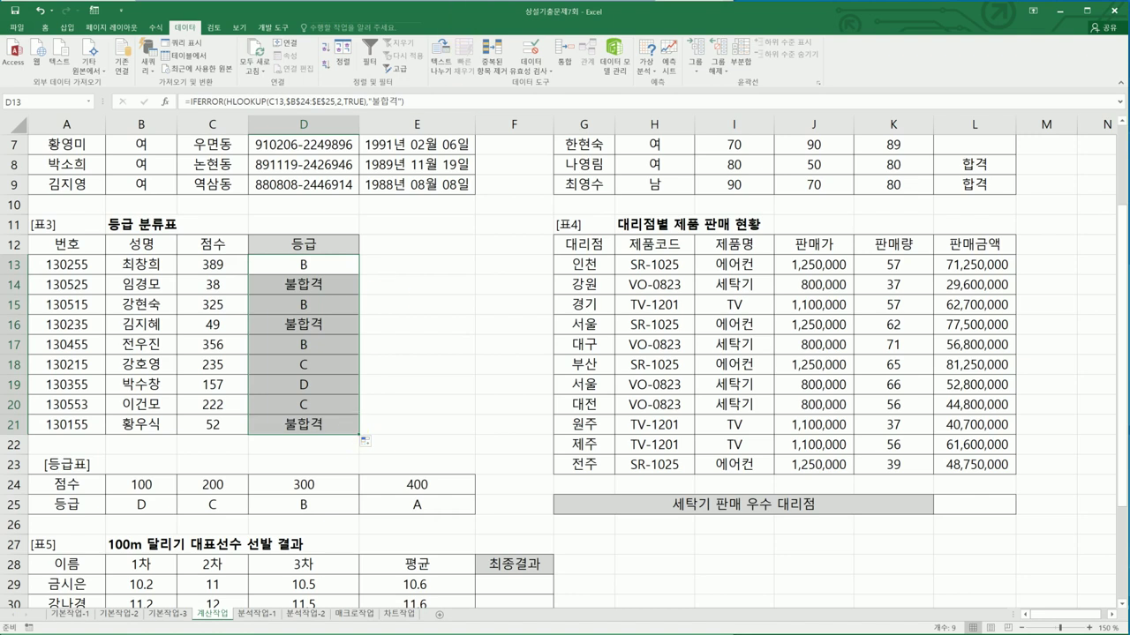
{"action": "key", "text": "alt+Tab"}
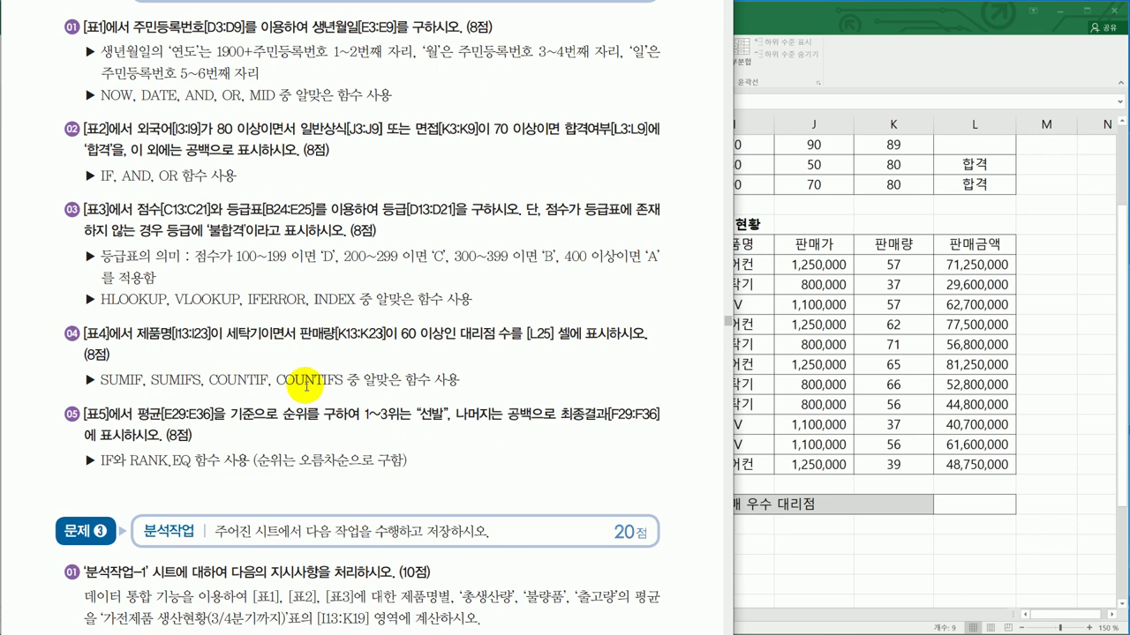
In L25, begin a COUNTIFS matching "세탁기" in the product names I13:I23.
{"action": "left_click", "coordinate": [909, 353]}
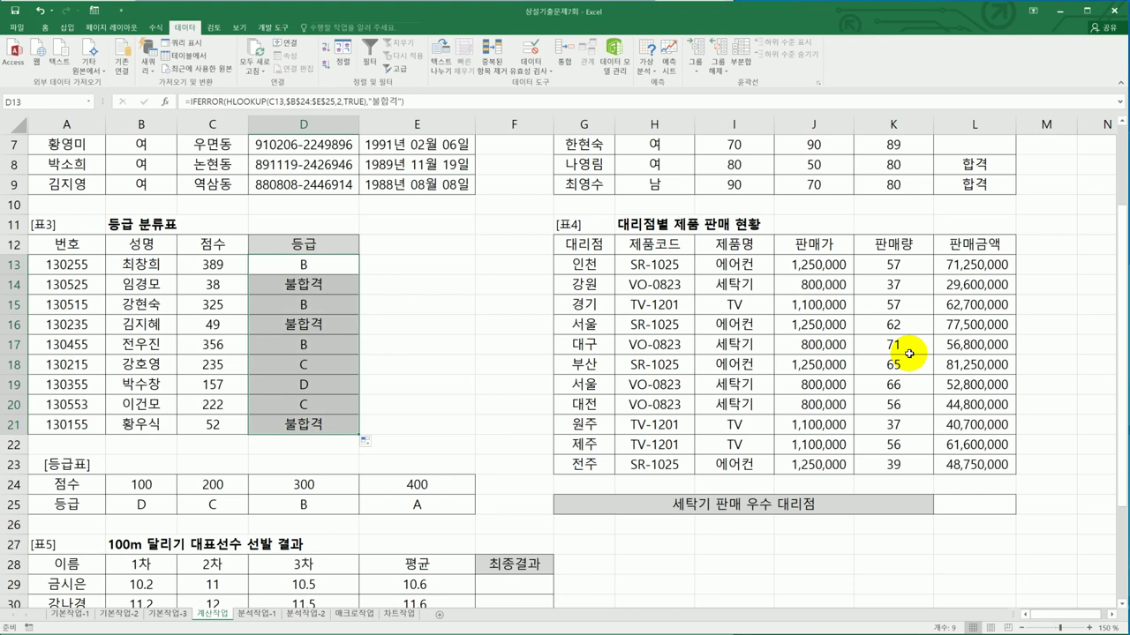
{"action": "left_click", "coordinate": [970, 505]}
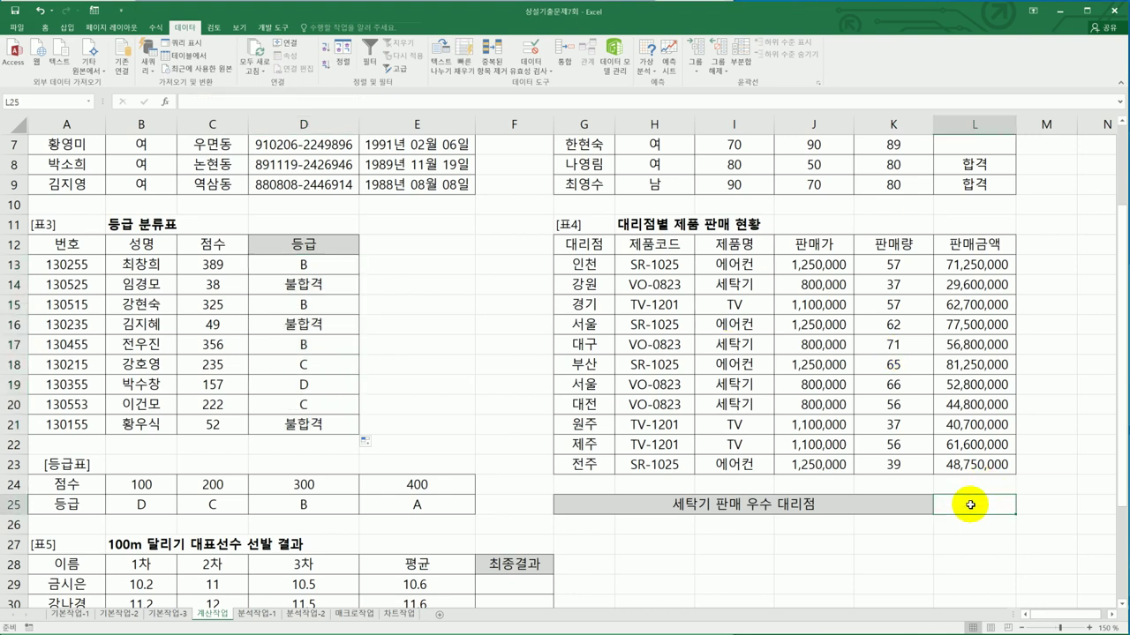
{"action": "type", "text": "="}
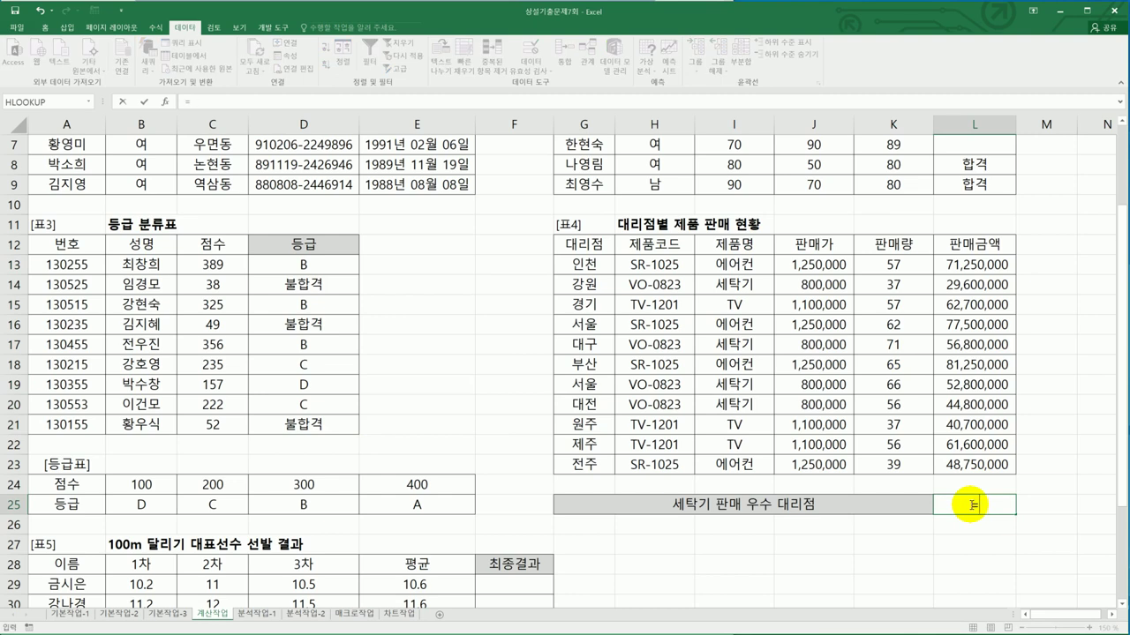
{"action": "type", "text": "coun"}
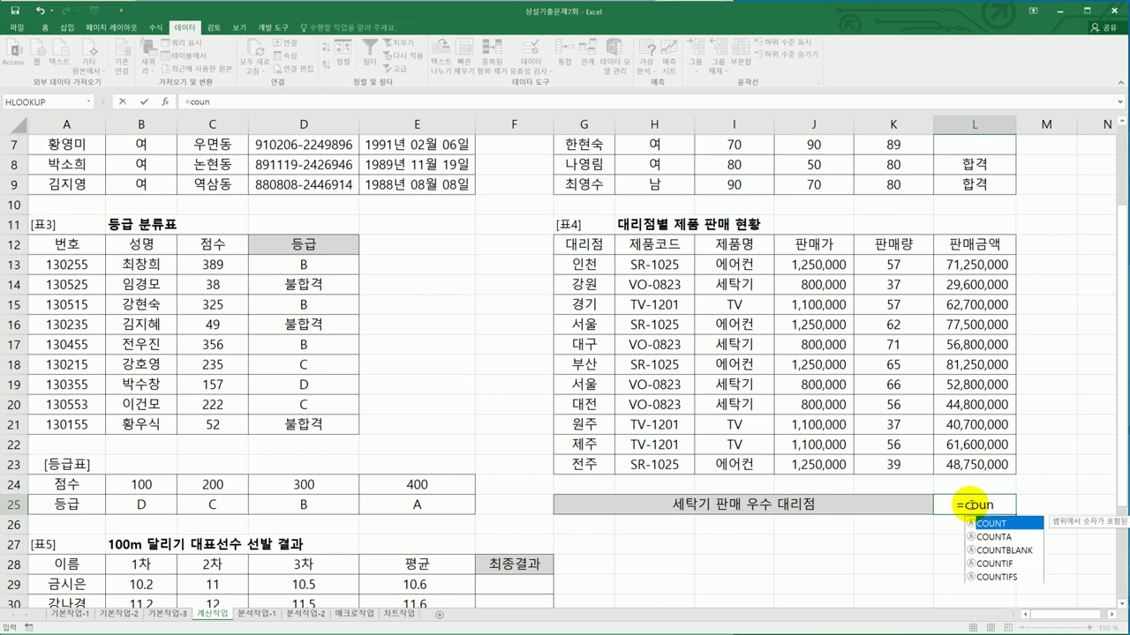
{"action": "left_click", "coordinate": [1007, 585]}
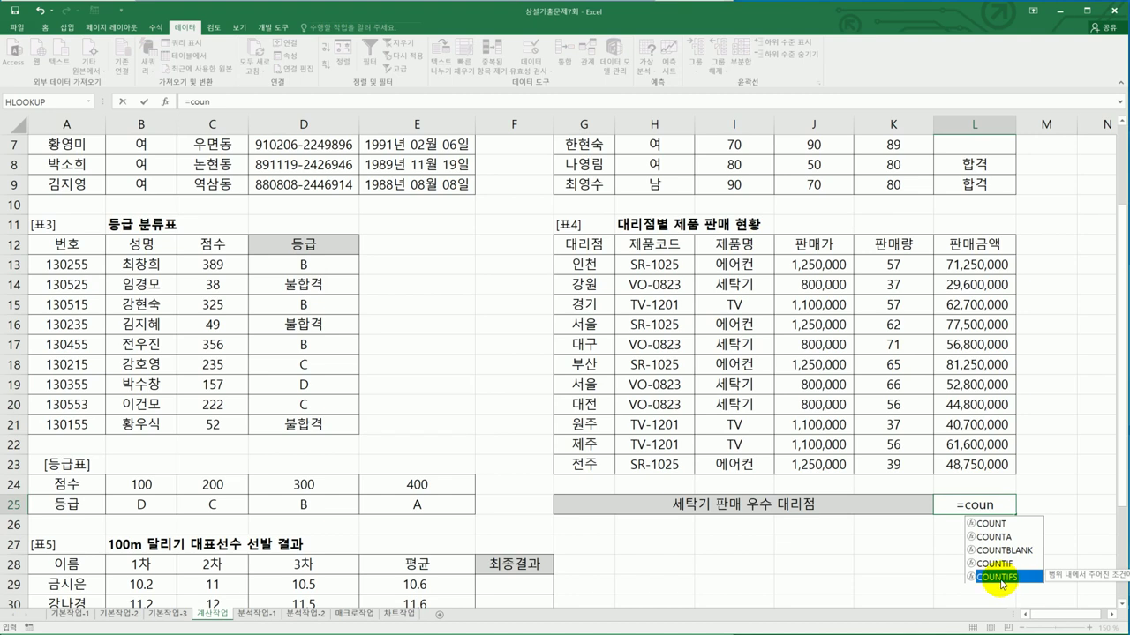
{"action": "double_click", "coordinate": [1002, 578]}
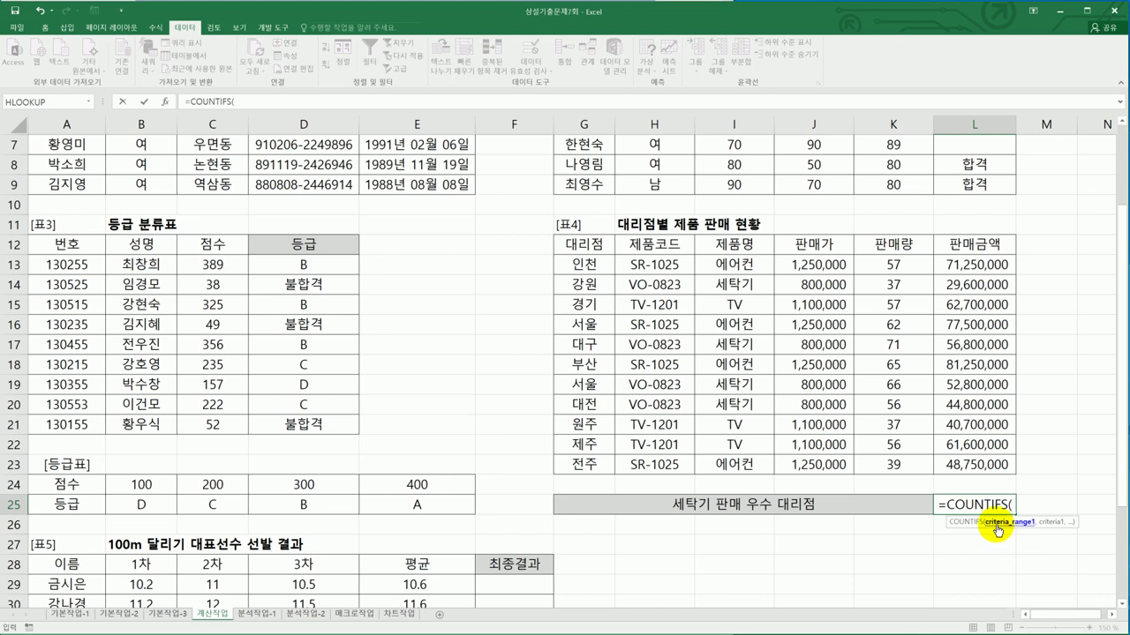
{"action": "left_click", "coordinate": [734, 264]}
{"action": "left_click_drag", "start_coordinate": [732, 303], "coordinate": [733, 464]}
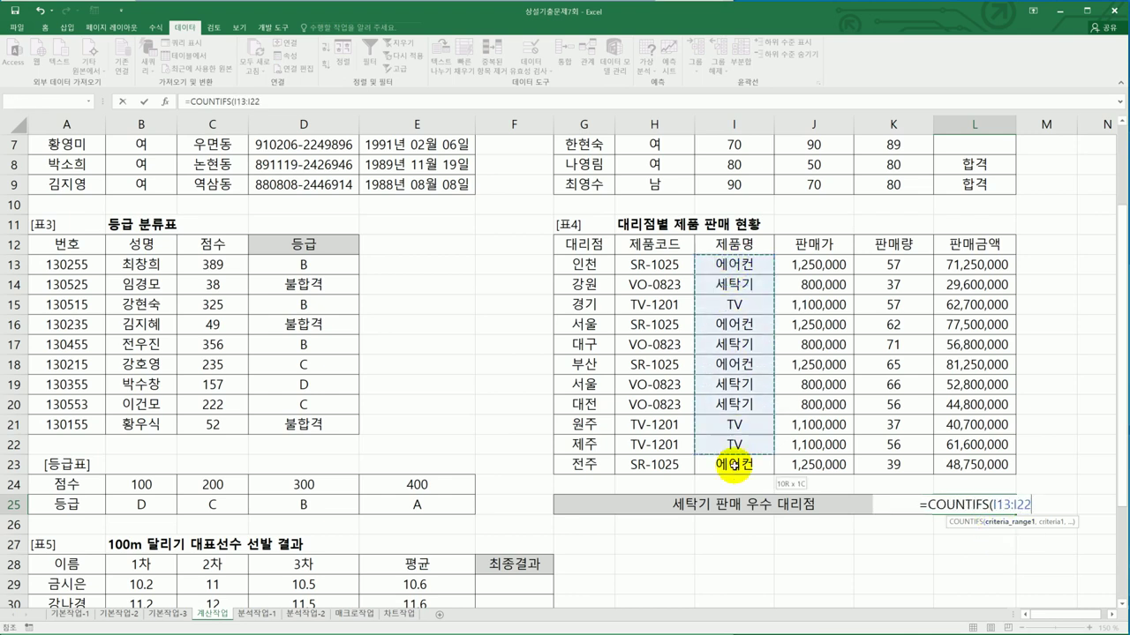
{"action": "type", "text": ",\""}
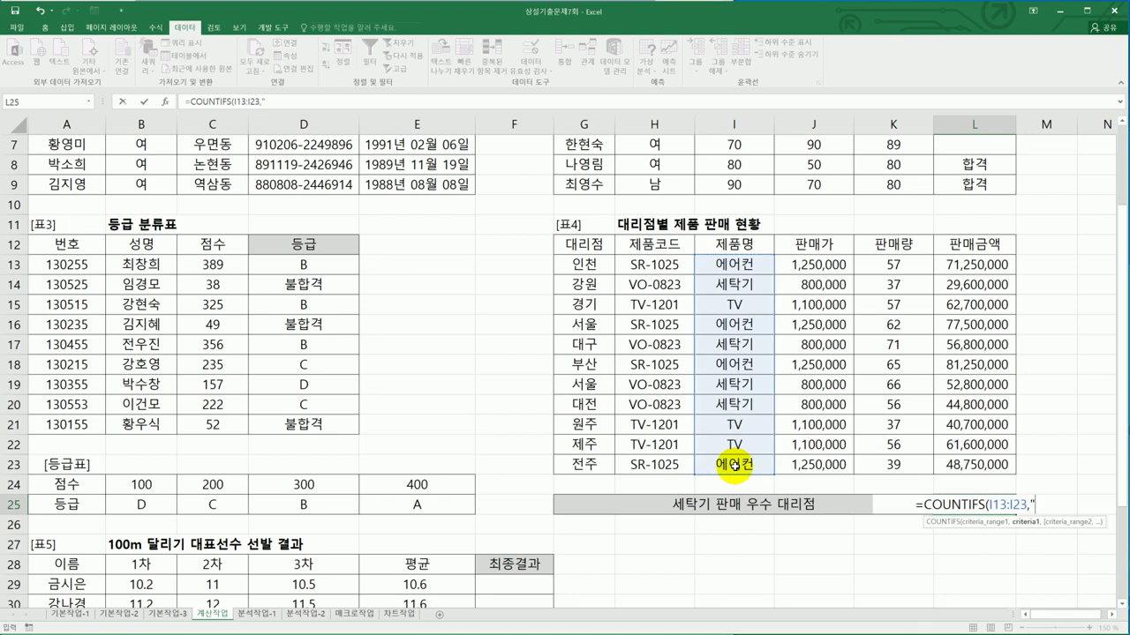
{"action": "type", "text": "세탁"}
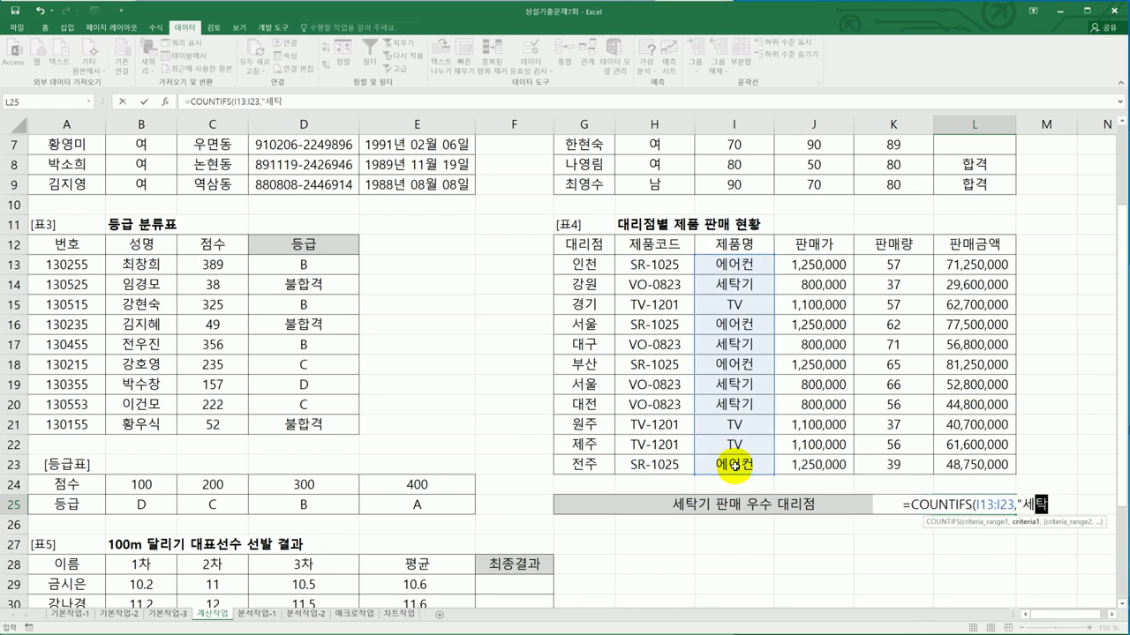
{"action": "type", "text": "기\","}
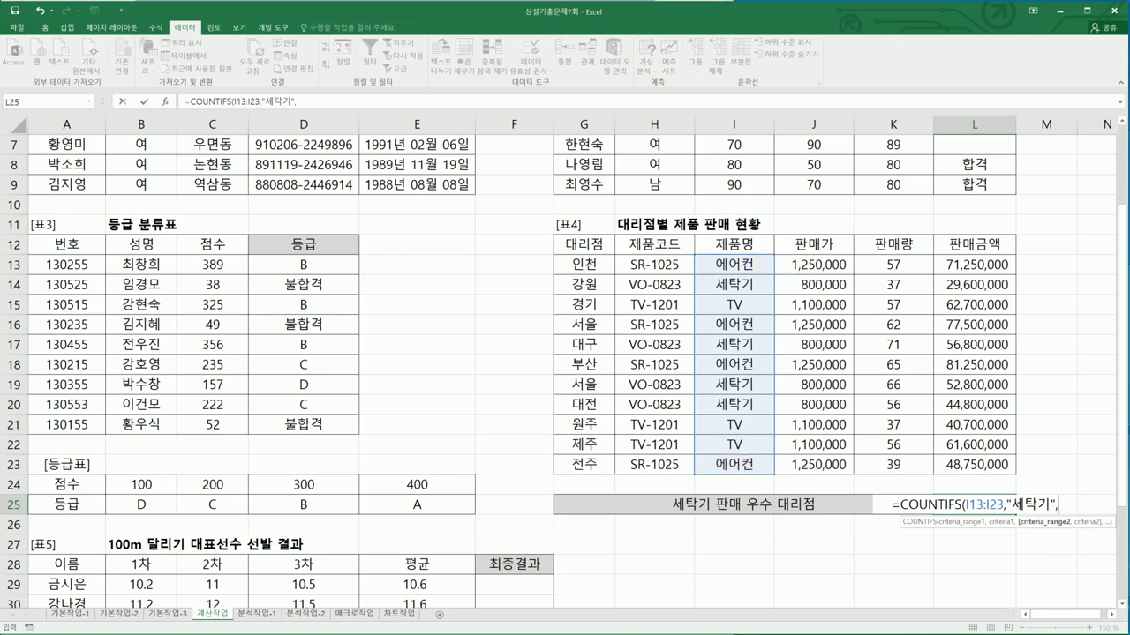
Add the K13:K23 ">=60" condition, commit the formula, then delete it from L25.
{"action": "key", "text": "alt+Tab"}
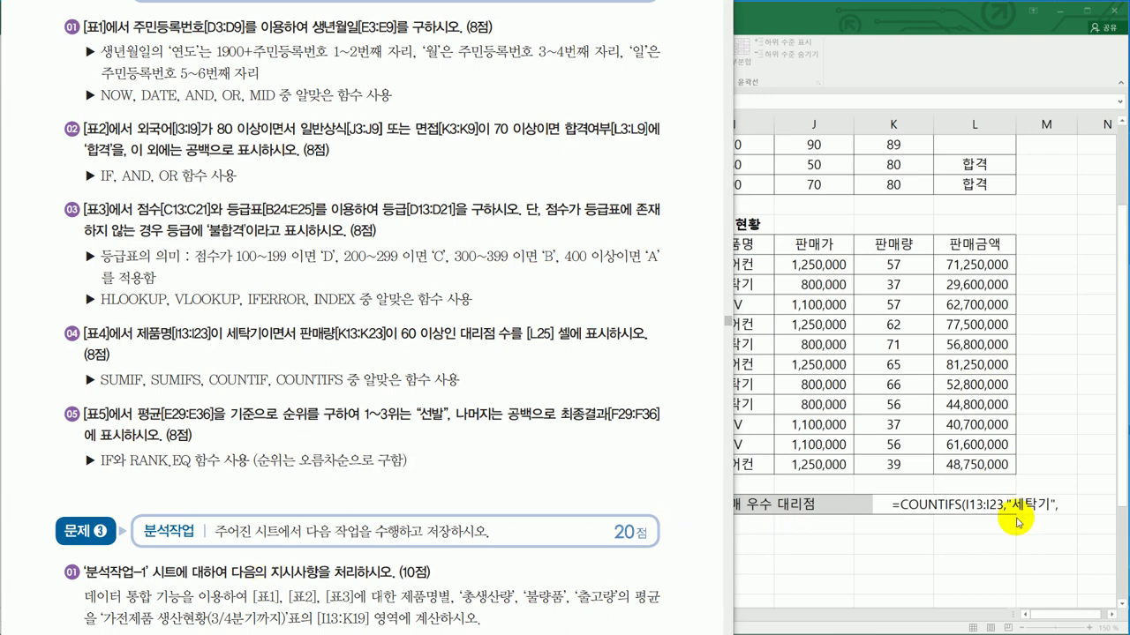
{"action": "type", "text": ","}
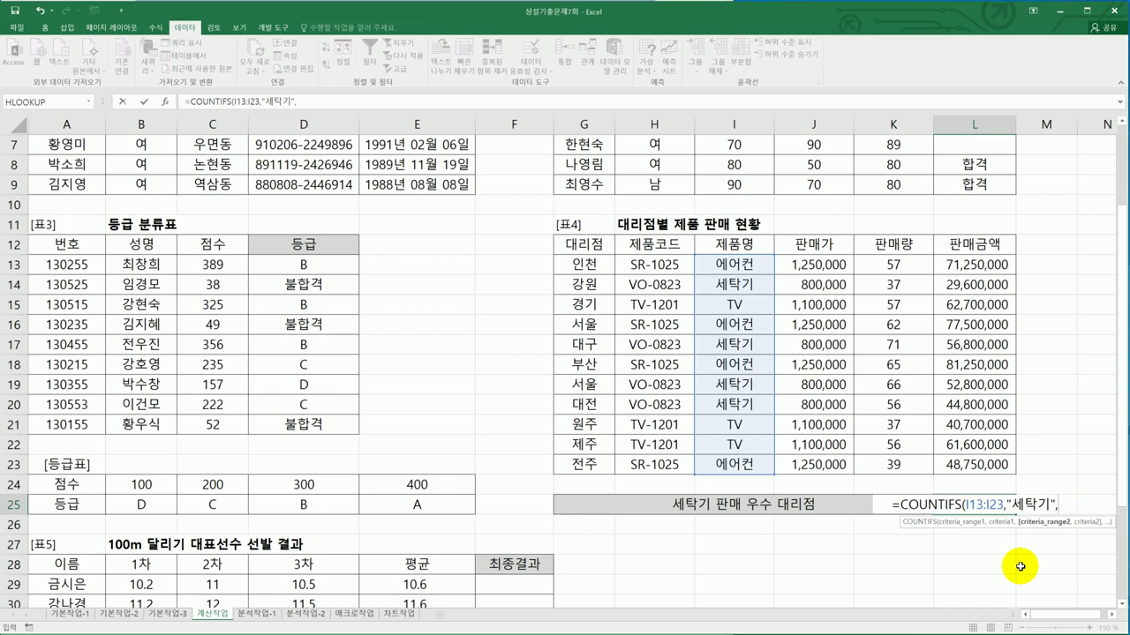
{"action": "left_click_drag", "start_coordinate": [893, 265], "coordinate": [913, 465]}
{"action": "type", "text": ",\""}
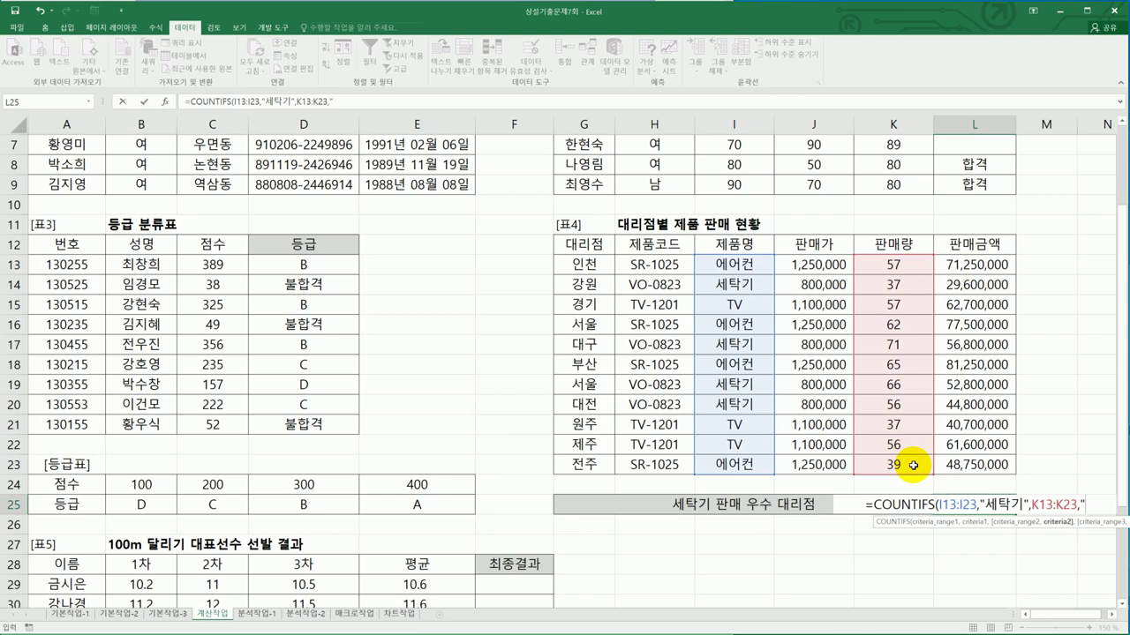
{"action": "type", "text": ">=60"}
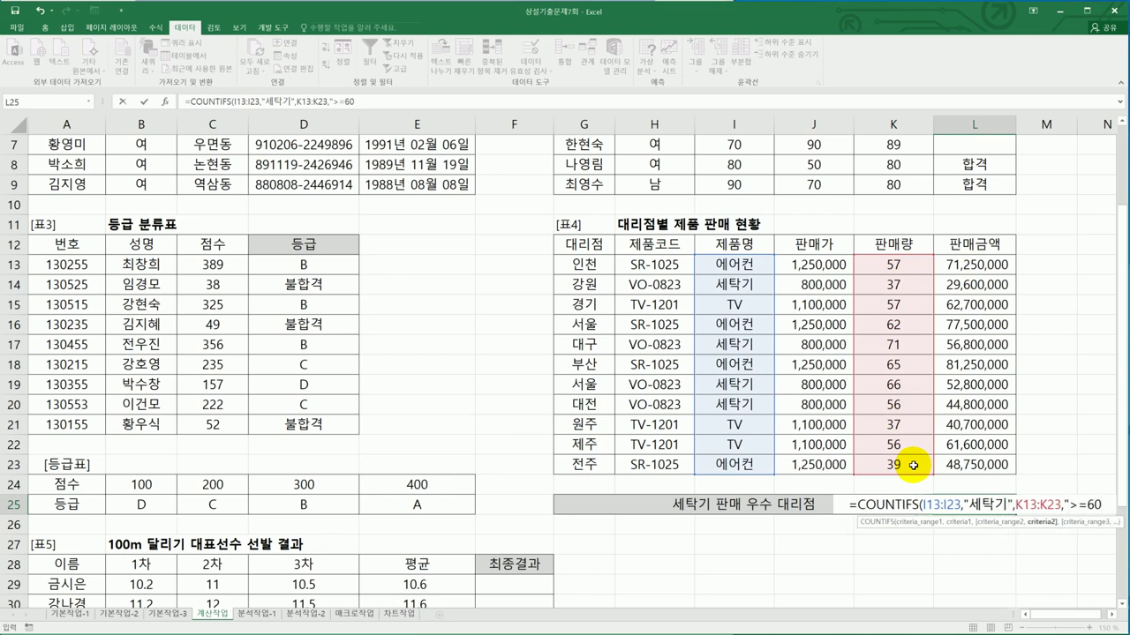
{"action": "type", "text": "\""}
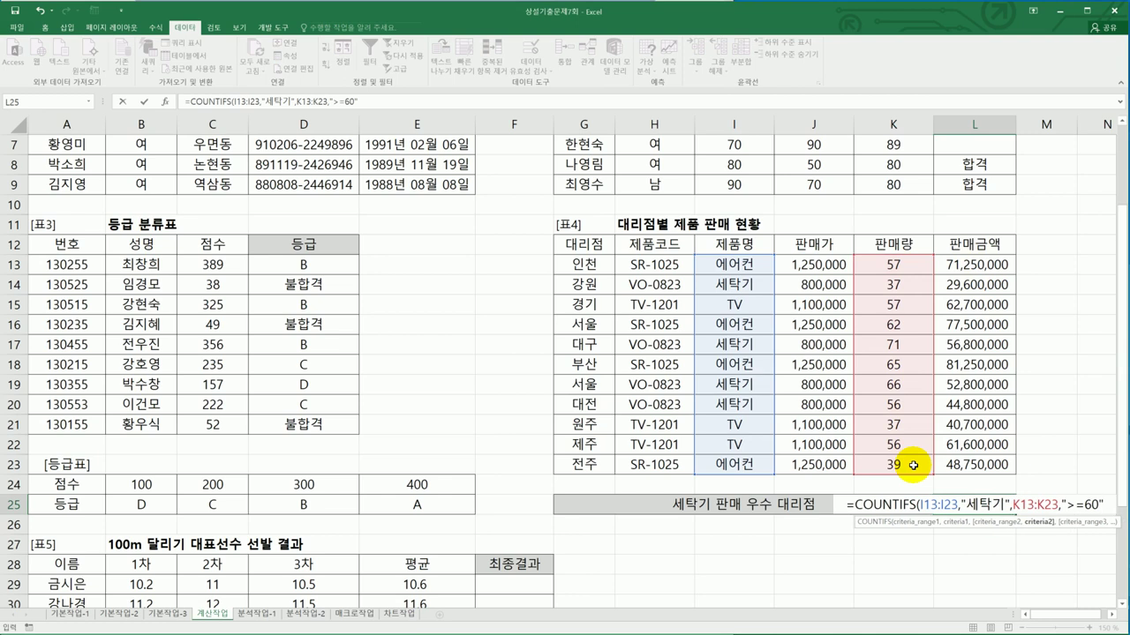
{"action": "type", "text": ")"}
{"action": "key", "text": "Return"}
{"action": "key", "text": "Up"}
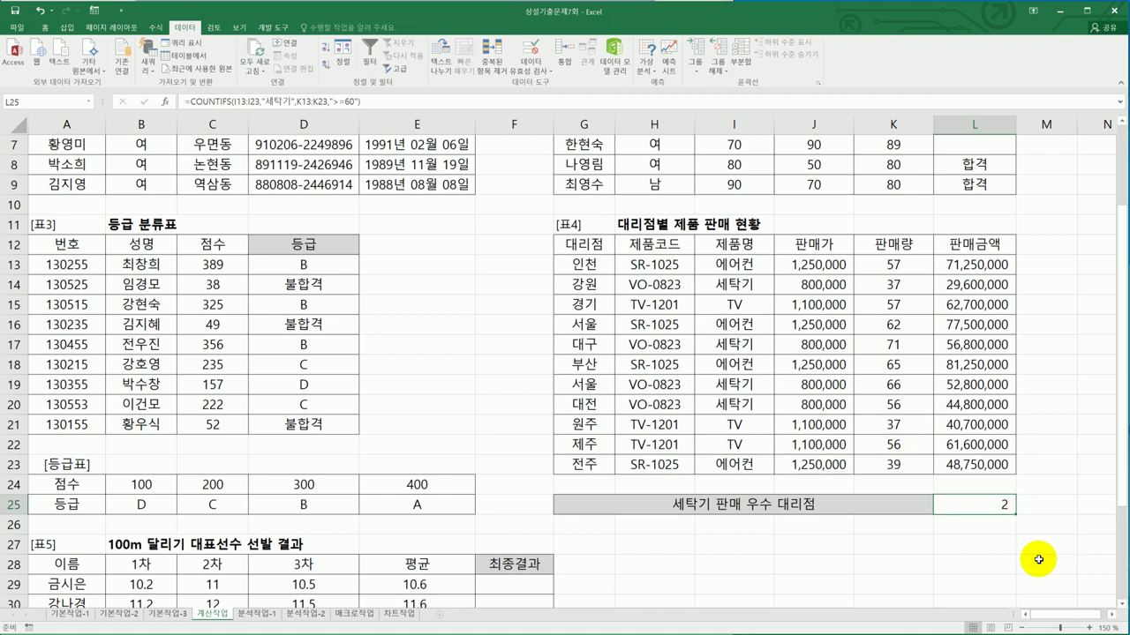
{"action": "key", "text": "Delete"}
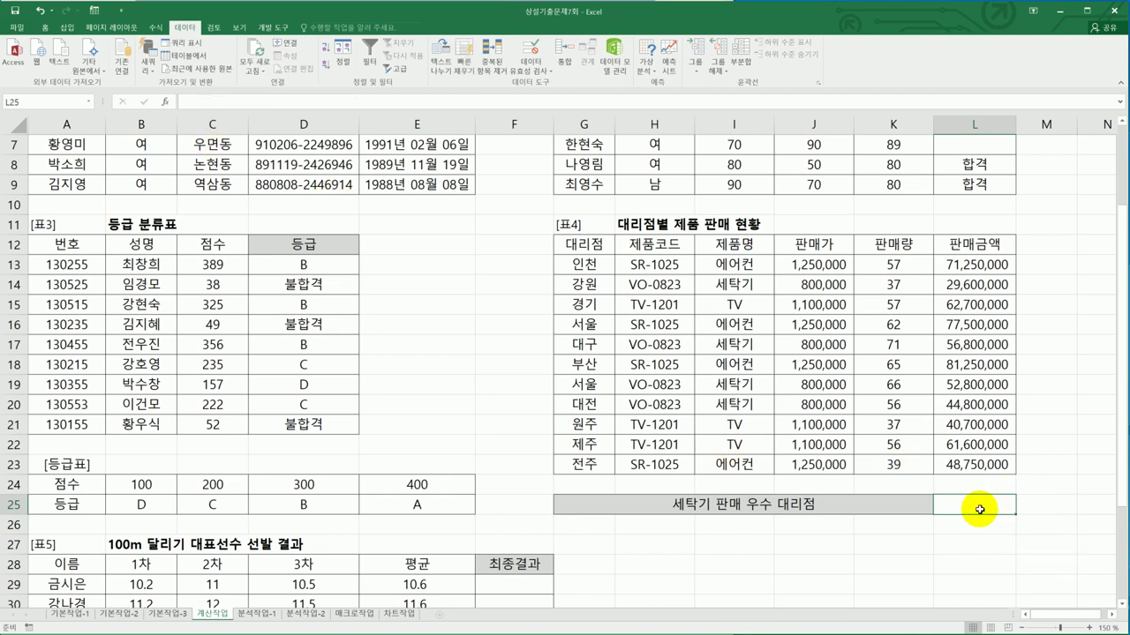
Open Insert Function for L25 and browse the statistical function category.
{"action": "left_click", "coordinate": [165, 103]}
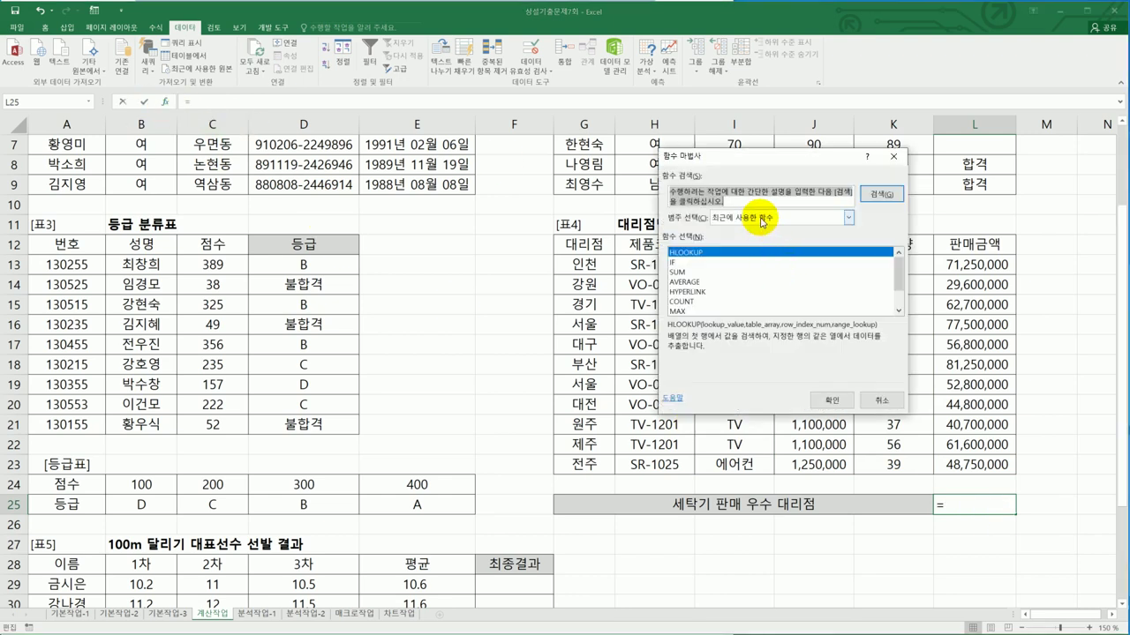
{"action": "left_click", "coordinate": [760, 218]}
{"action": "left_click", "coordinate": [796, 284]}
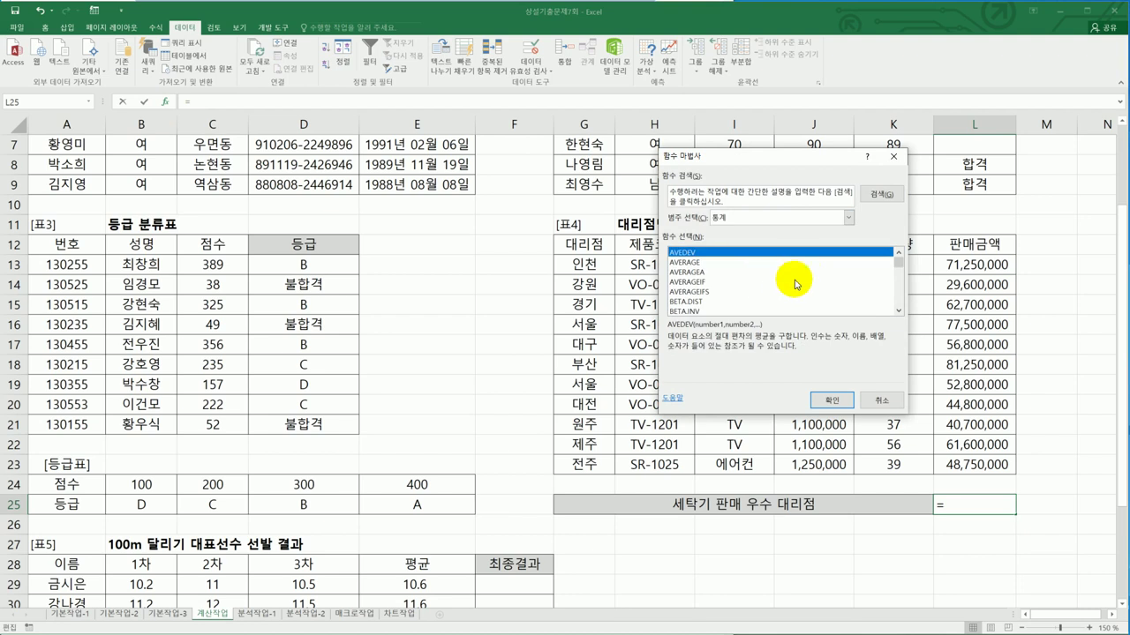
{"action": "scroll", "coordinate": [805, 282], "scroll_direction": "down", "scroll_amount": 3}
{"action": "scroll", "coordinate": [815, 281], "scroll_direction": "down", "scroll_amount": 1}
{"action": "scroll", "coordinate": [815, 281], "scroll_direction": "down", "scroll_amount": 3}
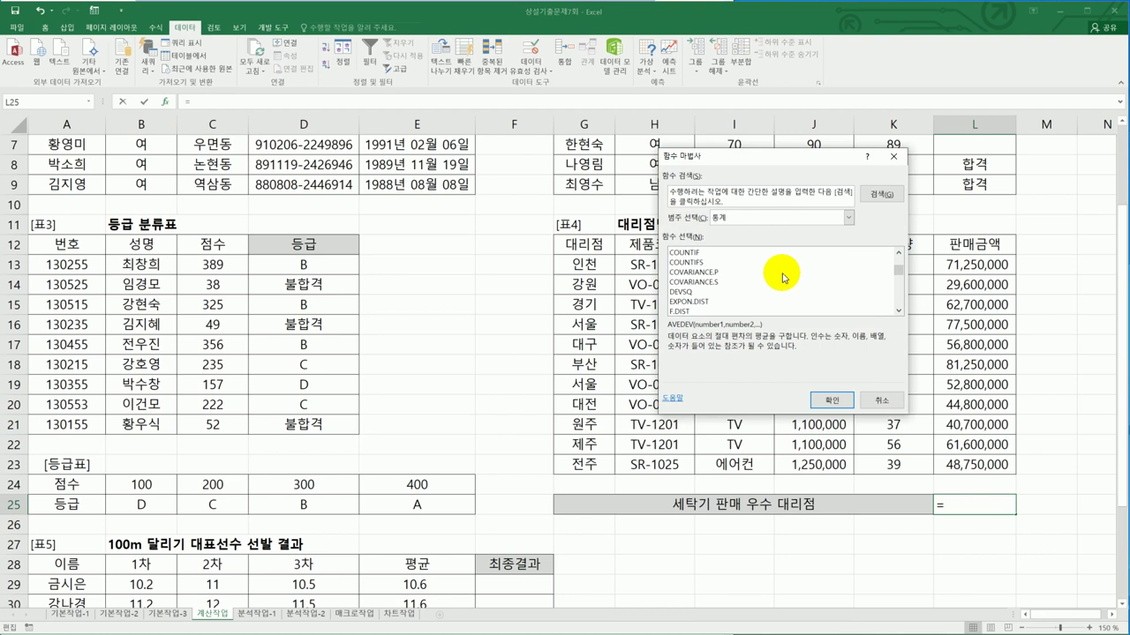
Switch the category to 모두 and select COUNTIFS to open its arguments.
{"action": "left_click", "coordinate": [757, 217]}
{"action": "left_click", "coordinate": [757, 255]}
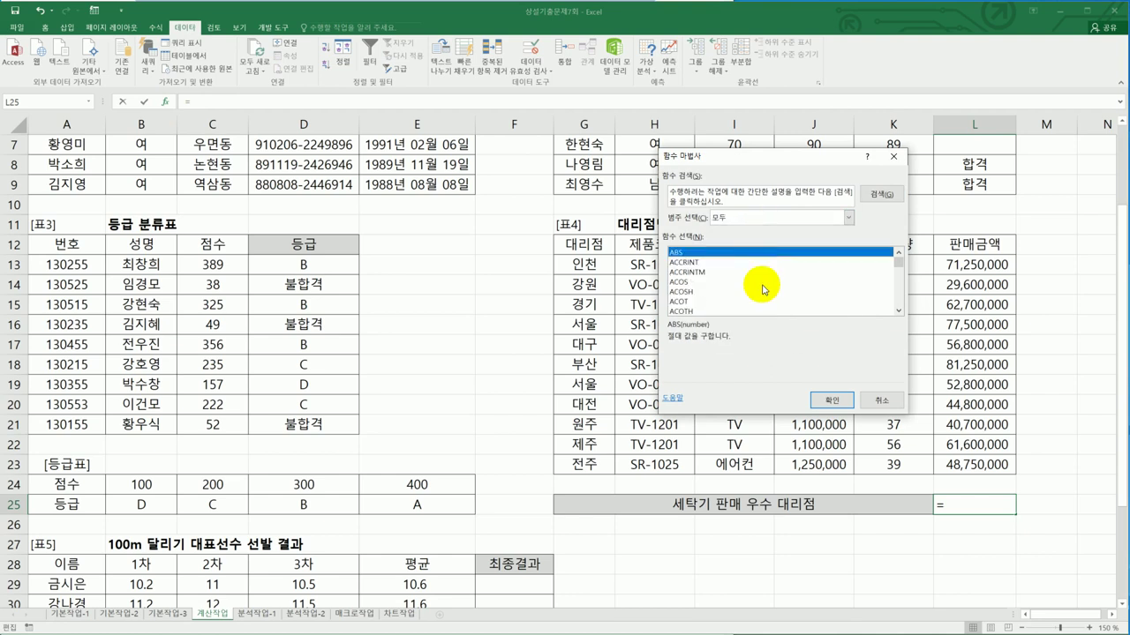
{"action": "left_click", "coordinate": [736, 291]}
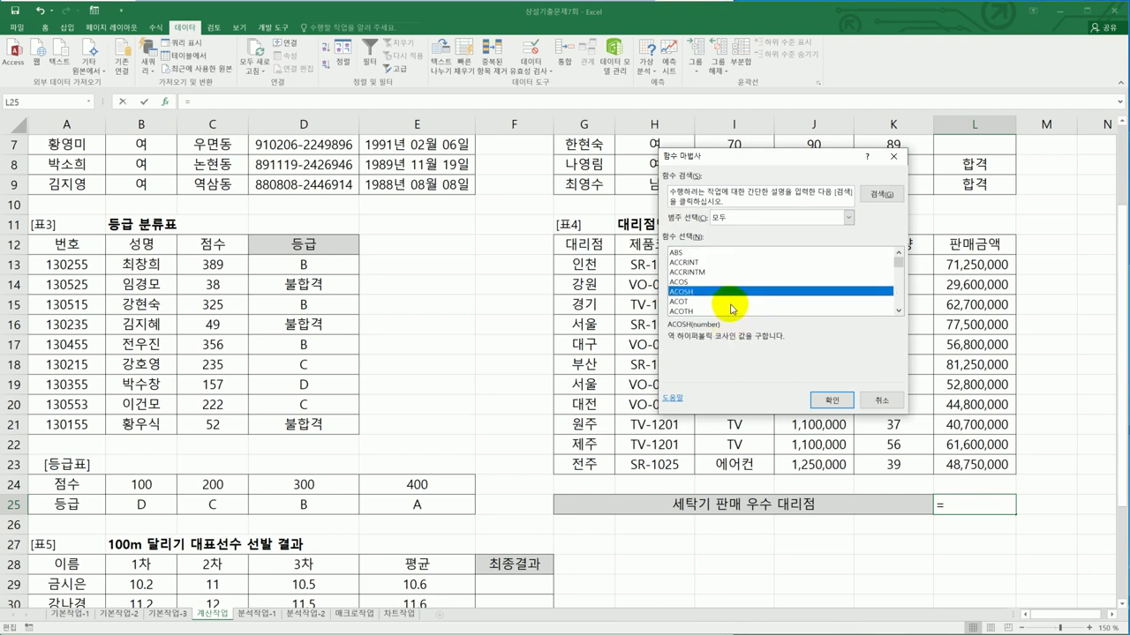
{"action": "key", "text": "c"}
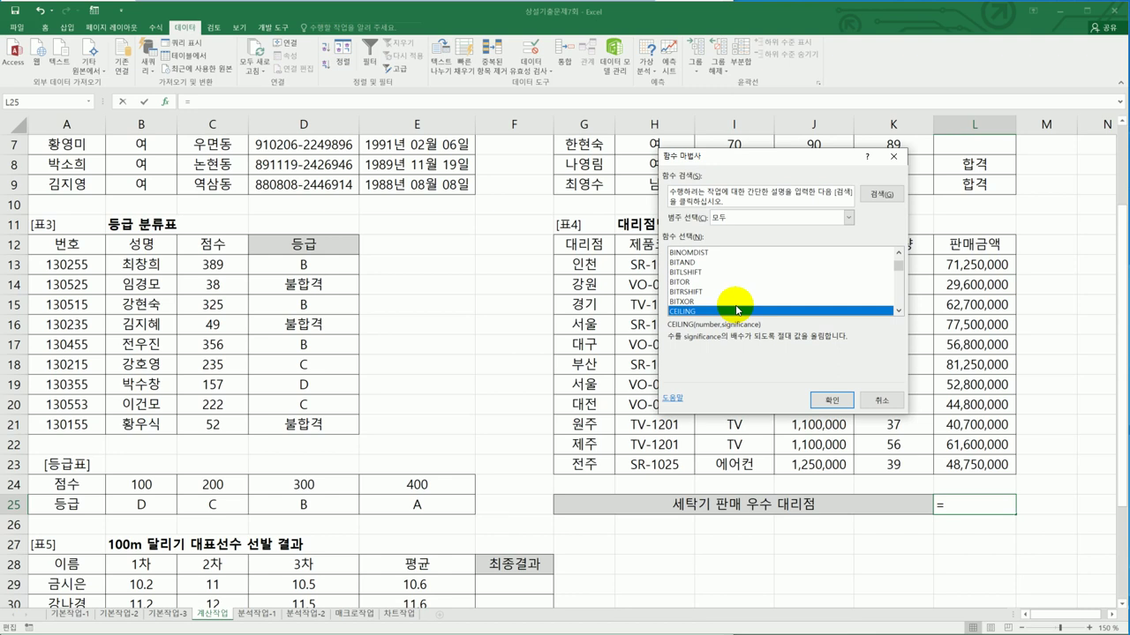
{"action": "key", "text": "c"}
{"action": "key", "text": "o"}
{"action": "key", "text": "u"}
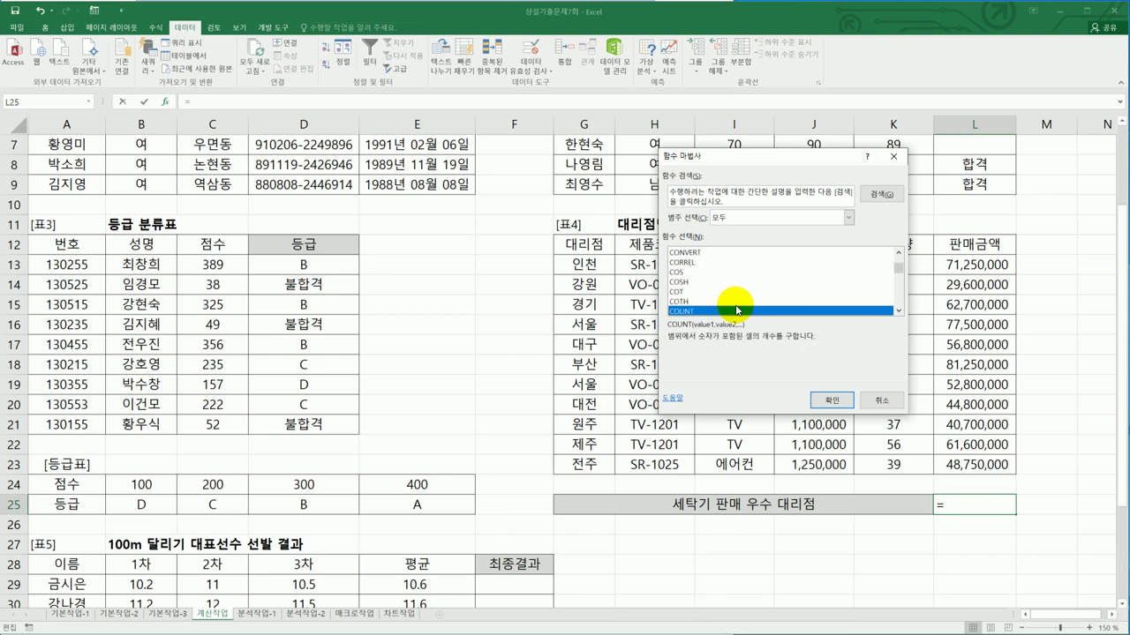
{"action": "scroll", "coordinate": [737, 310], "scroll_direction": "down", "scroll_amount": 1}
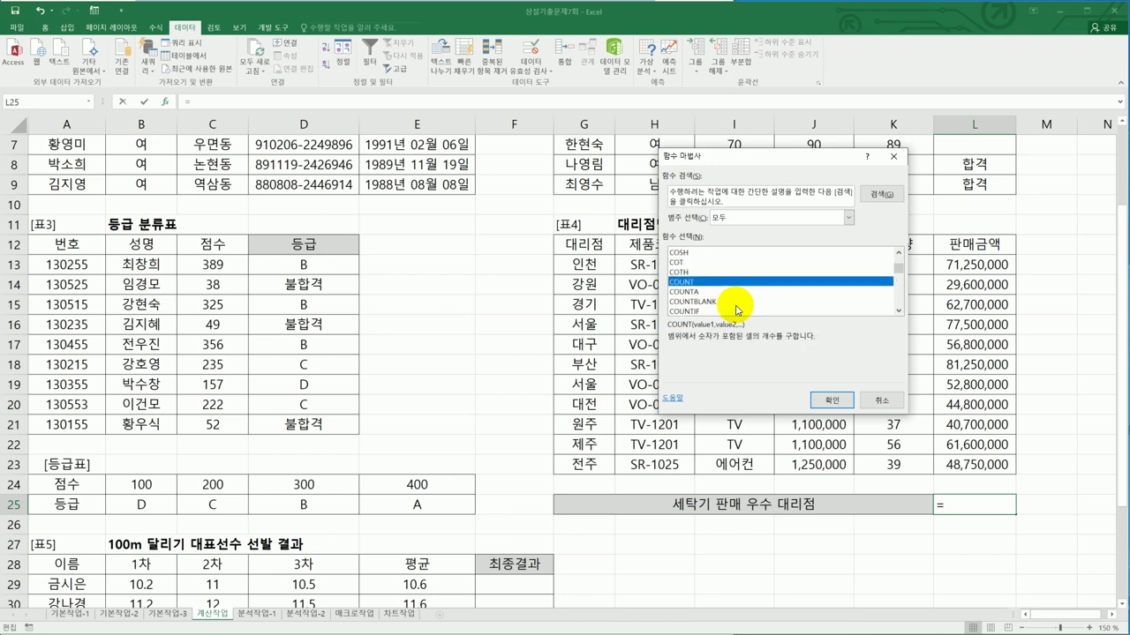
{"action": "scroll", "coordinate": [737, 310], "scroll_direction": "down", "scroll_amount": 1}
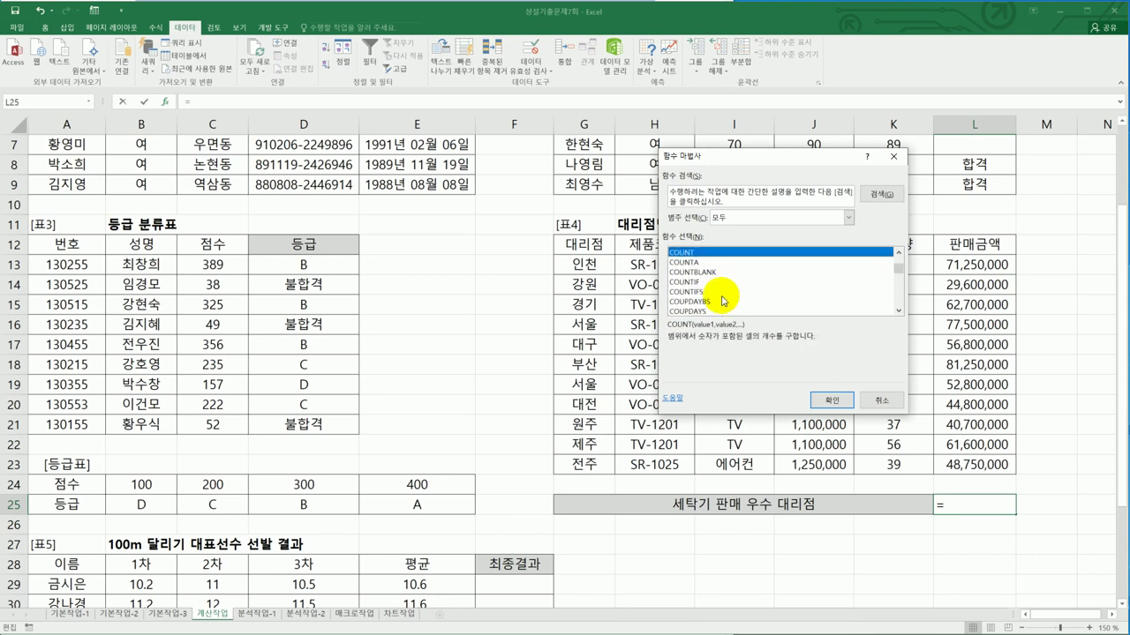
{"action": "left_click", "coordinate": [718, 291]}
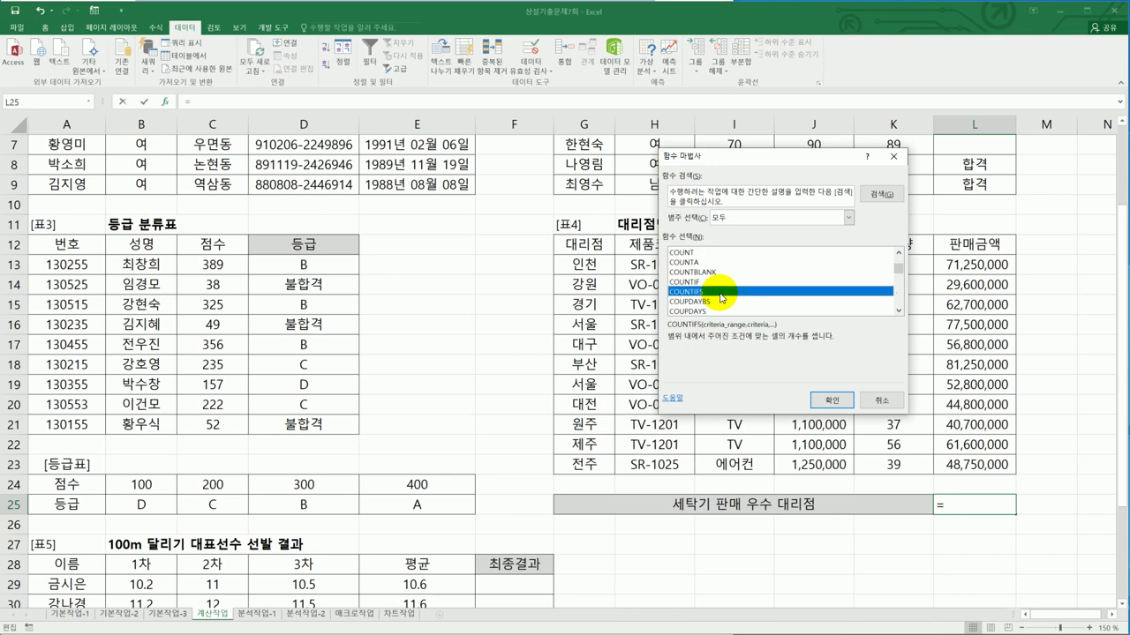
{"action": "left_click", "coordinate": [834, 402]}
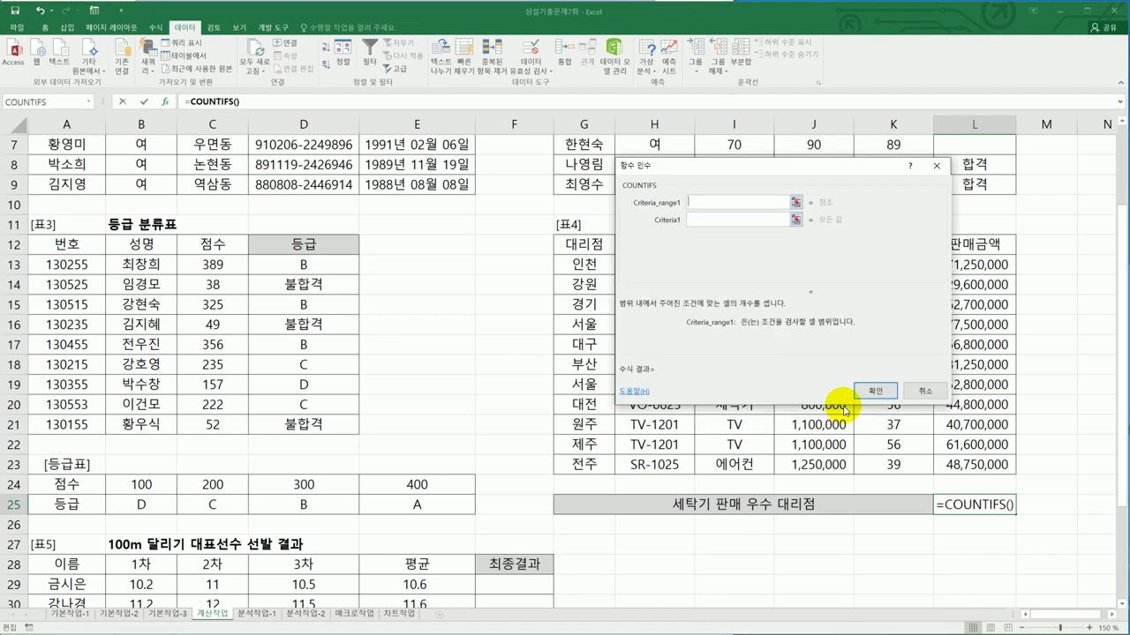
Fill the COUNTIFS arguments with I13:I23, "세탁기", K13:K23 and ">=60", giving 2.
{"action": "left_click_drag", "start_coordinate": [722, 172], "coordinate": [435, 177]}
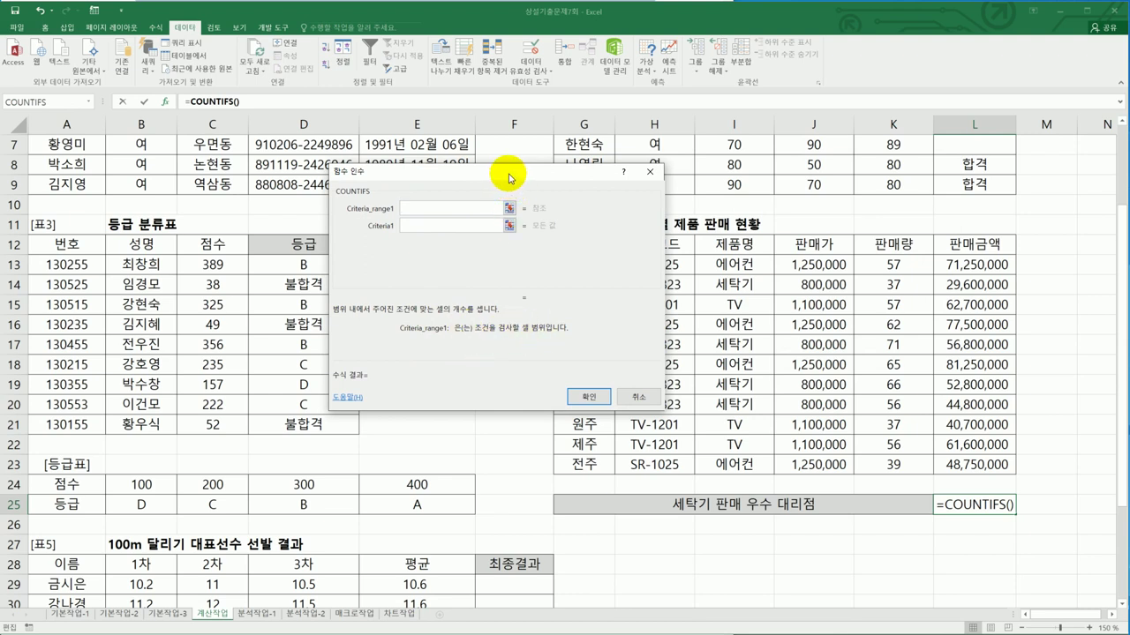
{"action": "left_click_drag", "start_coordinate": [512, 177], "coordinate": [377, 195]}
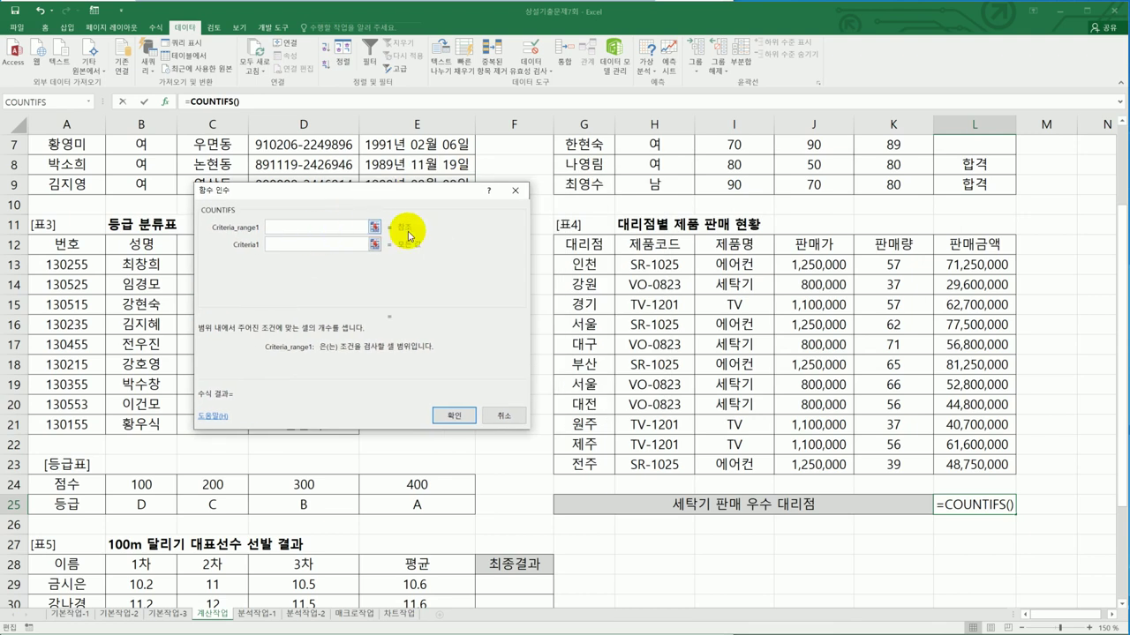
{"action": "left_click_drag", "start_coordinate": [740, 268], "coordinate": [733, 462]}
{"action": "left_click", "coordinate": [333, 250]}
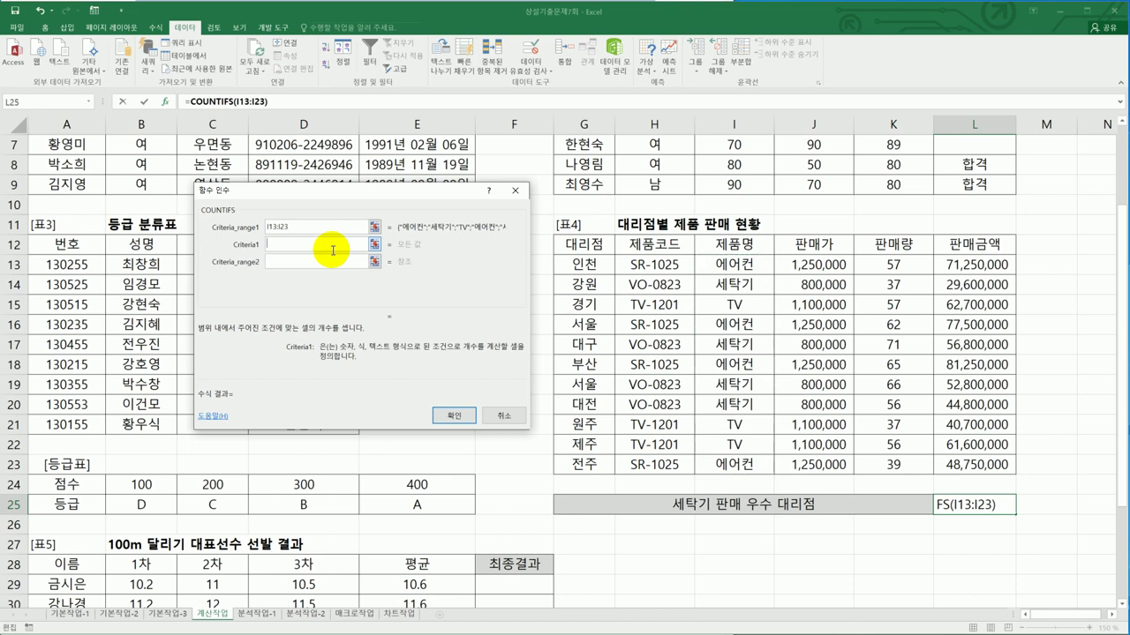
{"action": "type", "text": "세탁기"}
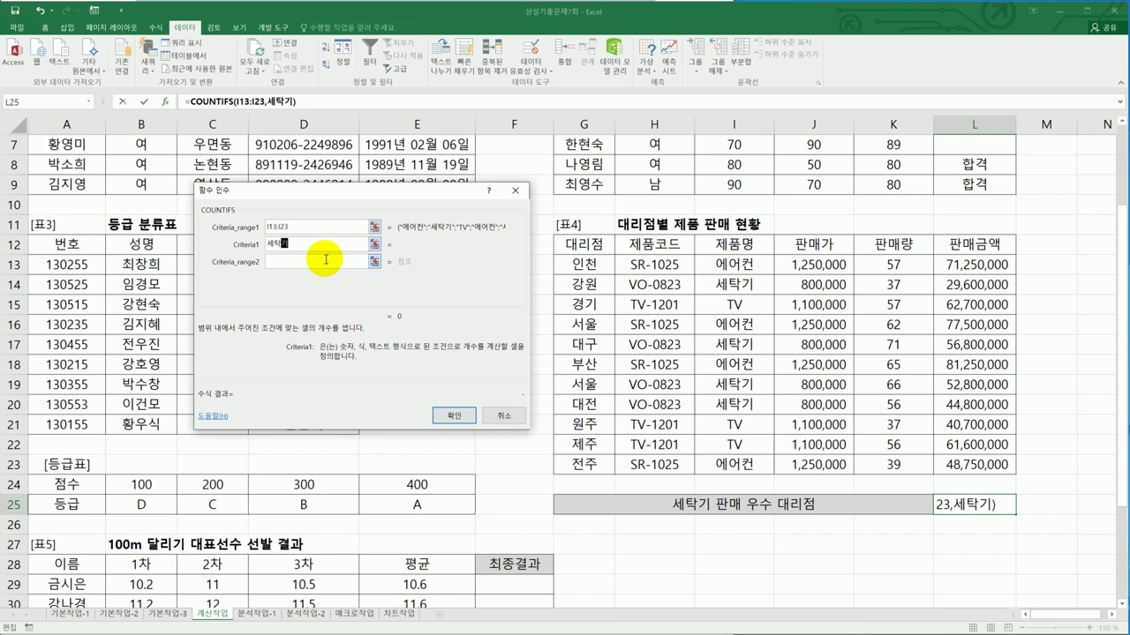
{"action": "left_click", "coordinate": [327, 262]}
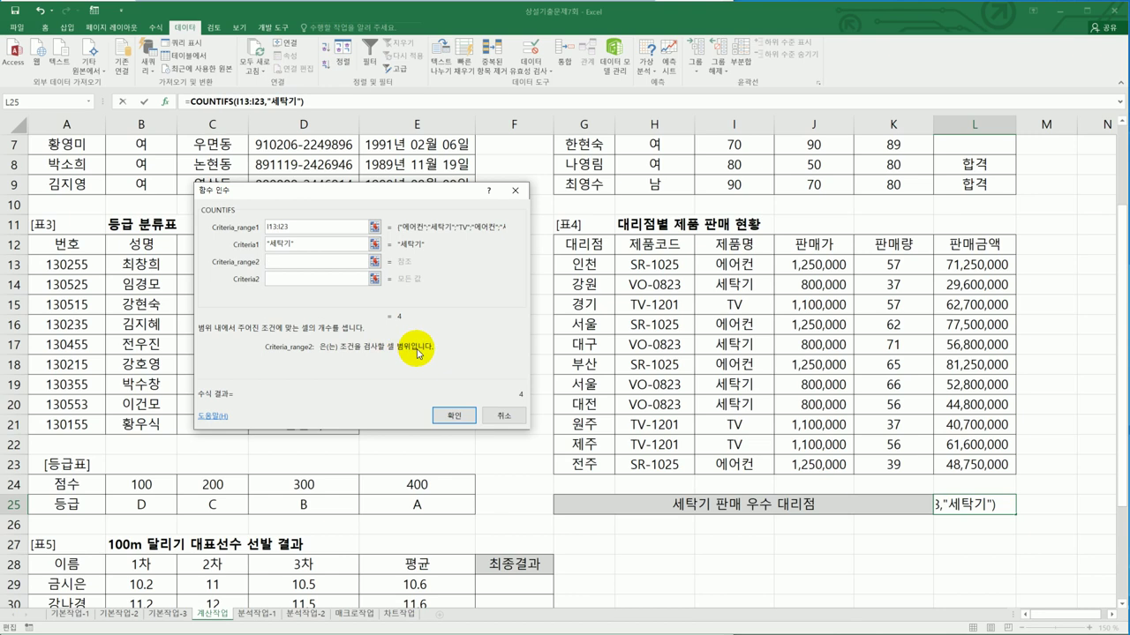
{"action": "left_click_drag", "start_coordinate": [877, 263], "coordinate": [891, 465]}
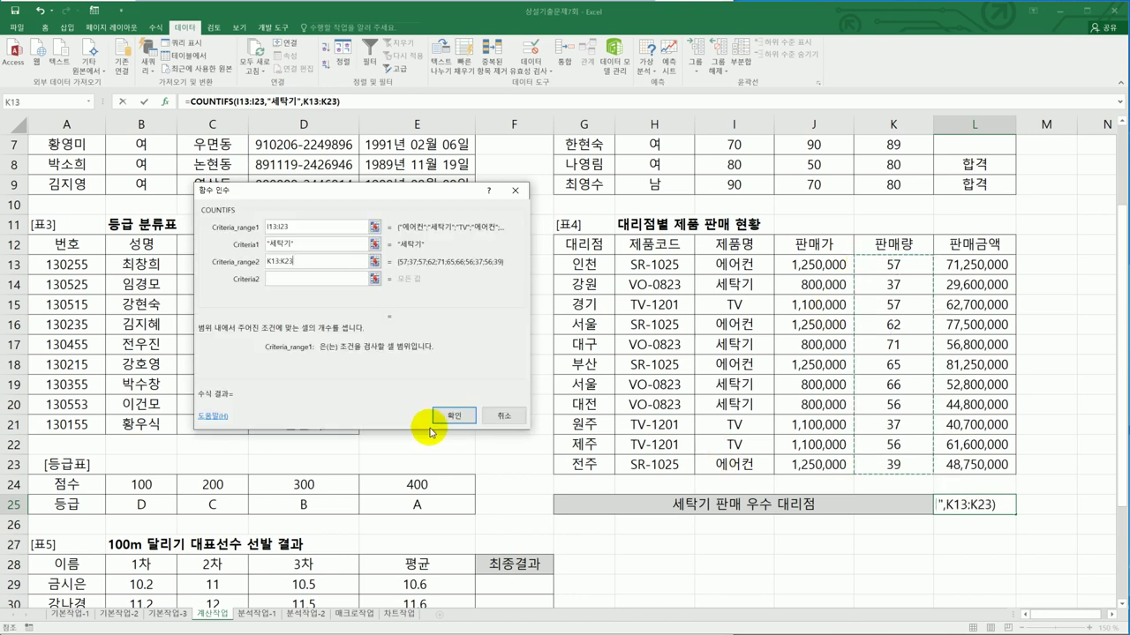
{"action": "left_click", "coordinate": [287, 281]}
{"action": "type", "text": ">=60"}
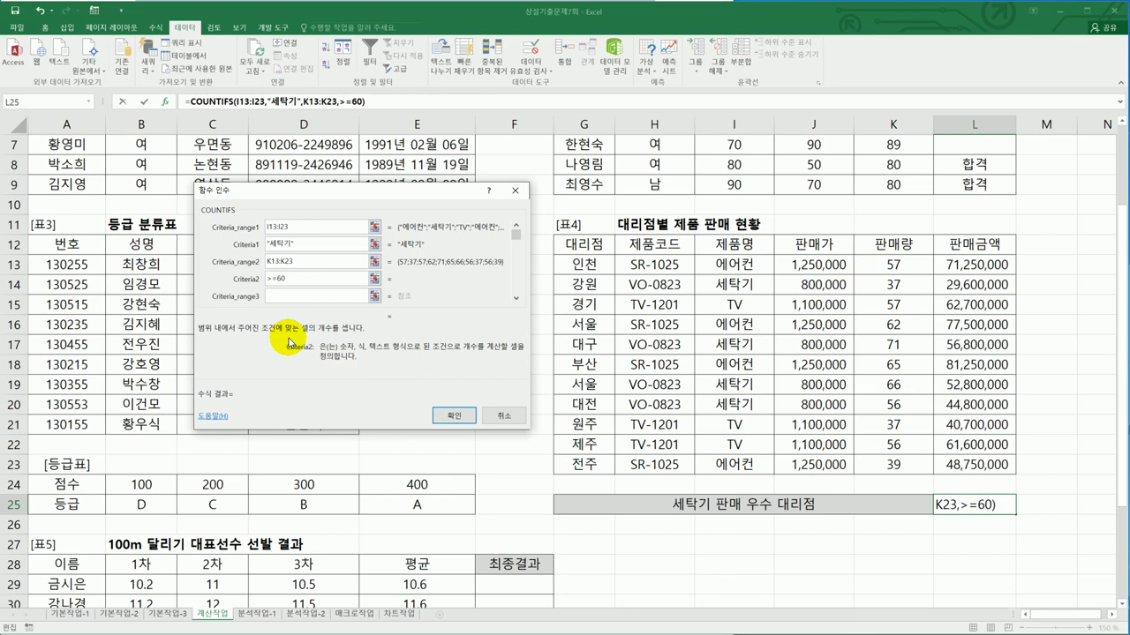
{"action": "left_click", "coordinate": [454, 419]}
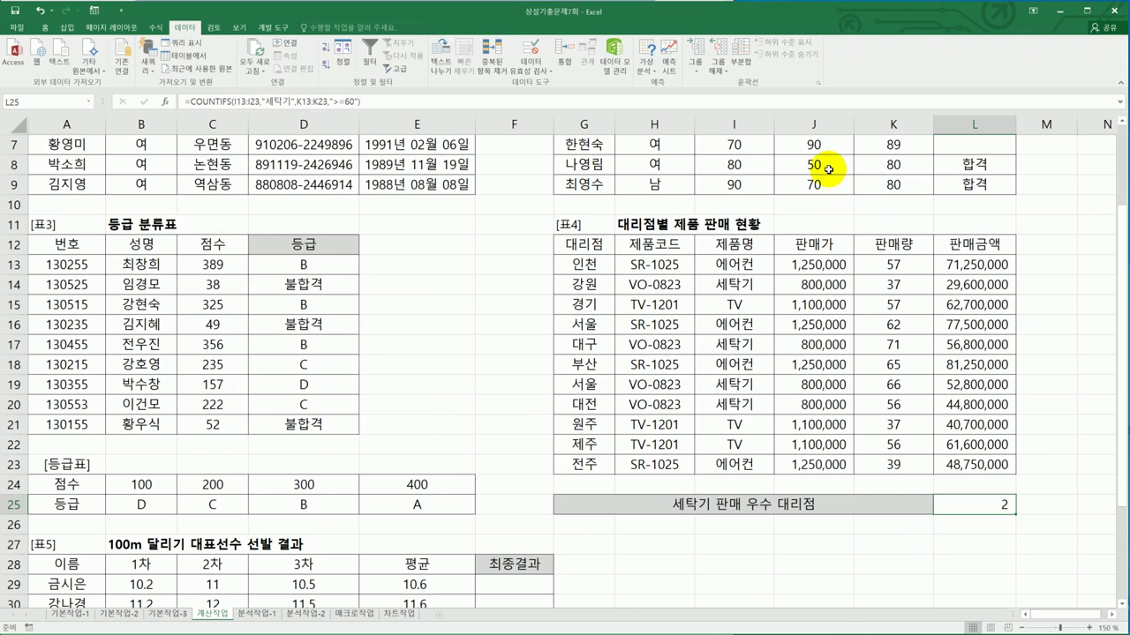
Check the instructions, then scroll down to 표5 and select F29 in the 최종결과 column.
{"action": "key", "text": "alt+Tab"}
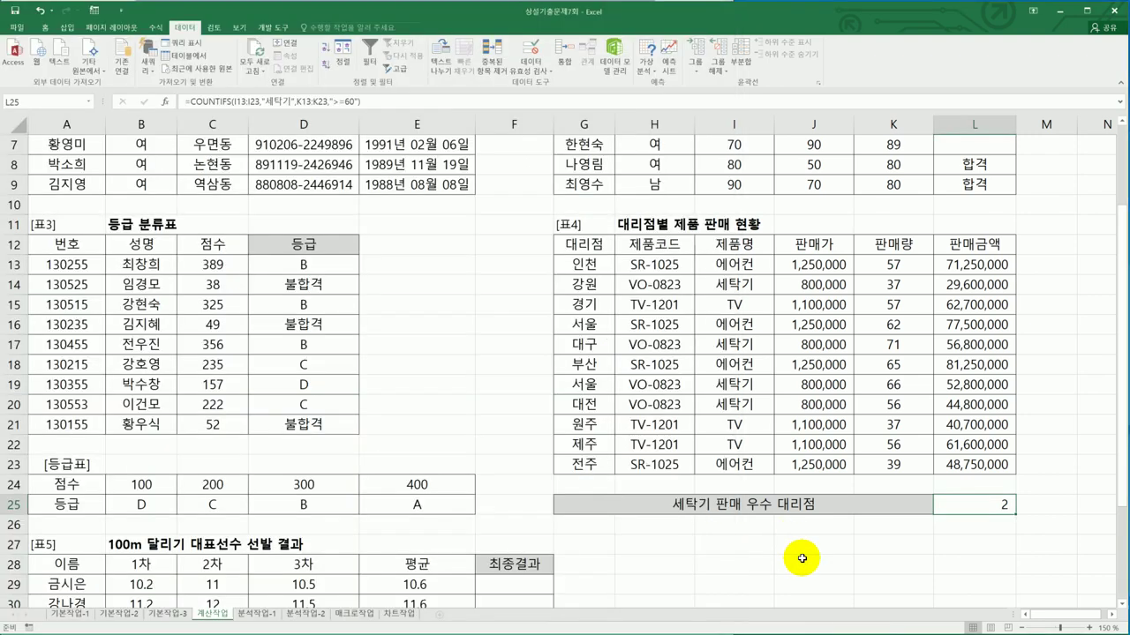
{"action": "scroll", "coordinate": [518, 499], "scroll_direction": "down", "scroll_amount": 2}
{"action": "scroll", "coordinate": [518, 500], "scroll_direction": "down", "scroll_amount": 2}
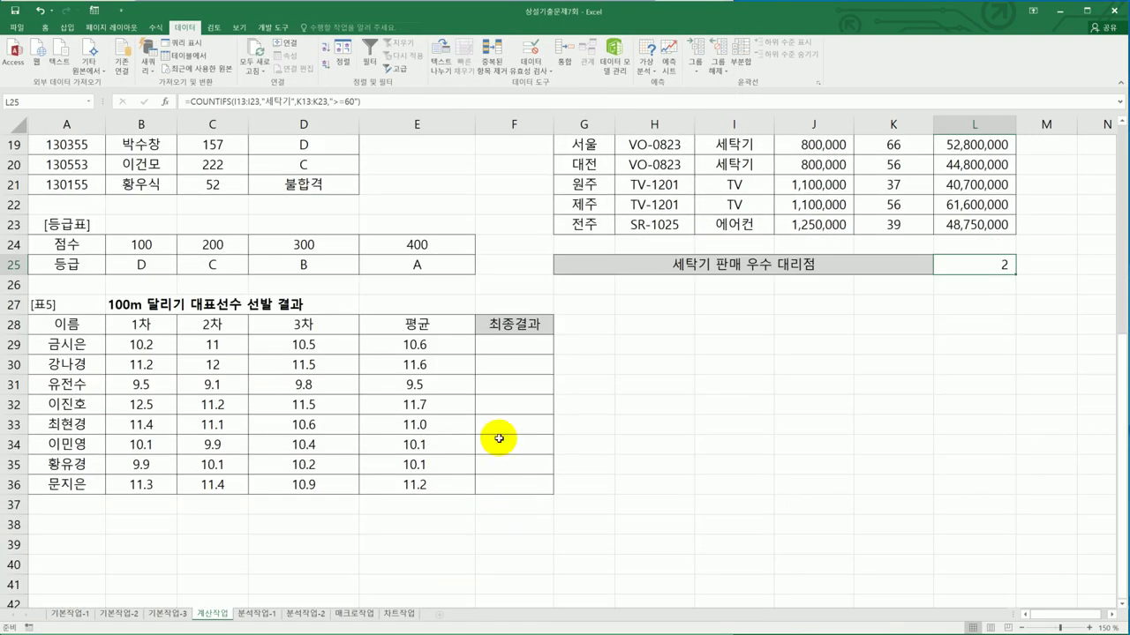
{"action": "left_click", "coordinate": [505, 346]}
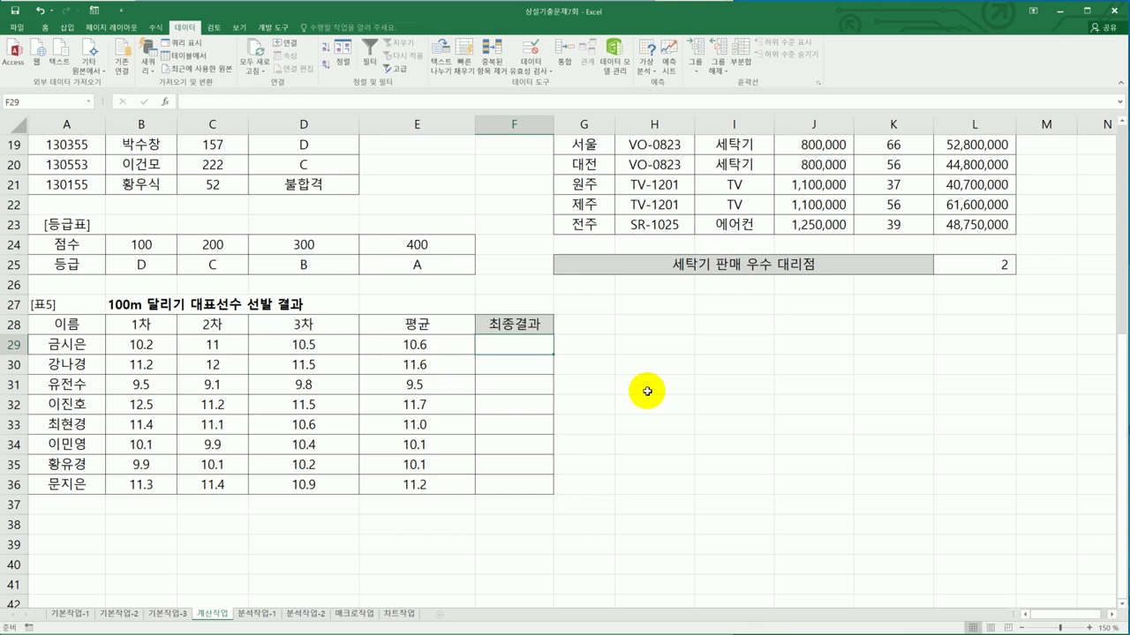
Start =RANK.EQ in F29 from the autocomplete list and open its Function Arguments dialog.
{"action": "type", "text": "="}
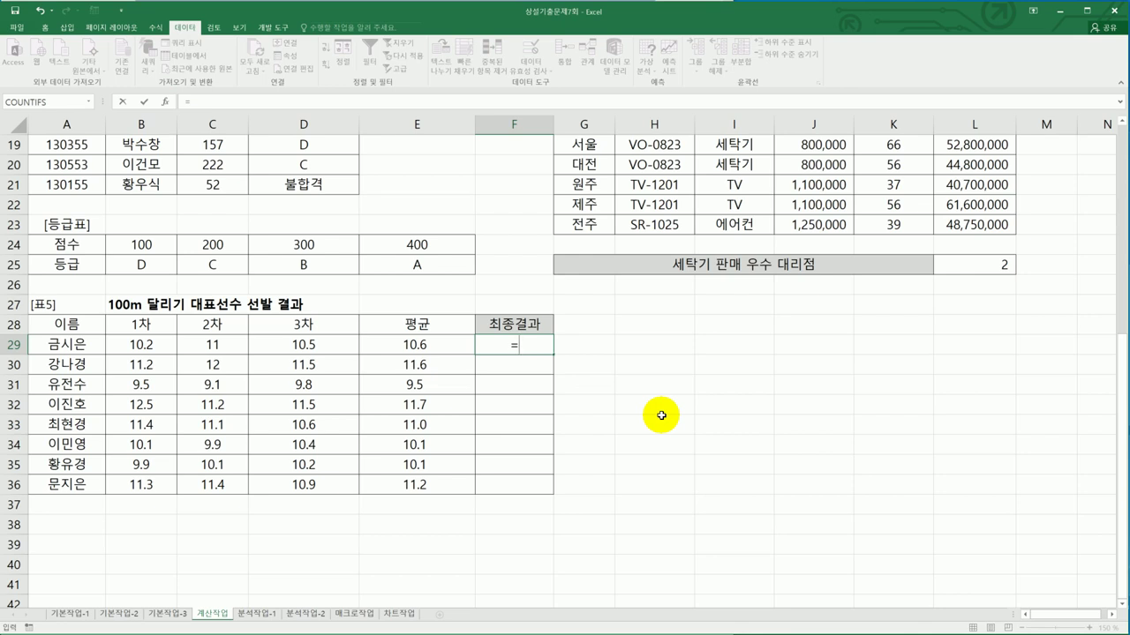
{"action": "type", "text": "ran"}
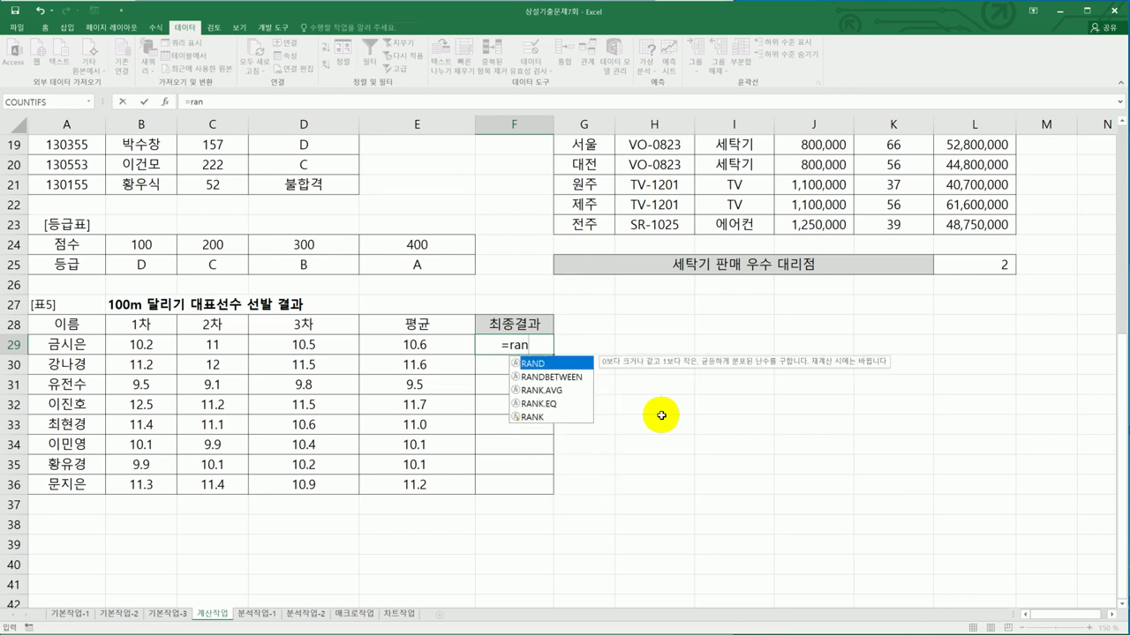
{"action": "left_click", "coordinate": [558, 404]}
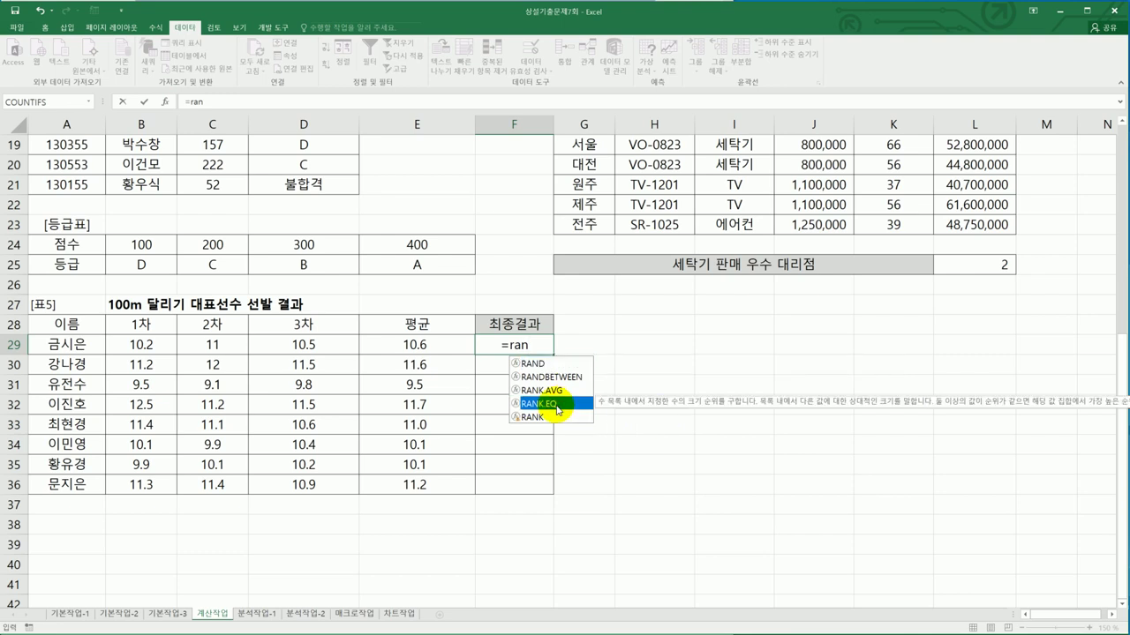
{"action": "double_click", "coordinate": [556, 404]}
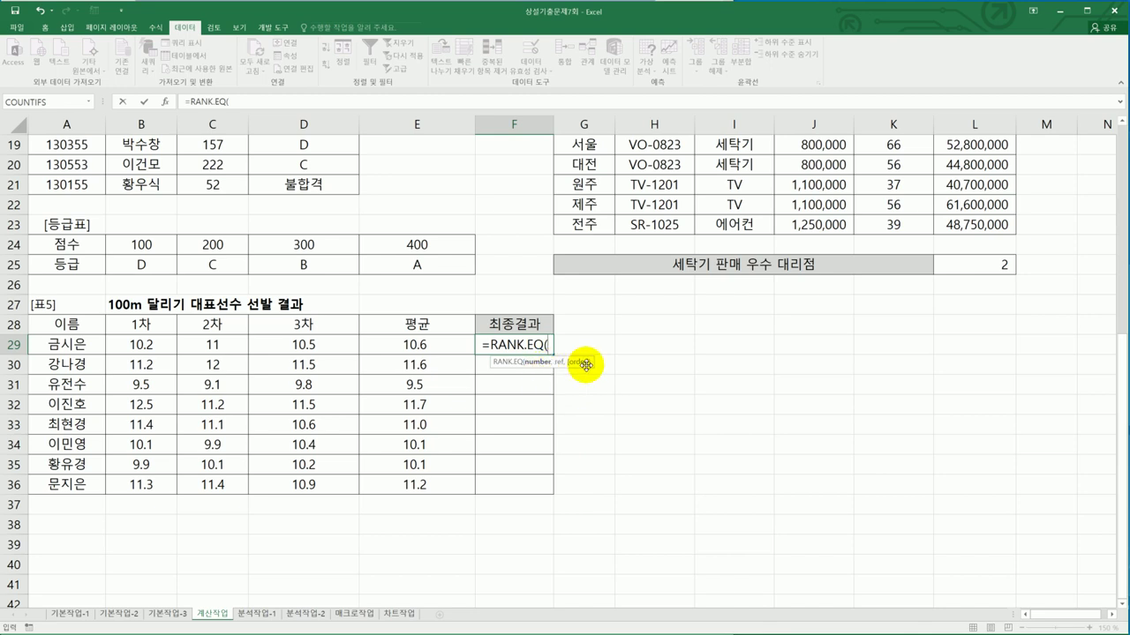
{"action": "left_click", "coordinate": [166, 105]}
{"action": "left_click_drag", "start_coordinate": [375, 199], "coordinate": [766, 301]}
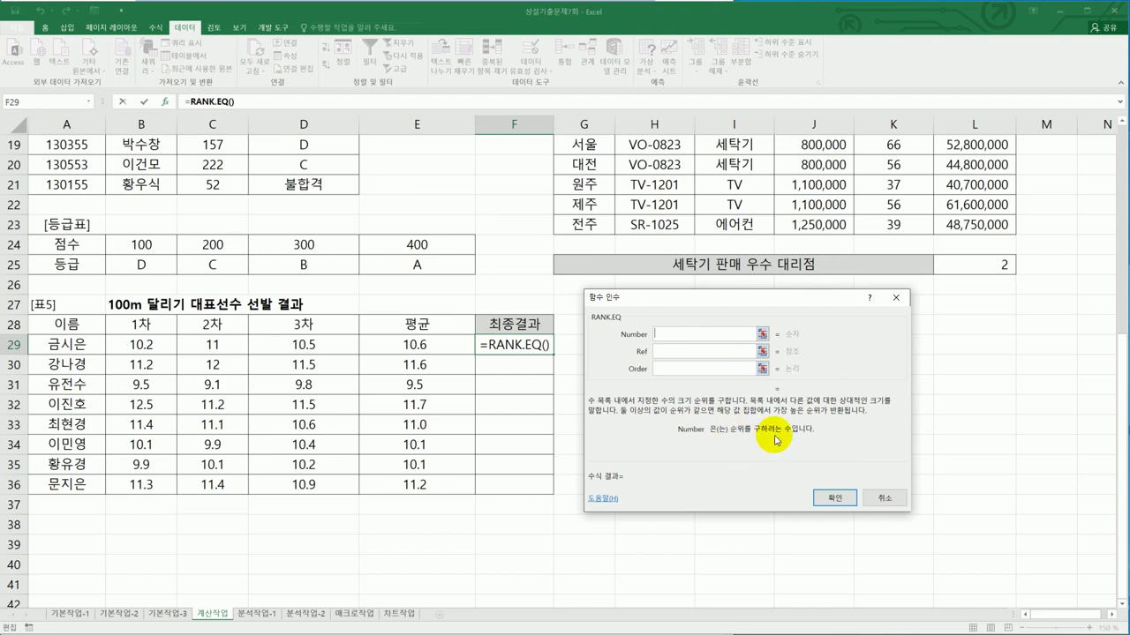
Enter =RANK.EQ(E29,$E$29:$E$36,1) in F29 and fill it down to F36.
{"action": "left_click", "coordinate": [437, 344]}
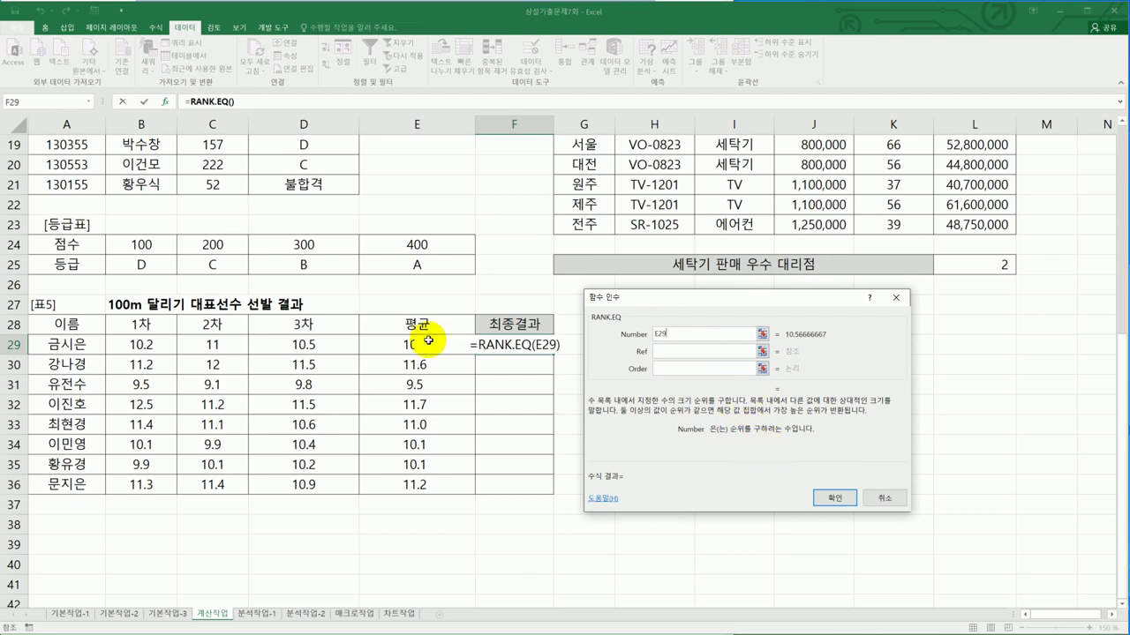
{"action": "left_click", "coordinate": [684, 353]}
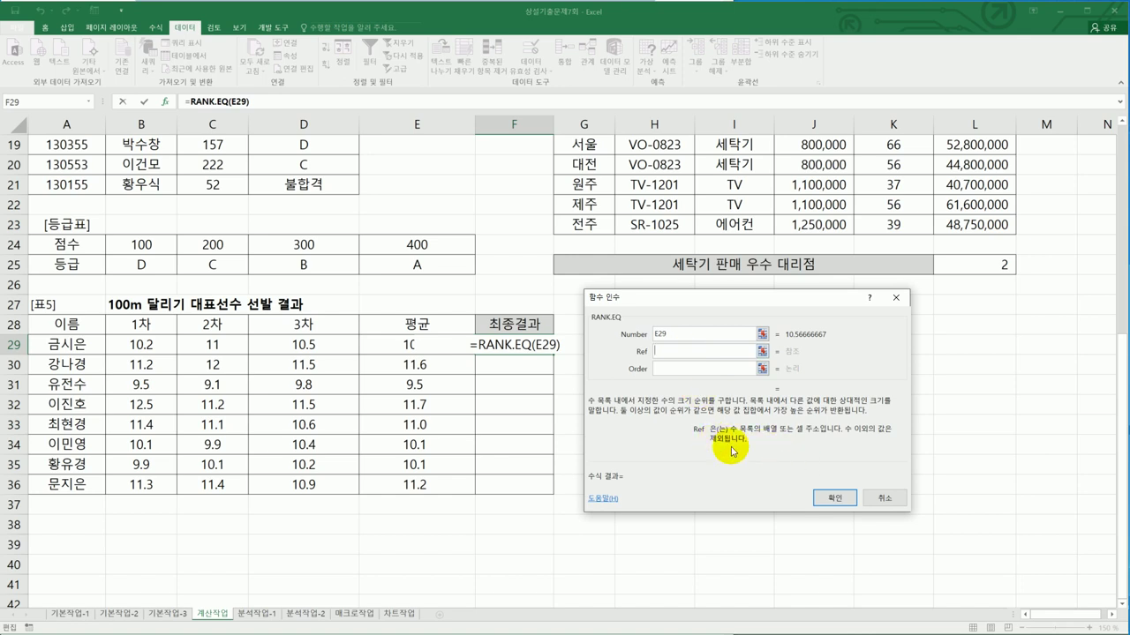
{"action": "left_click_drag", "start_coordinate": [365, 344], "coordinate": [403, 487]}
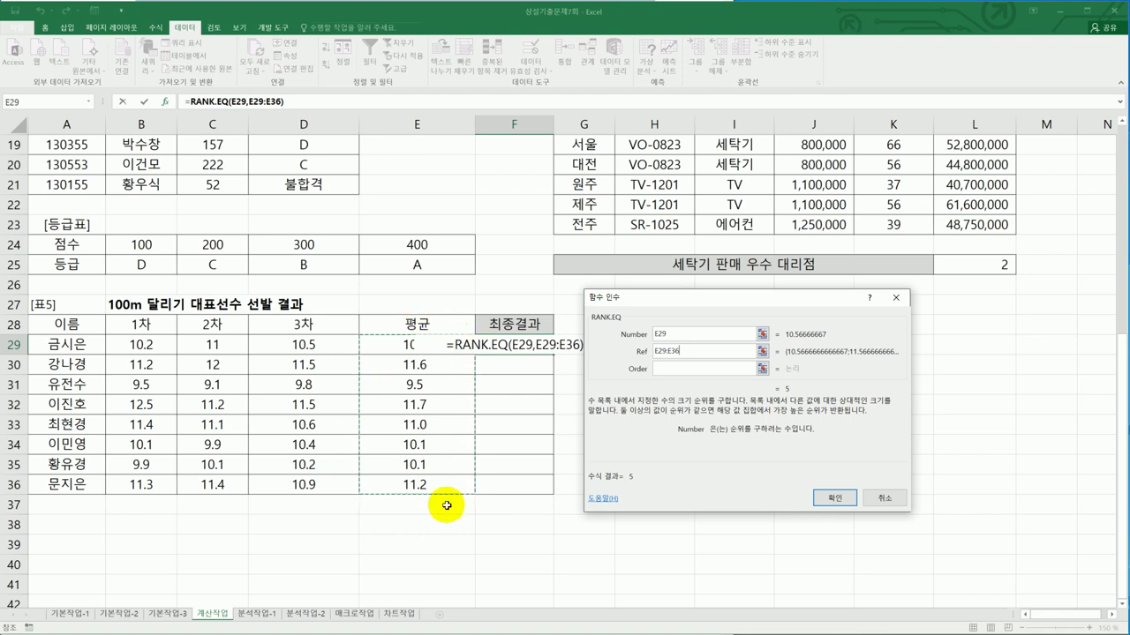
{"action": "key", "text": "F4"}
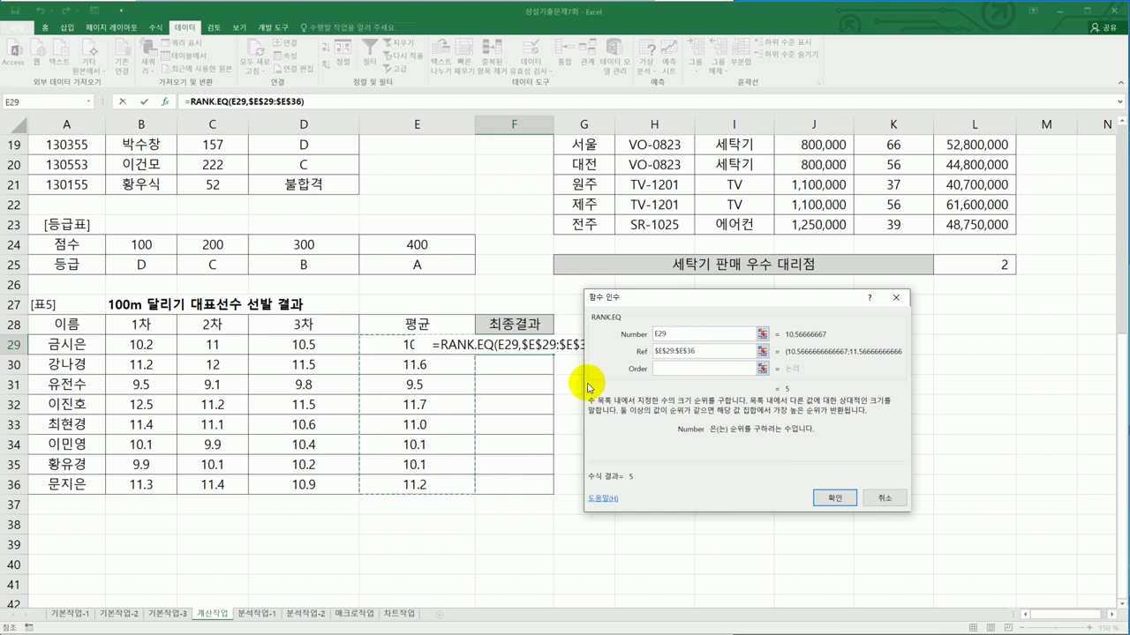
{"action": "left_click", "coordinate": [660, 370]}
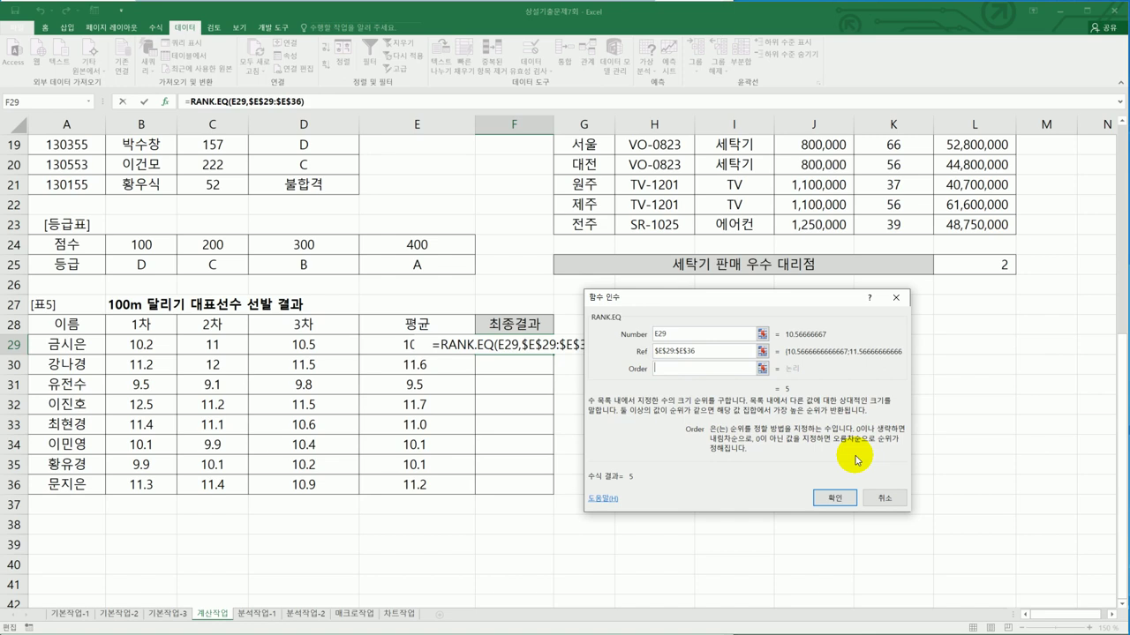
{"action": "type", "text": "1"}
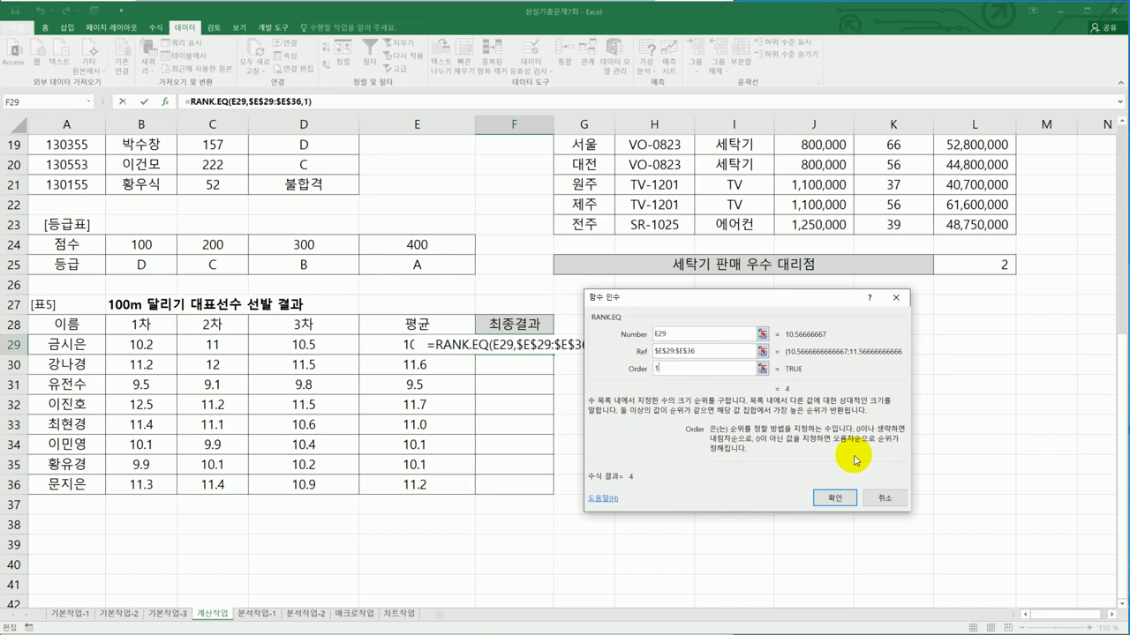
{"action": "left_click", "coordinate": [834, 498]}
{"action": "left_click_drag", "start_coordinate": [547, 353], "coordinate": [554, 495]}
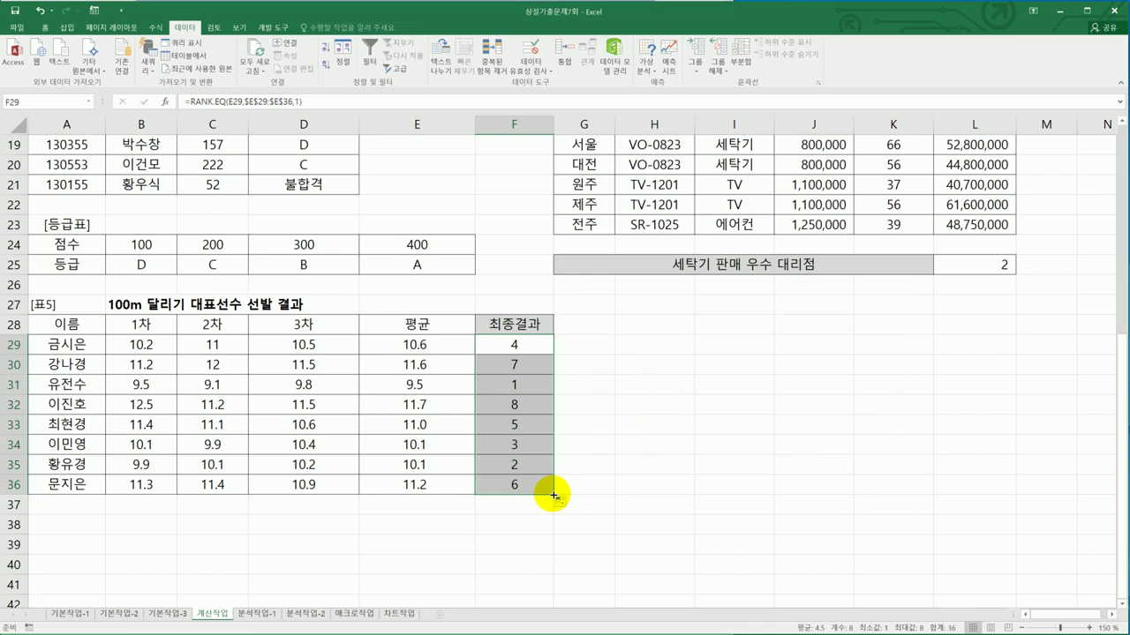
Recheck the exam question and reselect F29 on the sheet.
{"action": "key", "text": "alt+Tab"}
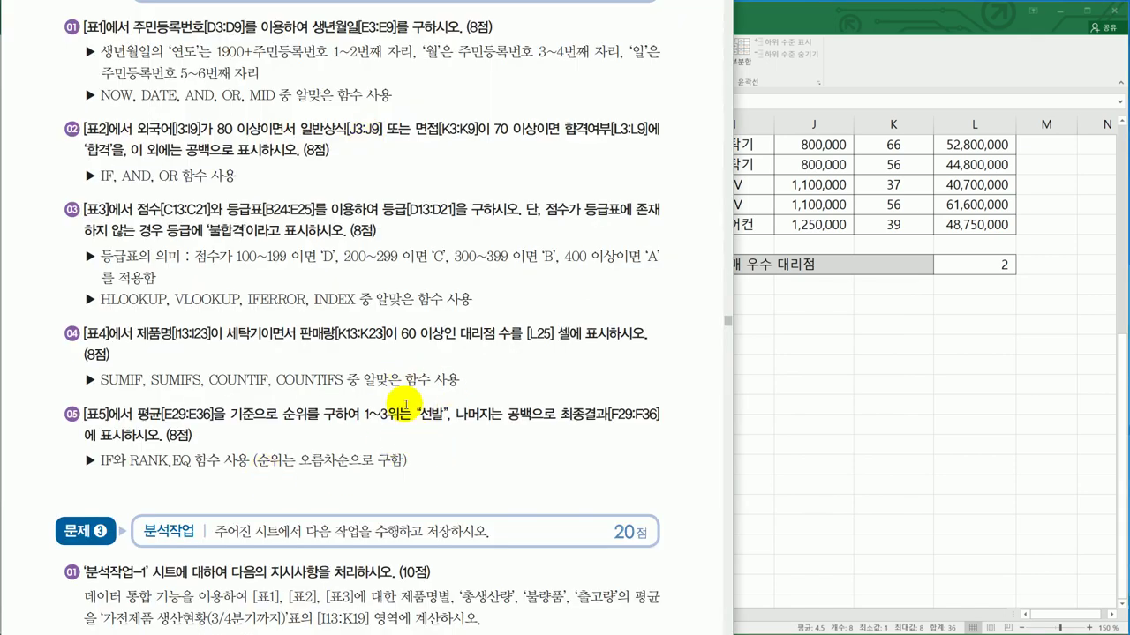
{"action": "key", "text": "alt+Tab"}
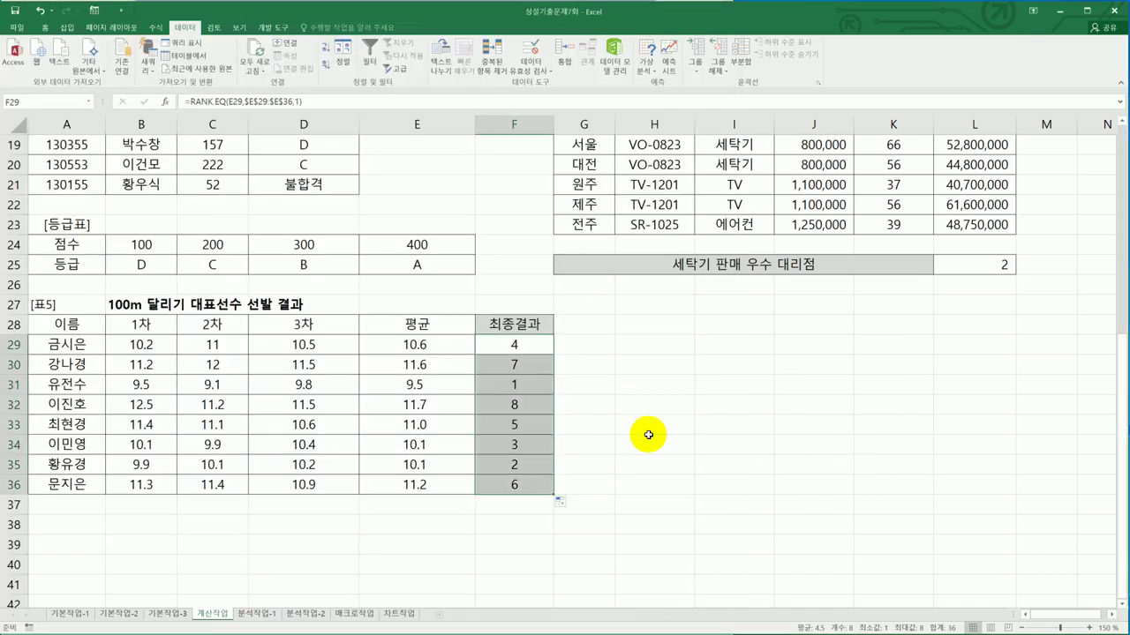
{"action": "left_click", "coordinate": [509, 349]}
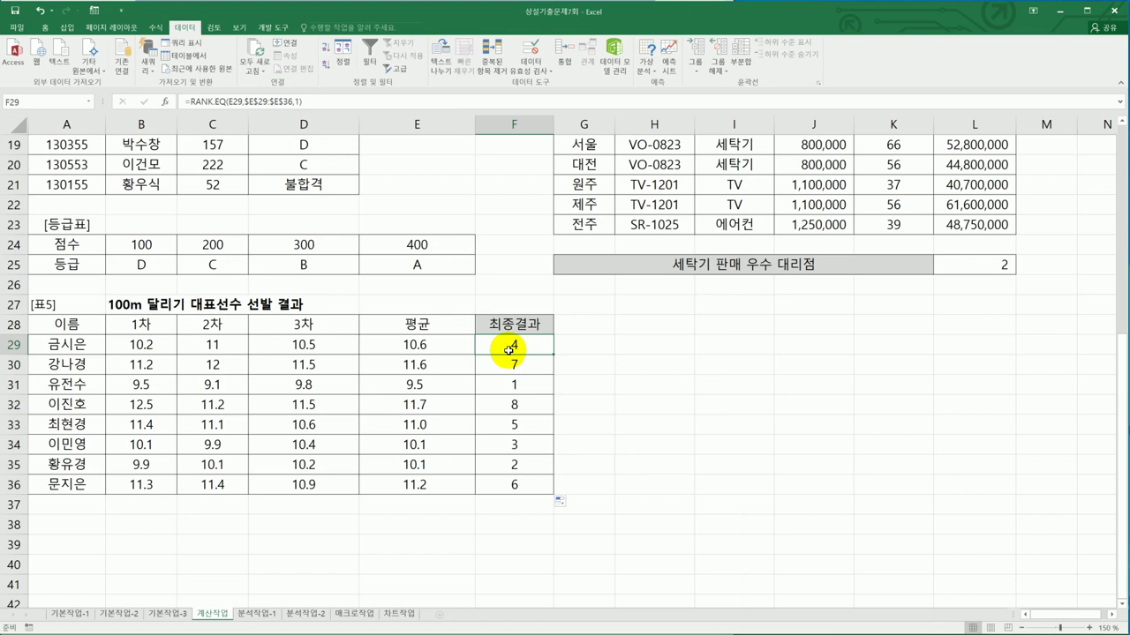
Change F29 to =IF(RANK.EQ(E29,$E$29:$E$36,1)<=3,"선발","") and fill it down to F36.
{"action": "left_click", "coordinate": [196, 102]}
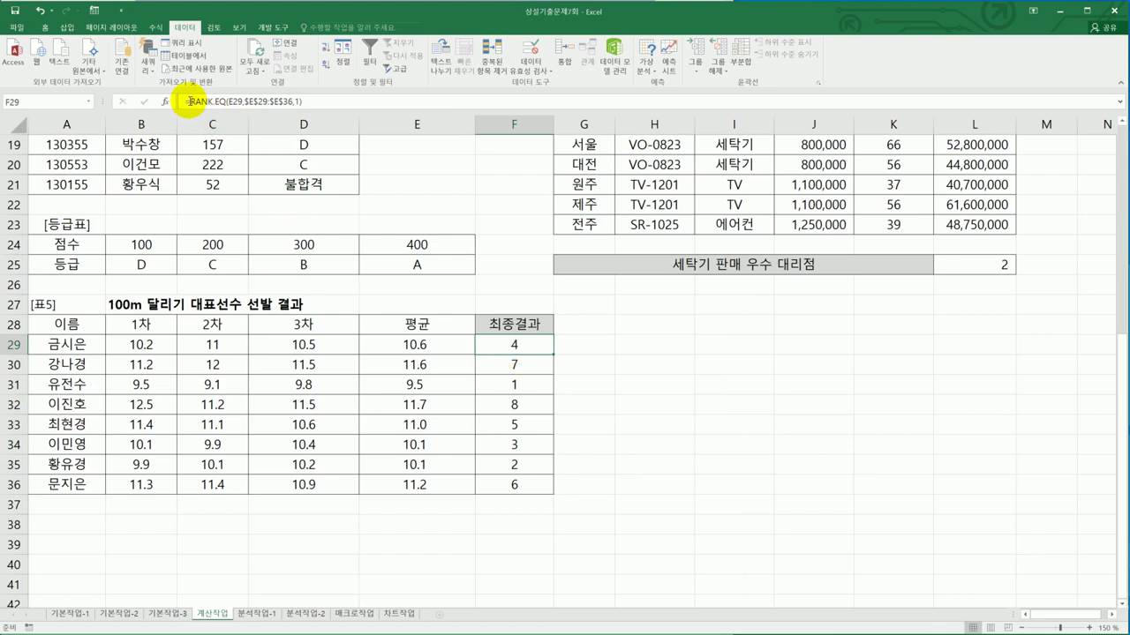
{"action": "type", "text": "if"}
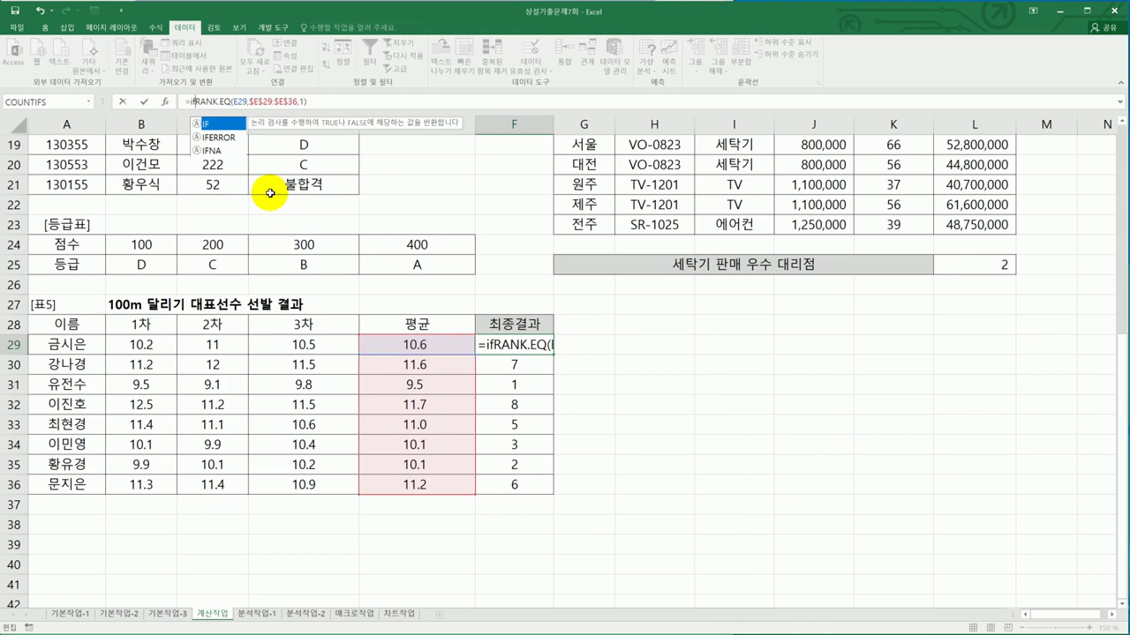
{"action": "double_click", "coordinate": [222, 125]}
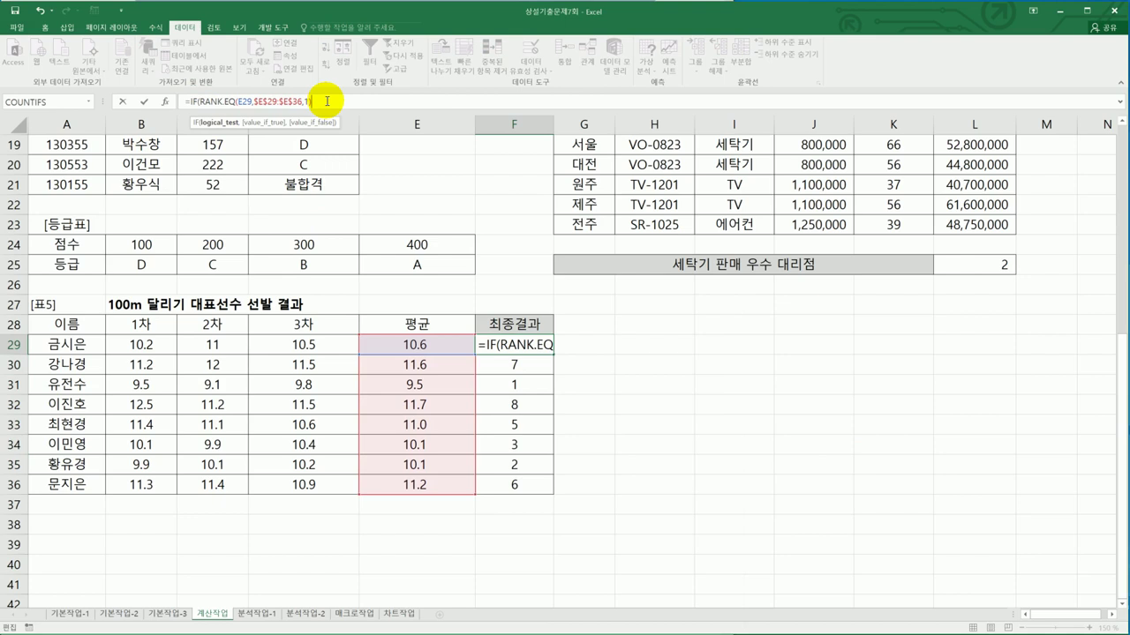
{"action": "left_click", "coordinate": [327, 102]}
{"action": "type", "text": "<=3"}
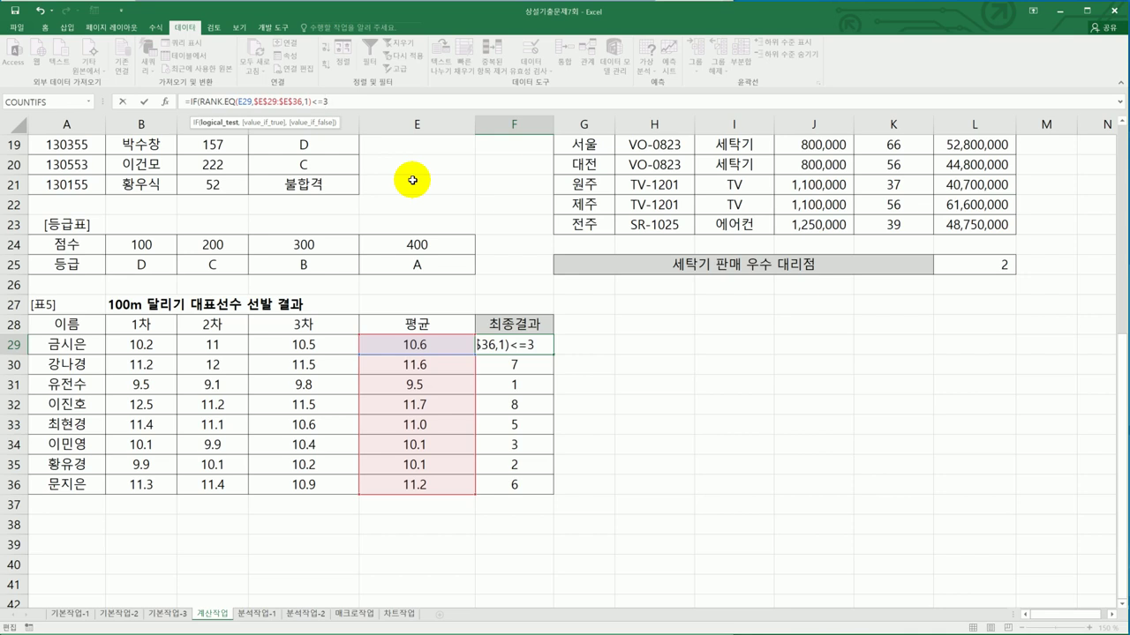
{"action": "type", "text": ",\"선발\",\"\""}
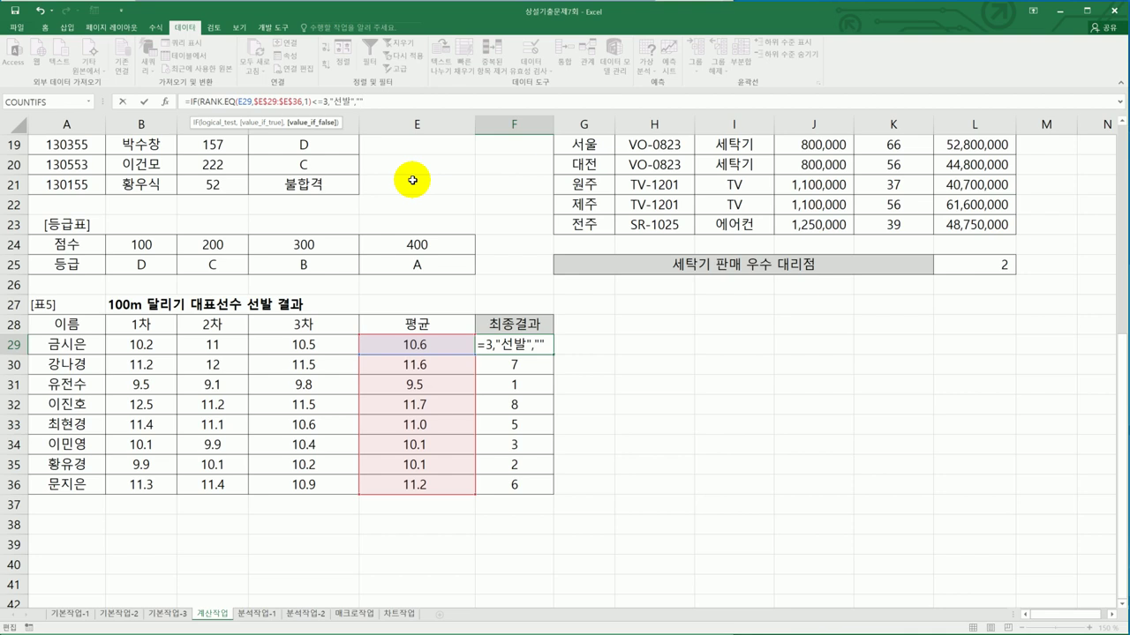
{"action": "type", "text": ")"}
{"action": "key", "text": "Return"}
{"action": "left_click", "coordinate": [526, 346]}
{"action": "left_click_drag", "start_coordinate": [554, 354], "coordinate": [541, 488]}
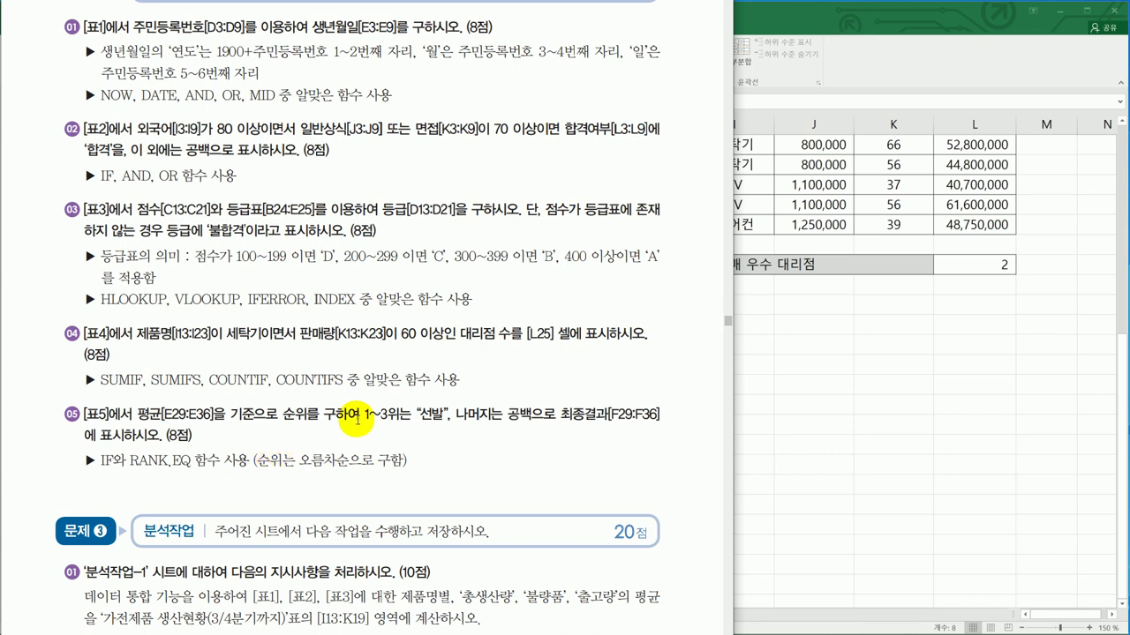
Scroll the PDF to the 분석작업-2 instructions, then switch to the 분석작업-1 sheet.
{"action": "scroll", "coordinate": [358, 421], "scroll_direction": "down", "scroll_amount": 5}
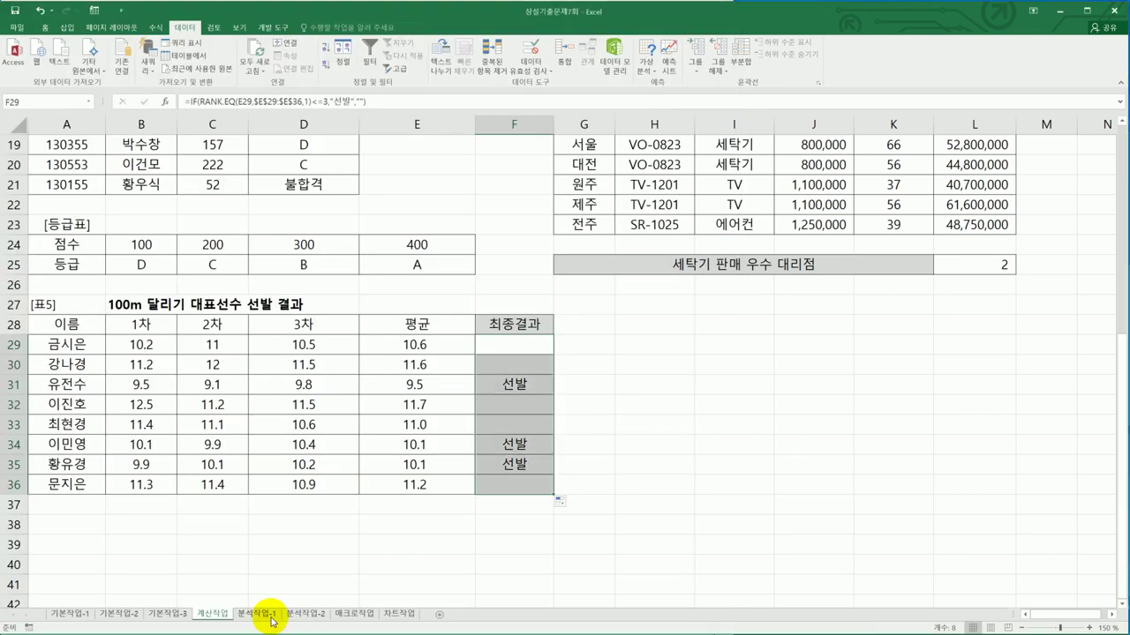
{"action": "left_click", "coordinate": [258, 614]}
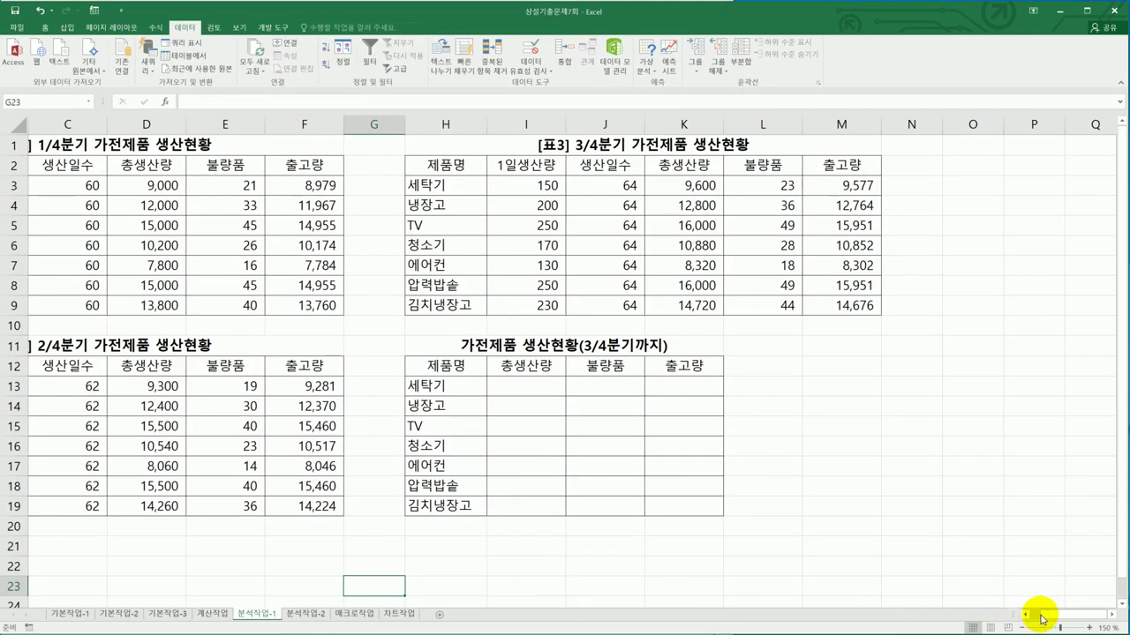
Select the destination range H12:K19 and briefly check the exam questions.
{"action": "left_click_drag", "start_coordinate": [1034, 616], "coordinate": [1027, 616]}
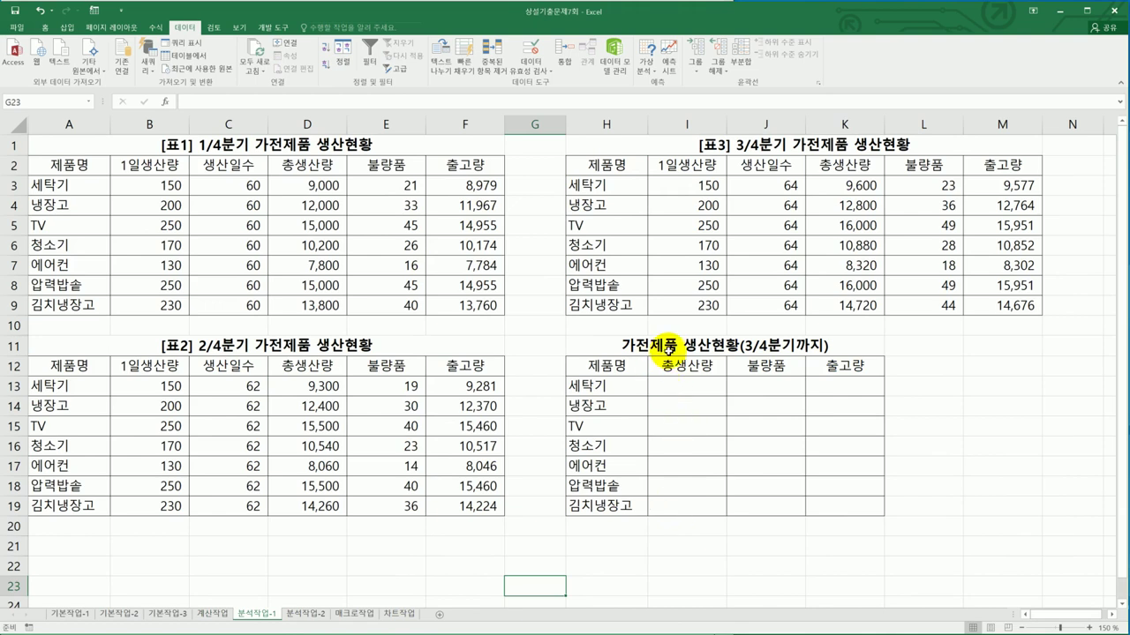
{"action": "left_click_drag", "start_coordinate": [615, 370], "coordinate": [820, 507]}
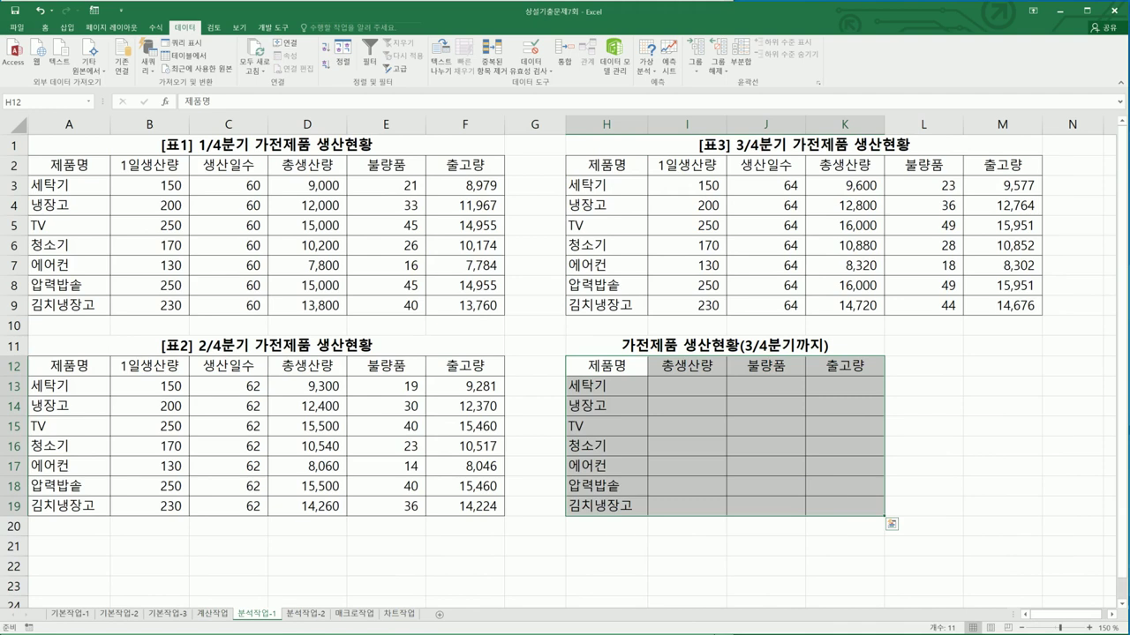
{"action": "key", "text": "alt+Tab"}
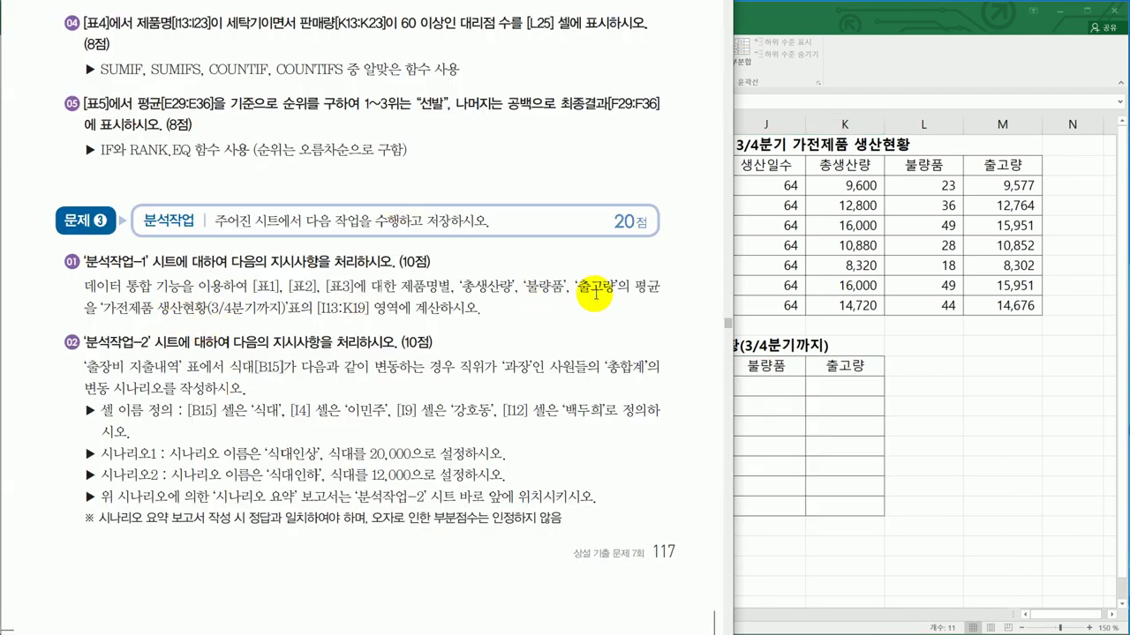
{"action": "key", "text": "alt+Tab"}
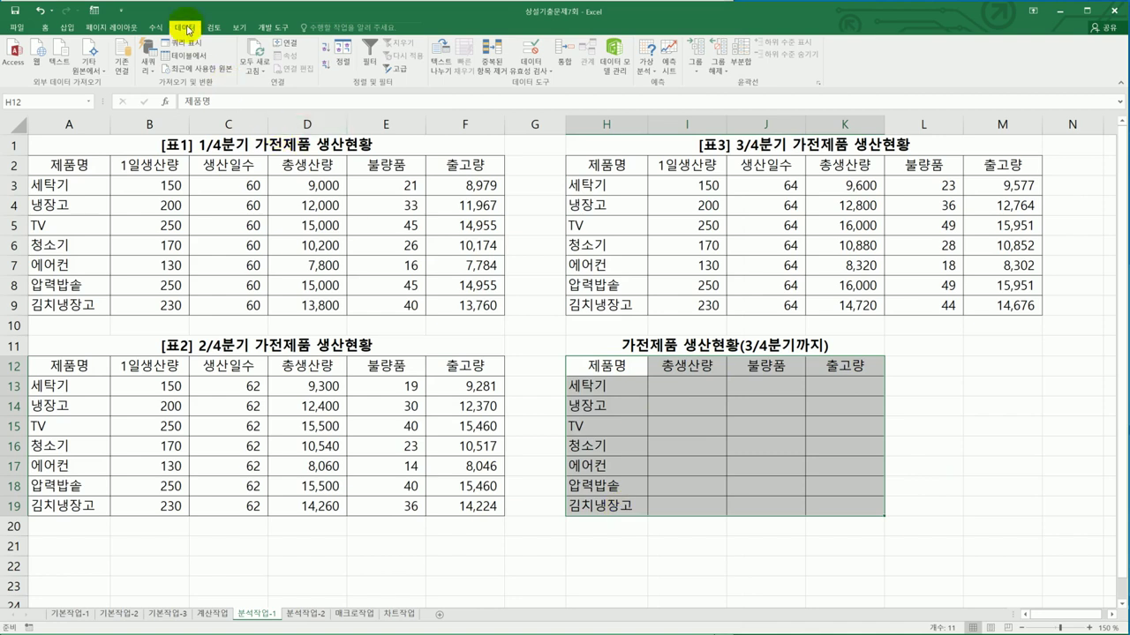
Open Data > 통합 and set the summary function to 평균.
{"action": "left_click", "coordinate": [567, 65]}
{"action": "left_click_drag", "start_coordinate": [755, 306], "coordinate": [881, 275]}
{"action": "left_click", "coordinate": [829, 306]}
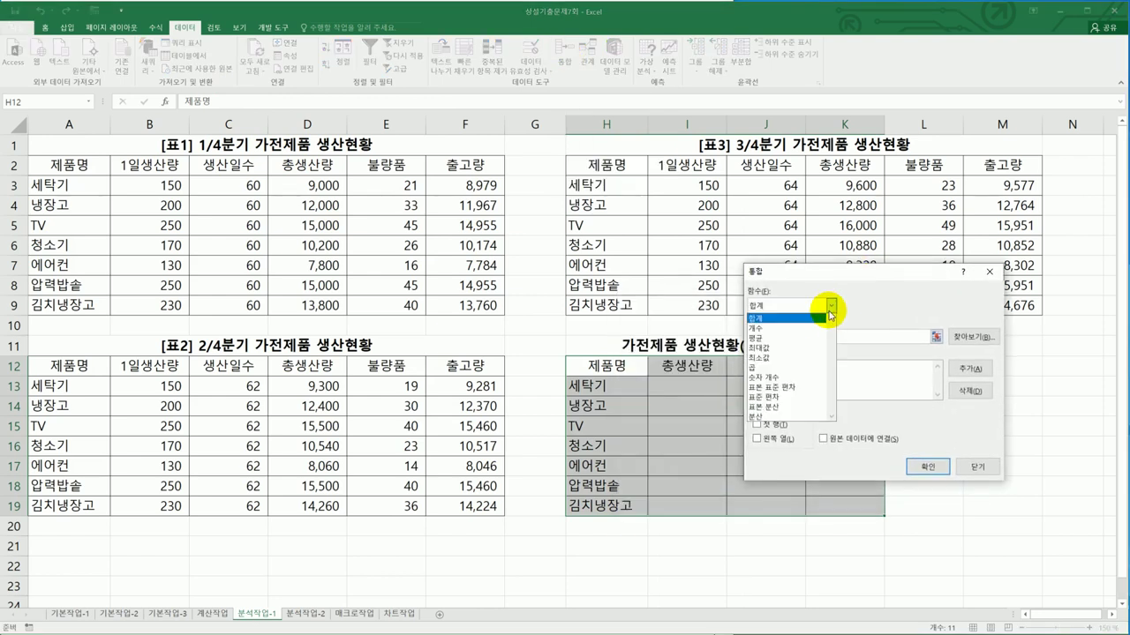
{"action": "left_click", "coordinate": [812, 339]}
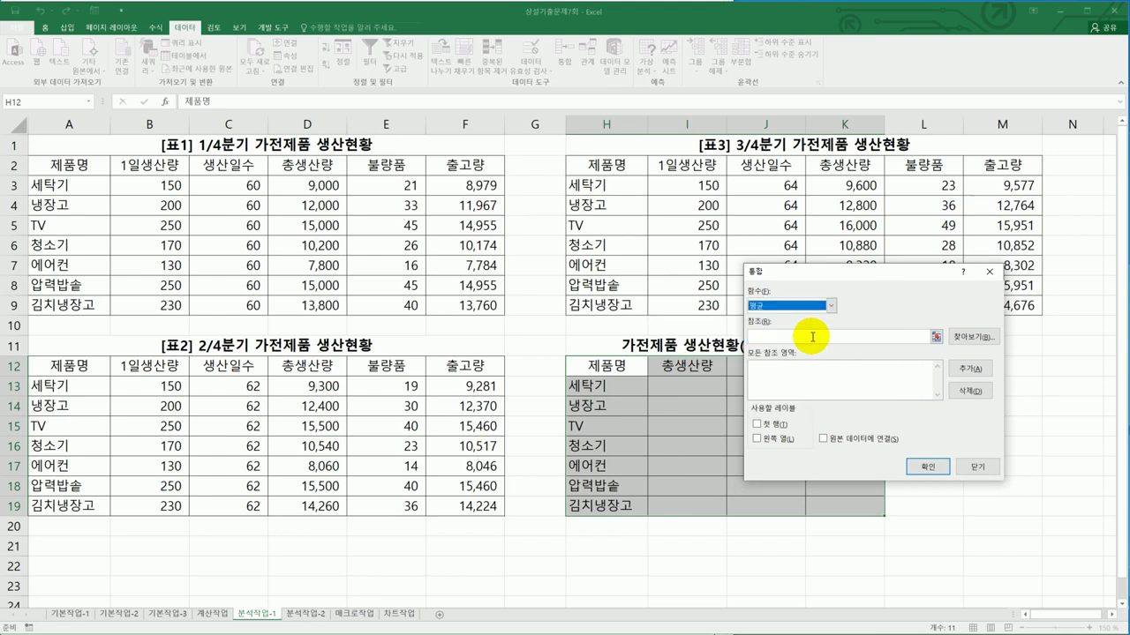
Add sources A2:F9, A12:F19 and H2:M9, use 첫 행 and 왼쪽 열 labels, and consolidate.
{"action": "left_click", "coordinate": [812, 336]}
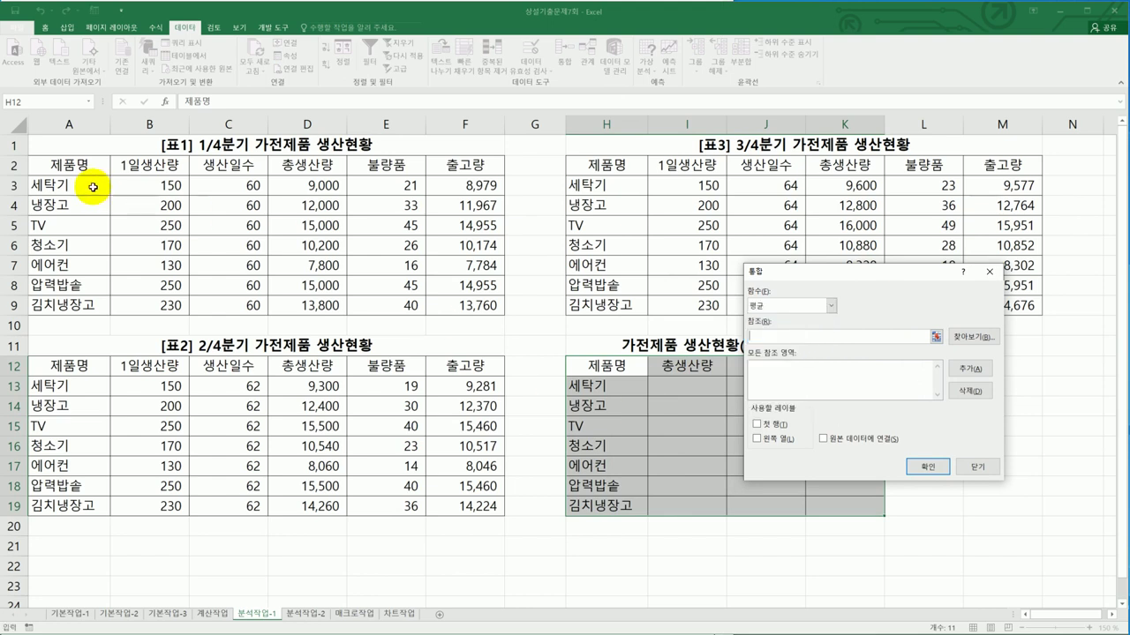
{"action": "left_click_drag", "start_coordinate": [84, 168], "coordinate": [465, 304]}
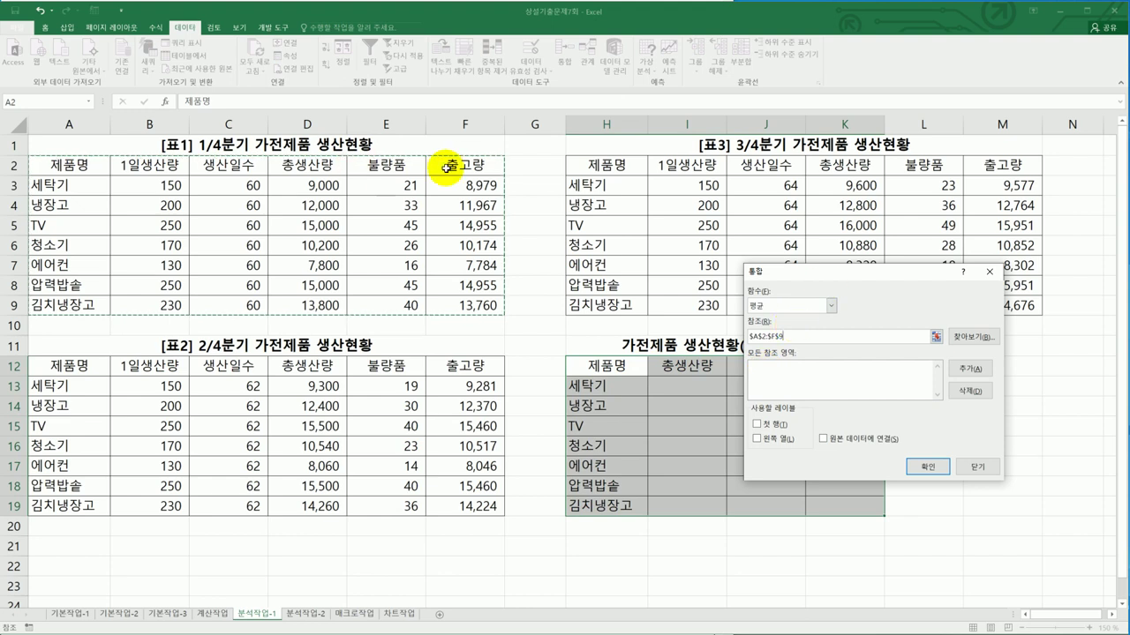
{"action": "left_click", "coordinate": [966, 369]}
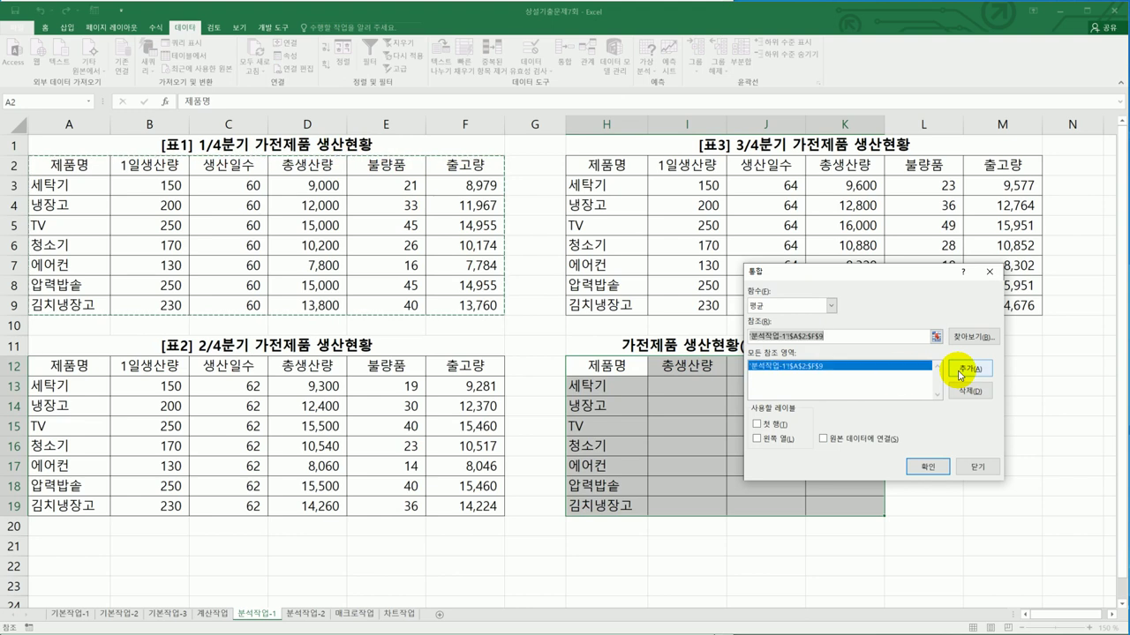
{"action": "left_click_drag", "start_coordinate": [98, 367], "coordinate": [481, 506]}
{"action": "left_click", "coordinate": [962, 377]}
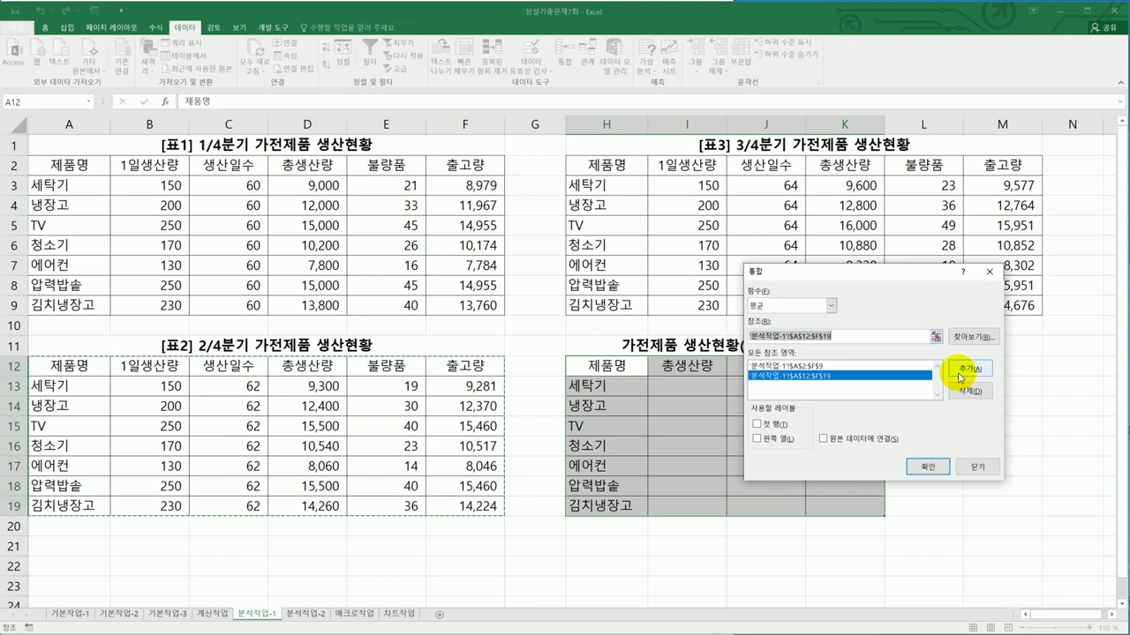
{"action": "left_click_drag", "start_coordinate": [570, 168], "coordinate": [1017, 306]}
{"action": "left_click", "coordinate": [967, 371]}
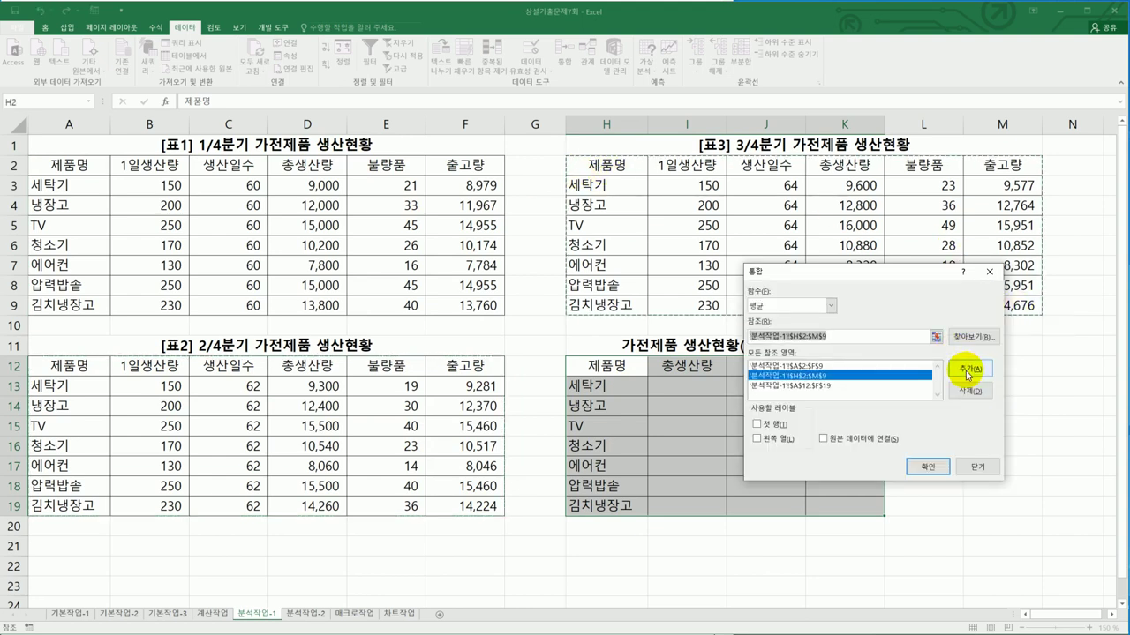
{"action": "left_click", "coordinate": [759, 425]}
{"action": "left_click", "coordinate": [776, 441]}
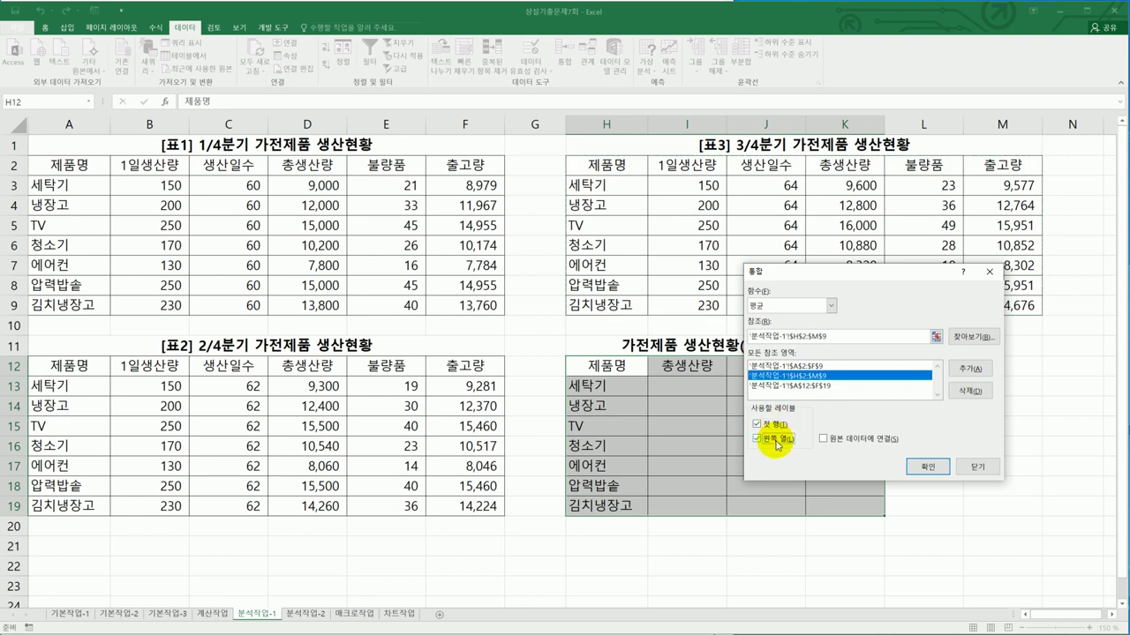
{"action": "left_click", "coordinate": [927, 466]}
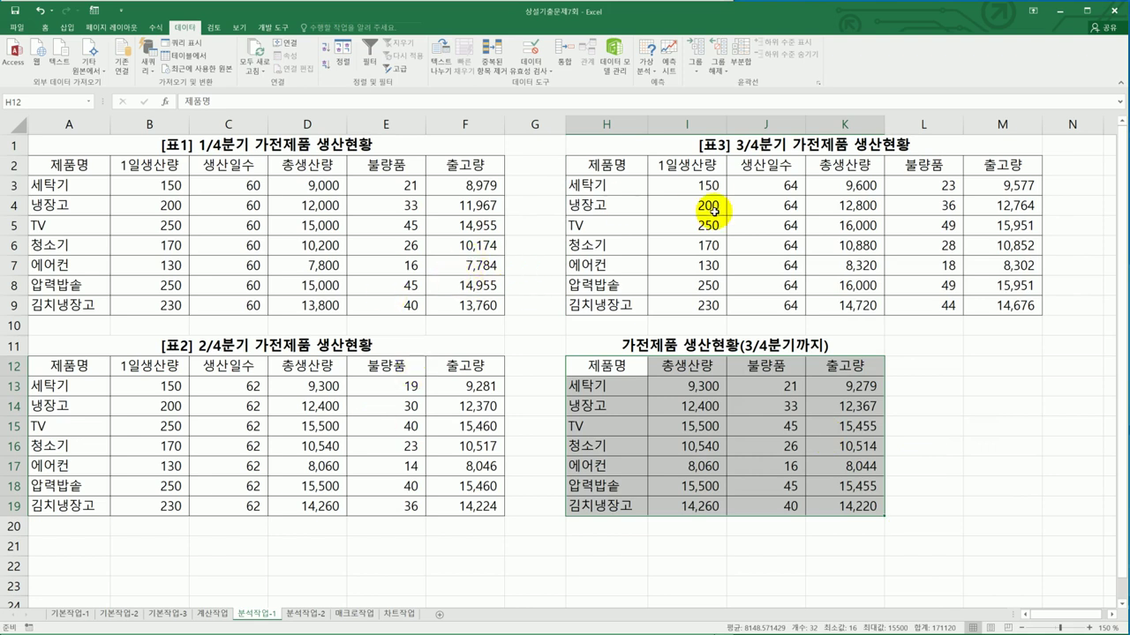
Inspect the averaged table, including the 총생산량 and 출고량 headers, then return to the exam questions.
{"action": "left_click", "coordinate": [607, 445]}
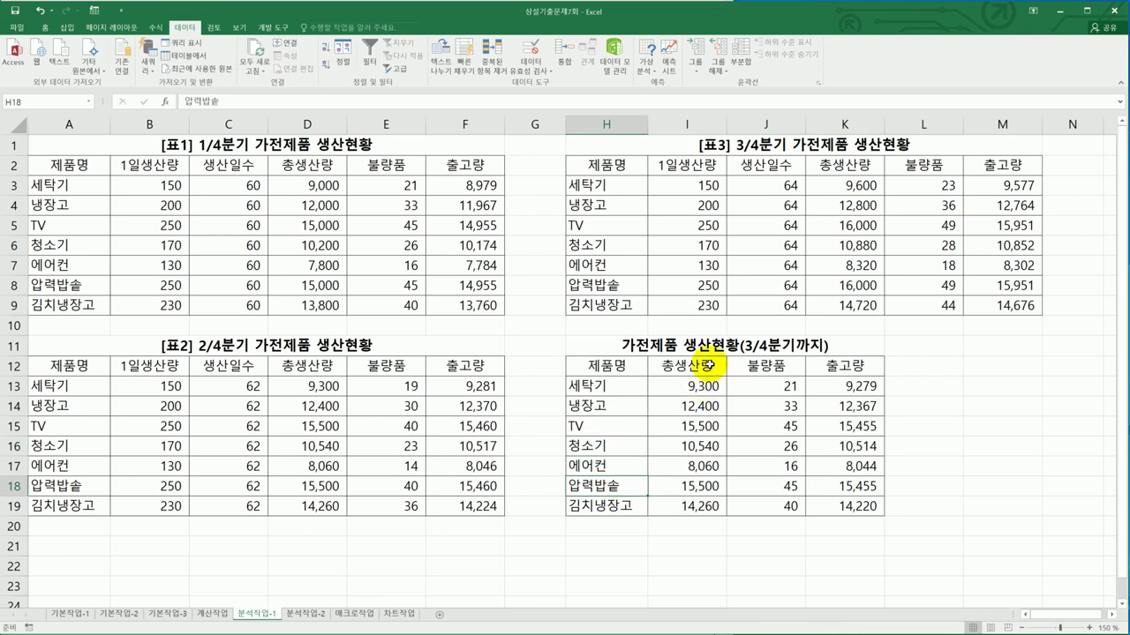
{"action": "left_click", "coordinate": [707, 366]}
{"action": "left_click", "coordinate": [846, 365]}
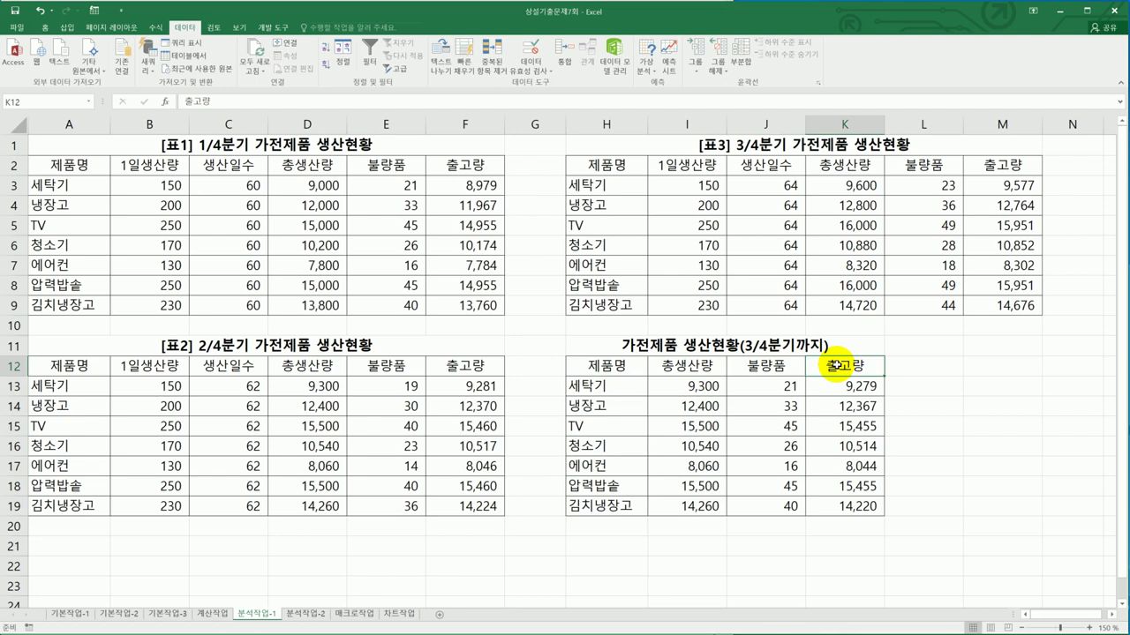
{"action": "key", "text": "alt+Tab"}
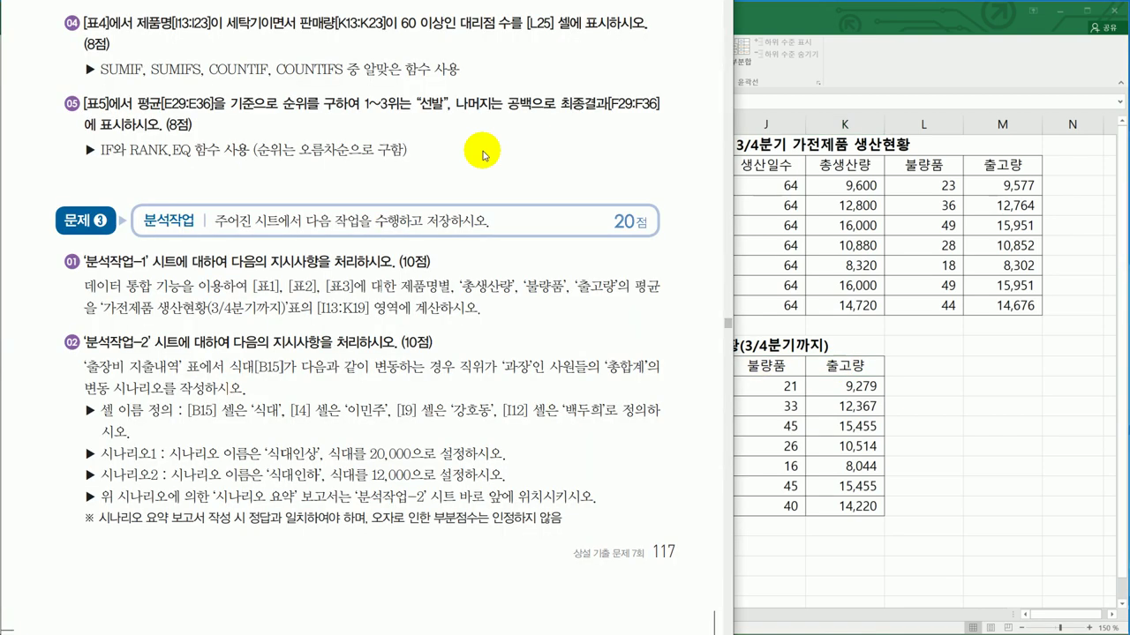
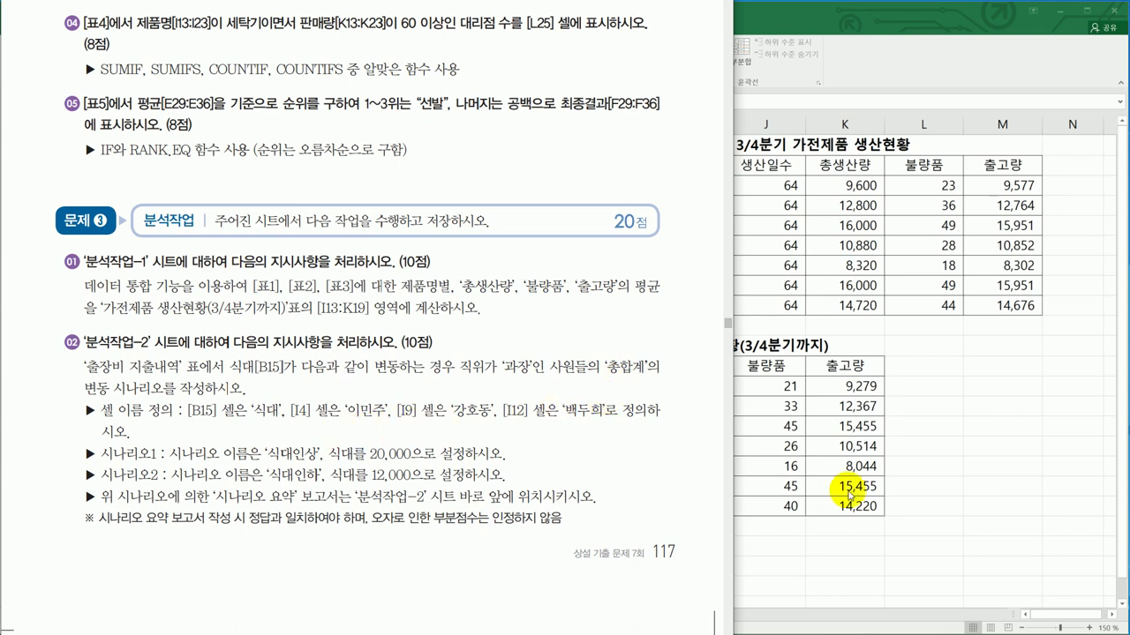
Go to the 분석작업-2 sheet and check which employees hold the 과장 rank.
{"action": "key", "text": "alt+Tab"}
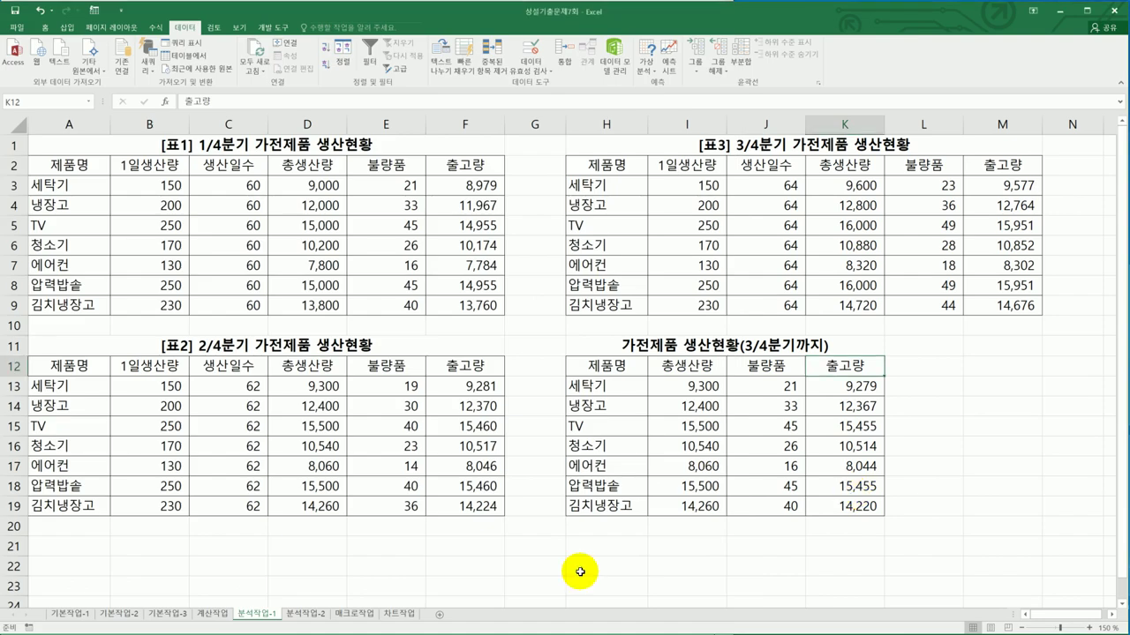
{"action": "left_click", "coordinate": [309, 615]}
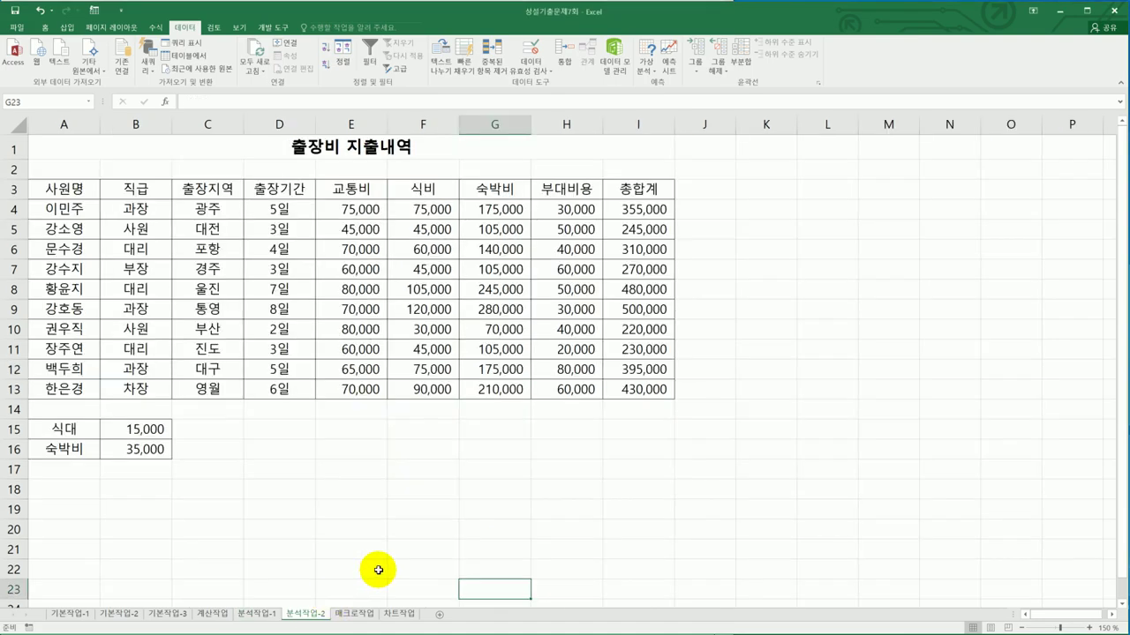
{"action": "left_click", "coordinate": [145, 209]}
{"action": "left_click", "coordinate": [145, 307]}
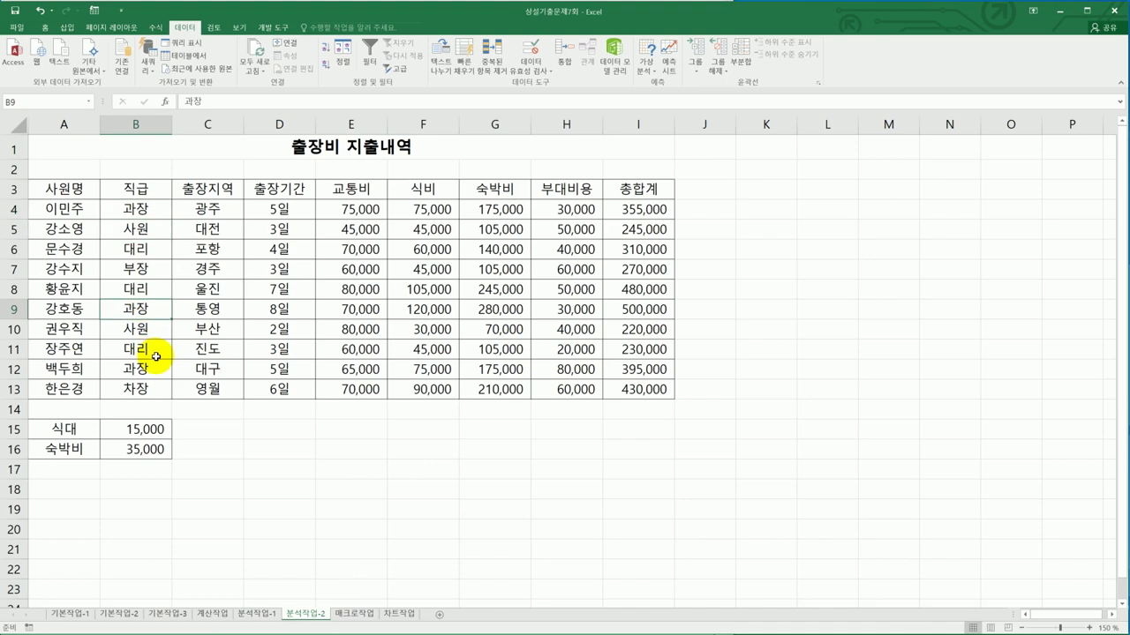
{"action": "left_click", "coordinate": [155, 369]}
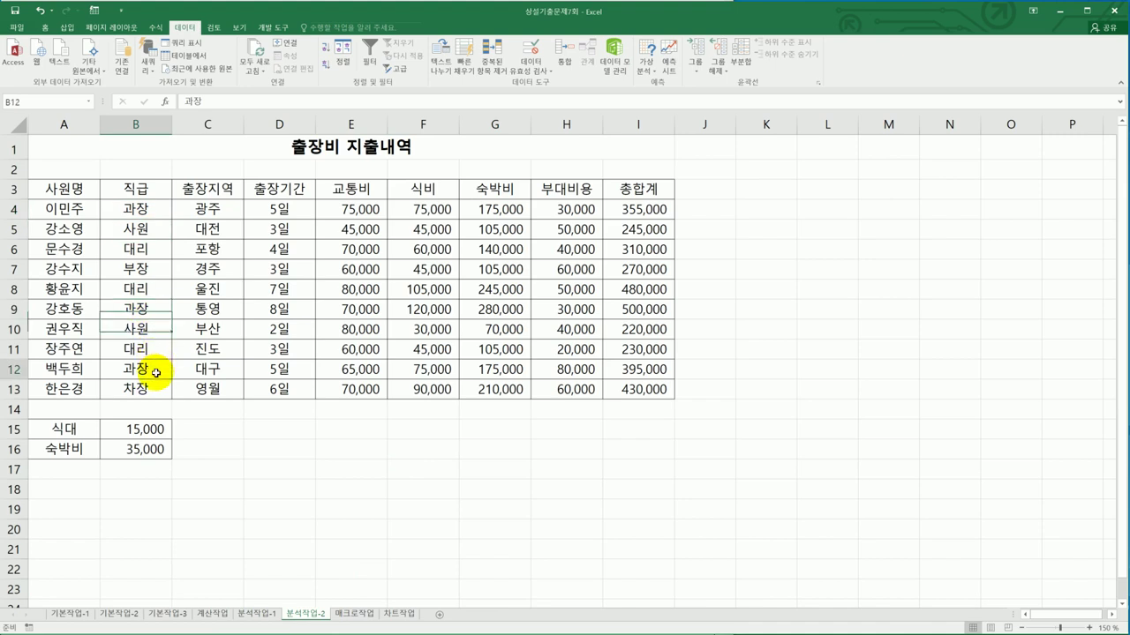
{"action": "left_click", "coordinate": [145, 308]}
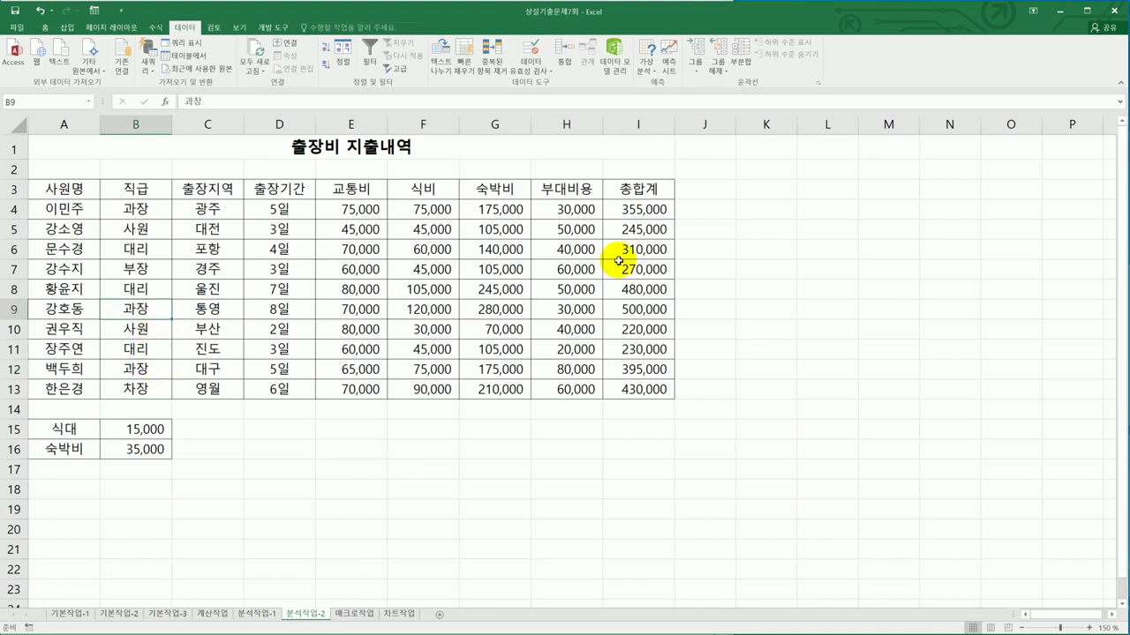
Glance at the exercise instructions, then check the 총합계 formula in the last row.
{"action": "key", "text": "alt+Tab"}
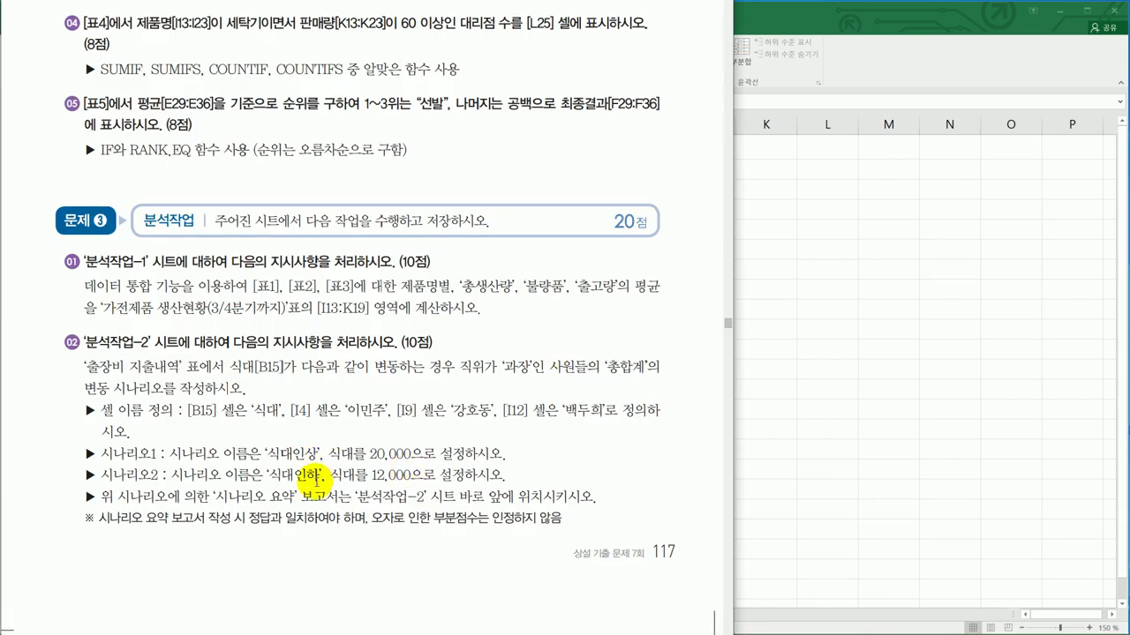
{"action": "key", "text": "alt+Tab"}
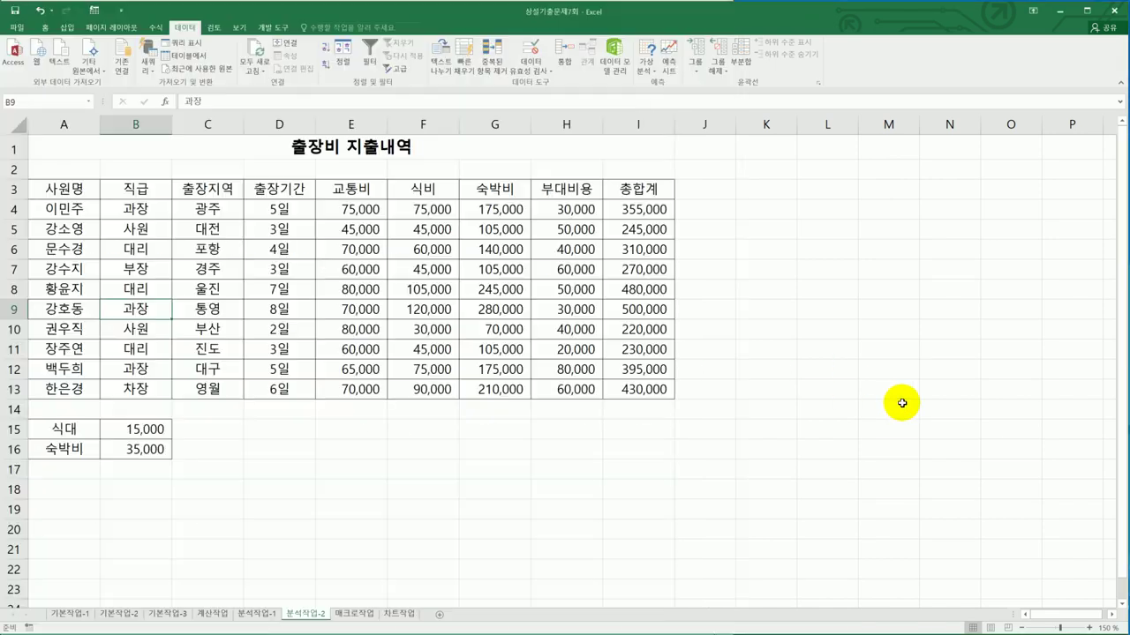
{"action": "left_click", "coordinate": [658, 390]}
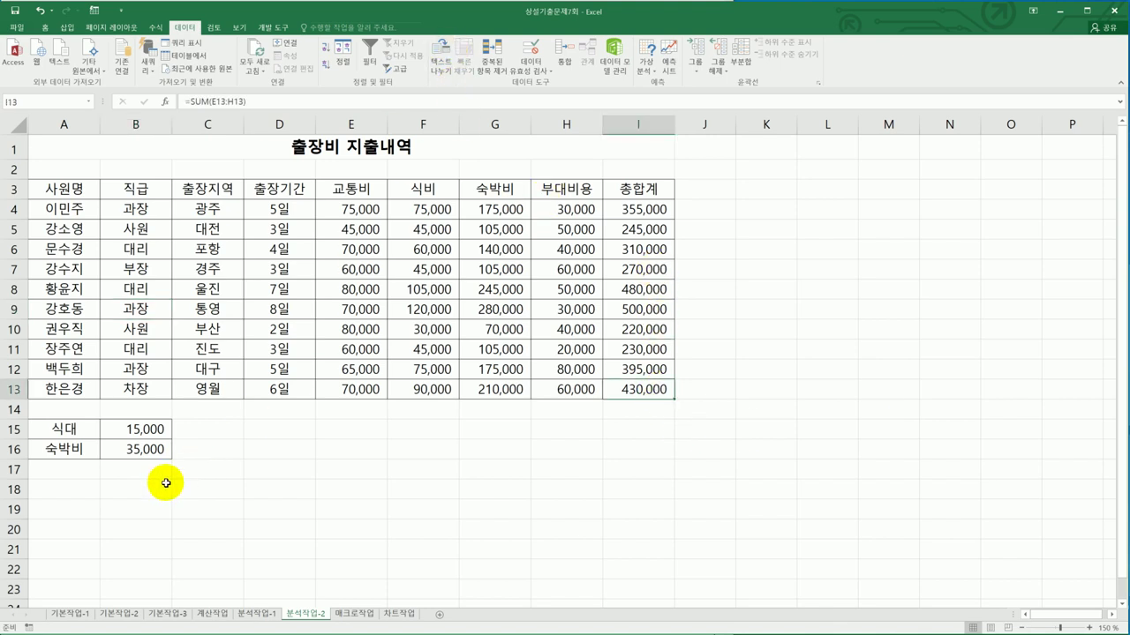
Define the name 식대 for cell B15 via the Name Box.
{"action": "left_click", "coordinate": [132, 428]}
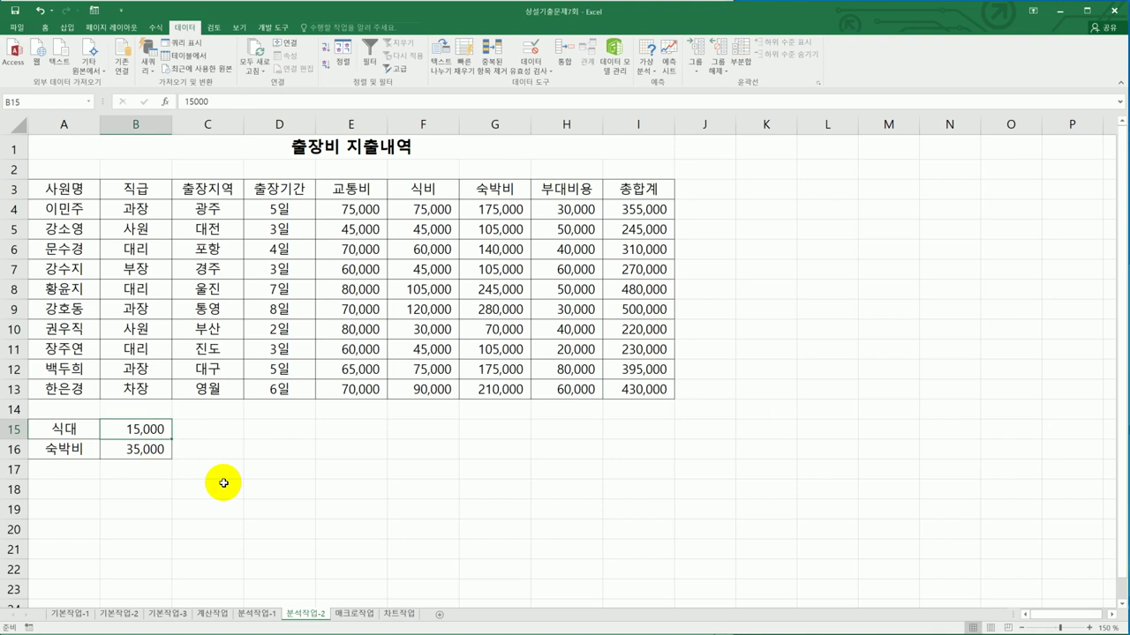
{"action": "left_click", "coordinate": [50, 102]}
{"action": "type", "text": "시"}
{"action": "type", "text": "대"}
{"action": "key", "text": "Return"}
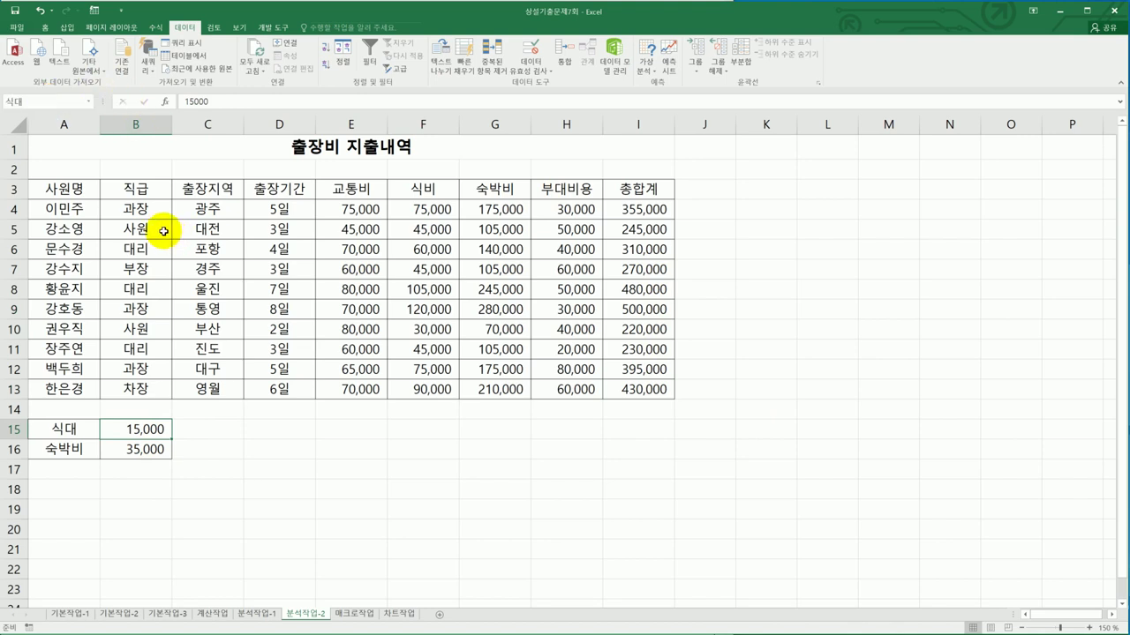
Name cells I4 and I9 after the employees in their rows.
{"action": "left_click", "coordinate": [622, 209]}
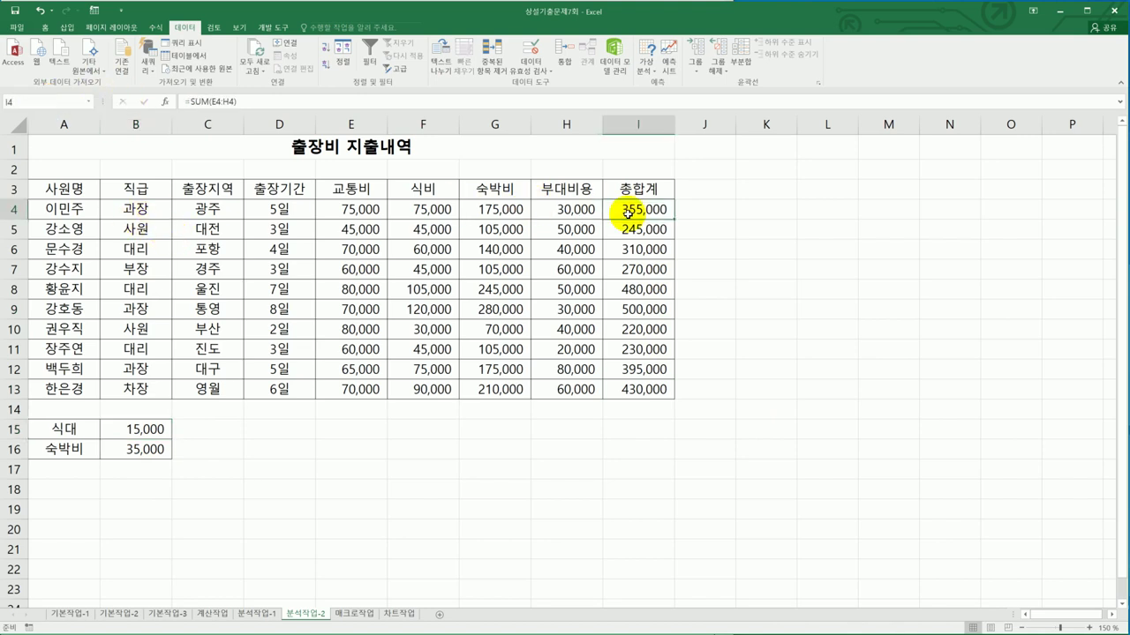
{"action": "left_click", "coordinate": [27, 103]}
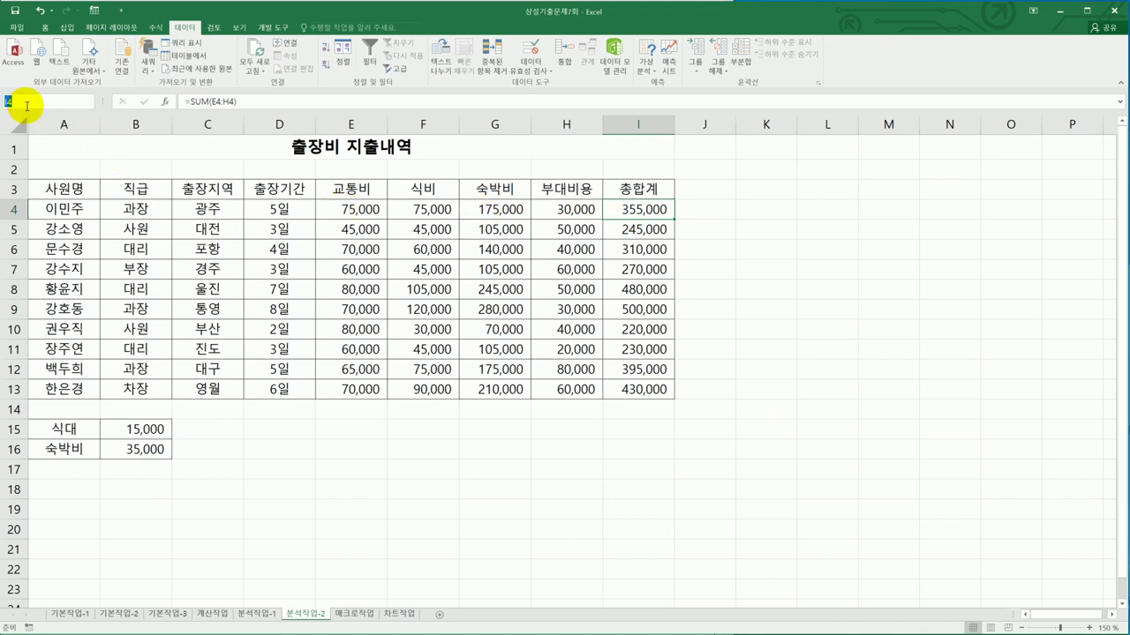
{"action": "type", "text": "이민주"}
{"action": "key", "text": "Return"}
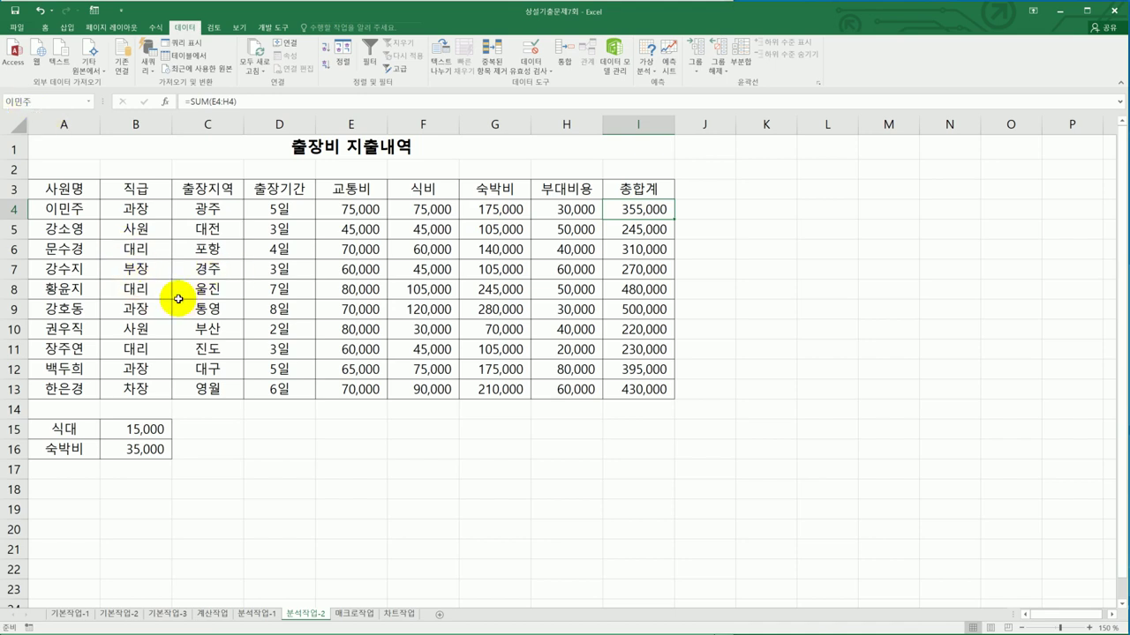
{"action": "left_click", "coordinate": [640, 309]}
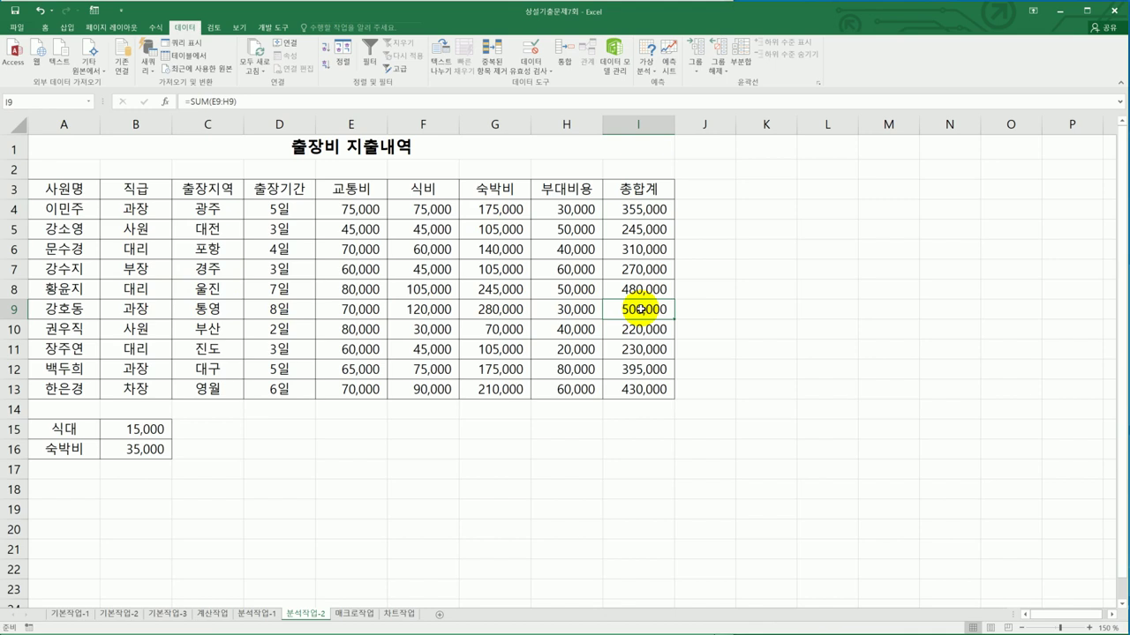
{"action": "left_click", "coordinate": [45, 100]}
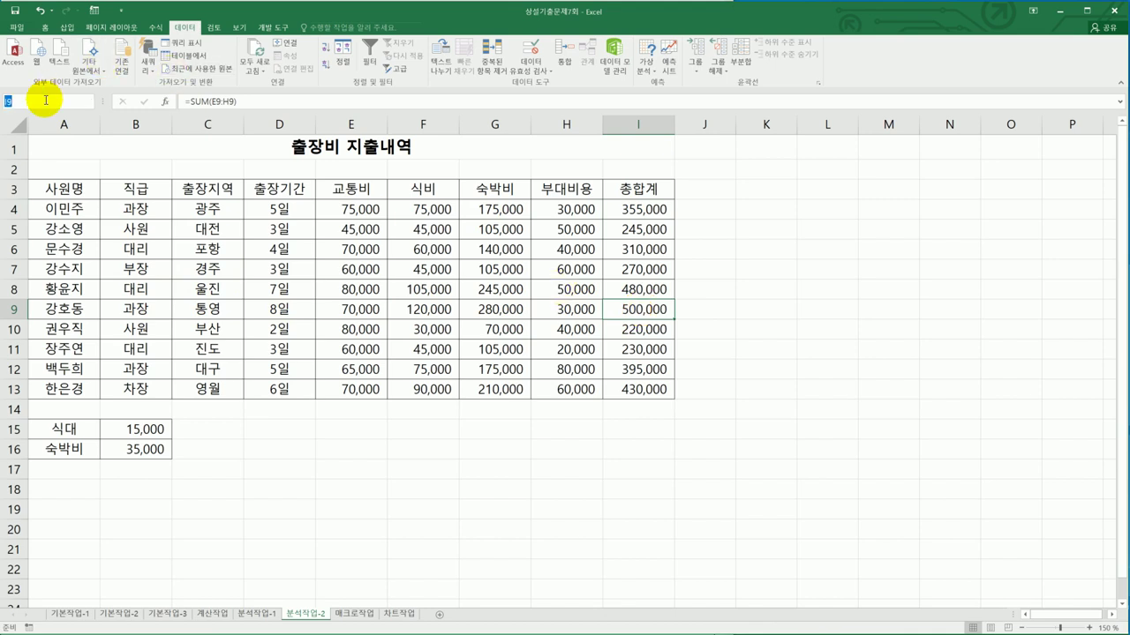
{"action": "type", "text": "강호동"}
{"action": "key", "text": "Return"}
Name cell I12 after its row's employee, then bring up the instructions.
{"action": "left_click", "coordinate": [654, 371]}
{"action": "left_click", "coordinate": [43, 102]}
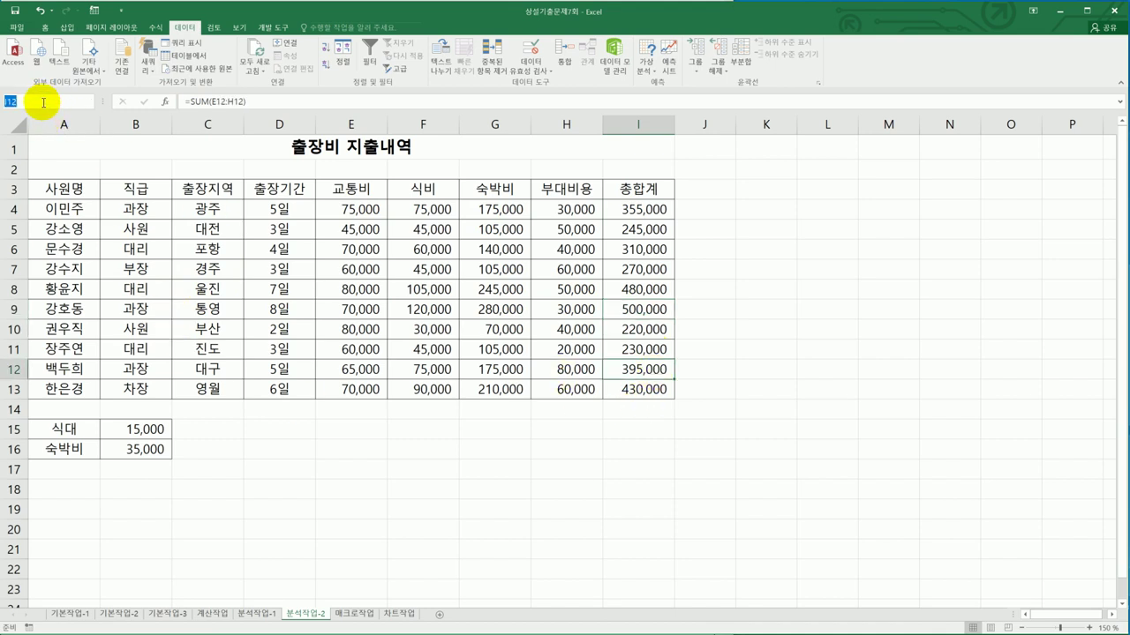
{"action": "type", "text": "백두희"}
{"action": "key", "text": "Return"}
{"action": "key", "text": "alt+Tab"}
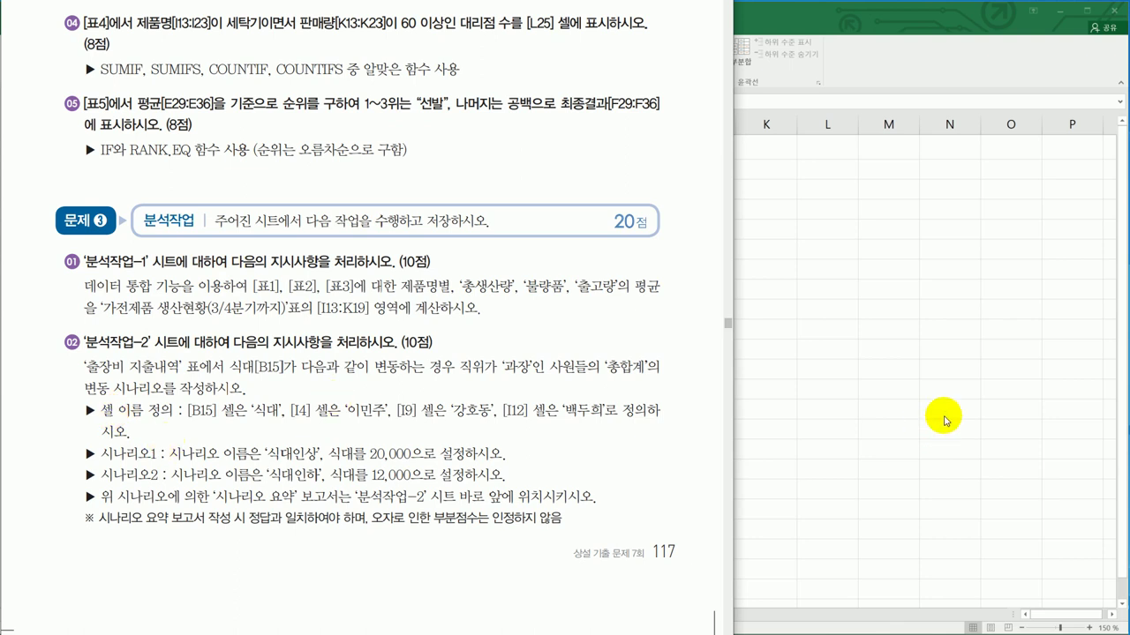
Back in the workbook, select B15 and bring up the What-If Analysis choices.
{"action": "key", "text": "alt+Tab"}
{"action": "left_click", "coordinate": [120, 434]}
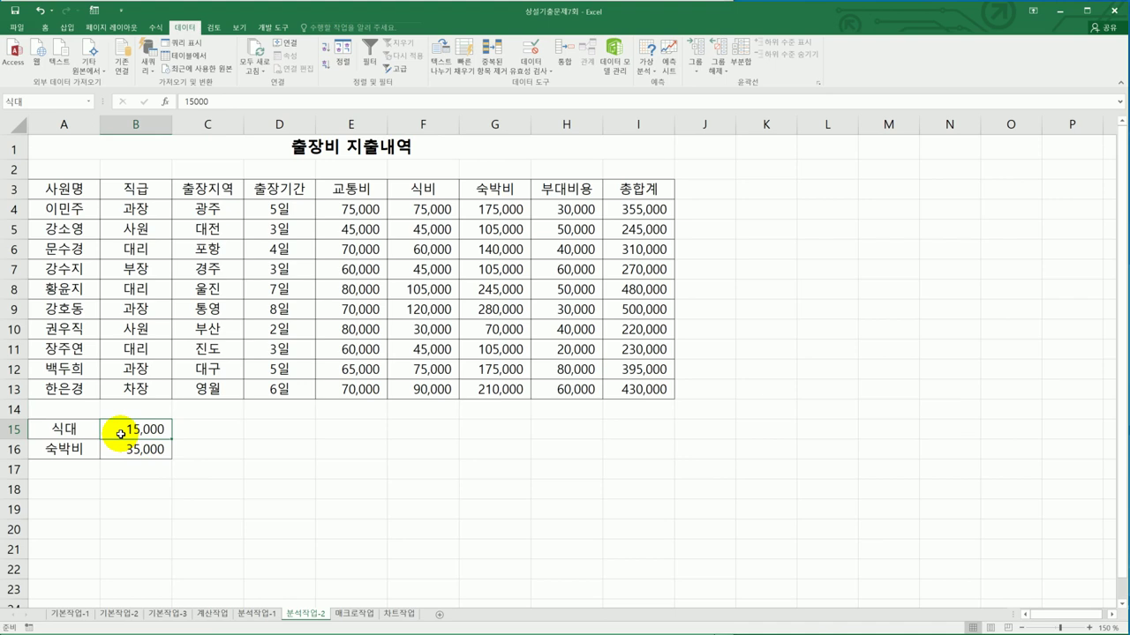
{"action": "left_click", "coordinate": [646, 74]}
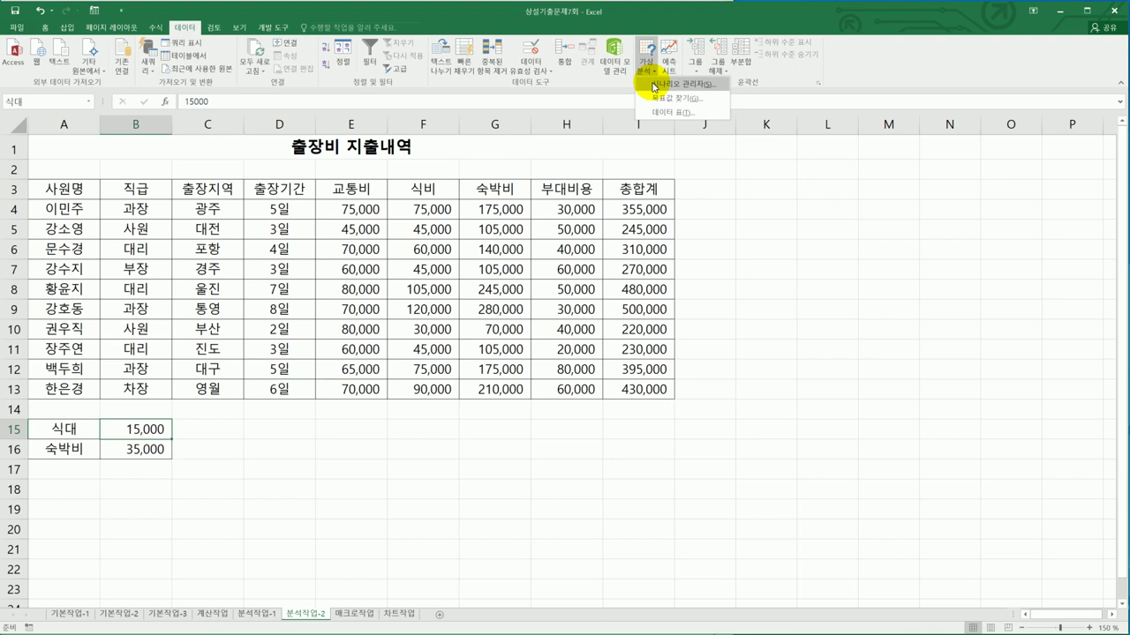
Add scenario 식대인상 with changing cell B15 set to 20000.
{"action": "left_click", "coordinate": [654, 87]}
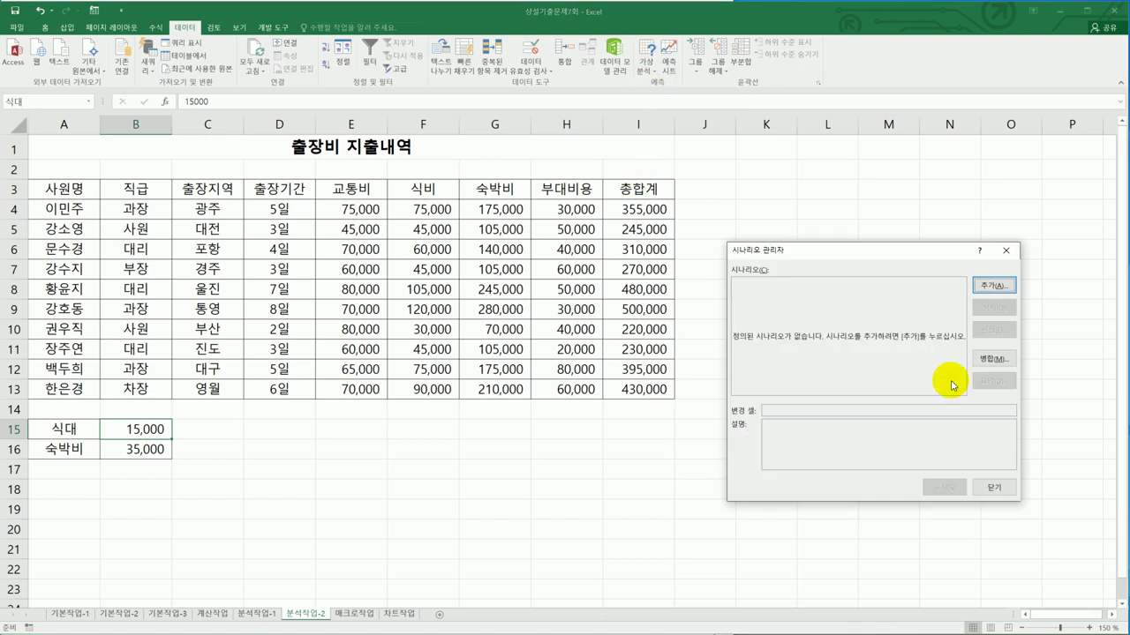
{"action": "left_click", "coordinate": [992, 286]}
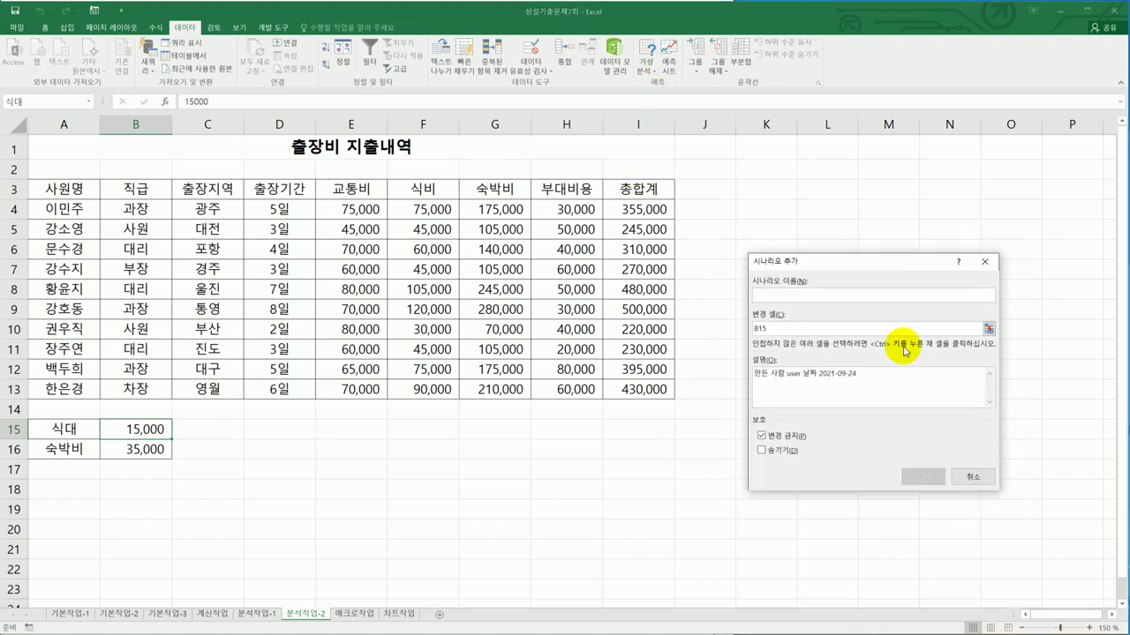
{"action": "left_click_drag", "start_coordinate": [894, 373], "coordinate": [734, 379]}
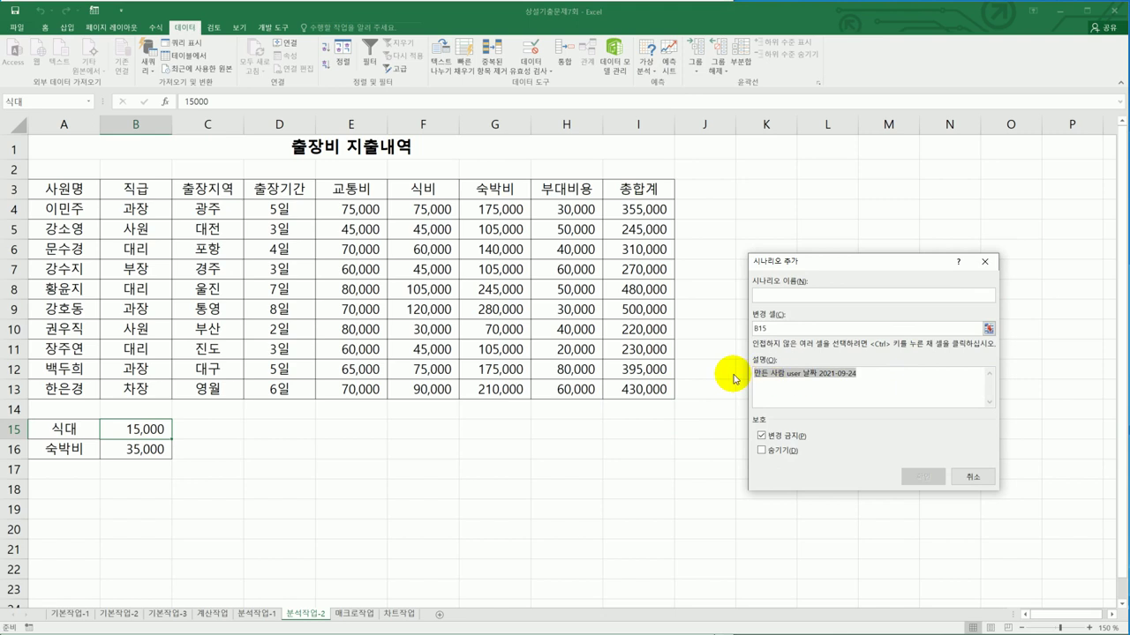
{"action": "key", "text": "Delete"}
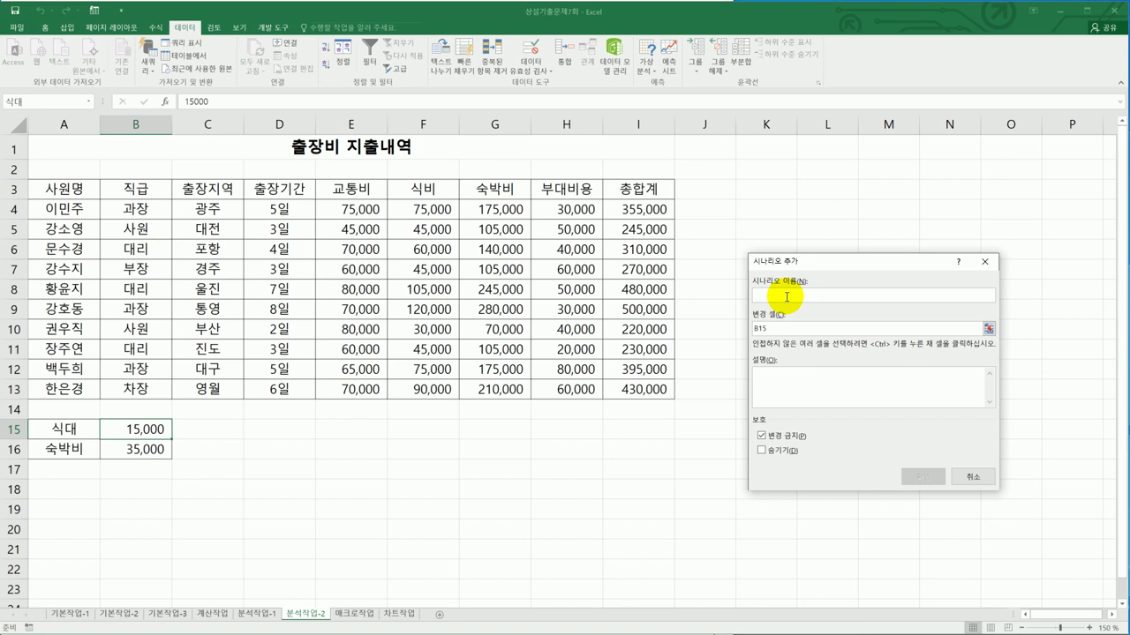
{"action": "type", "text": "식대인"}
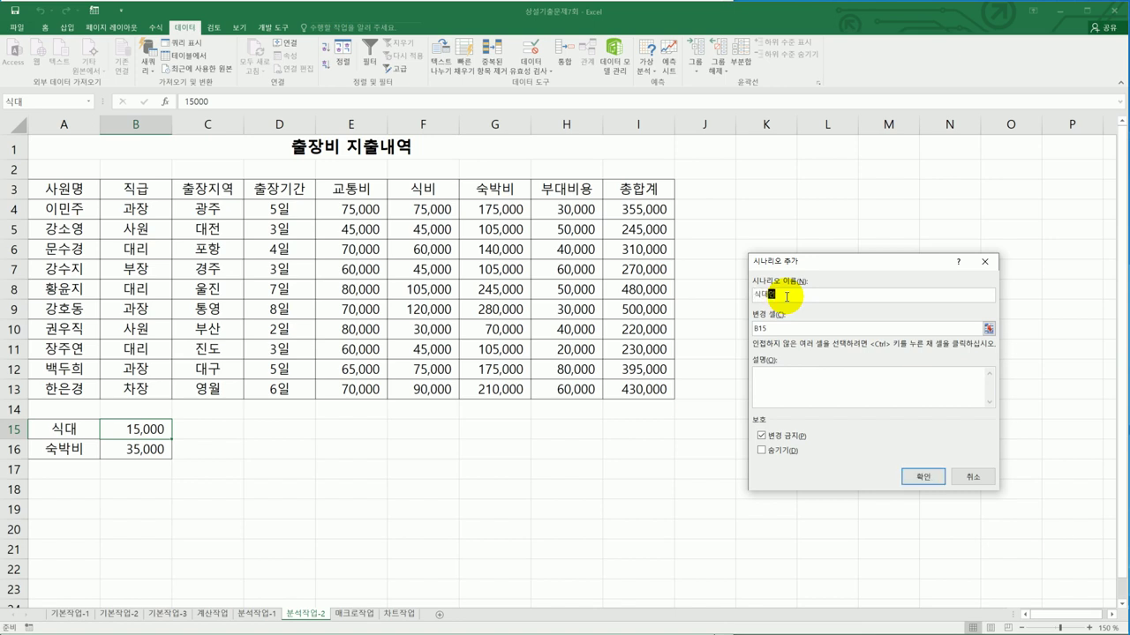
{"action": "type", "text": "상"}
{"action": "left_click", "coordinate": [783, 329]}
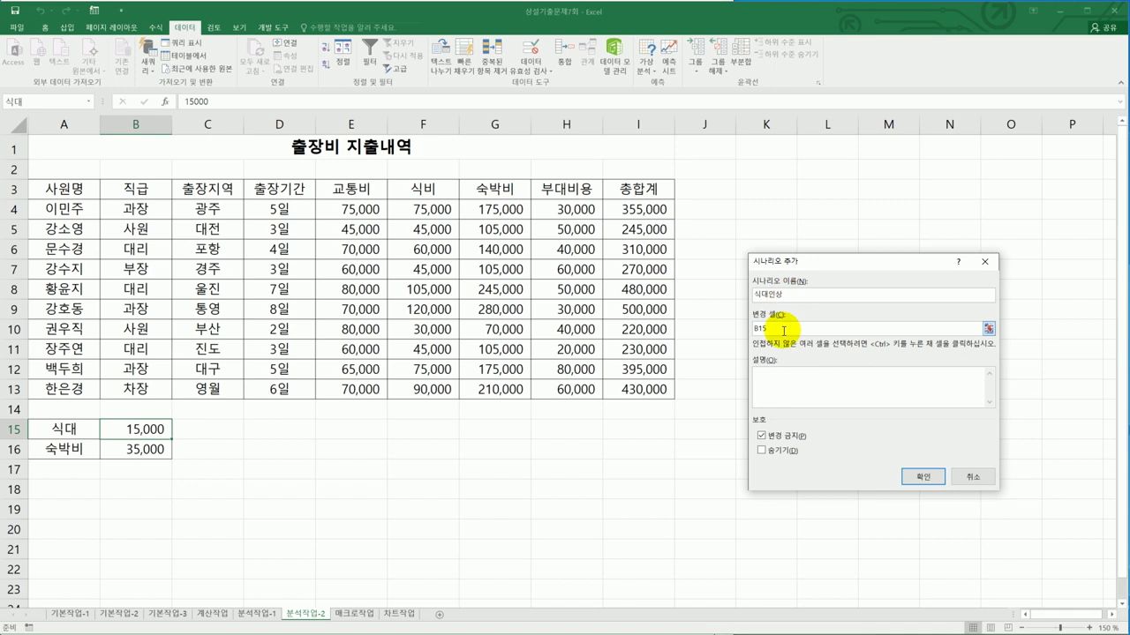
{"action": "left_click", "coordinate": [144, 430]}
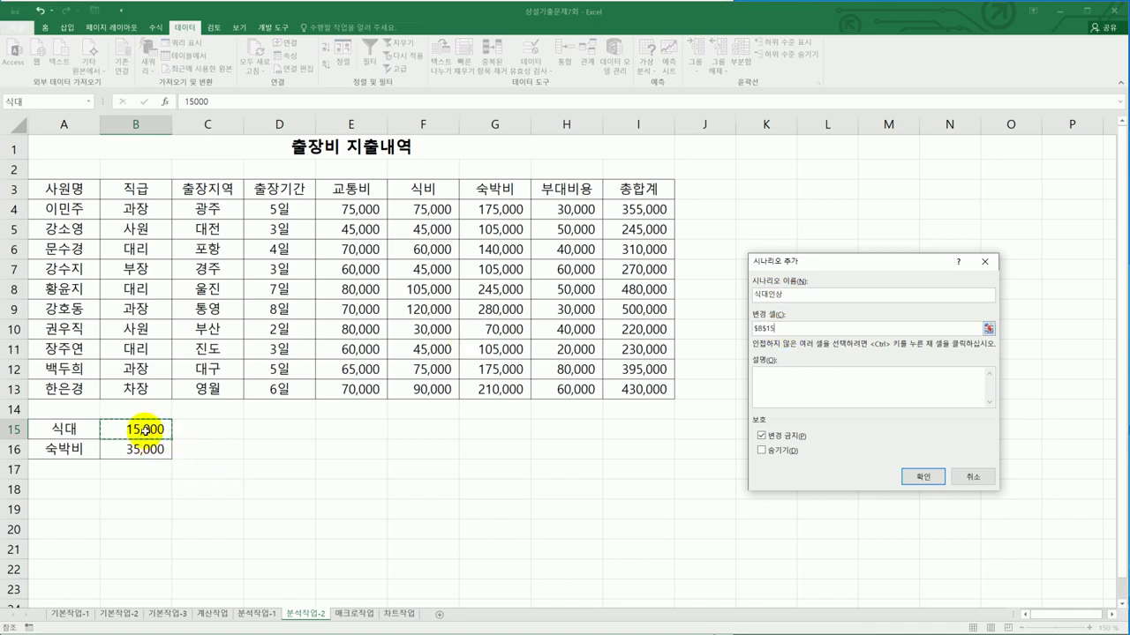
{"action": "left_click", "coordinate": [922, 477]}
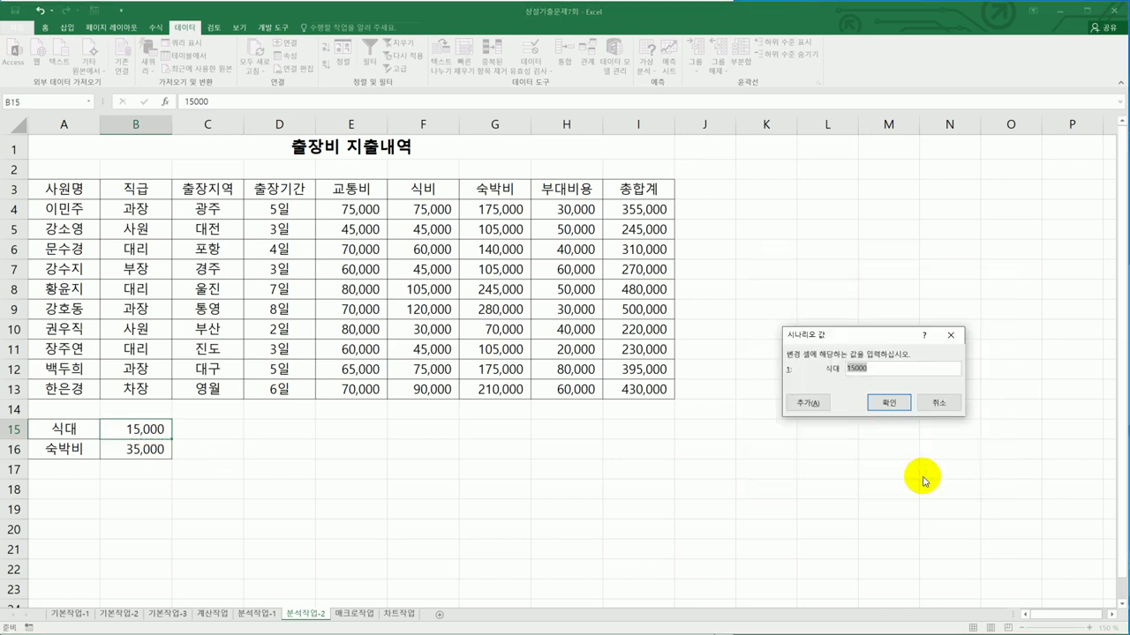
{"action": "type", "text": "20000"}
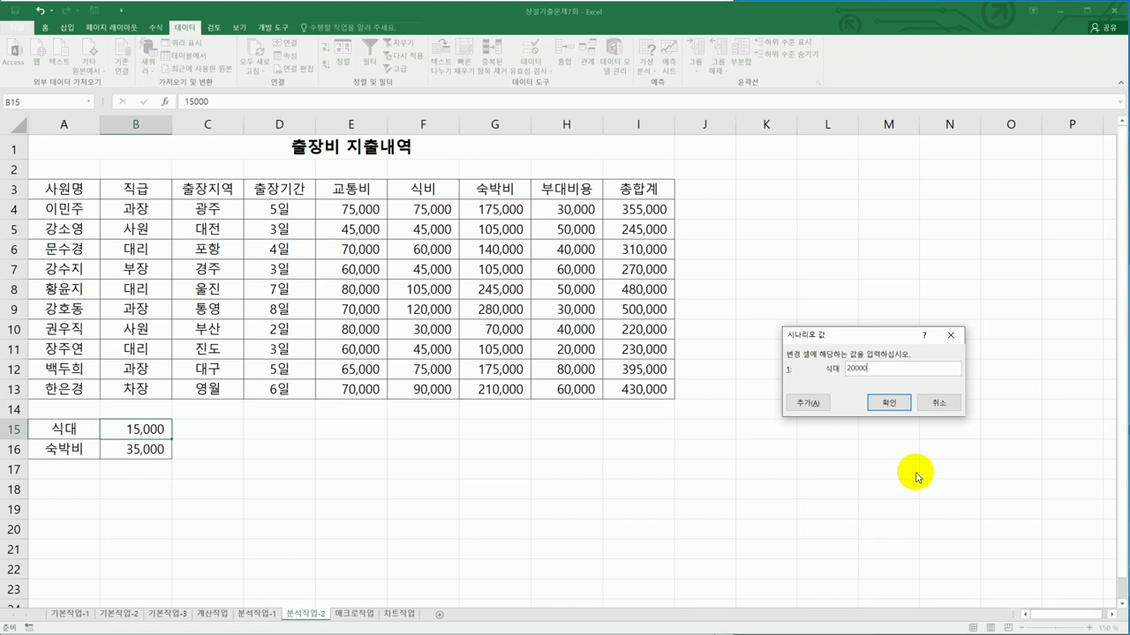
{"action": "left_click", "coordinate": [818, 408]}
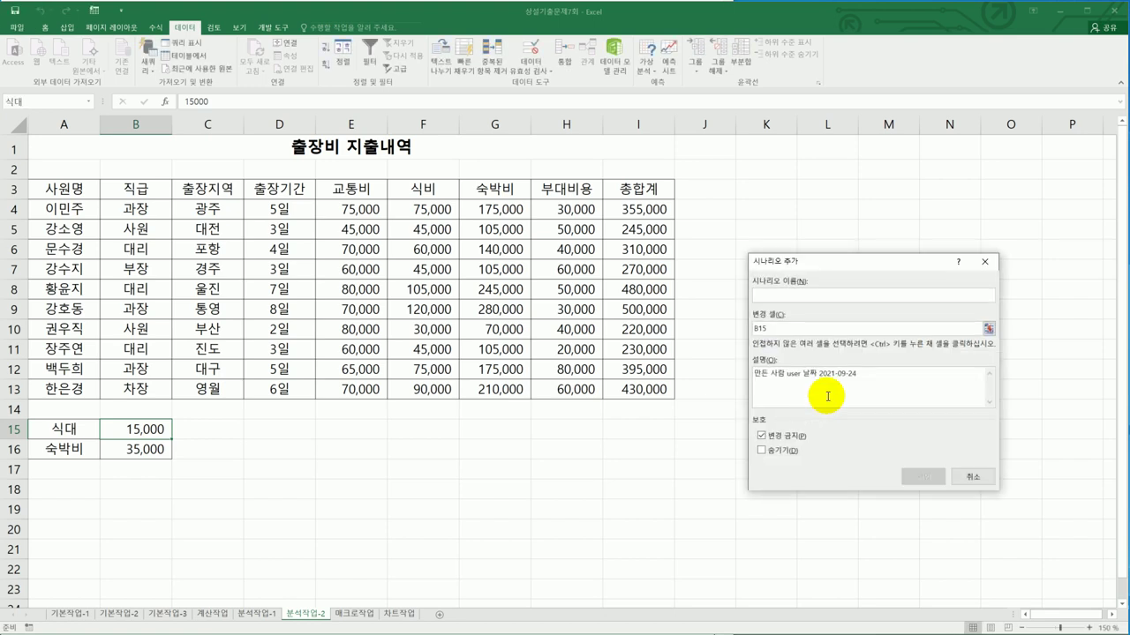
Add a second scenario 식대인하 setting B15 to 12,000.
{"action": "key", "text": "Delete"}
{"action": "left_click", "coordinate": [775, 296]}
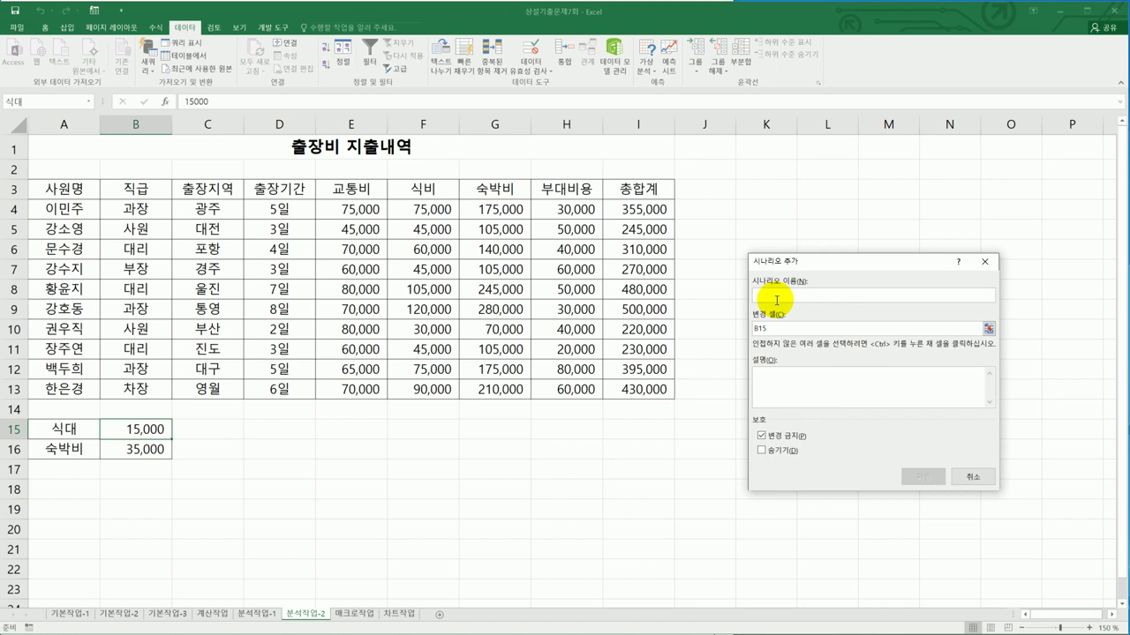
{"action": "type", "text": "ㅅ"}
{"action": "type", "text": "식대인하"}
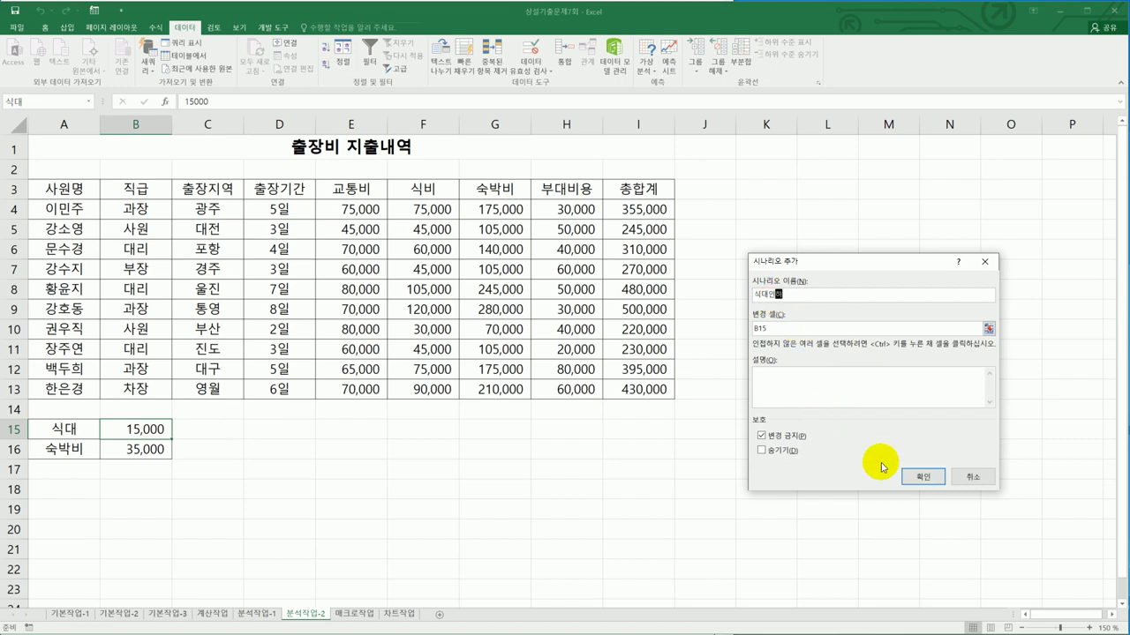
{"action": "left_click", "coordinate": [922, 477]}
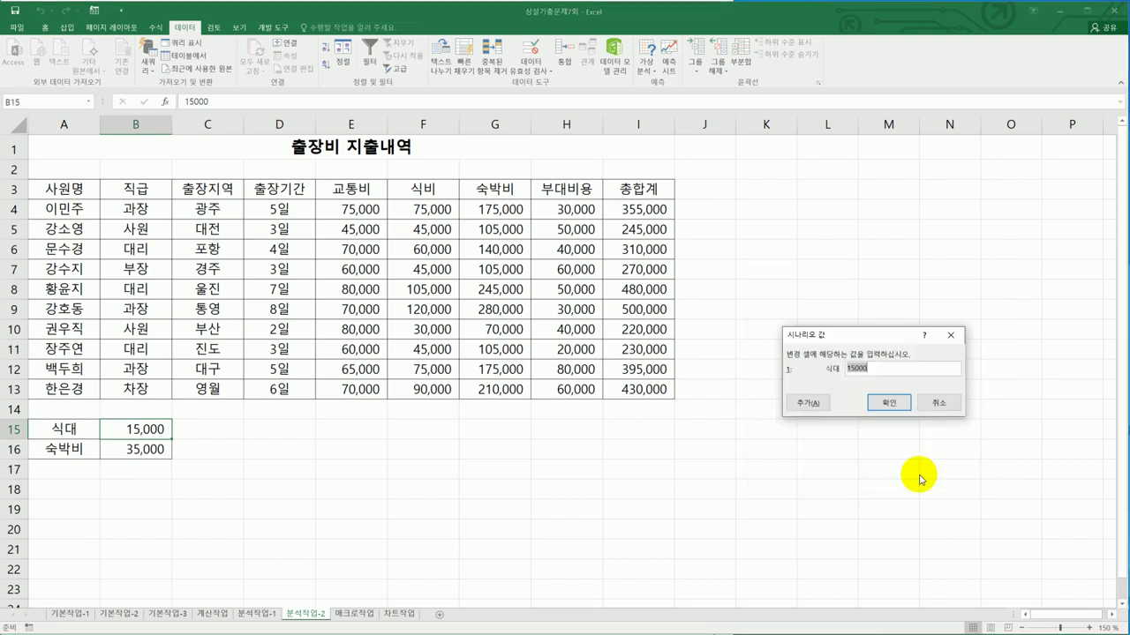
{"action": "type", "text": "12"}
{"action": "left_click", "coordinate": [889, 403]}
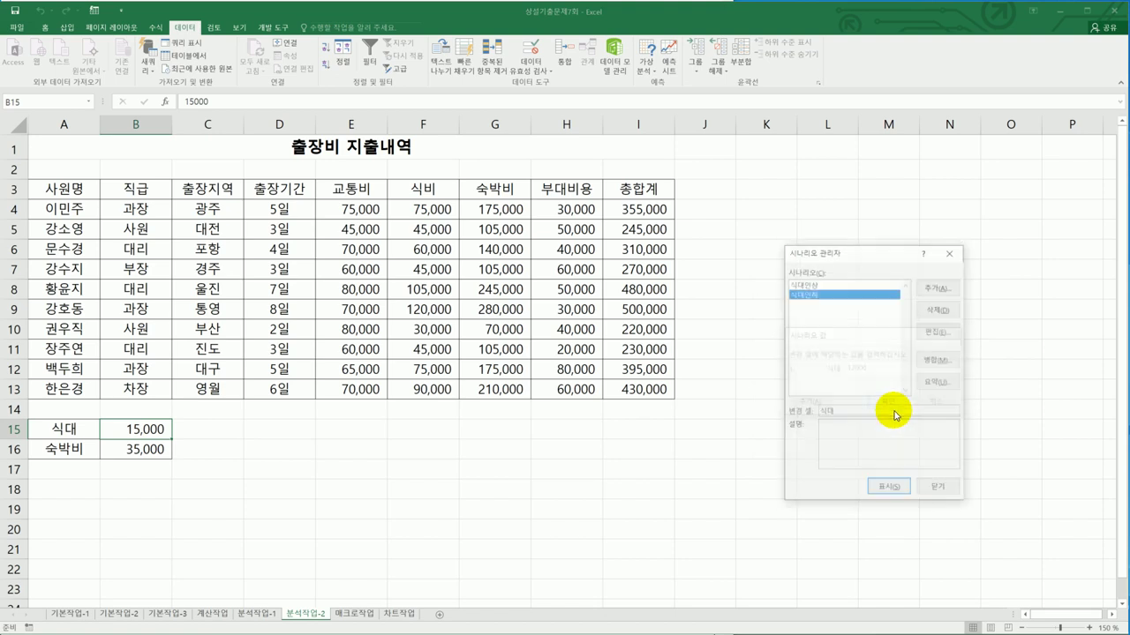
Clear the 식대인하 scenario's description, keeping 12000, then bring up Scenario Summary.
{"action": "left_click", "coordinate": [838, 283]}
{"action": "left_click", "coordinate": [838, 294]}
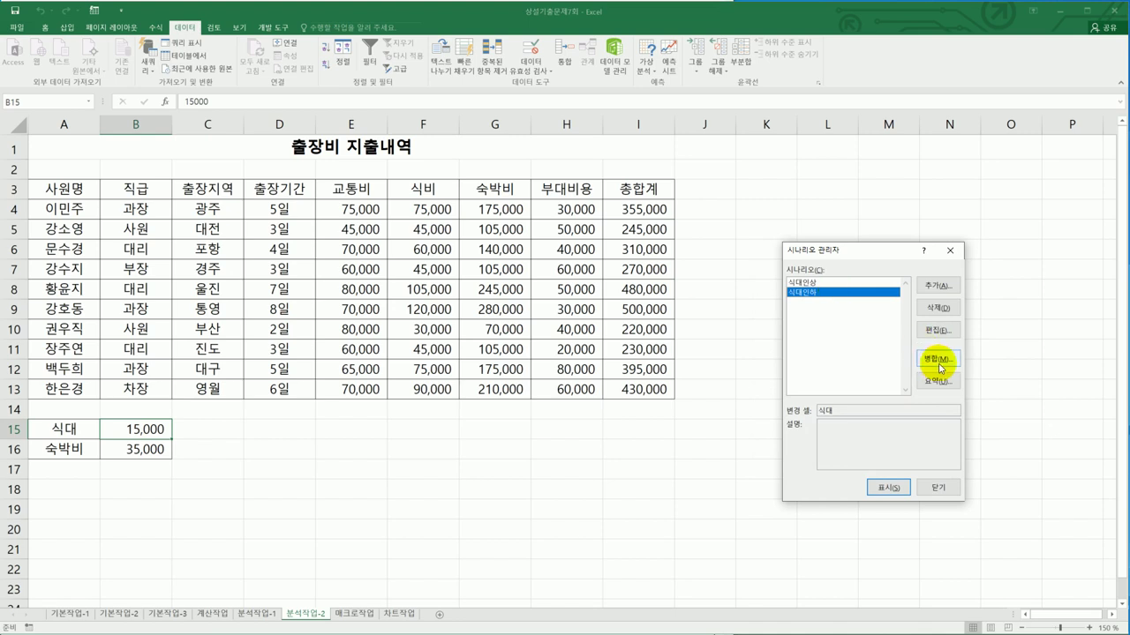
{"action": "left_click", "coordinate": [940, 332]}
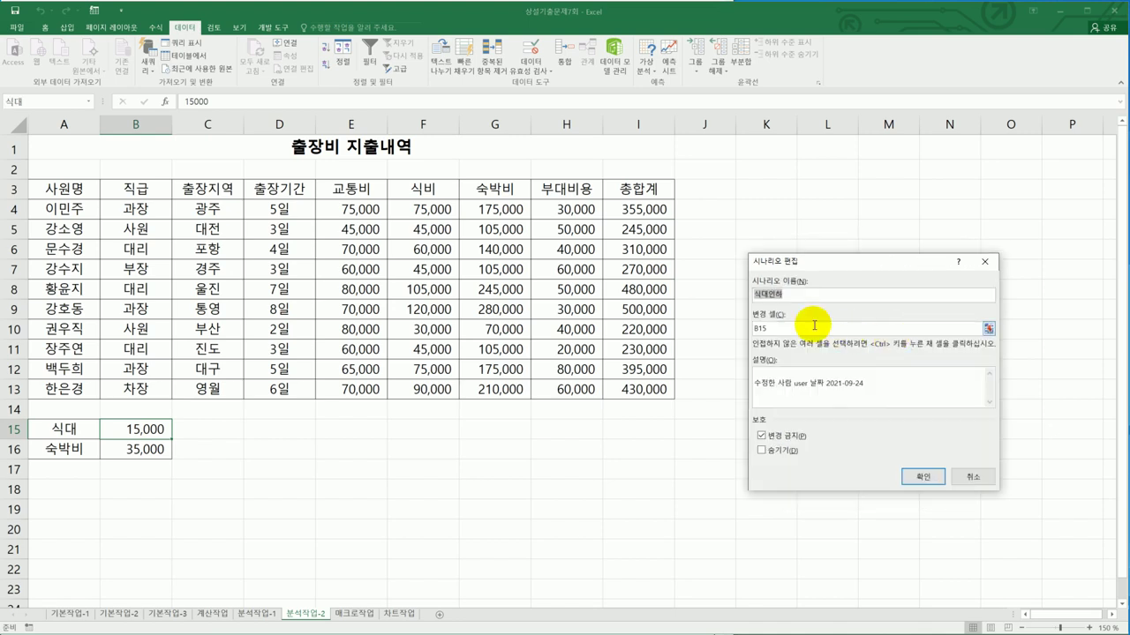
{"action": "left_click_drag", "start_coordinate": [882, 381], "coordinate": [715, 371]}
{"action": "key", "text": "Delete"}
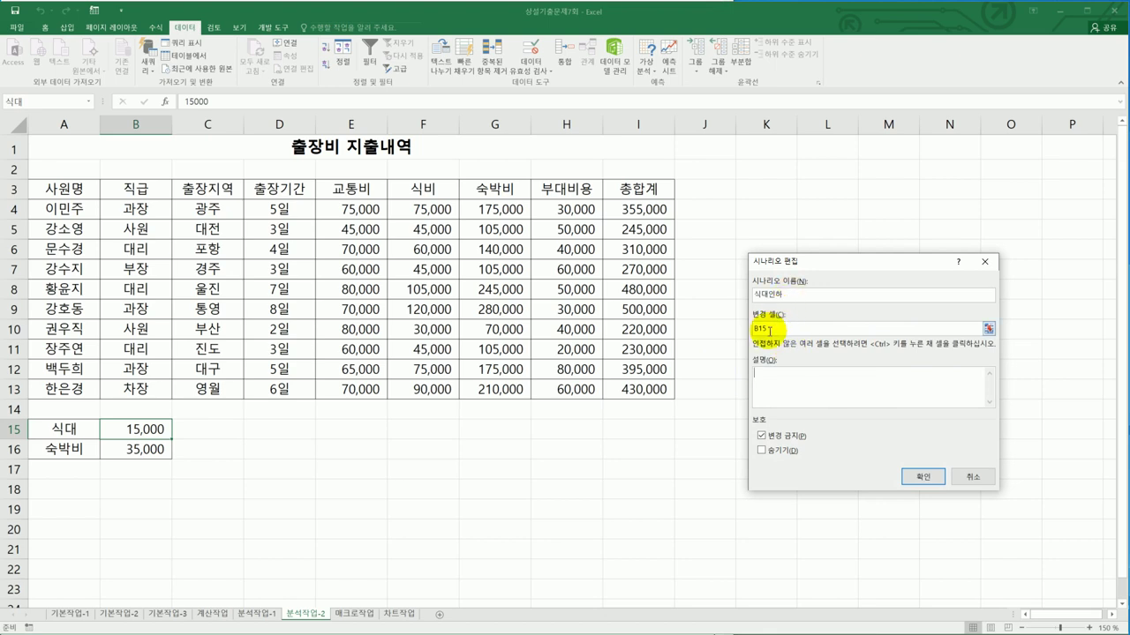
{"action": "left_click", "coordinate": [918, 476]}
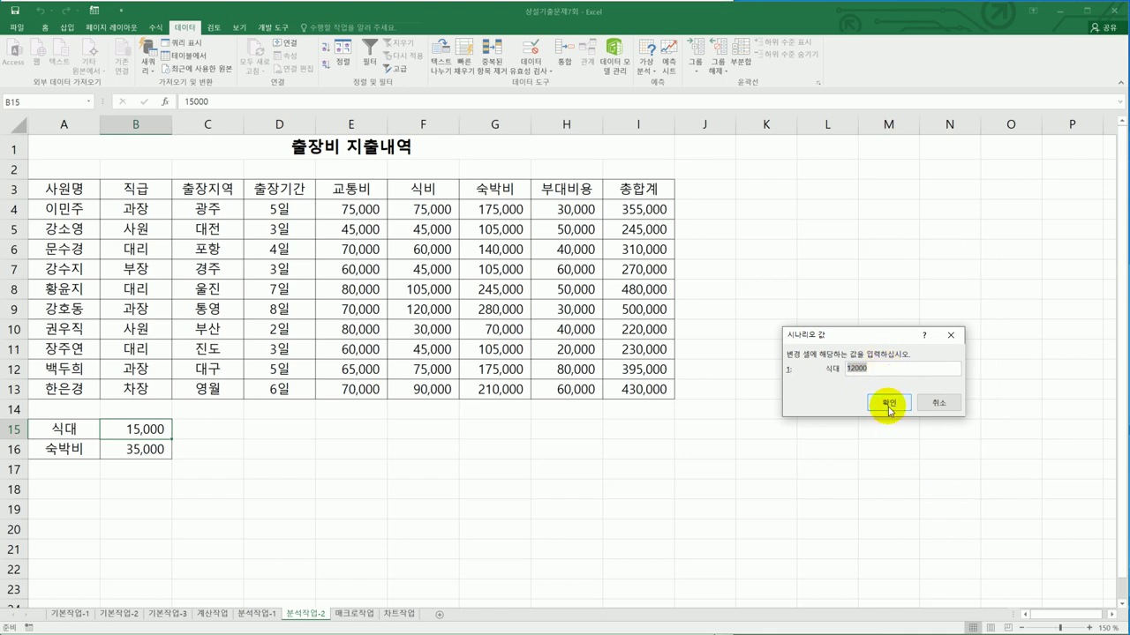
{"action": "left_click", "coordinate": [888, 404]}
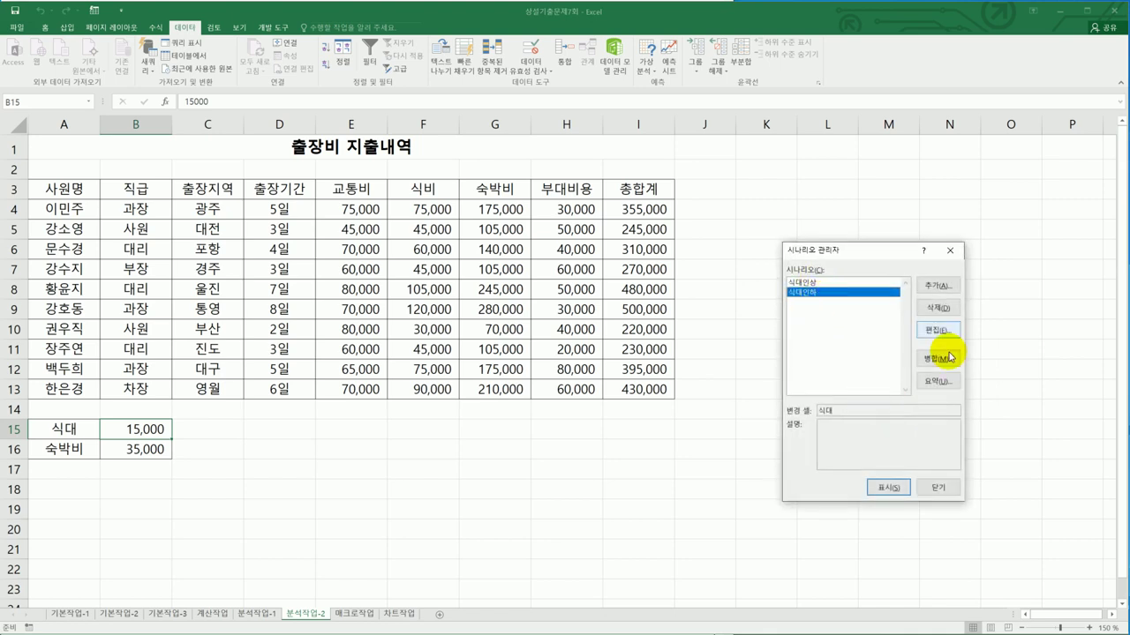
{"action": "left_click", "coordinate": [937, 381]}
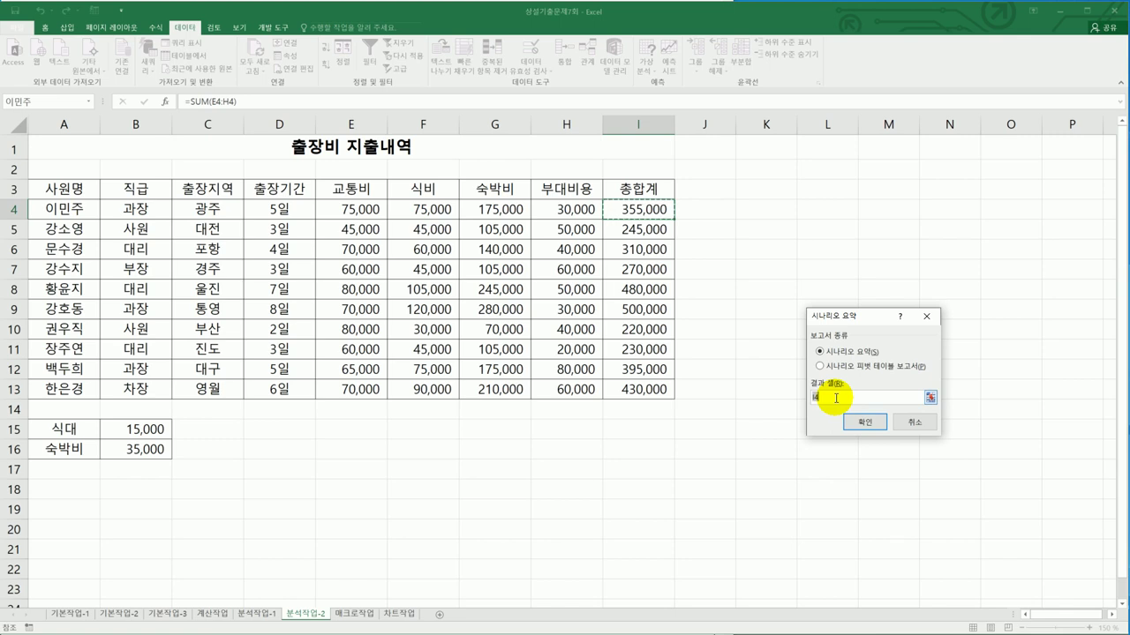
Generate a scenario summary report with result cells I4, I9 and I12.
{"action": "left_click", "coordinate": [649, 208]}
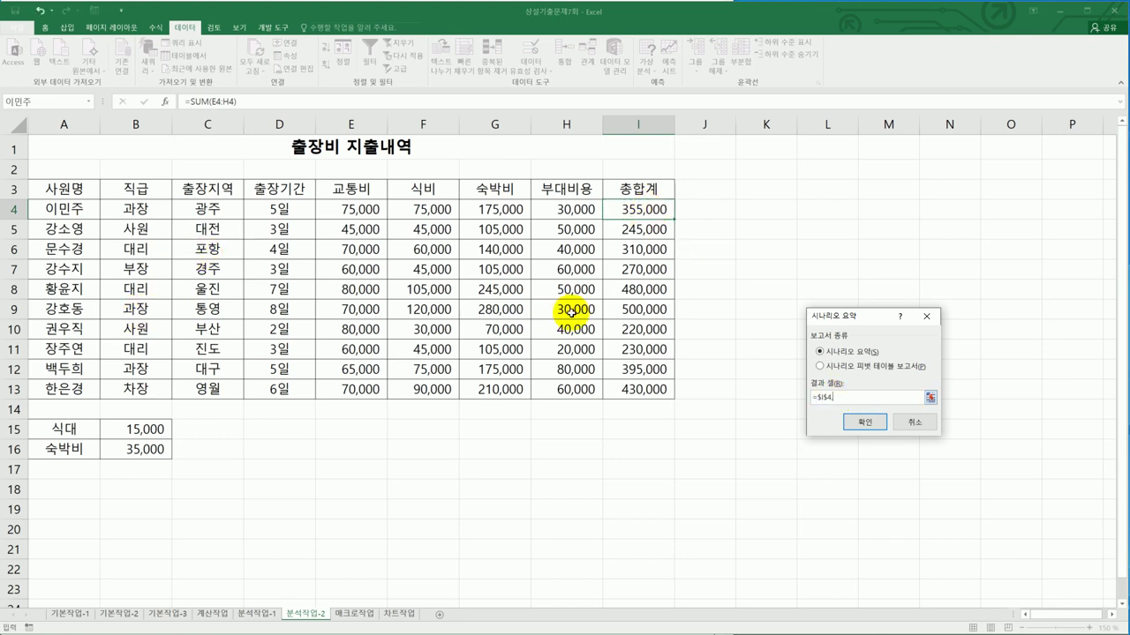
{"action": "left_click", "coordinate": [656, 308], "text": "ctrl"}
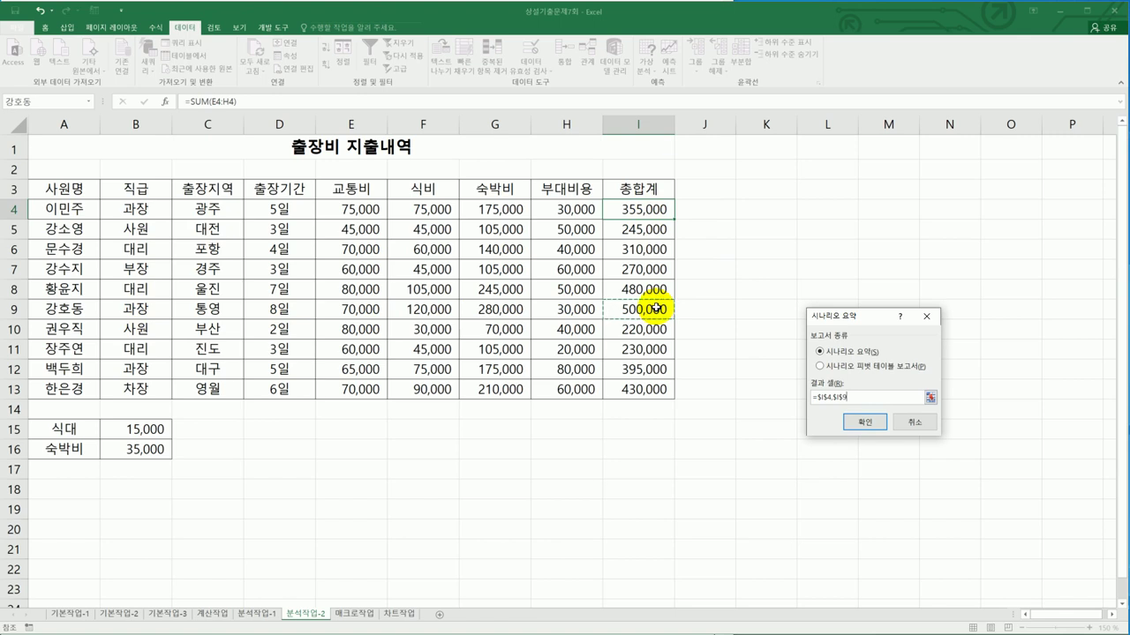
{"action": "type", "text": ","}
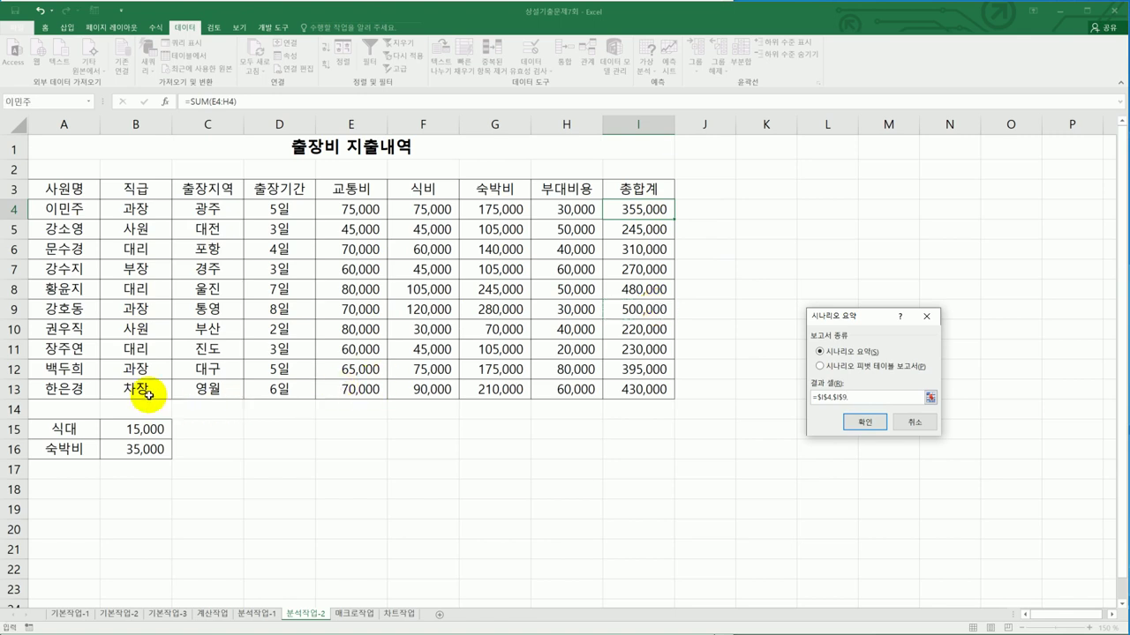
{"action": "left_click", "coordinate": [643, 371]}
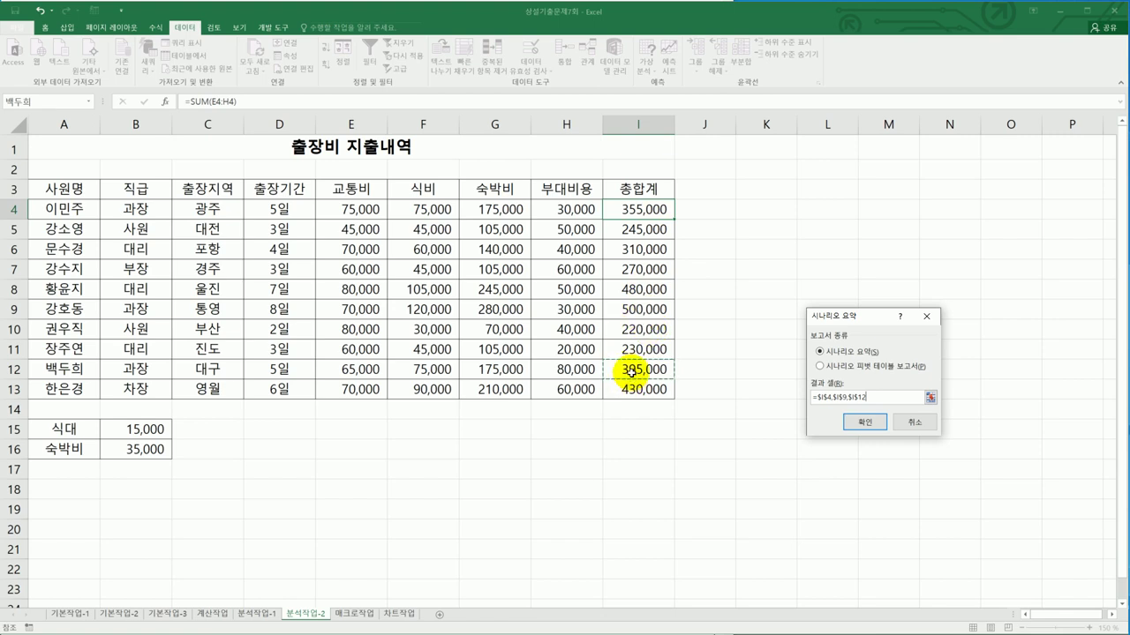
{"action": "left_click", "coordinate": [864, 423]}
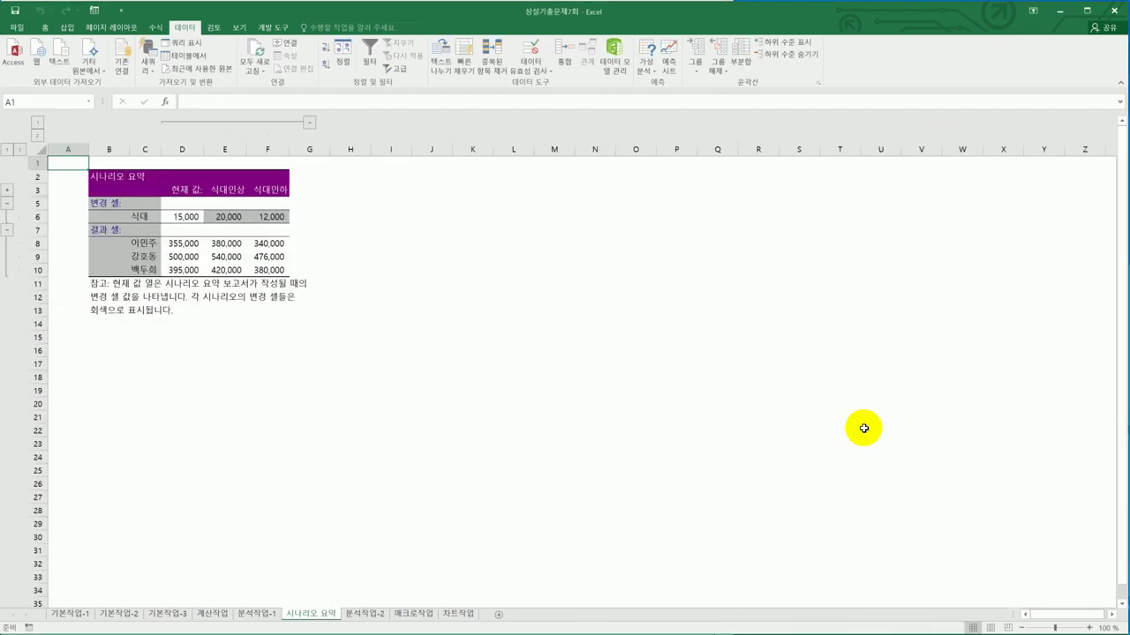
Check the 분석작업-2 and 시나리오 요약 sheets, then bring up the exam instructions.
{"action": "left_click", "coordinate": [383, 616]}
{"action": "left_click", "coordinate": [316, 615]}
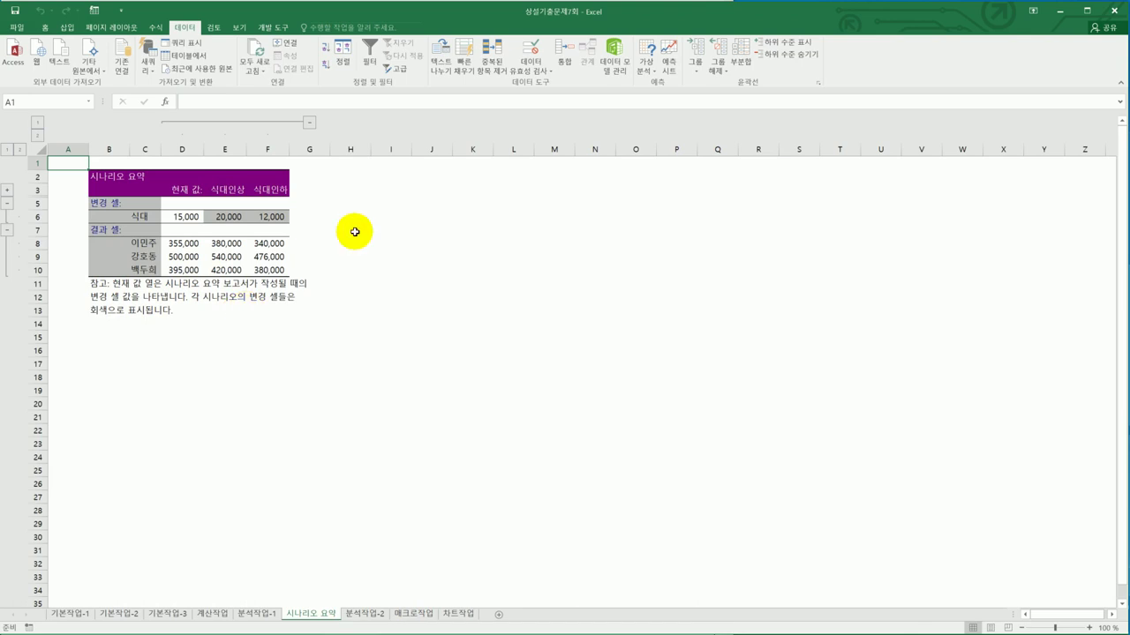
{"action": "key", "text": "alt+Tab"}
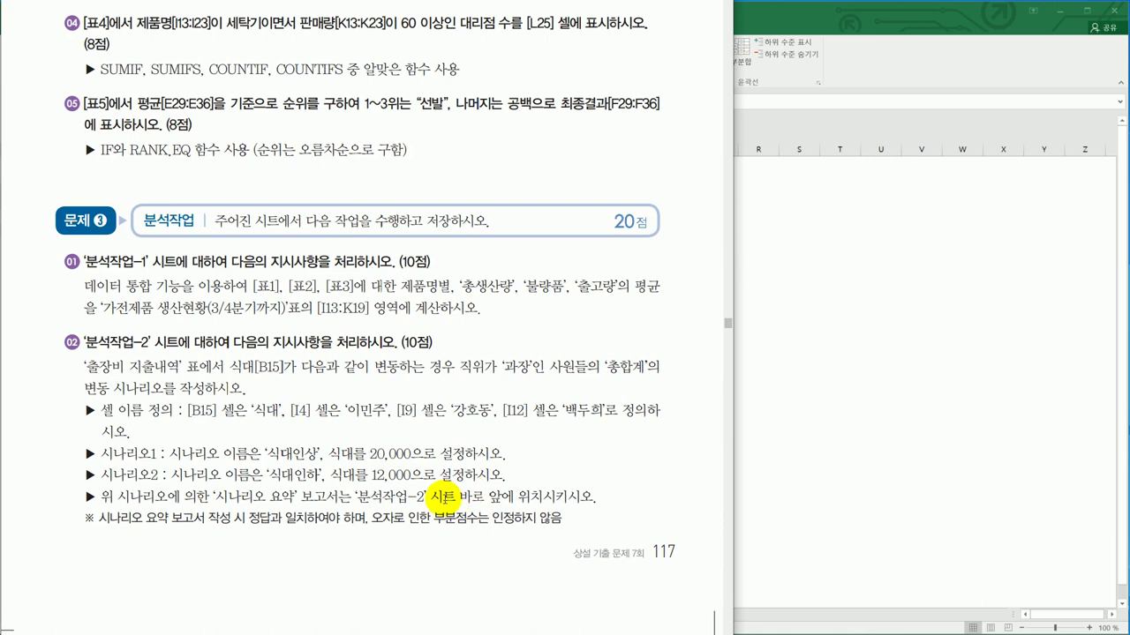
Read the 문제 4 macro task in the PDF, then return to the workbook.
{"action": "key", "text": "Page_Up"}
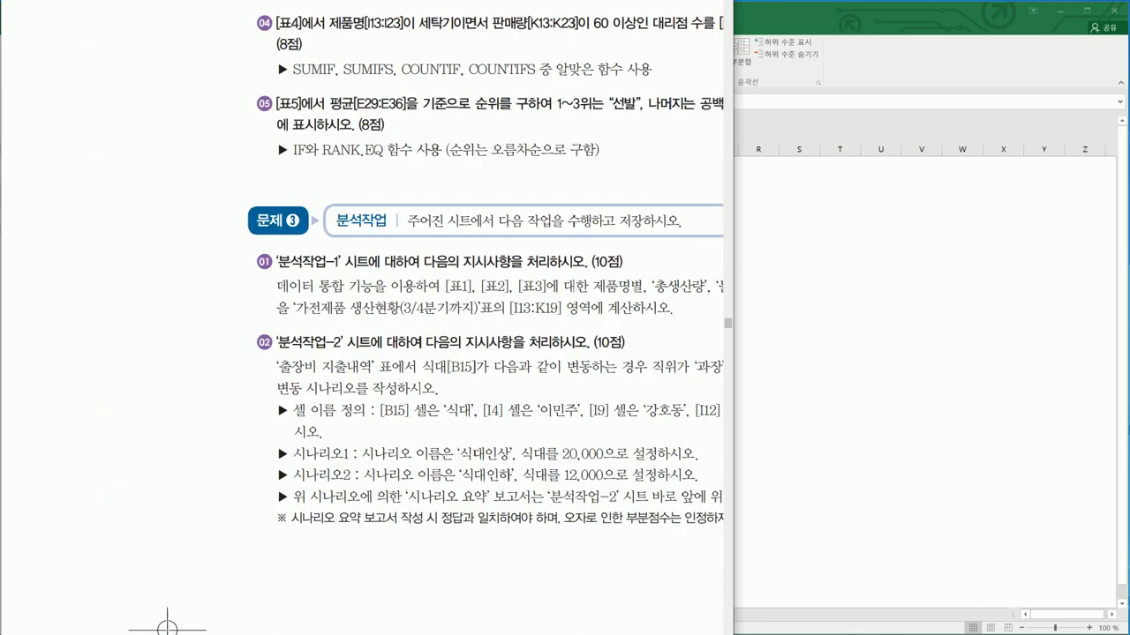
{"action": "key", "text": "Page_Down"}
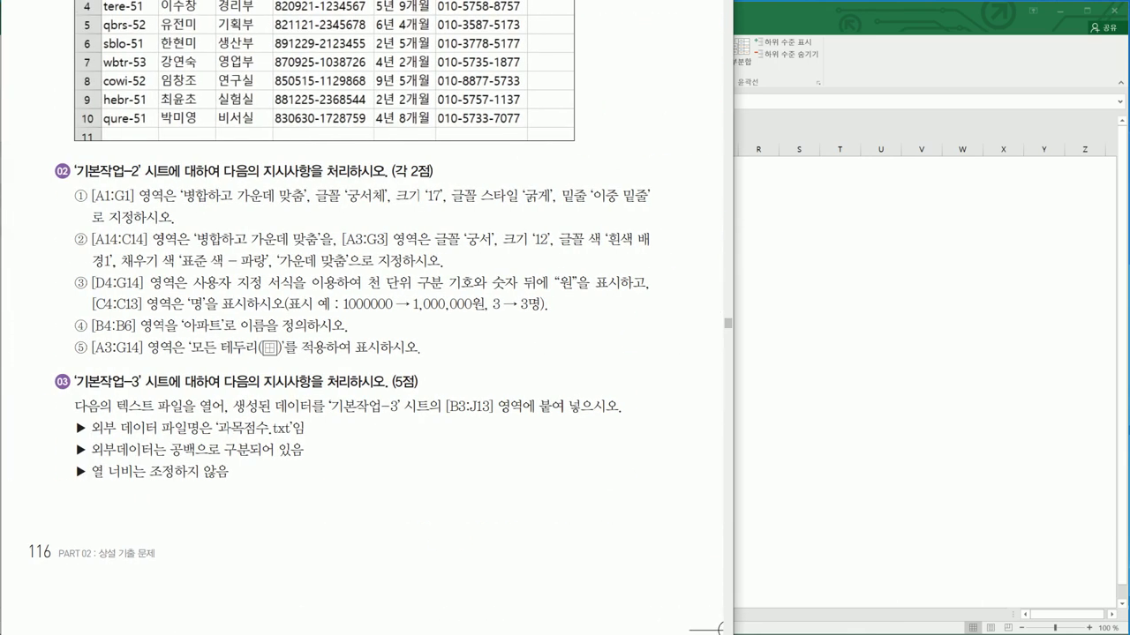
{"action": "scroll", "coordinate": [362, 629], "scroll_direction": "down", "scroll_amount": 3}
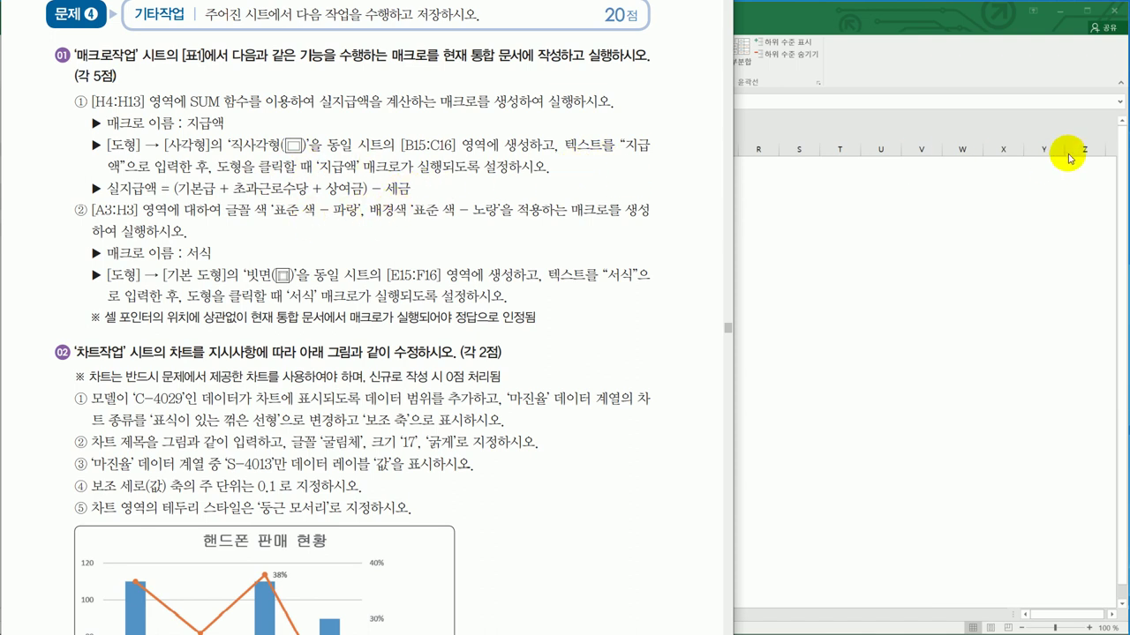
{"action": "left_click", "coordinate": [925, 261]}
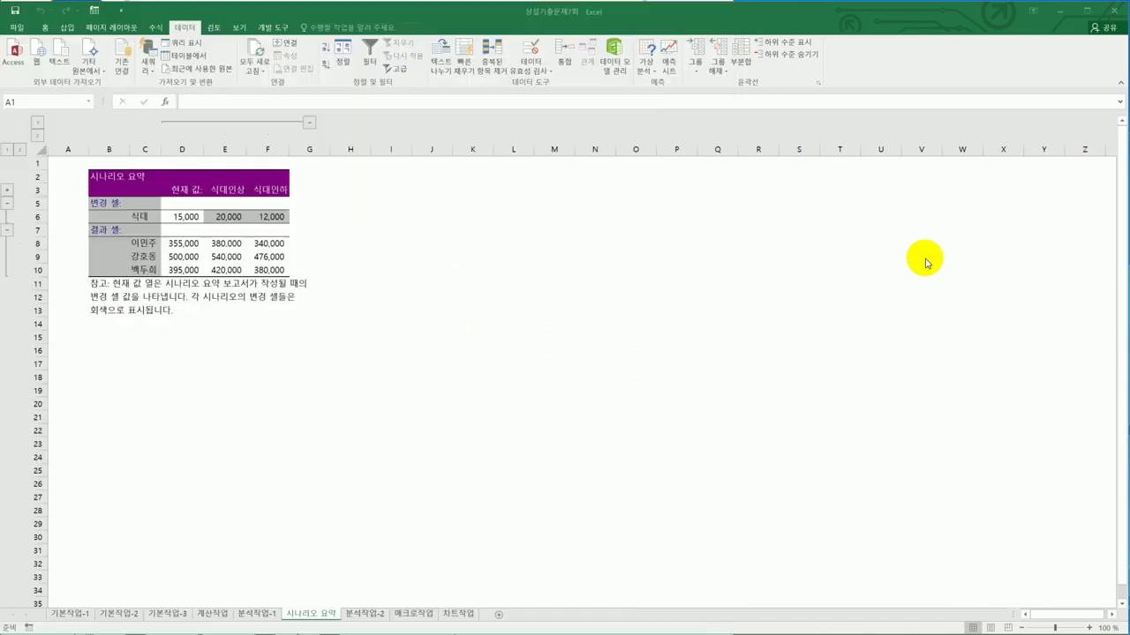
On the 매크로작업 sheet, choose the Rectangle shape from Insert > Shapes.
{"action": "left_click", "coordinate": [414, 613]}
{"action": "left_click", "coordinate": [774, 387]}
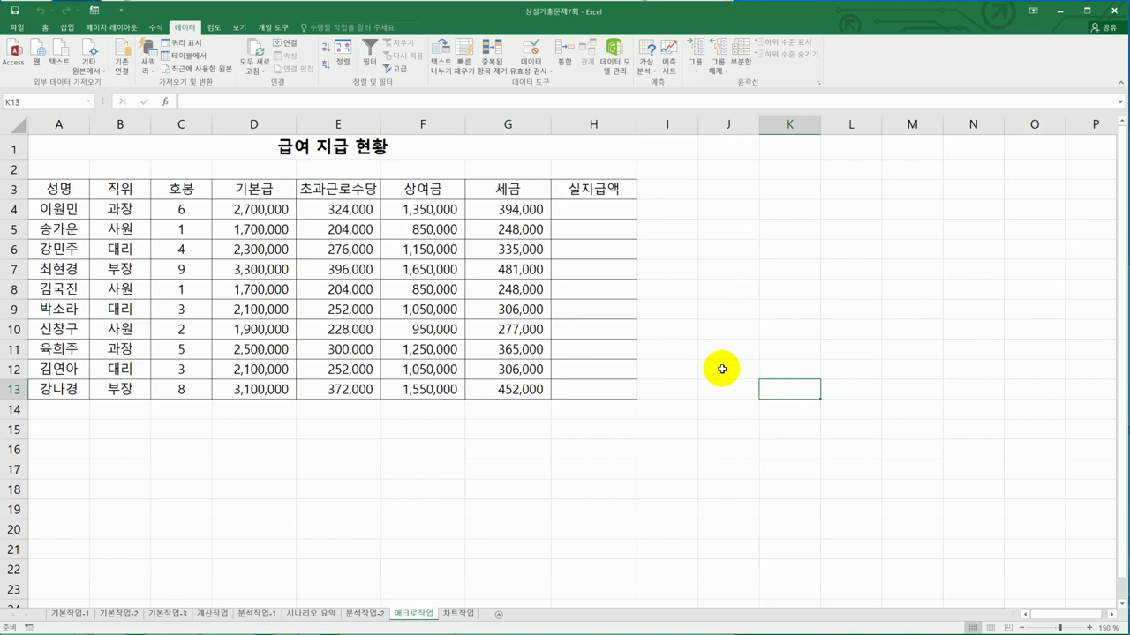
{"action": "left_click", "coordinate": [69, 29]}
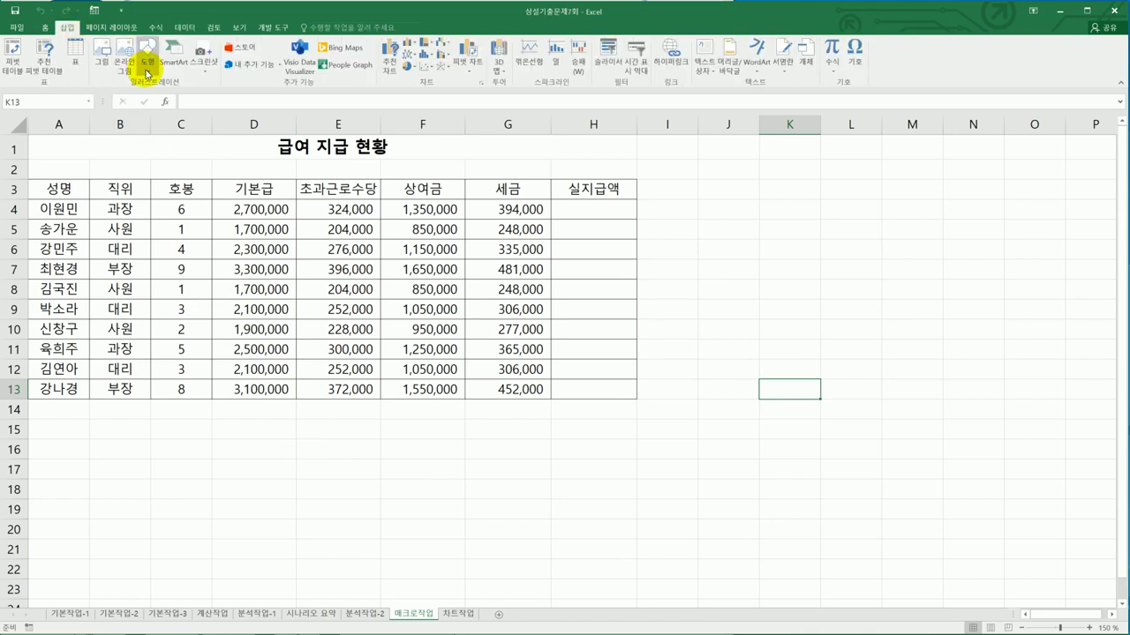
{"action": "left_click", "coordinate": [148, 66]}
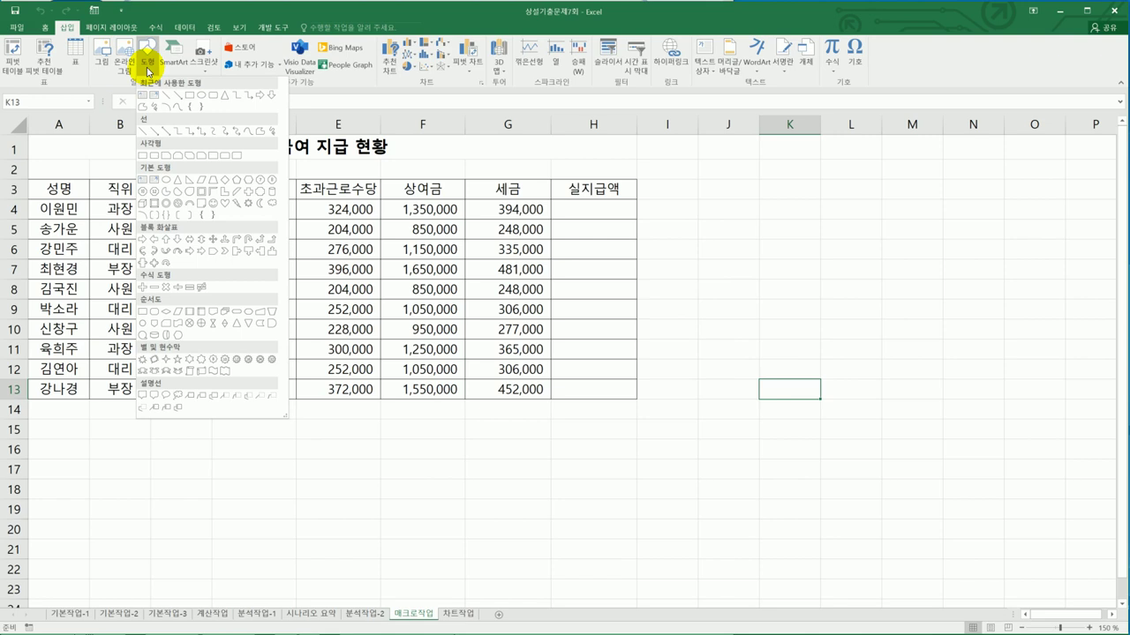
{"action": "left_click", "coordinate": [144, 156]}
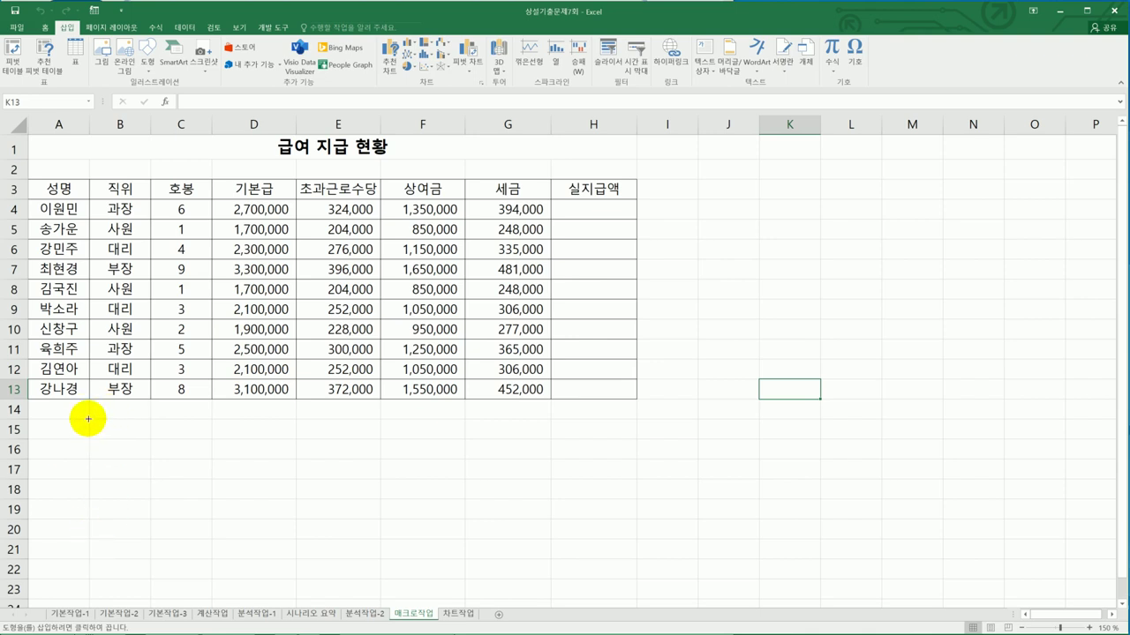
Draw a rectangle over B15:C16 labelled 지급액 and bring up its shortcut menu.
{"action": "left_click_drag", "start_coordinate": [89, 419], "coordinate": [190, 454]}
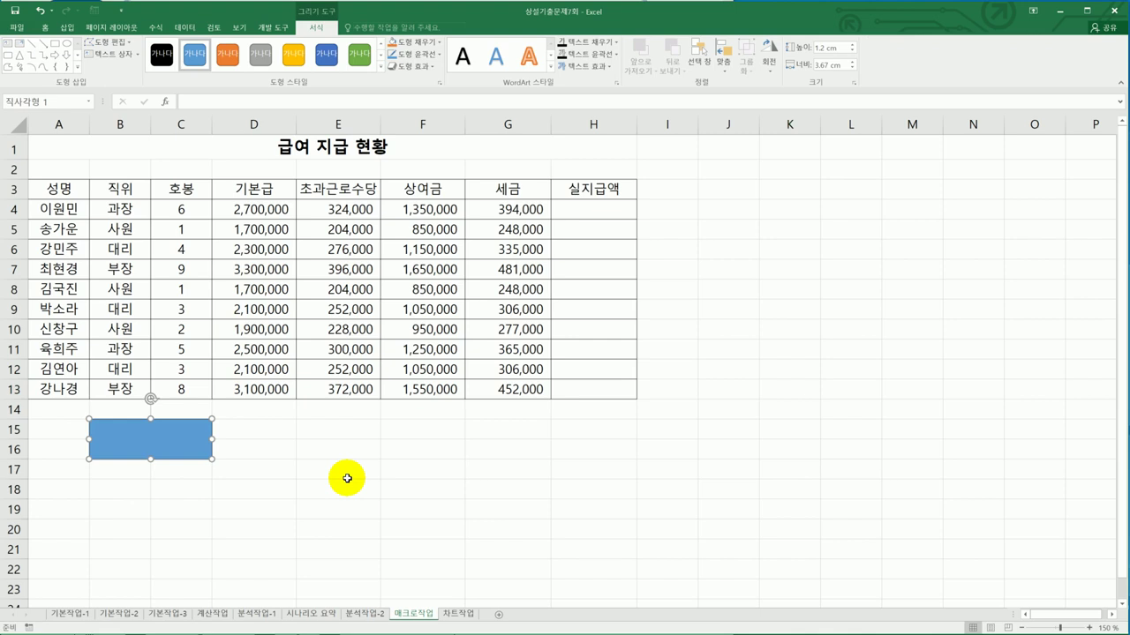
{"action": "type", "text": "지급액"}
{"action": "left_click", "coordinate": [347, 479]}
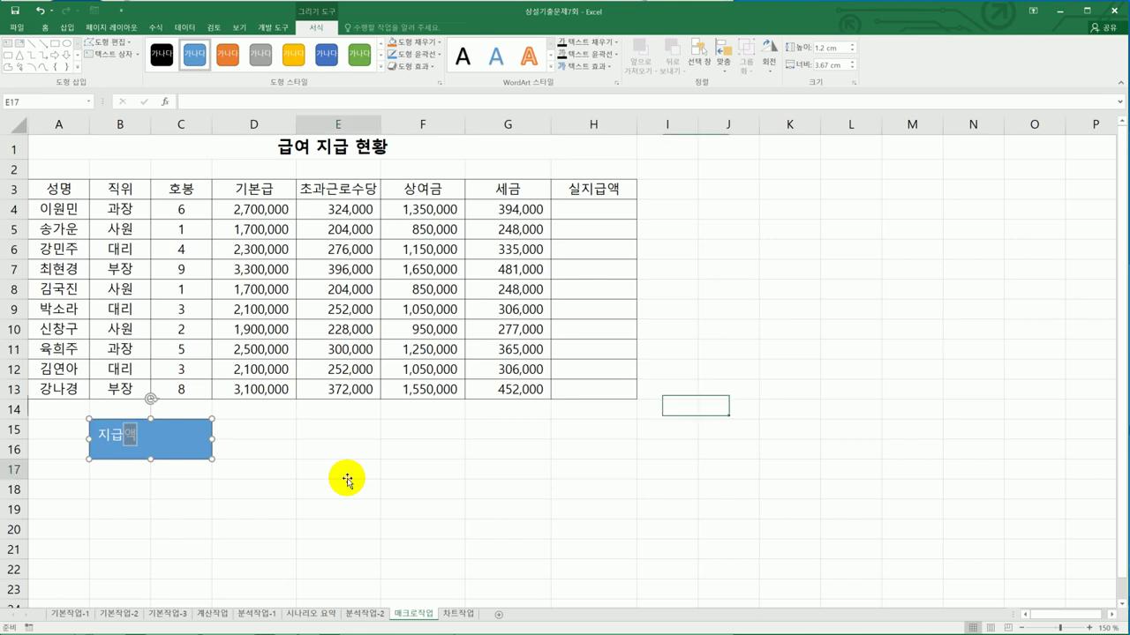
{"action": "right_click", "coordinate": [195, 443]}
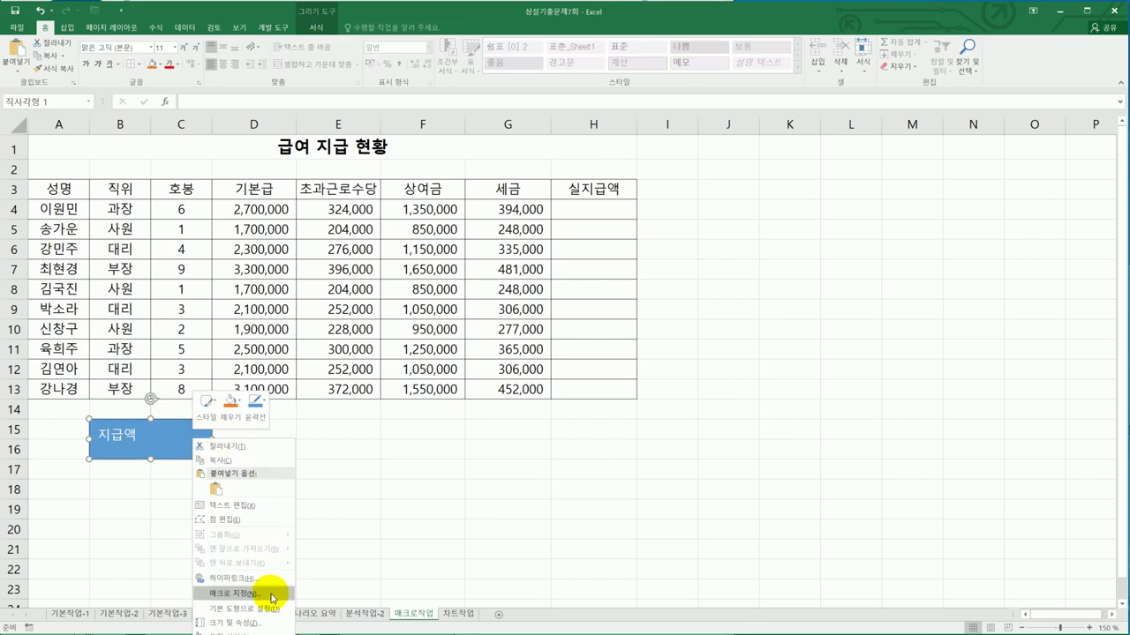
Name a new macro 지급액 for the rectangle and start recording it.
{"action": "left_click", "coordinate": [273, 596]}
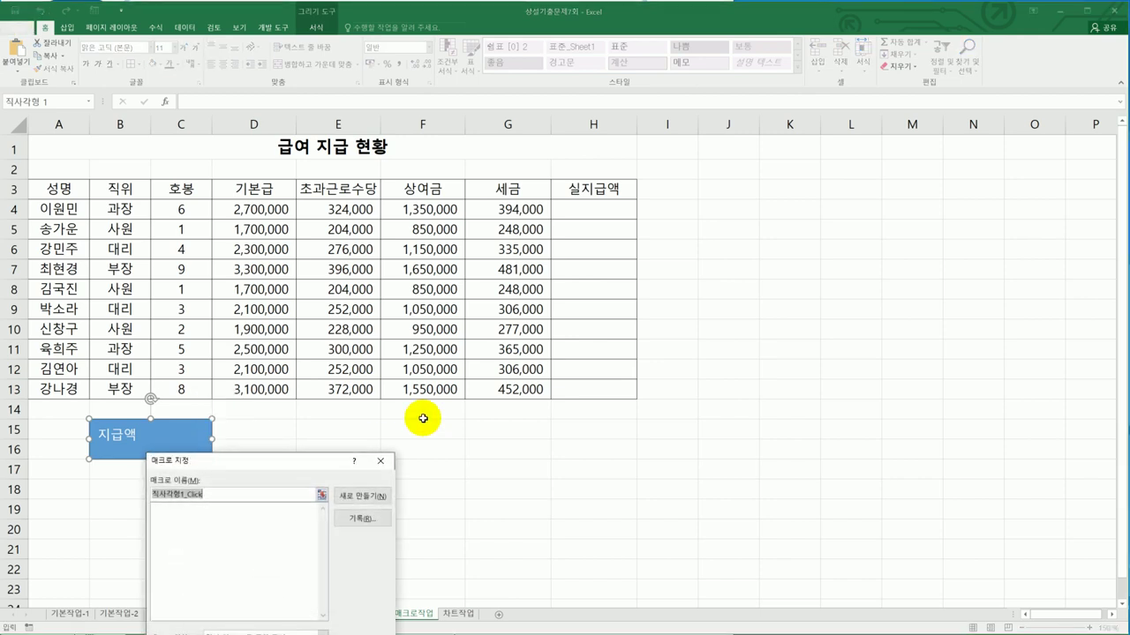
{"action": "left_click_drag", "start_coordinate": [298, 468], "coordinate": [838, 209]}
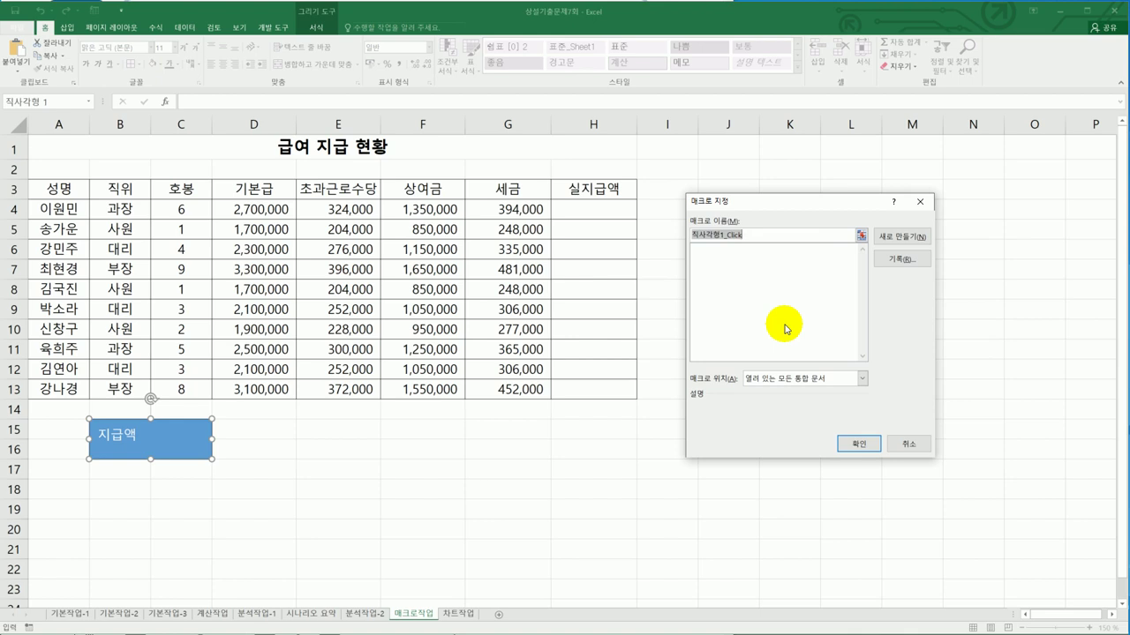
{"action": "type", "text": "지급액"}
{"action": "left_click", "coordinate": [902, 259]}
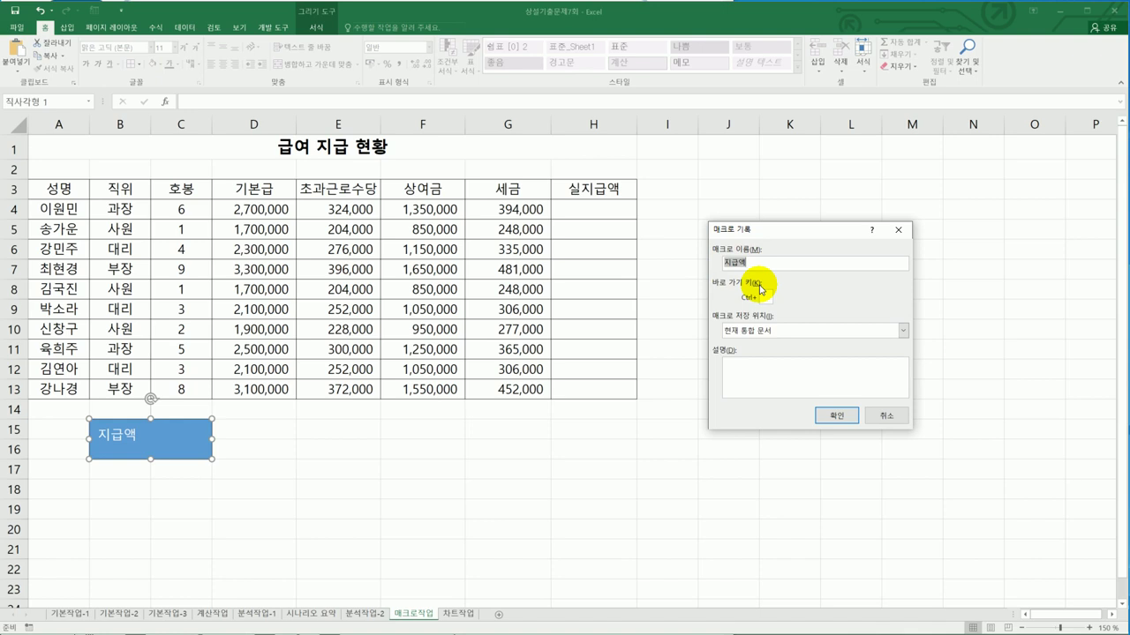
{"action": "left_click", "coordinate": [845, 416]}
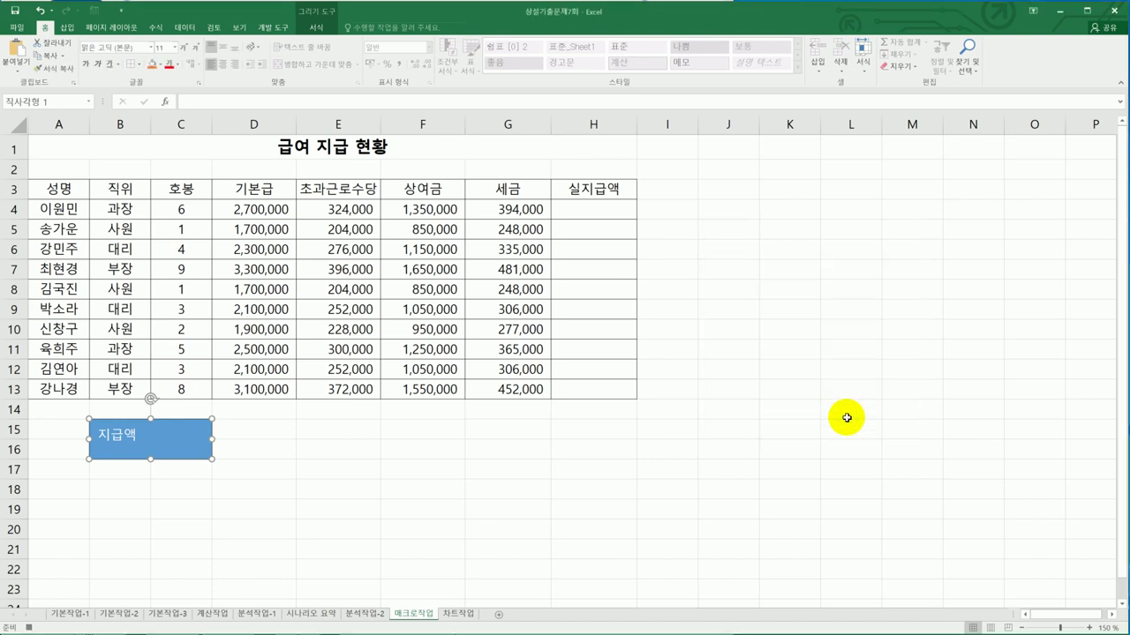
Enter =SUM(D4:F4)-G4 in H4 as the first 실지급액.
{"action": "left_click", "coordinate": [620, 211]}
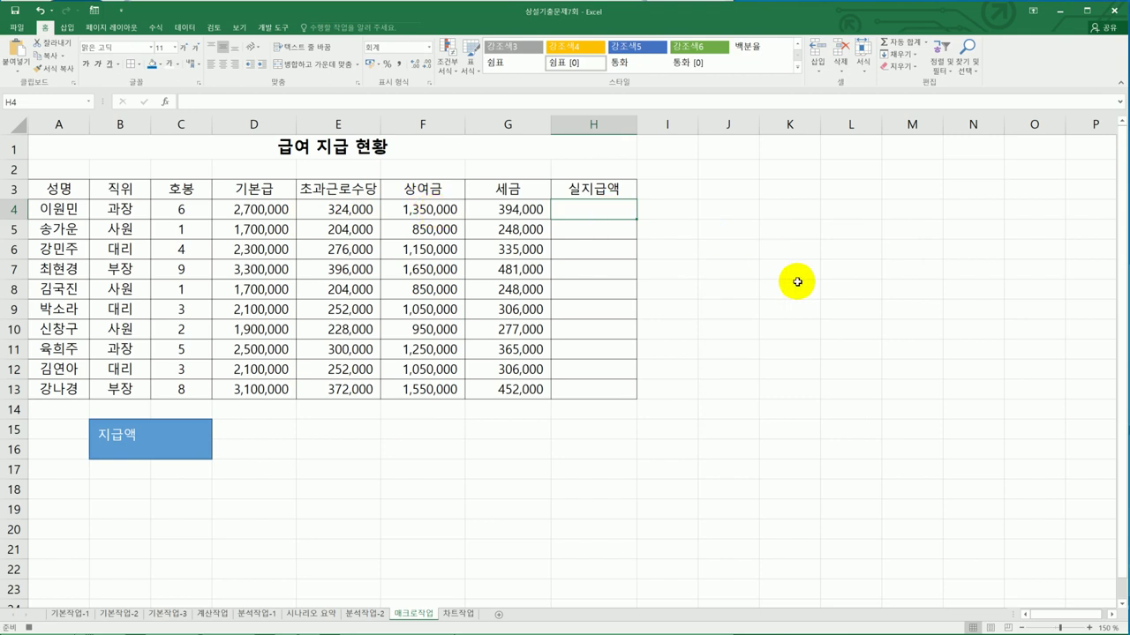
{"action": "type", "text": "=ㄴ"}
{"action": "key", "text": "BackSpace"}
{"action": "key", "text": "Hangul"}
{"action": "type", "text": "sum("}
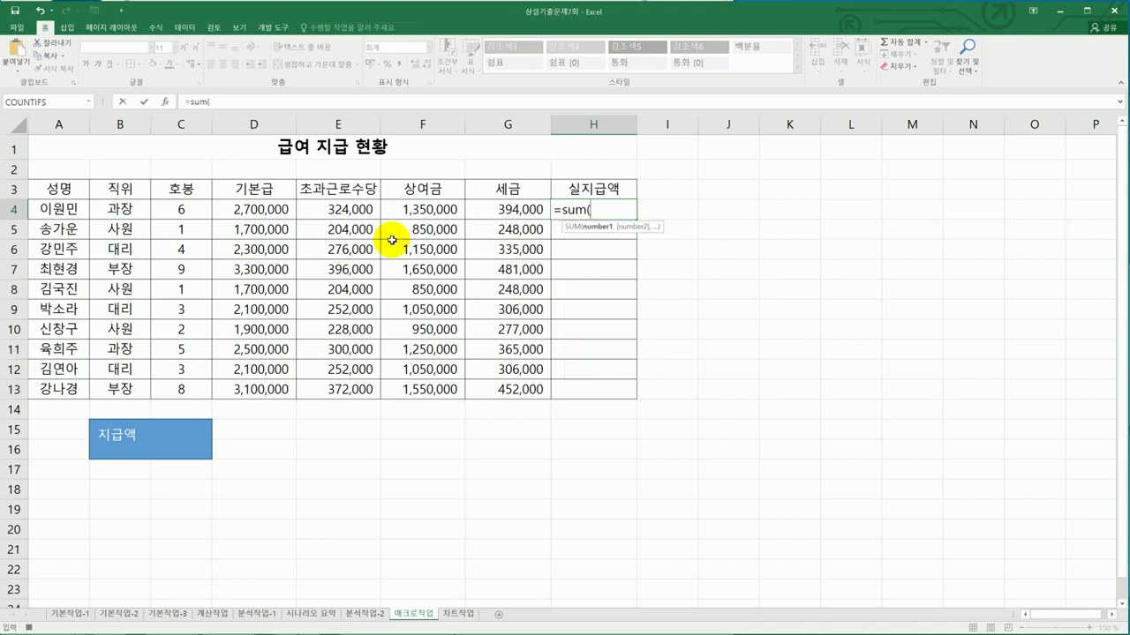
{"action": "left_click_drag", "start_coordinate": [265, 210], "coordinate": [405, 209]}
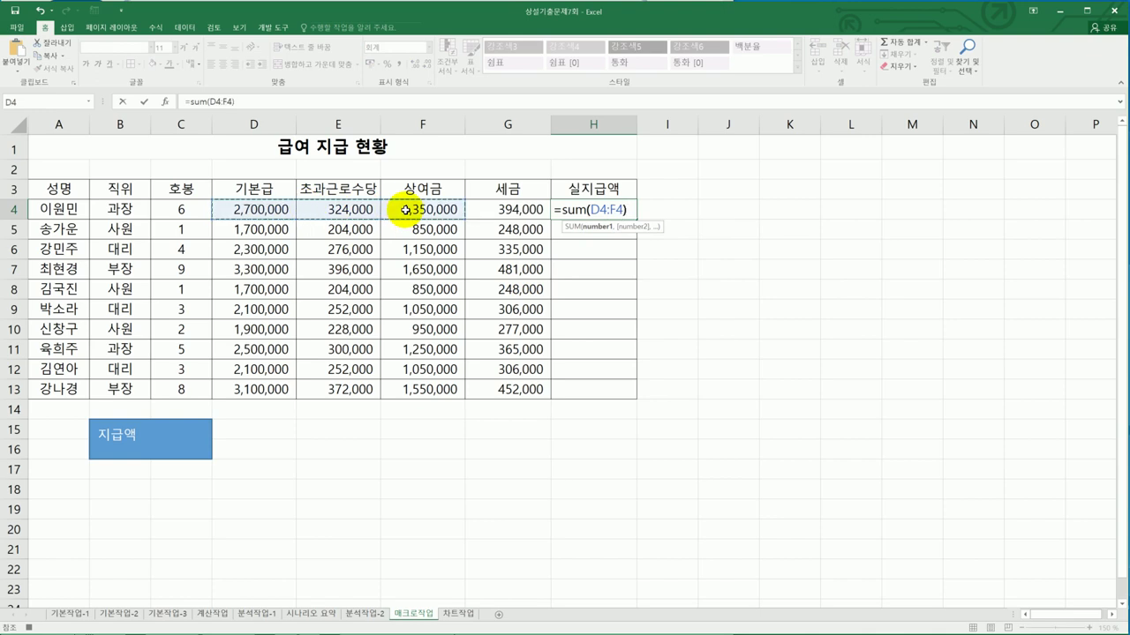
{"action": "type", "text": ")-"}
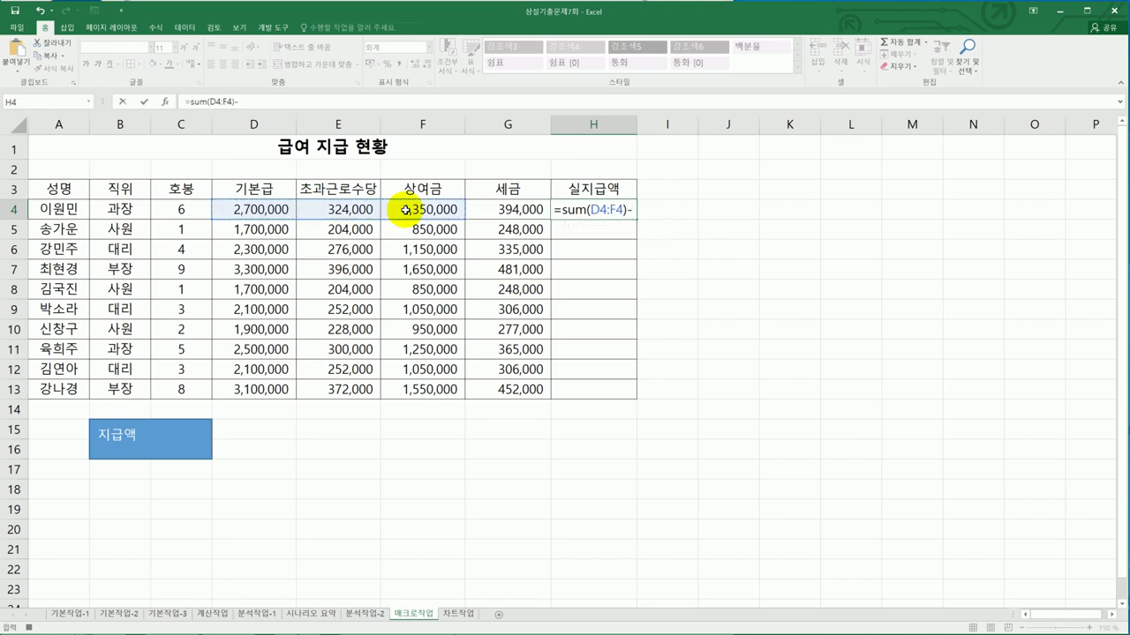
{"action": "left_click", "coordinate": [490, 210]}
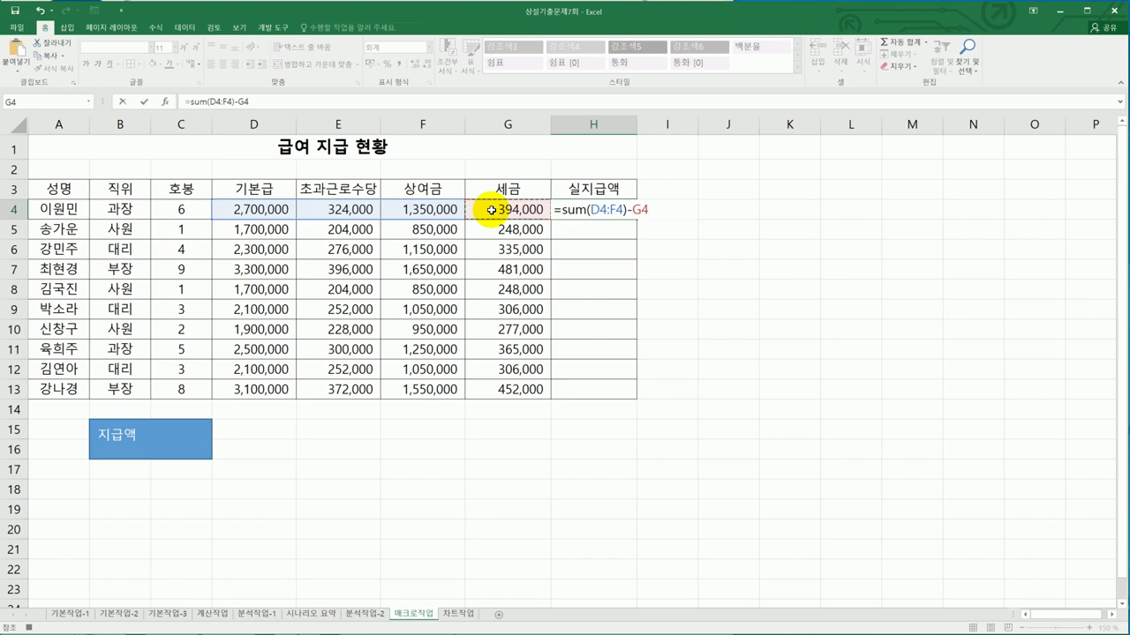
{"action": "key", "text": "Return"}
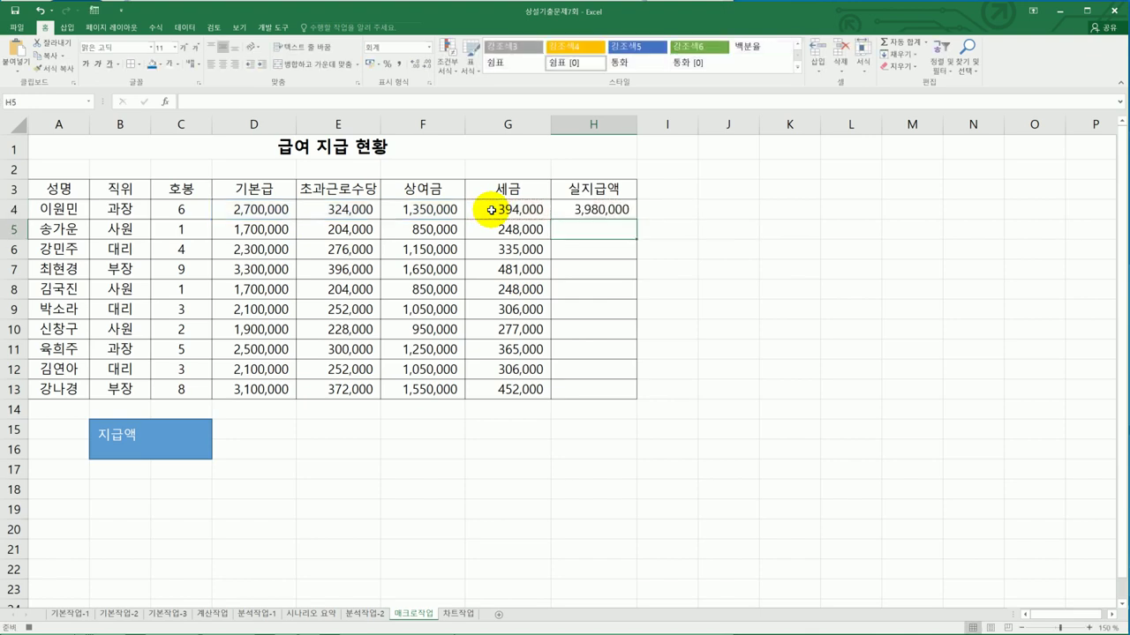
Fill the H4 formula down through H13.
{"action": "left_click", "coordinate": [585, 210]}
{"action": "left_click_drag", "start_coordinate": [636, 218], "coordinate": [645, 397]}
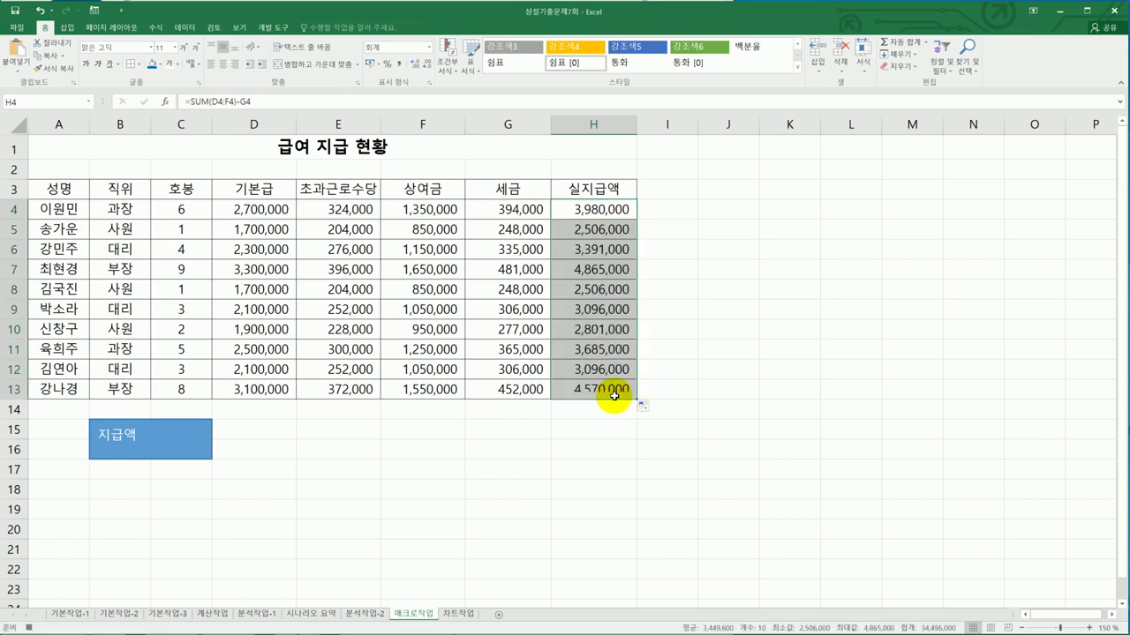
{"action": "left_click", "coordinate": [597, 389]}
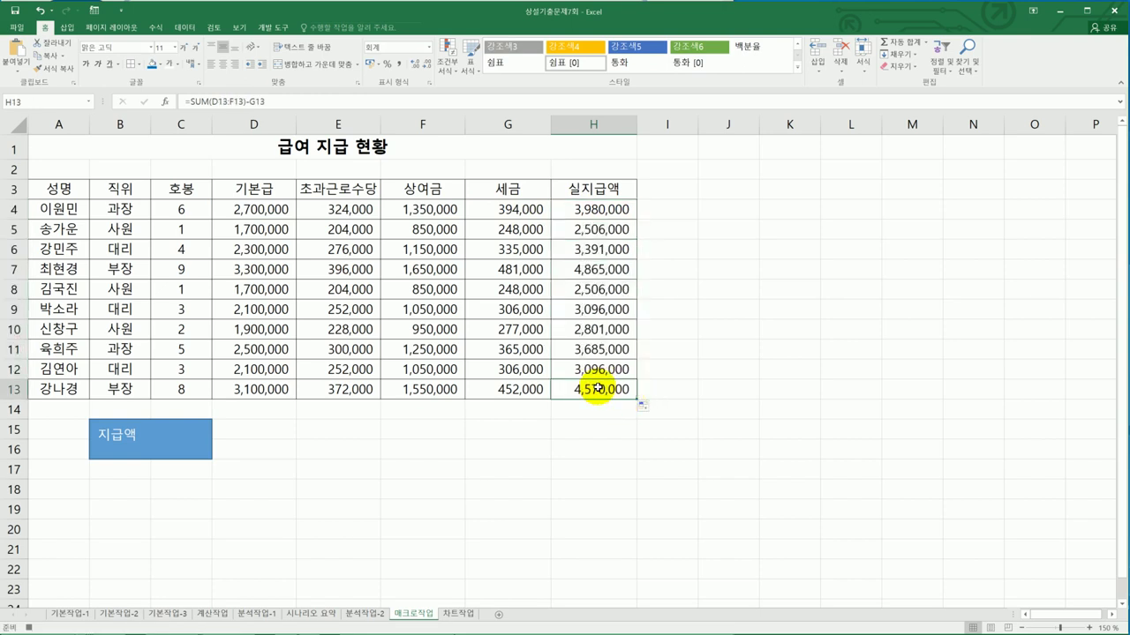
{"action": "left_click", "coordinate": [273, 27]}
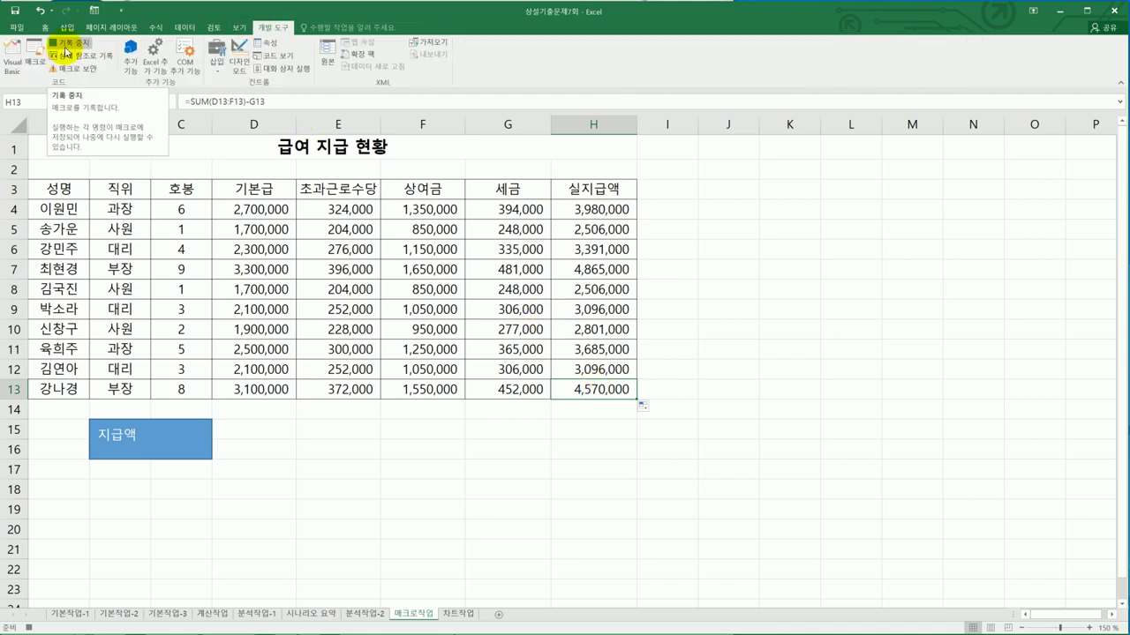
Stop recording the 지급액 macro and clear the values in H4:H13.
{"action": "left_click", "coordinate": [64, 46]}
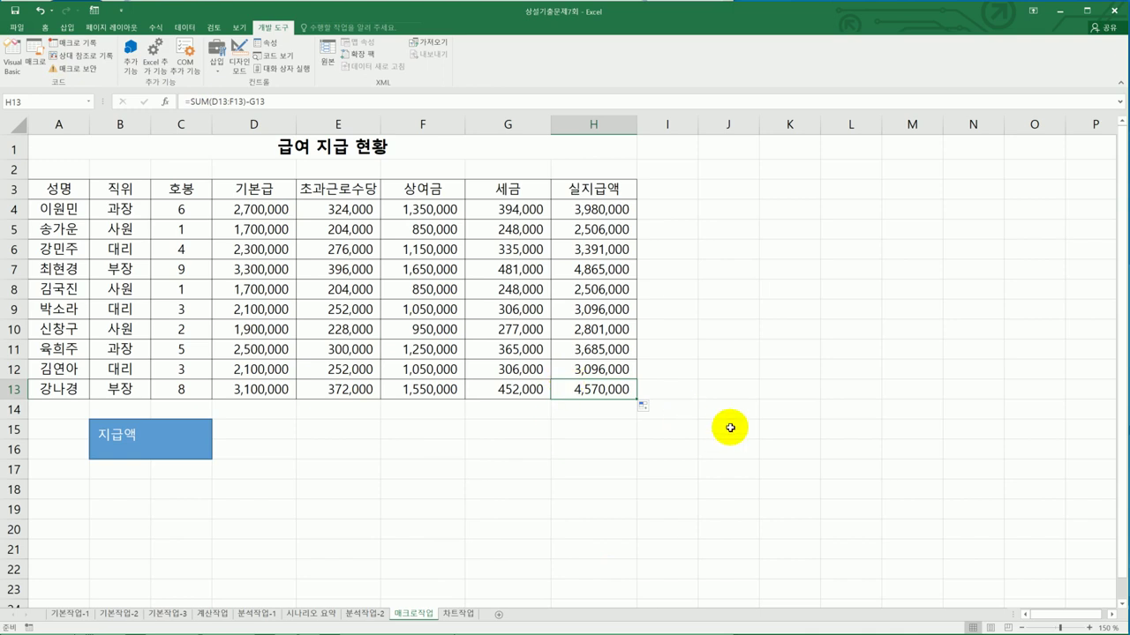
{"action": "left_click", "coordinate": [781, 441]}
{"action": "left_click", "coordinate": [578, 212]}
{"action": "left_click_drag", "start_coordinate": [581, 234], "coordinate": [597, 391]}
{"action": "key", "text": "Delete"}
Run the 지급액 macro from the rectangle to refill H4:H13.
{"action": "left_click", "coordinate": [781, 409]}
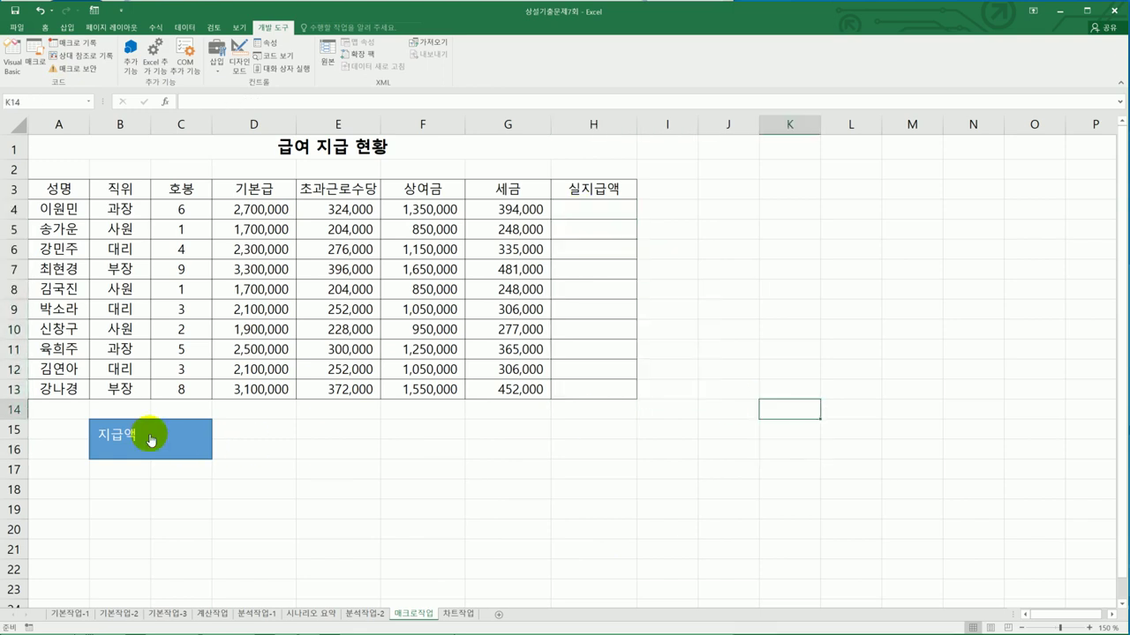
{"action": "left_click", "coordinate": [149, 433]}
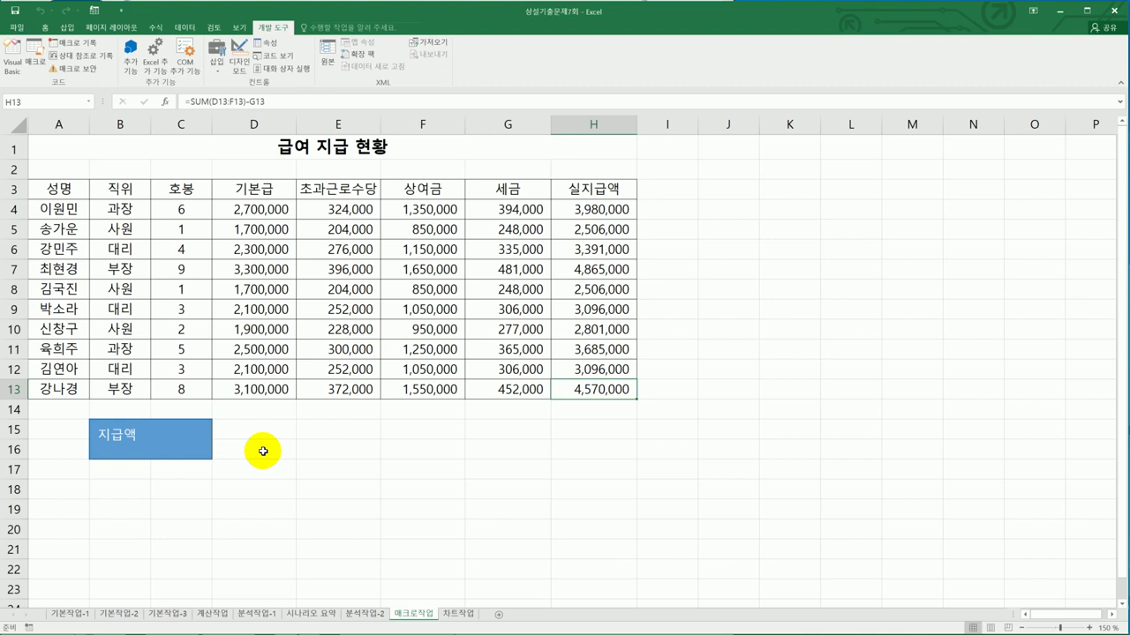
{"action": "left_click", "coordinate": [330, 503]}
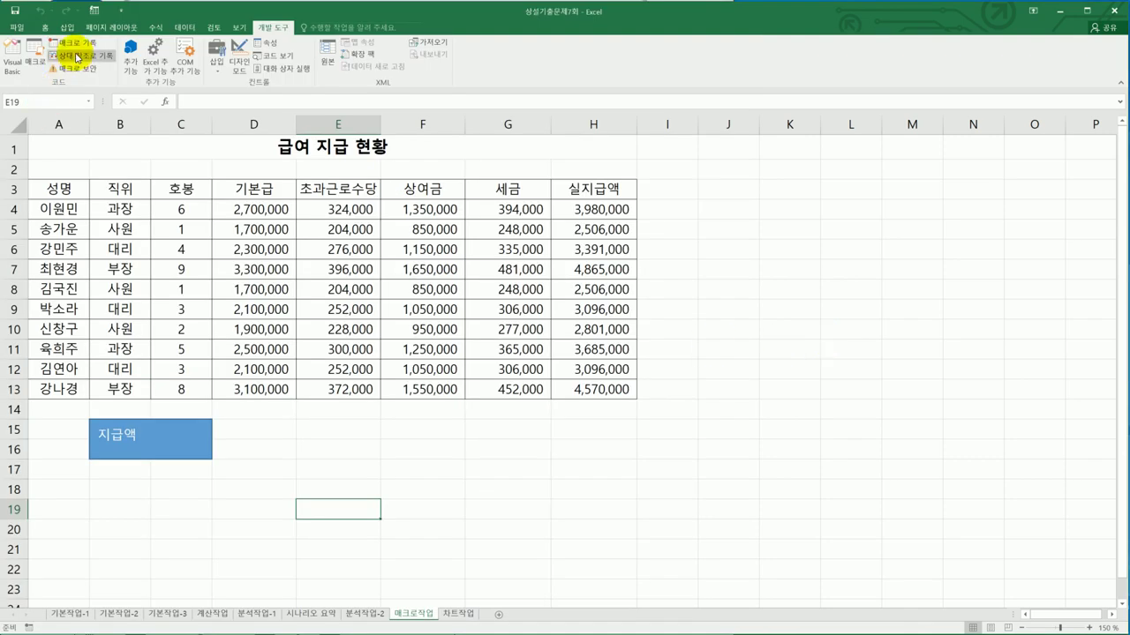
Draw a bevel shape over E15:F16 and label it 서식.
{"action": "left_click", "coordinate": [68, 28]}
{"action": "left_click", "coordinate": [147, 55]}
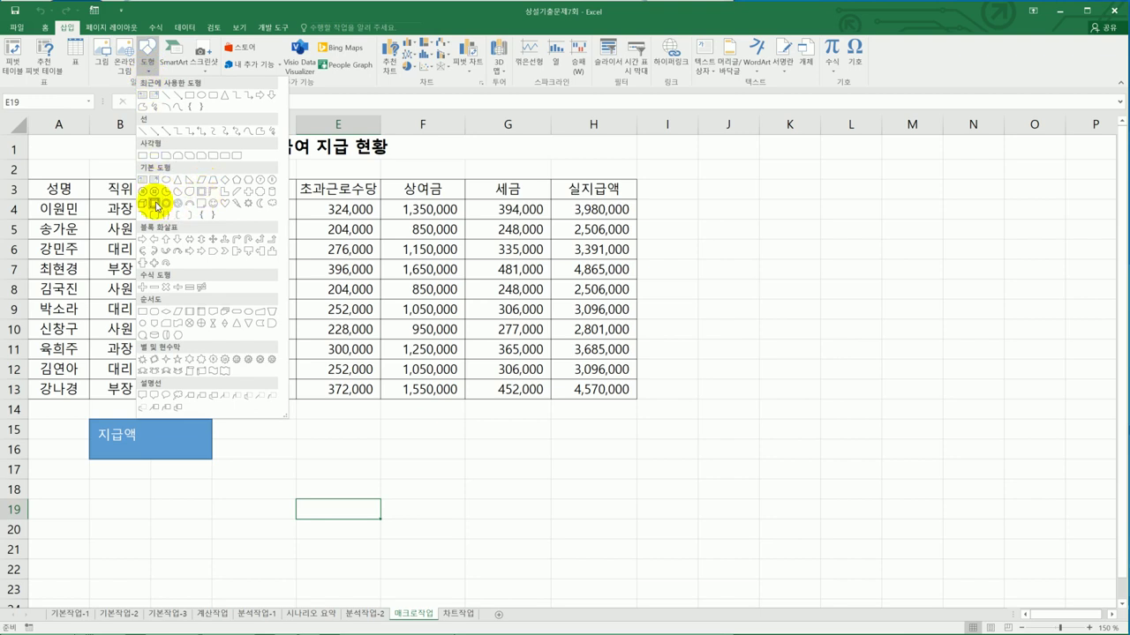
{"action": "left_click", "coordinate": [157, 207]}
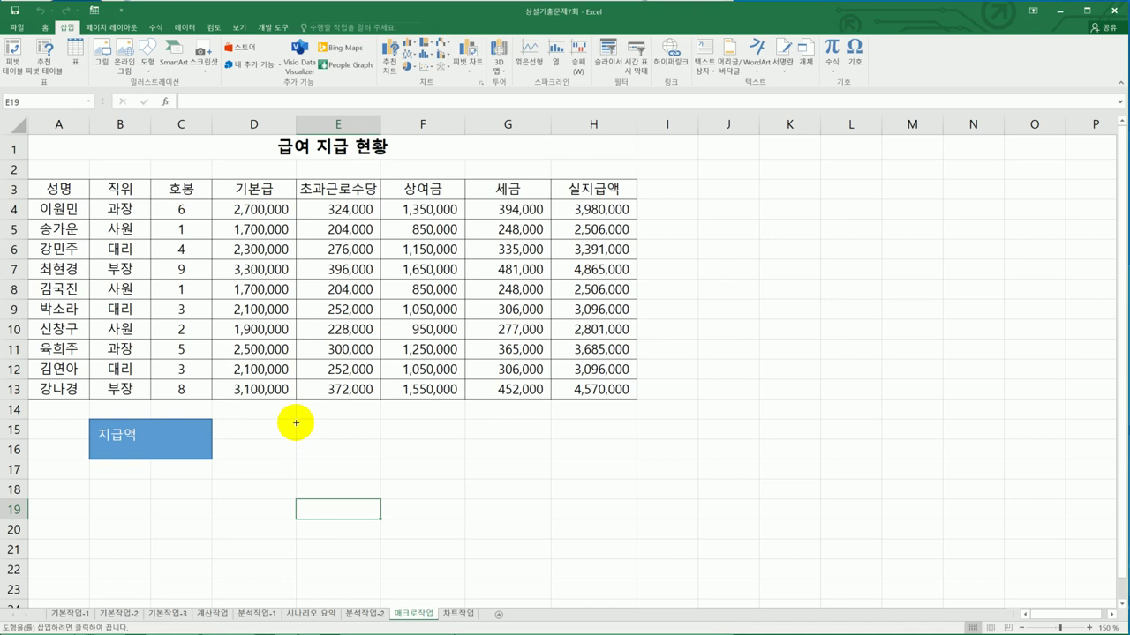
{"action": "left_click_drag", "start_coordinate": [295, 420], "coordinate": [439, 460]}
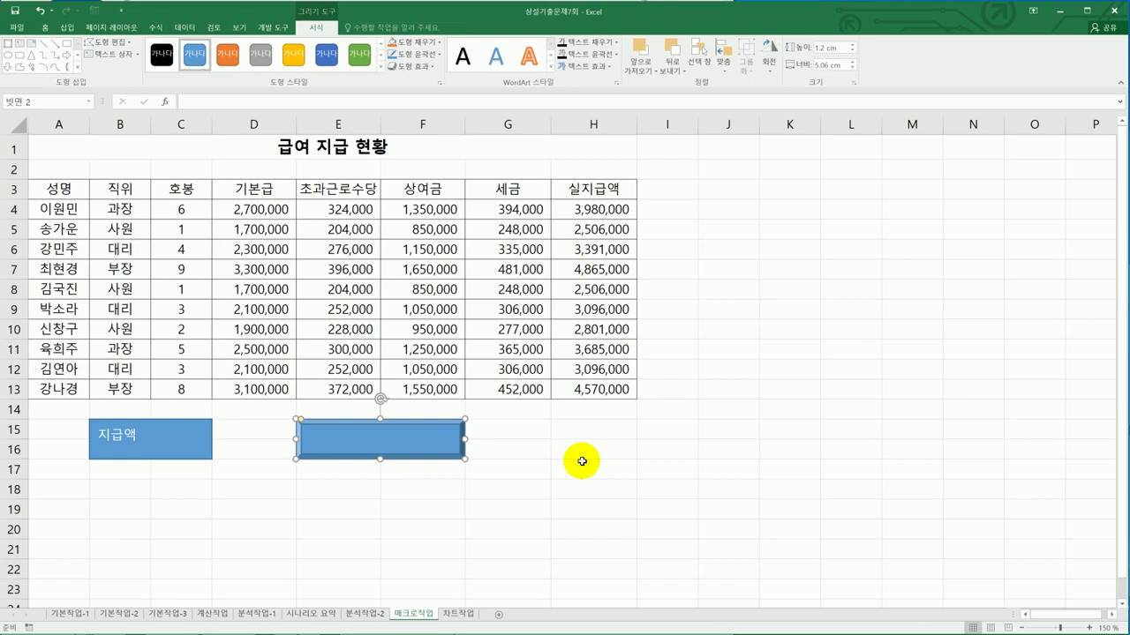
{"action": "type", "text": "tjtl"}
{"action": "key", "text": "BackSpace"}
{"action": "key", "text": "BackSpace"}
{"action": "key", "text": "BackSpace"}
{"action": "type", "text": "서식"}
{"action": "left_click", "coordinate": [582, 461]}
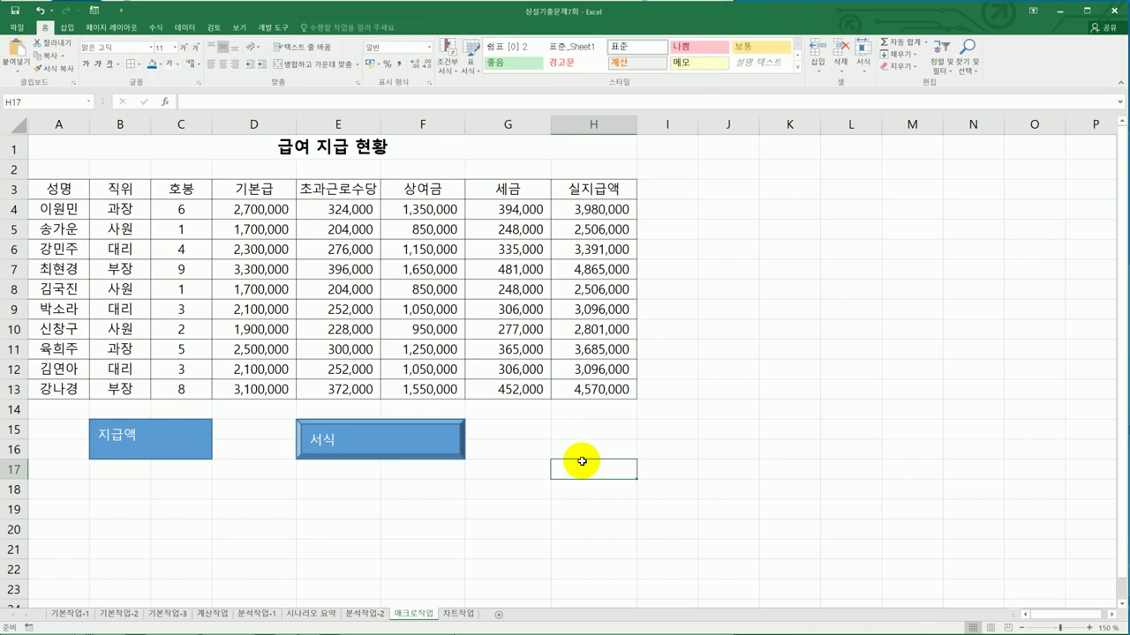
Choose to assign a macro to the 서식 shape.
{"action": "left_click", "coordinate": [442, 441]}
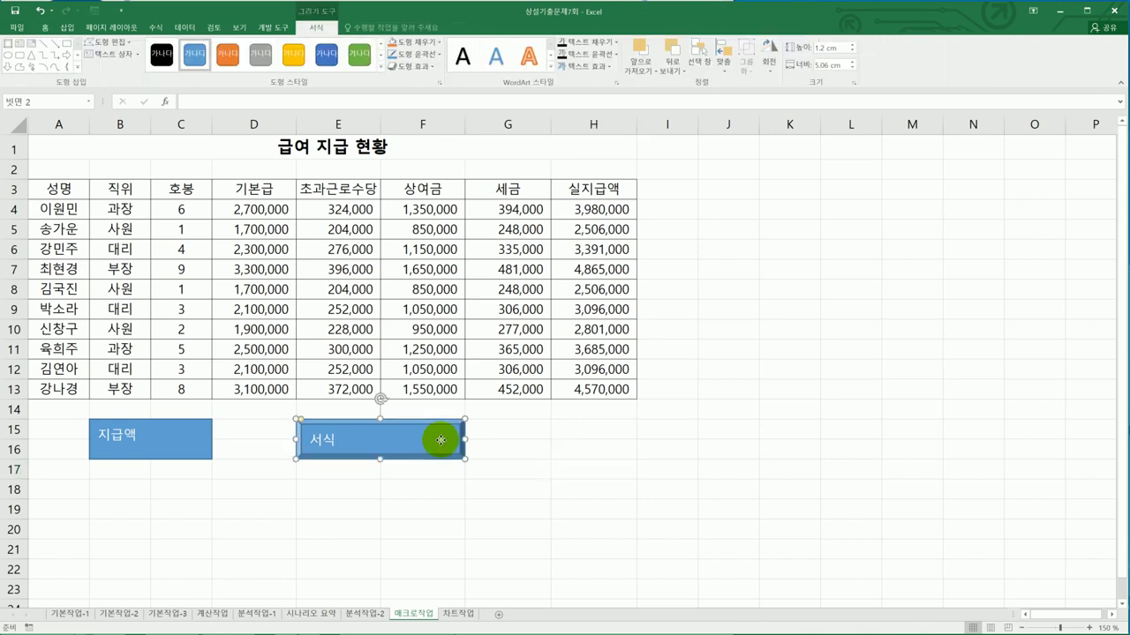
{"action": "right_click", "coordinate": [441, 442]}
{"action": "left_click", "coordinate": [521, 597]}
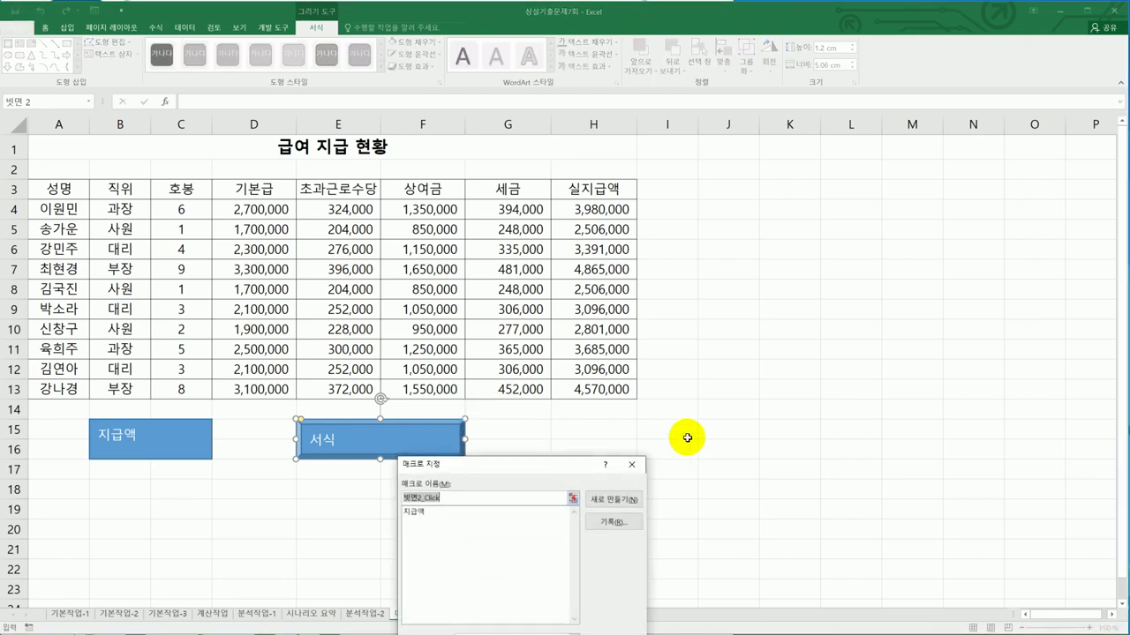
Start recording a new macro named 서식, then select header row A3:H3.
{"action": "left_click_drag", "start_coordinate": [571, 462], "coordinate": [880, 209]}
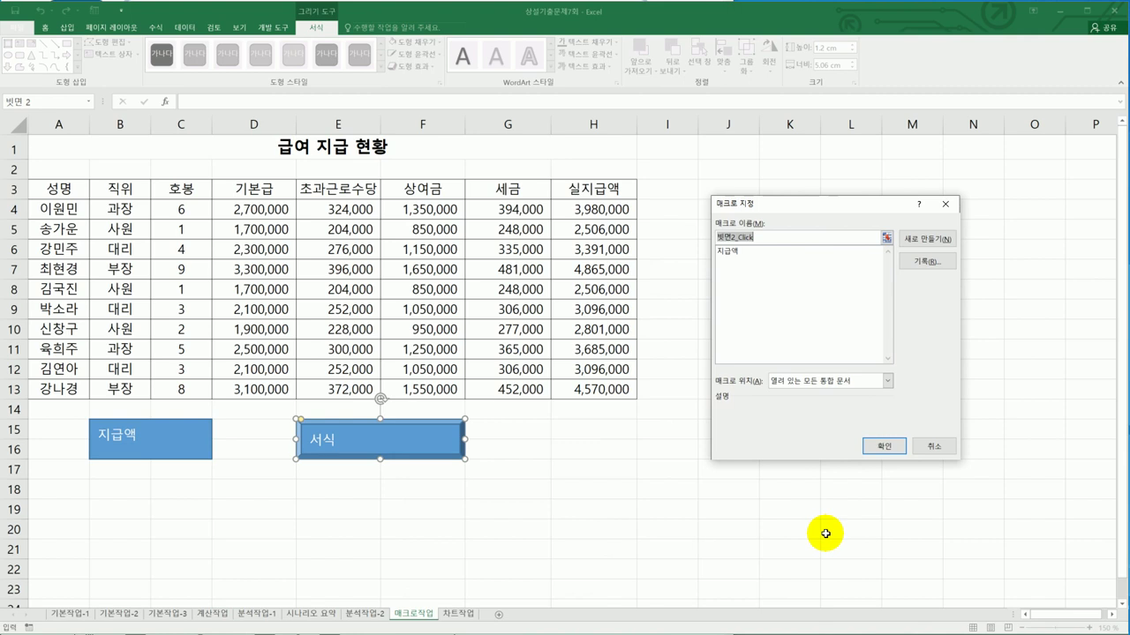
{"action": "type", "text": "서시"}
{"action": "left_click", "coordinate": [921, 277]}
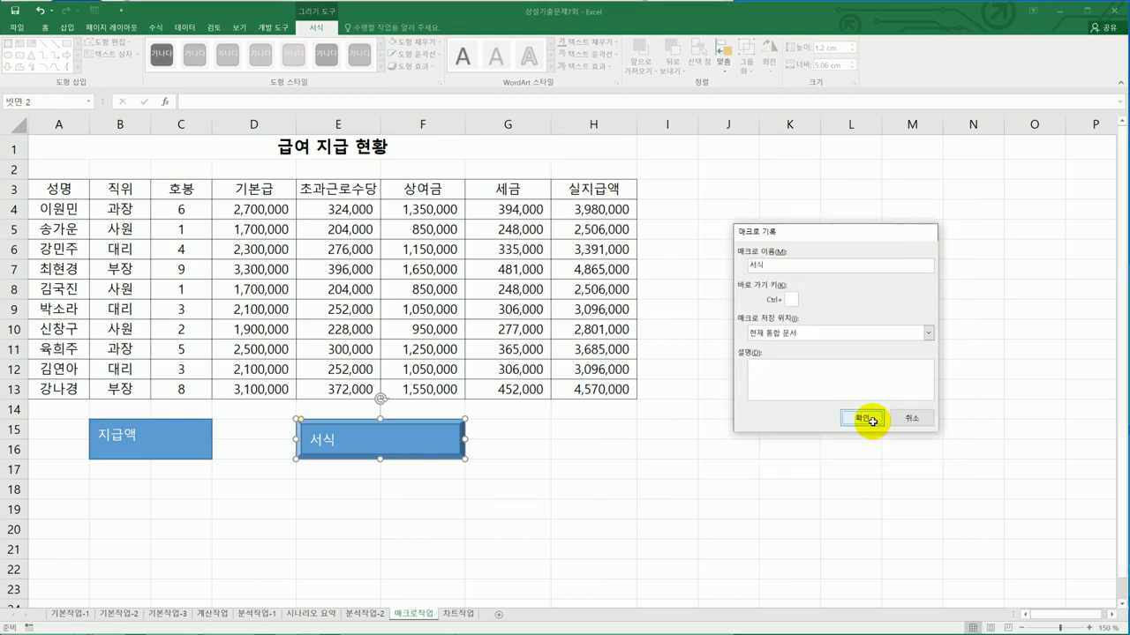
{"action": "left_click", "coordinate": [870, 420]}
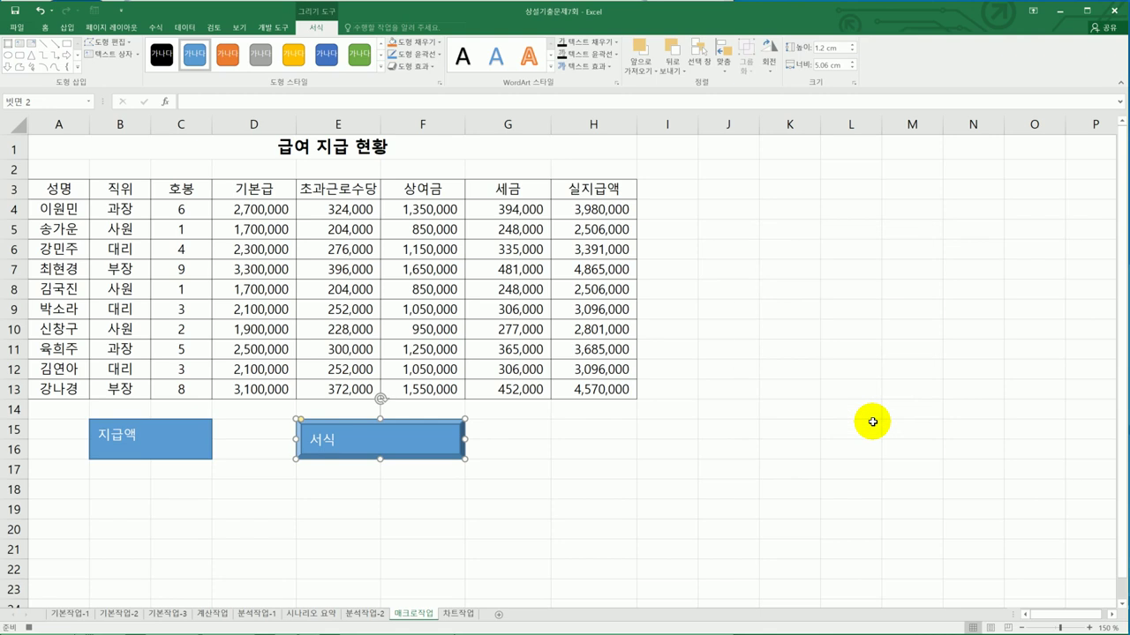
{"action": "left_click_drag", "start_coordinate": [68, 189], "coordinate": [557, 195]}
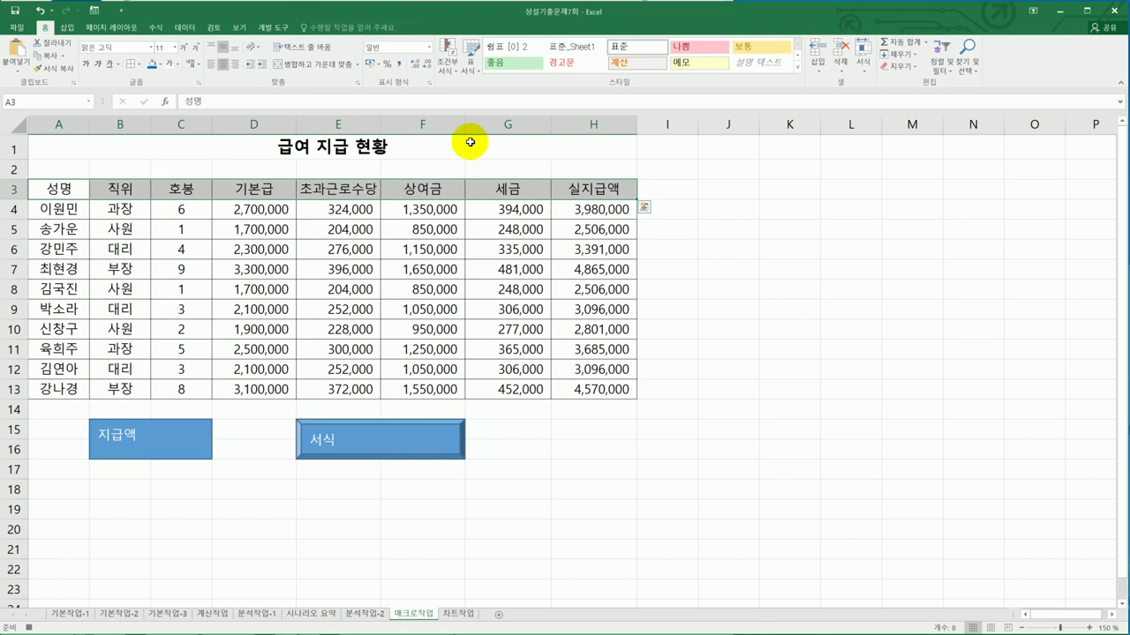
Give header row A3:H3 blue font and a yellow fill.
{"action": "left_click", "coordinate": [177, 66]}
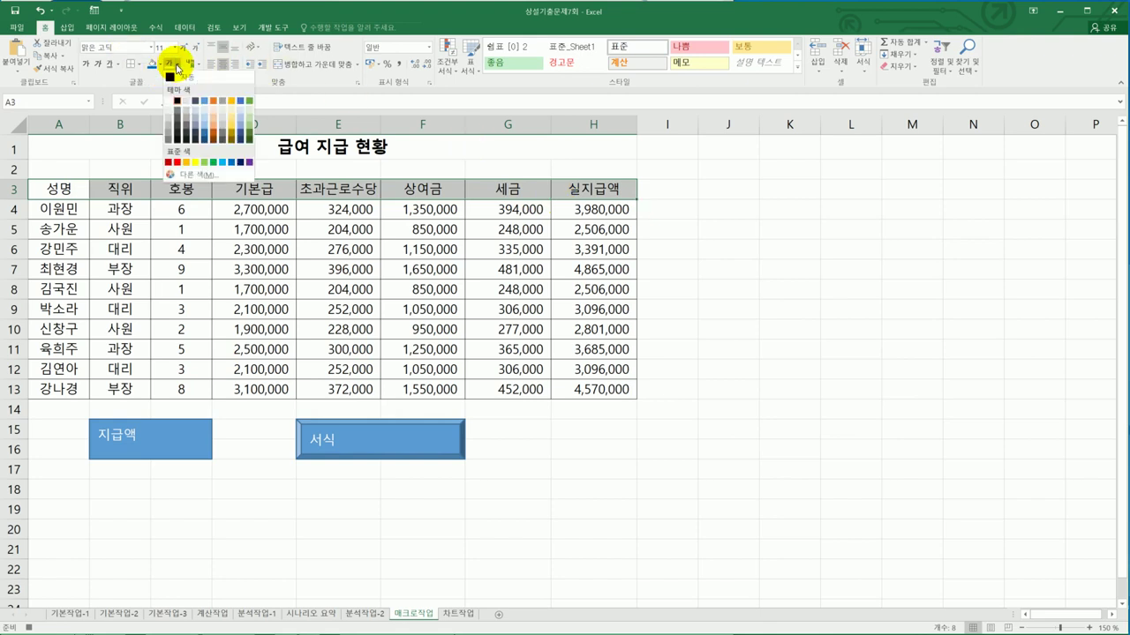
{"action": "left_click", "coordinate": [231, 162]}
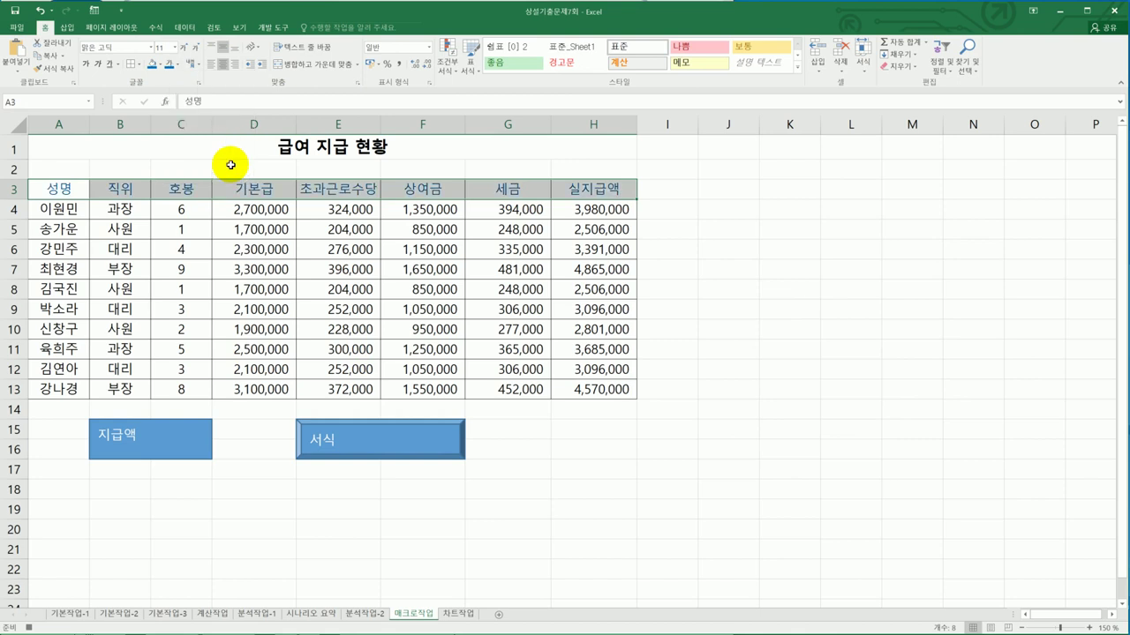
{"action": "left_click", "coordinate": [161, 65]}
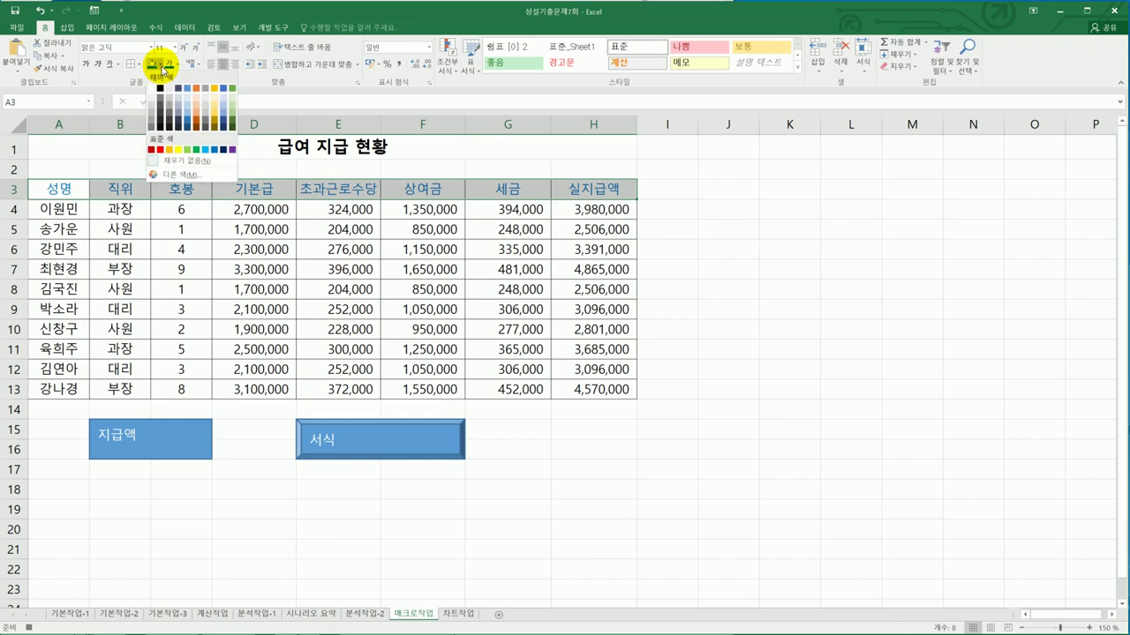
{"action": "left_click", "coordinate": [179, 151]}
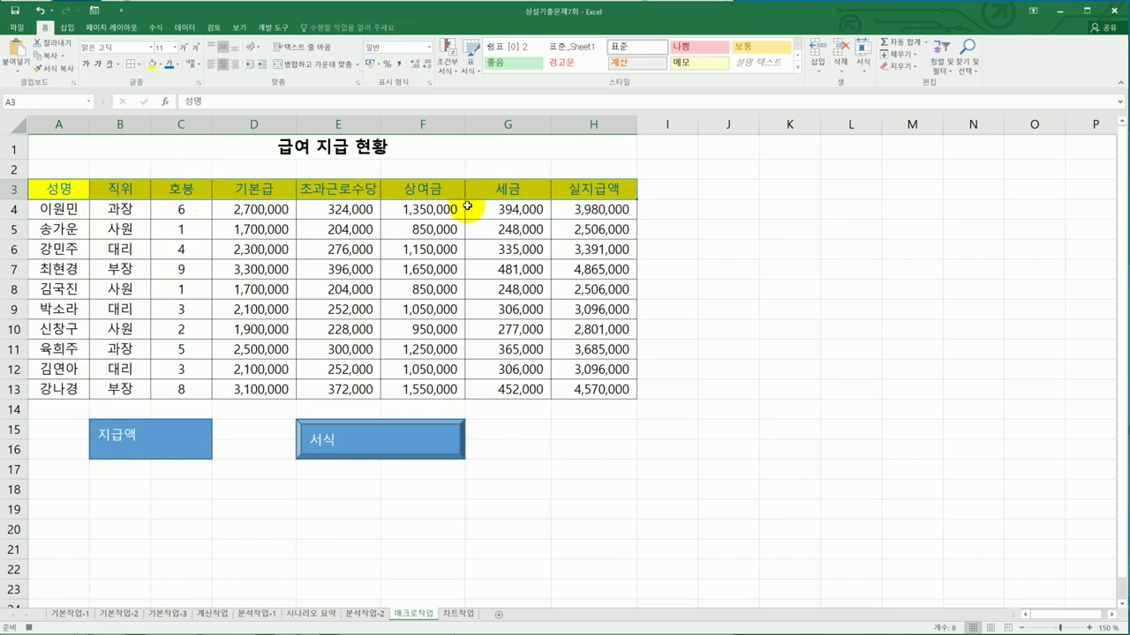
{"action": "left_click", "coordinate": [593, 190]}
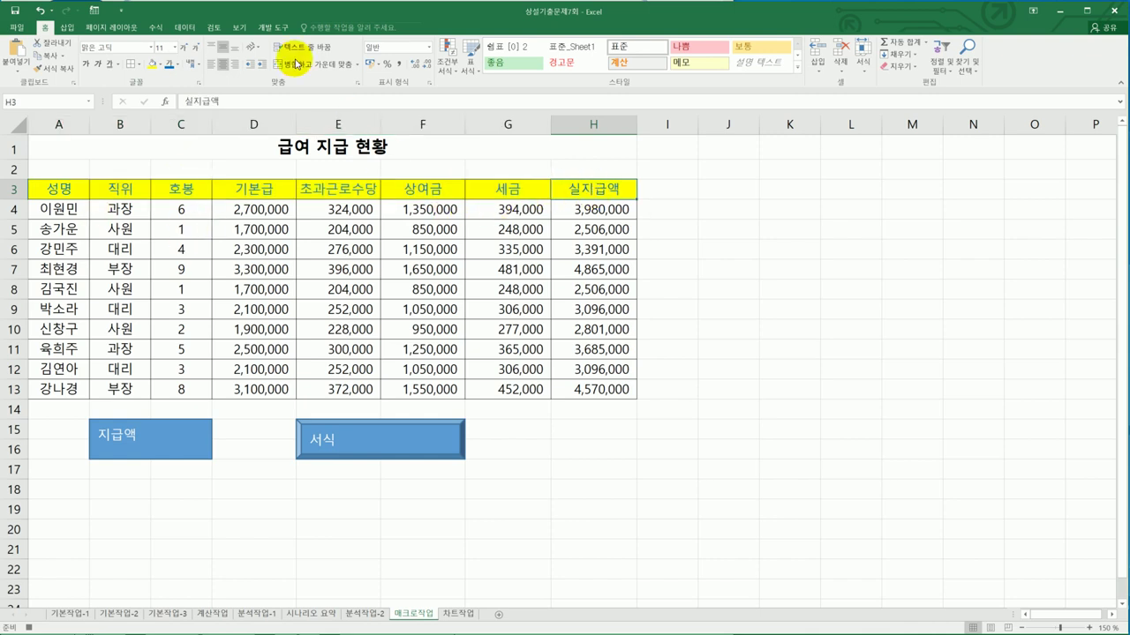
Stop recording the 서식 macro.
{"action": "left_click", "coordinate": [272, 29]}
{"action": "left_click", "coordinate": [71, 43]}
{"action": "left_click", "coordinate": [660, 449]}
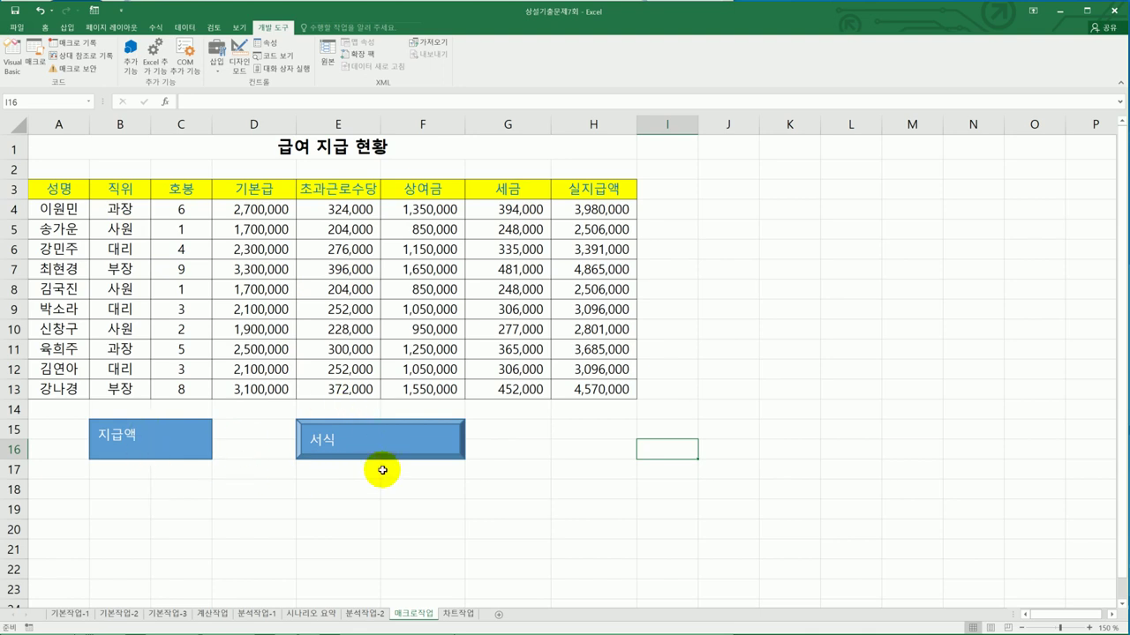
{"action": "left_click", "coordinate": [769, 451]}
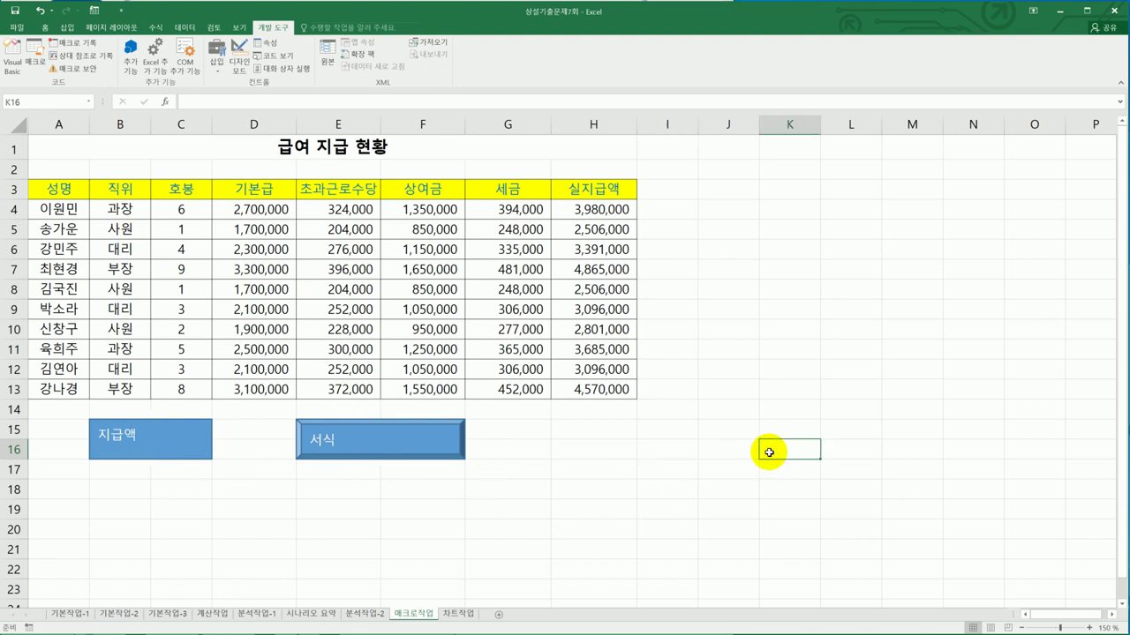
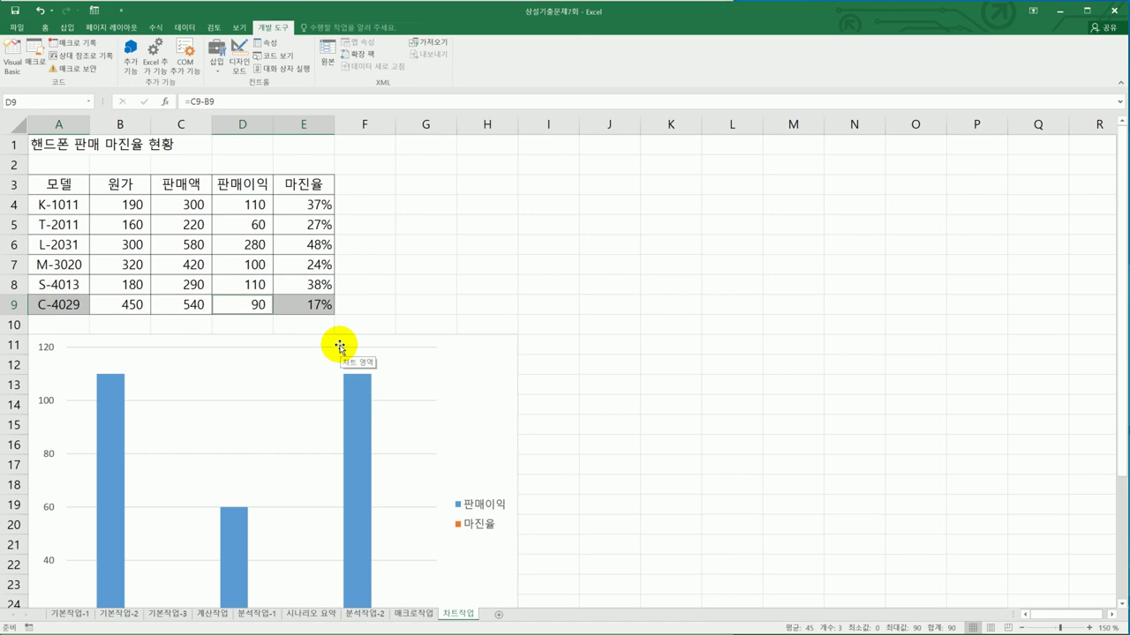
Paste the copied C-4029 cells (A9, D9:E9) into the chart, adding a profit bar of 90.
{"action": "key", "text": "ctrl+c"}
{"action": "left_click", "coordinate": [504, 397]}
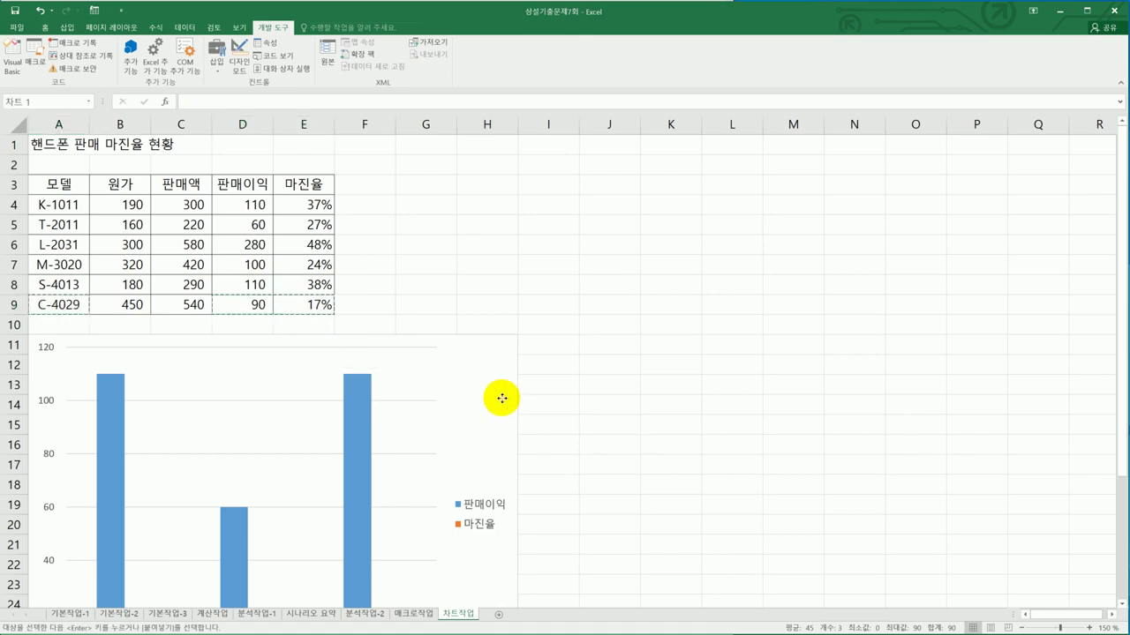
{"action": "key", "text": "ctrl+v"}
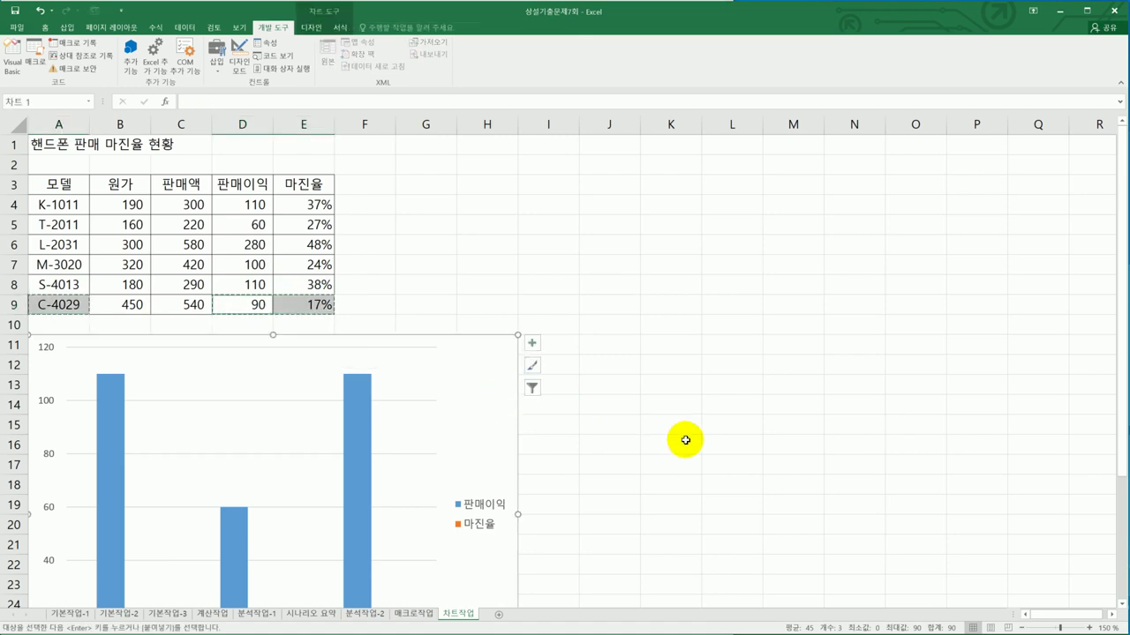
Check in the Select Data dialog that all four models are listed, then cancel.
{"action": "scroll", "coordinate": [685, 440], "scroll_direction": "down", "scroll_amount": 2}
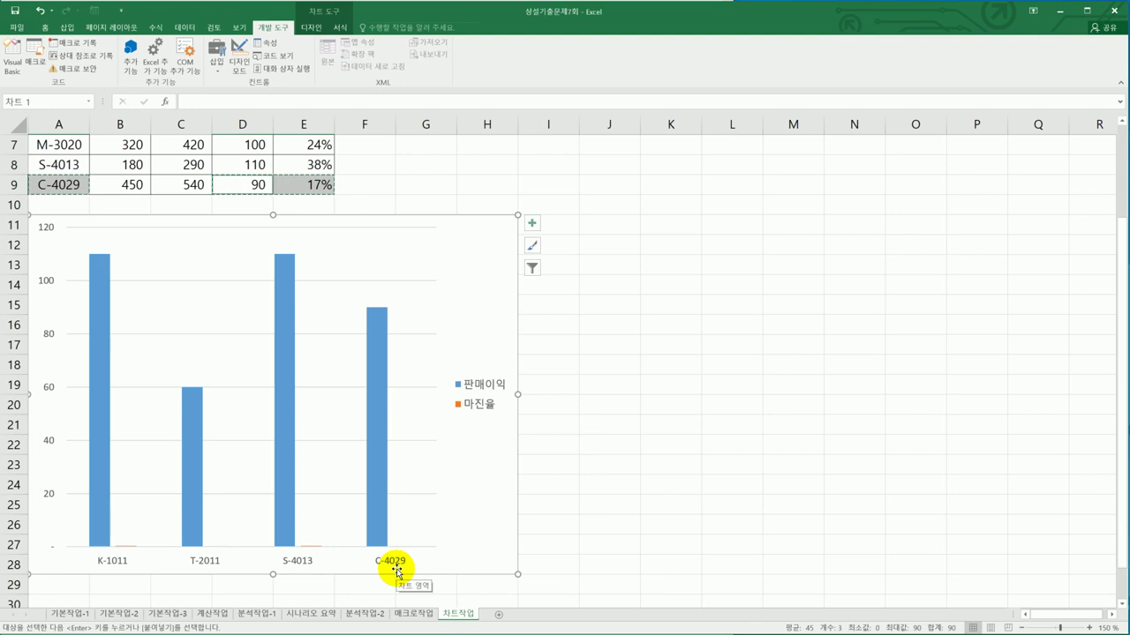
{"action": "right_click", "coordinate": [474, 261]}
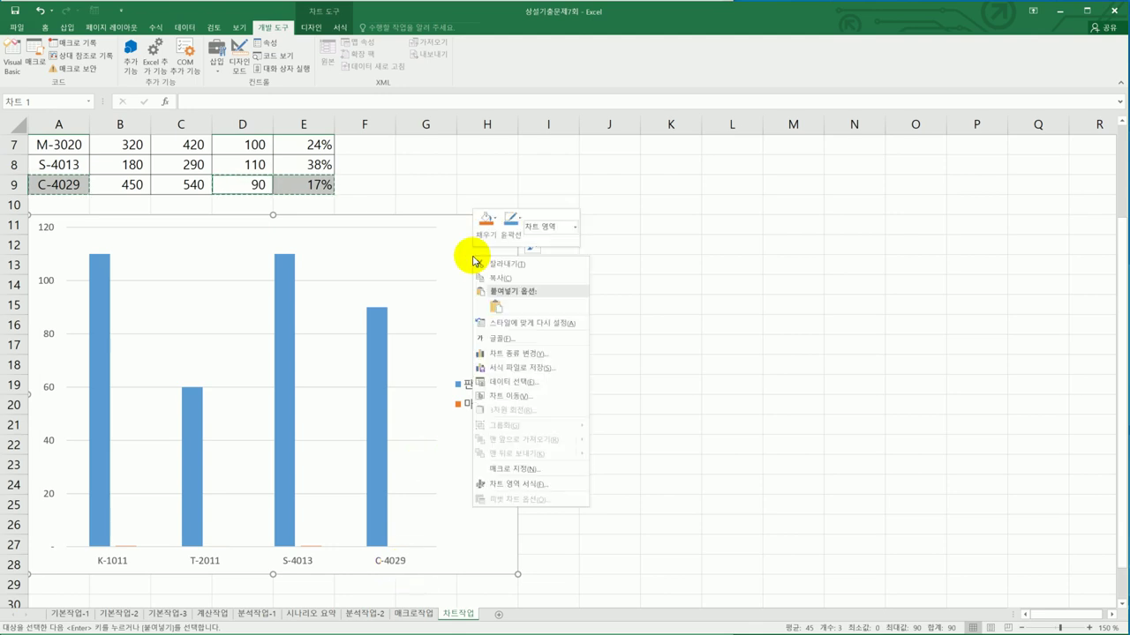
{"action": "left_click", "coordinate": [565, 383]}
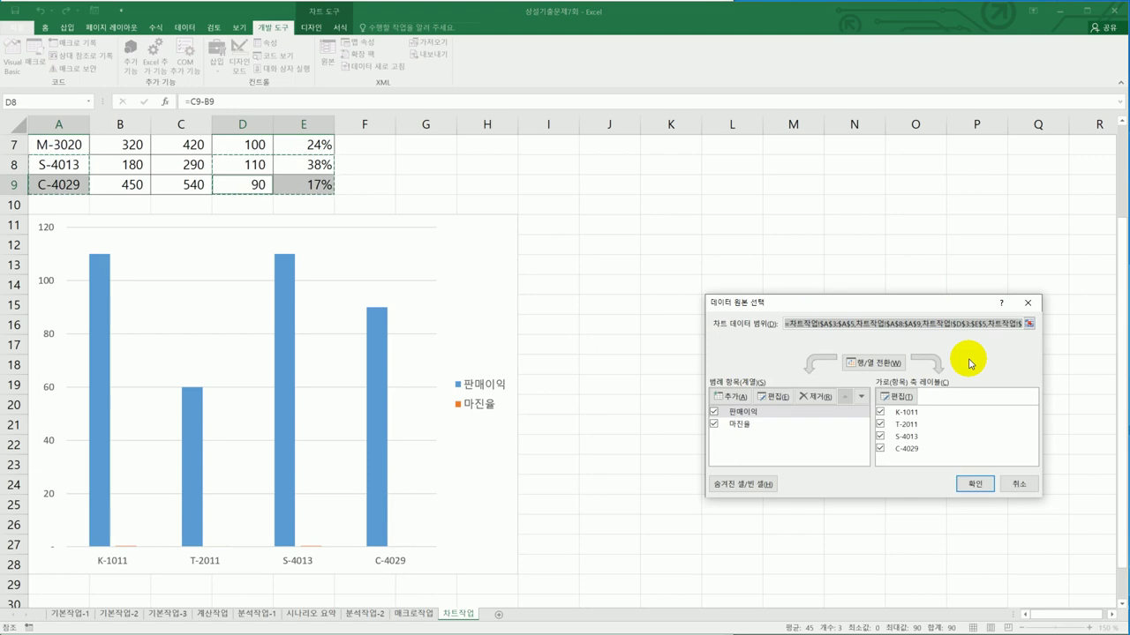
{"action": "left_click", "coordinate": [1020, 485]}
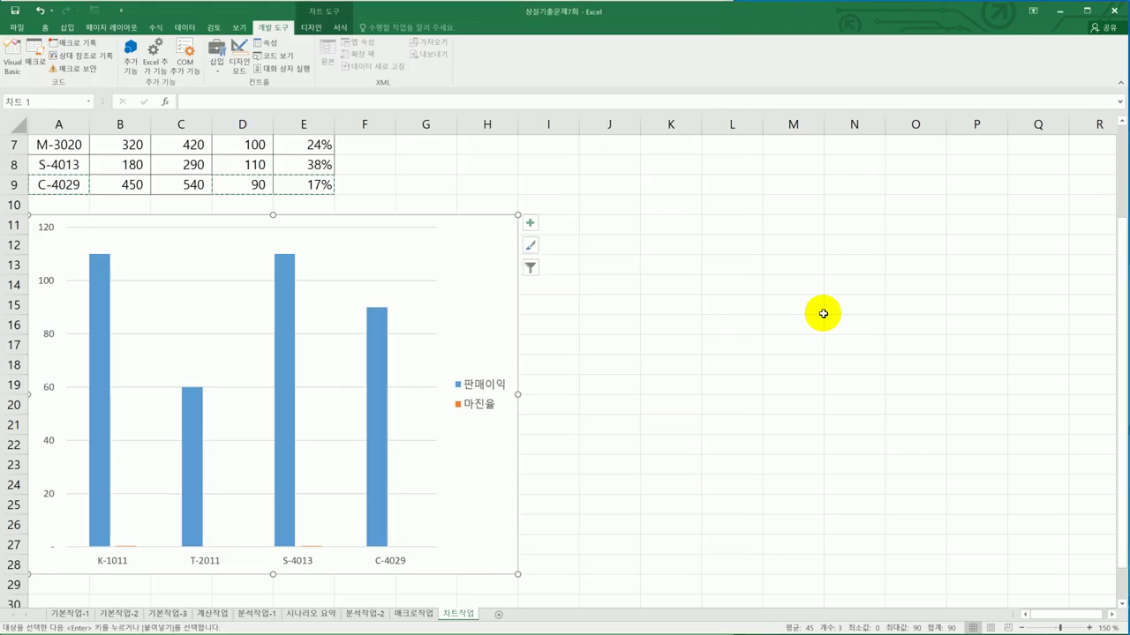
Change 마진율 to 표식이 있는 꺾은선형 on the secondary axis, keeping 판매이익 as clustered bars.
{"action": "left_click", "coordinate": [316, 551]}
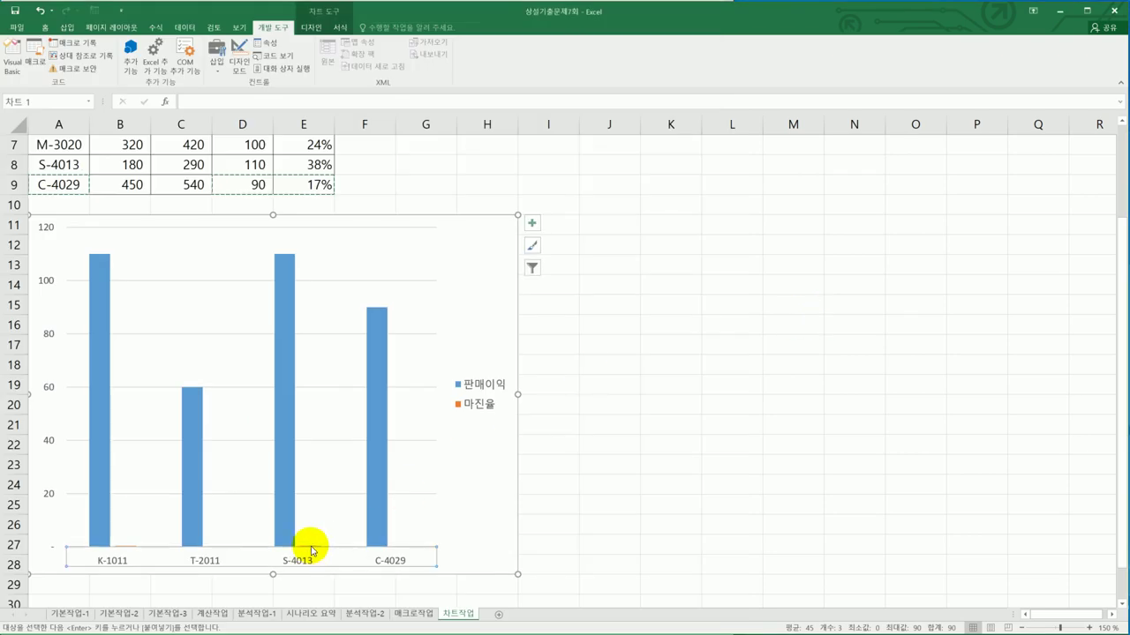
{"action": "left_click", "coordinate": [310, 548]}
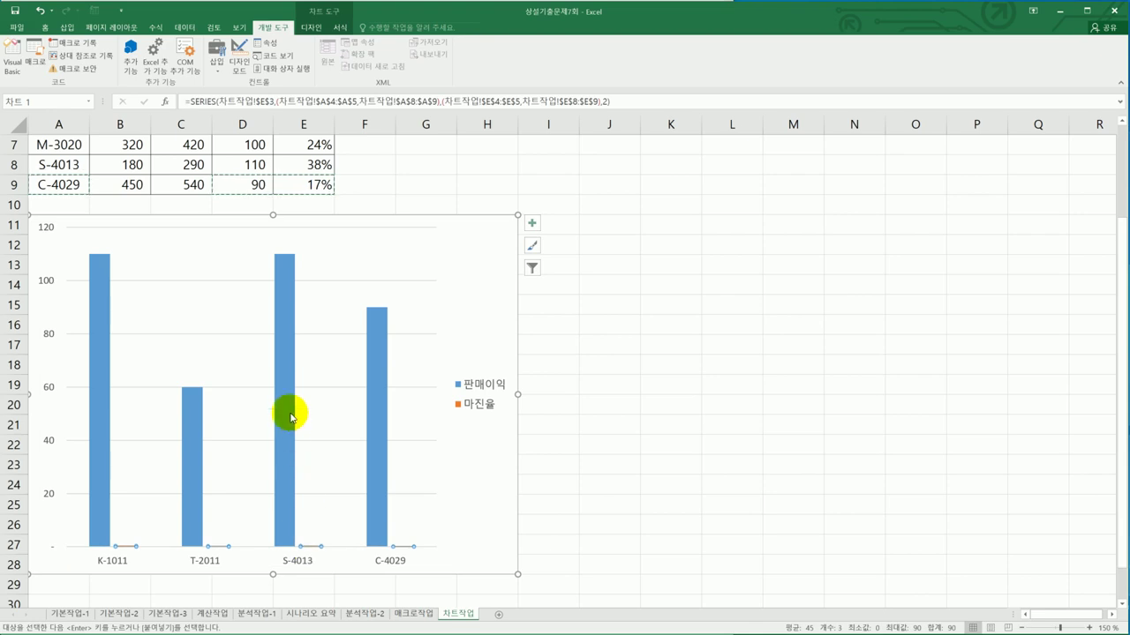
{"action": "left_click", "coordinate": [286, 356]}
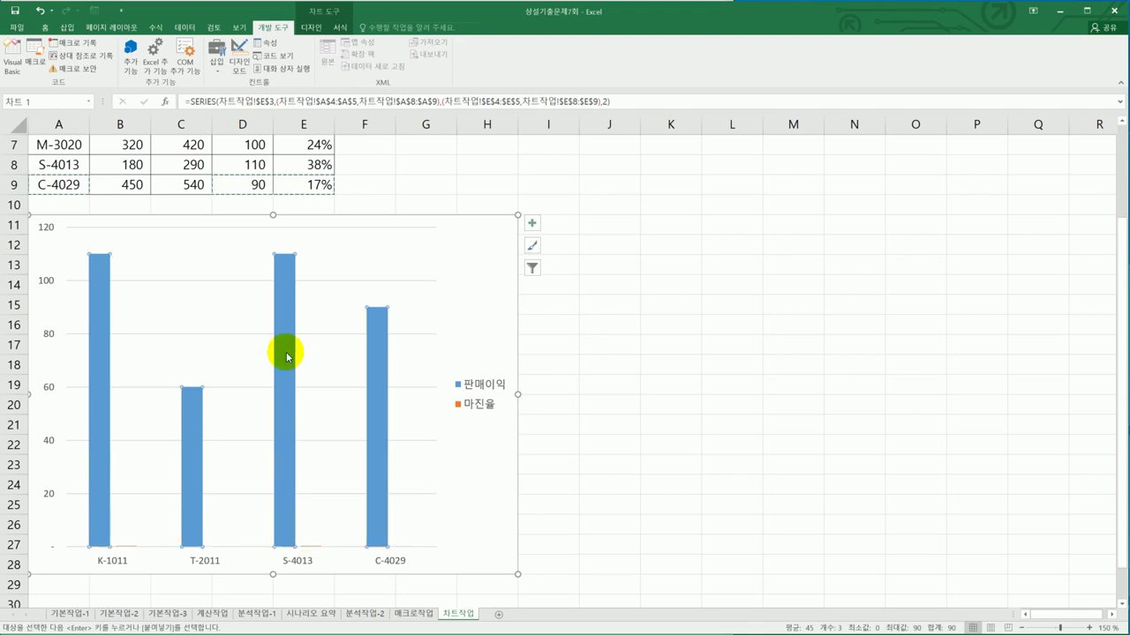
{"action": "right_click", "coordinate": [284, 328]}
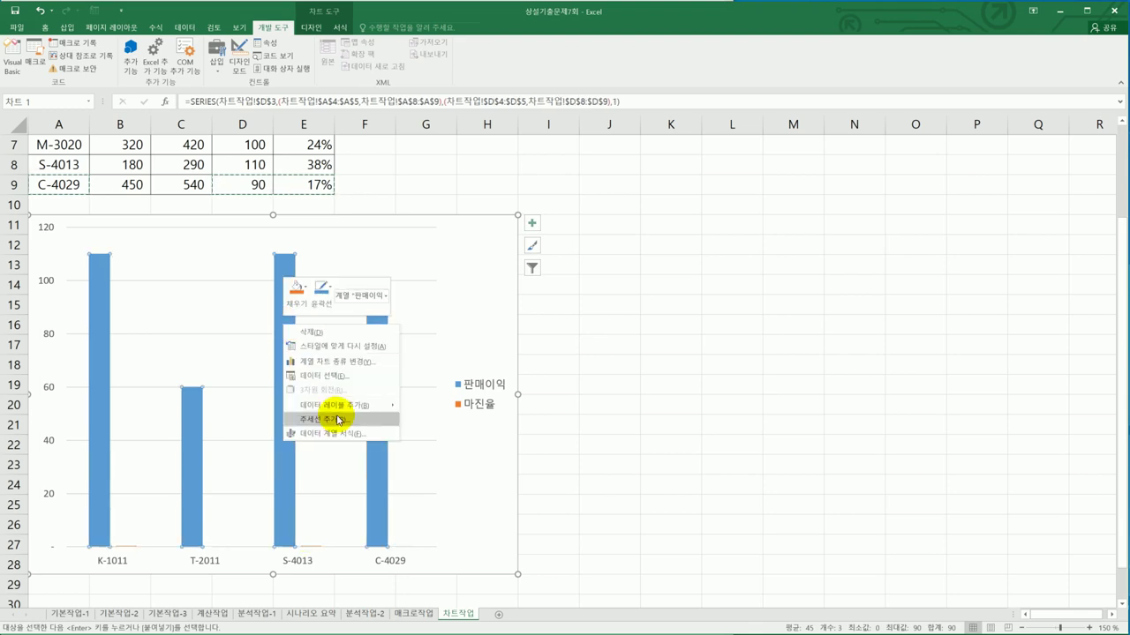
{"action": "left_click", "coordinate": [342, 362]}
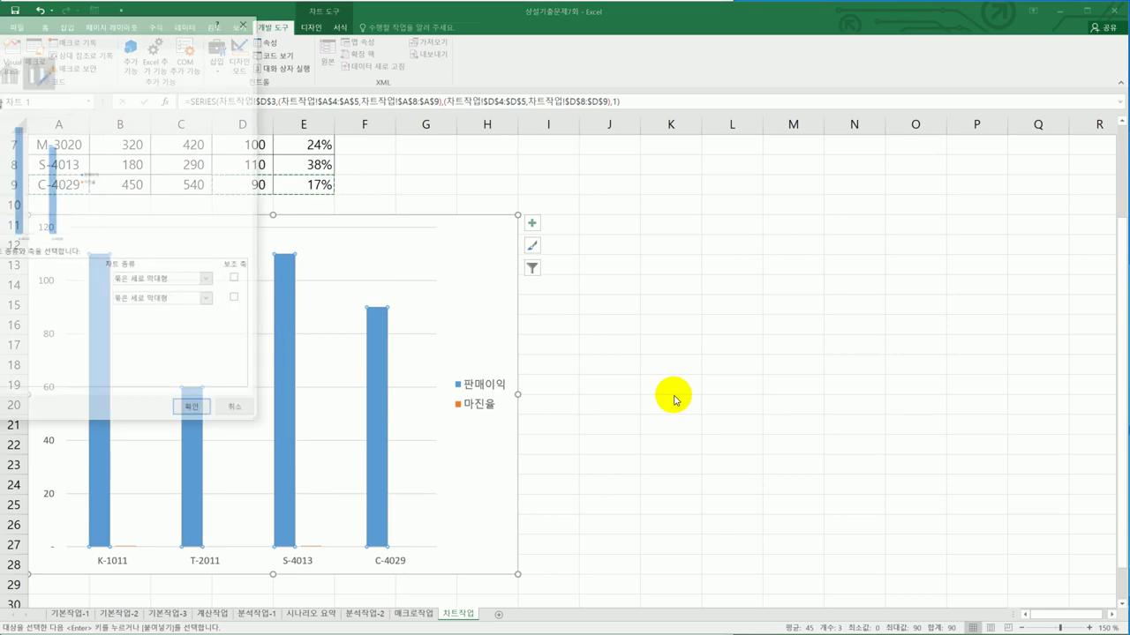
{"action": "left_click_drag", "start_coordinate": [176, 28], "coordinate": [986, 133]}
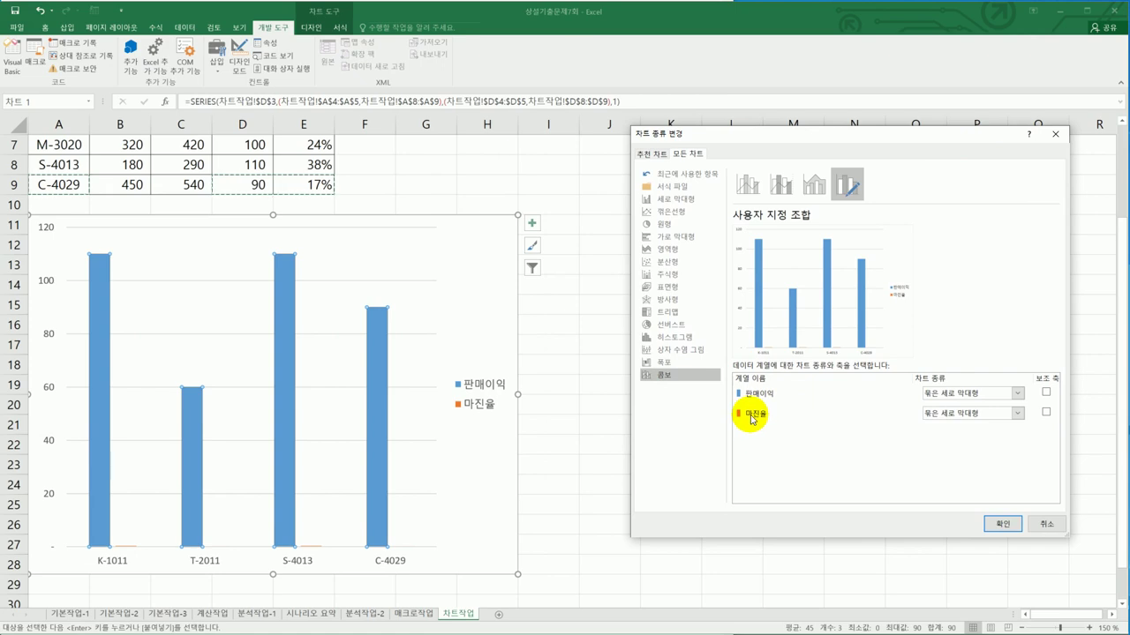
{"action": "left_click", "coordinate": [948, 415]}
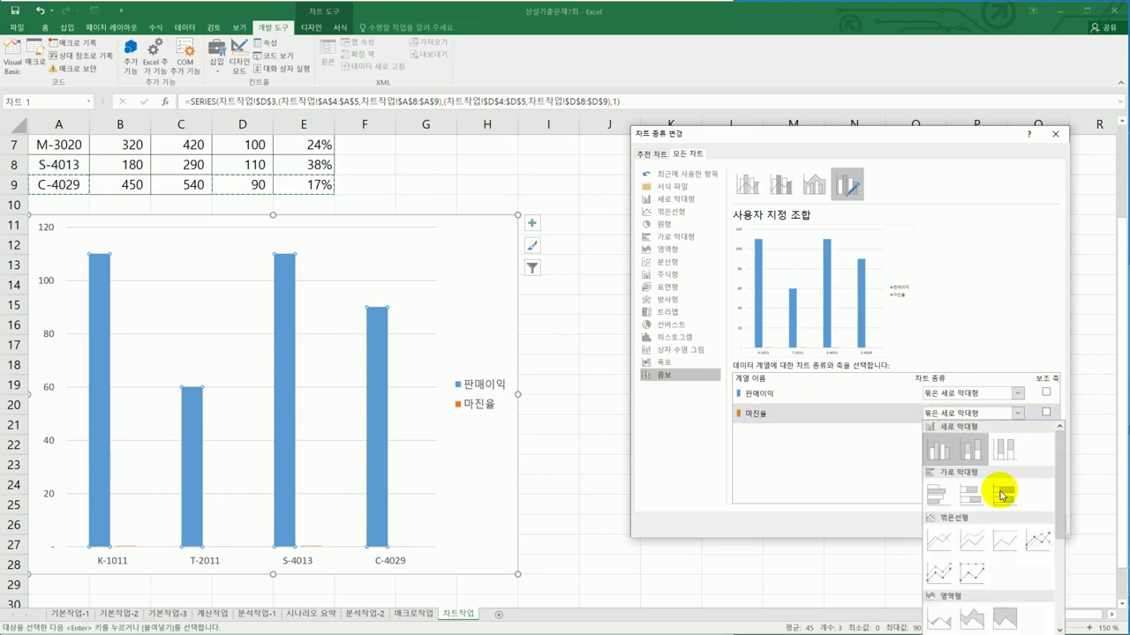
{"action": "left_click", "coordinate": [1036, 543]}
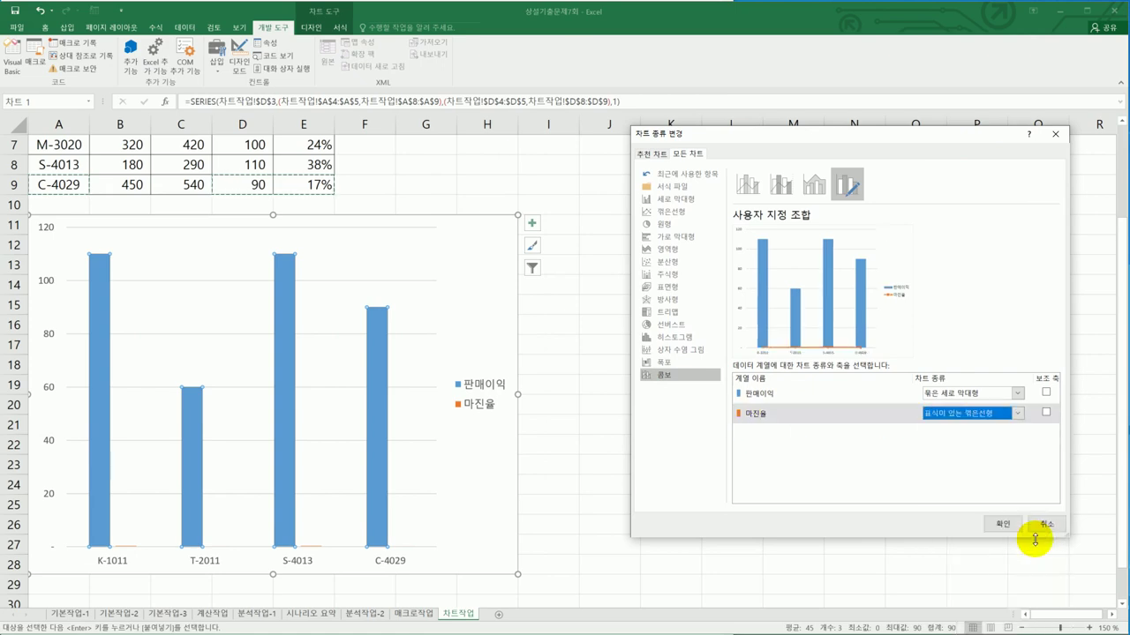
{"action": "left_click", "coordinate": [1046, 413]}
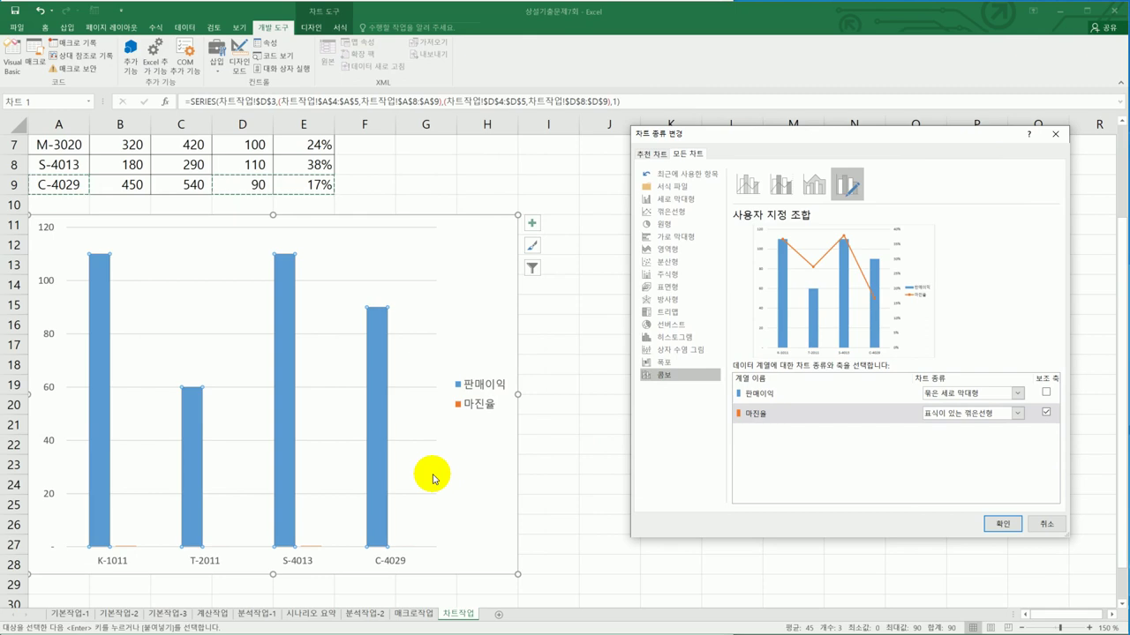
{"action": "left_click", "coordinate": [997, 523]}
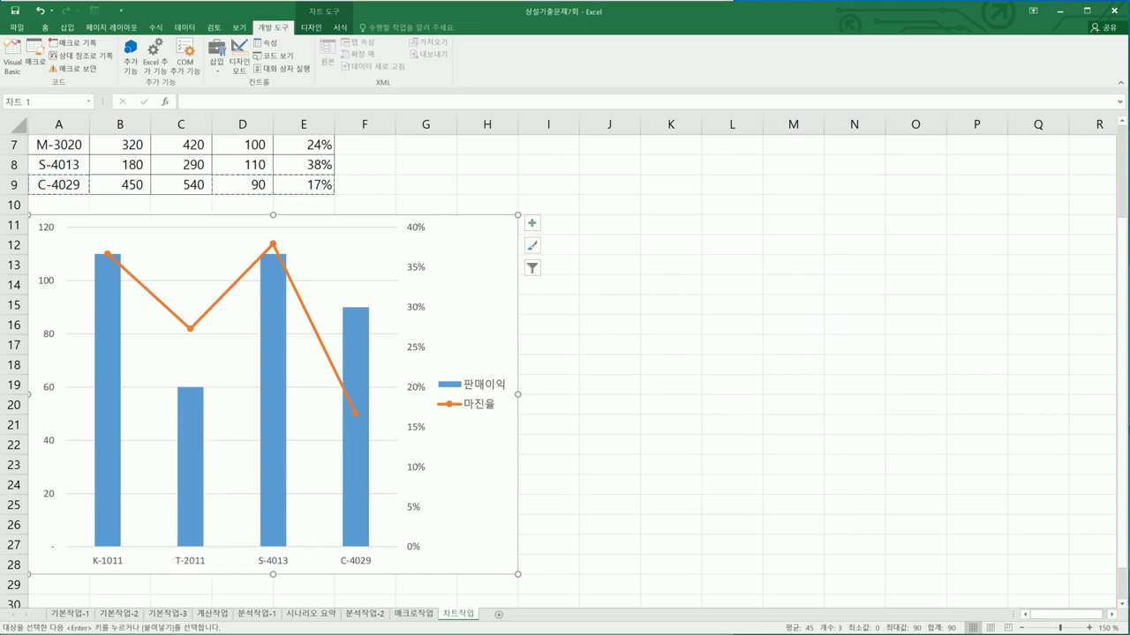
{"action": "key", "text": "alt+Tab"}
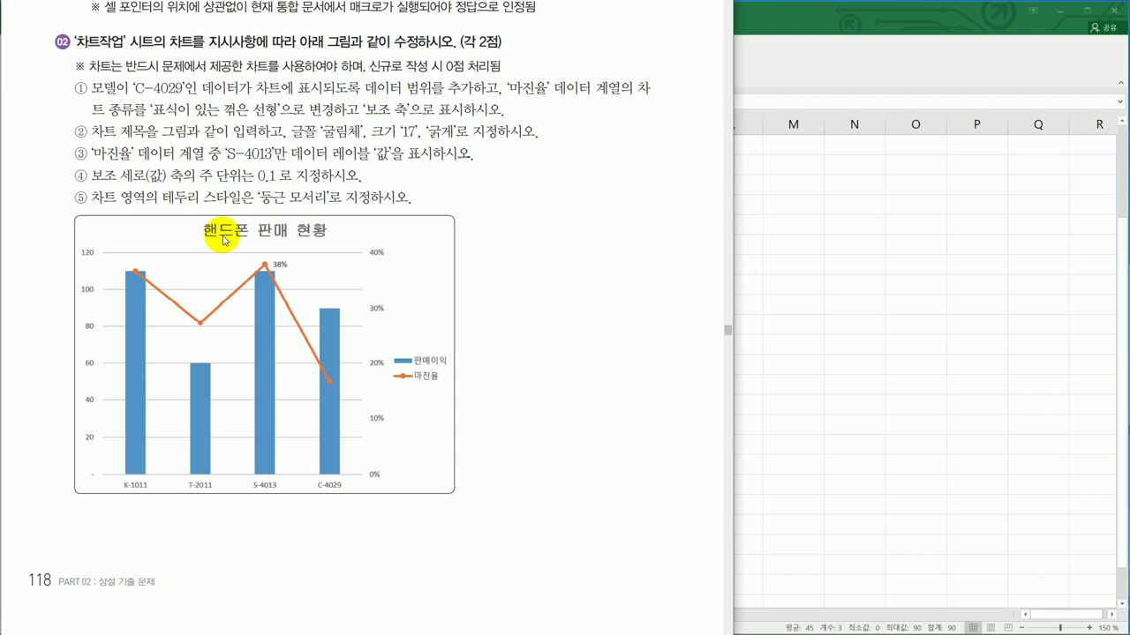
{"action": "left_click", "coordinate": [941, 300]}
{"action": "left_click", "coordinate": [454, 273]}
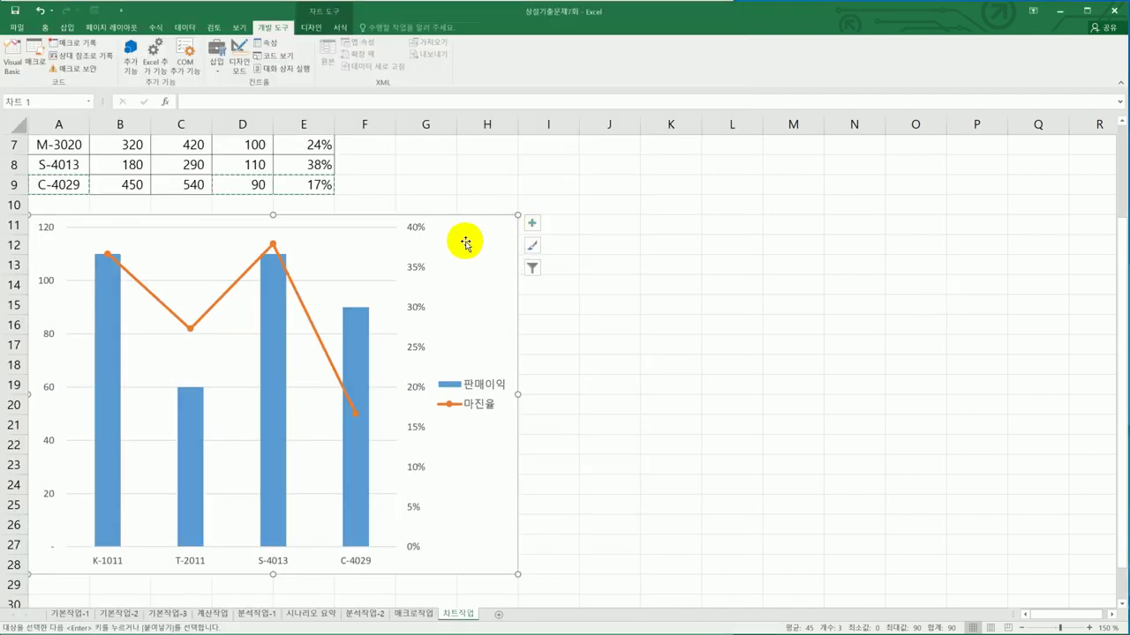
Add a chart title and replace the placeholder with the text '해드폰 판매 현화'.
{"action": "left_click", "coordinate": [531, 226]}
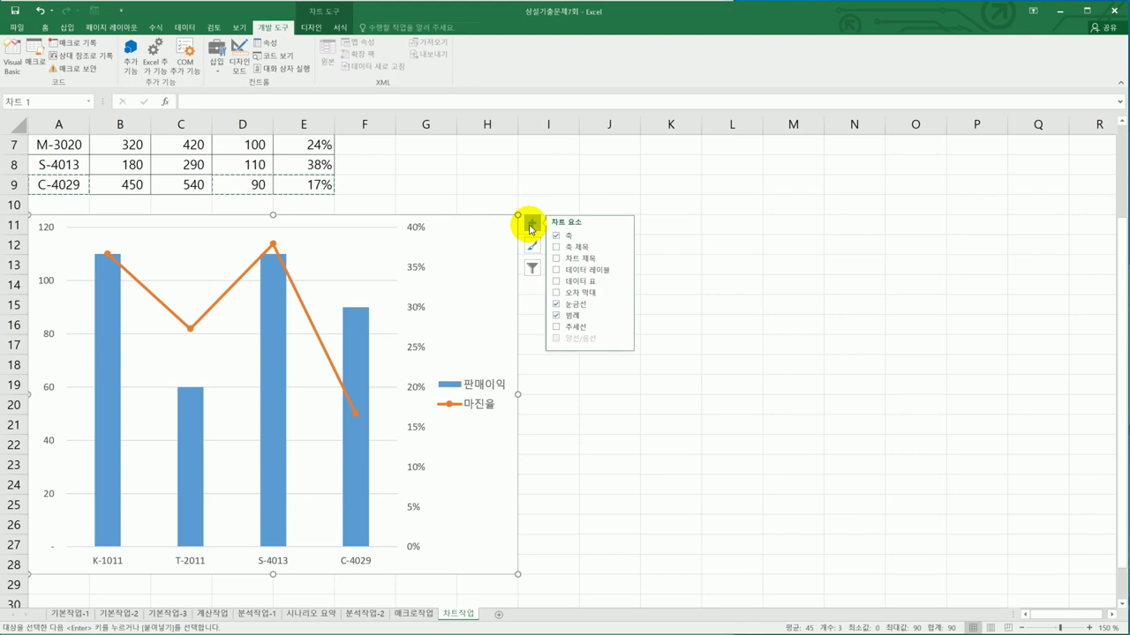
{"action": "left_click", "coordinate": [566, 260]}
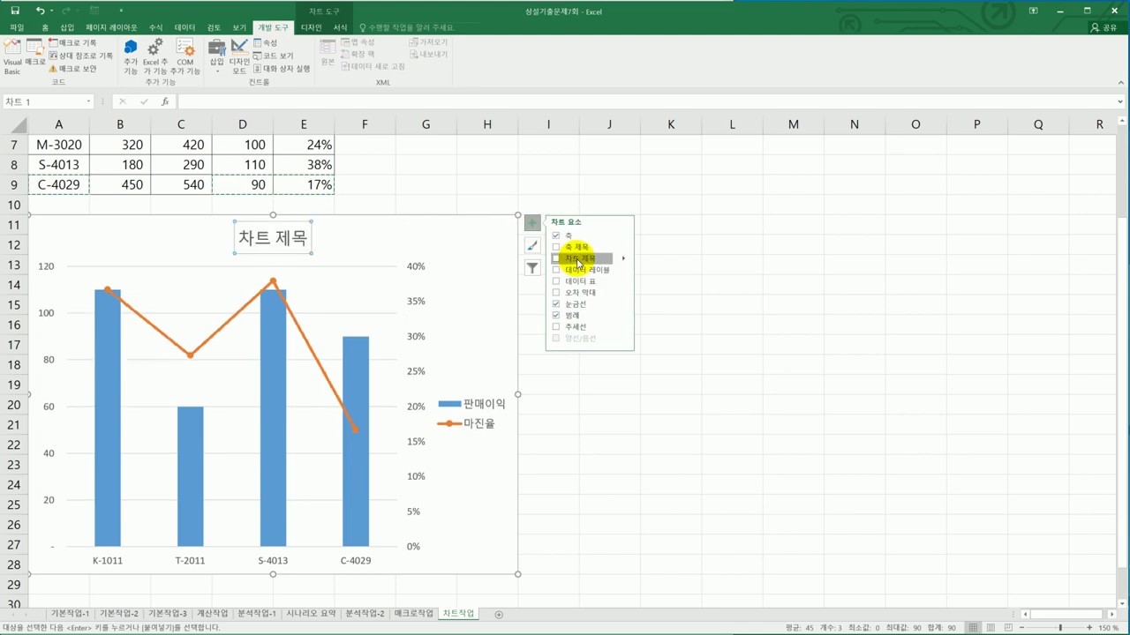
{"action": "left_click", "coordinate": [239, 239]}
{"action": "left_click_drag", "start_coordinate": [239, 239], "coordinate": [304, 245]}
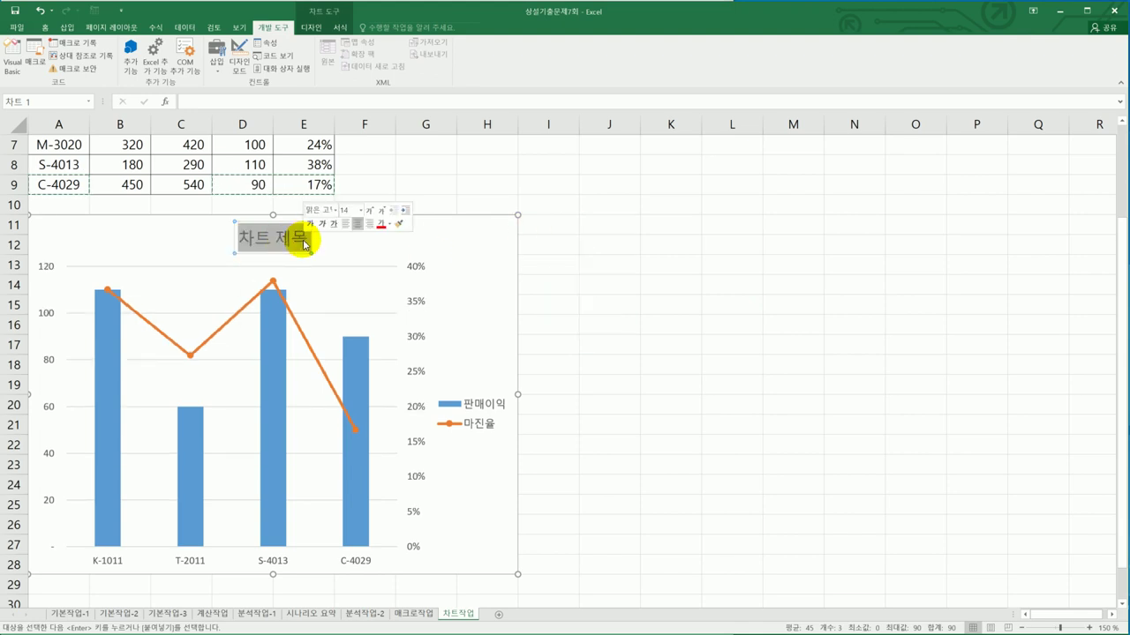
{"action": "type", "text": "해"}
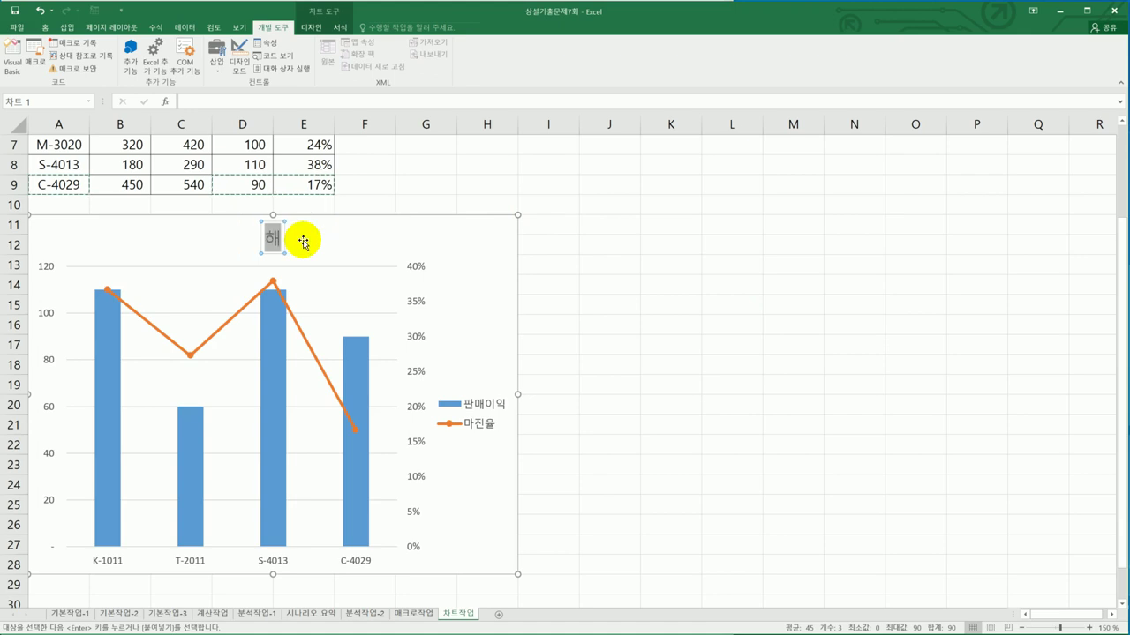
{"action": "type", "text": "드폰"}
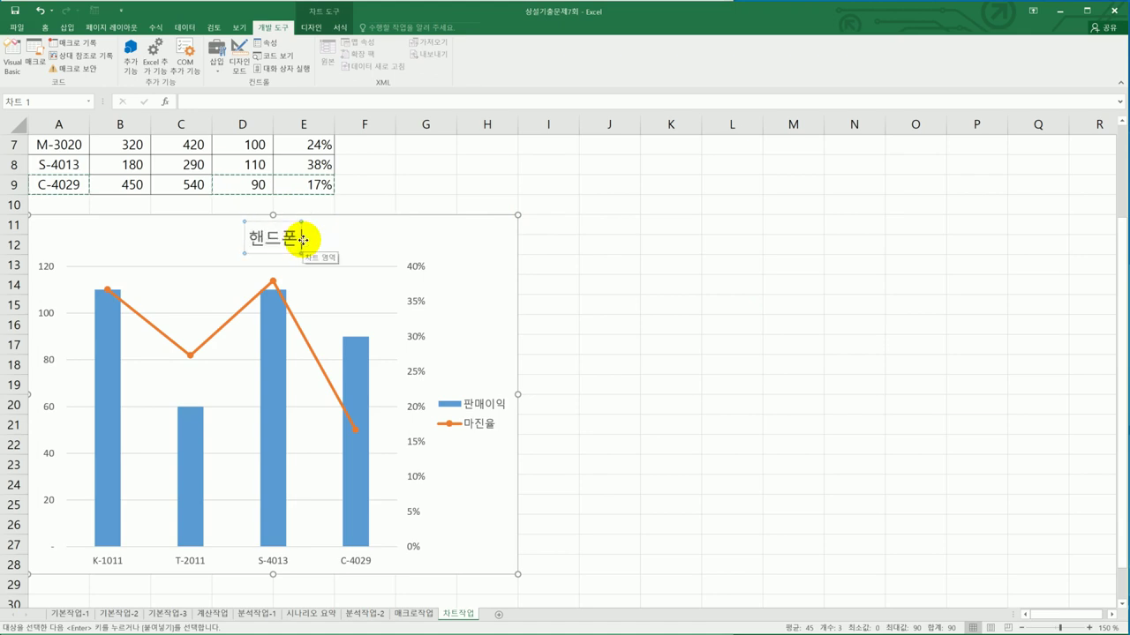
{"action": "type", "text": " 판매 현화"}
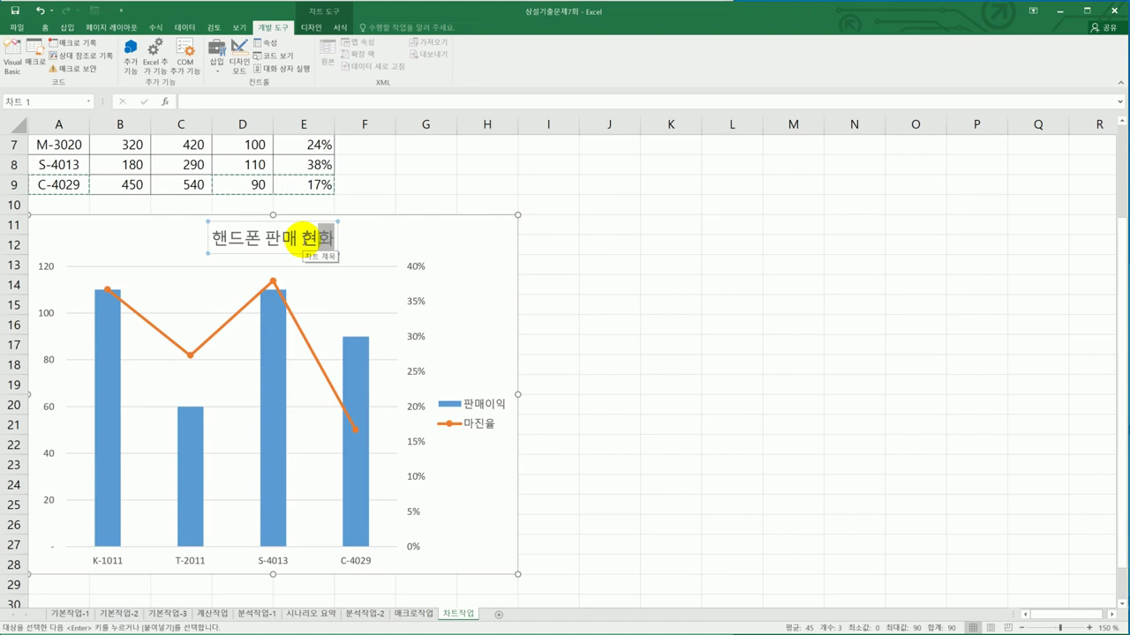
{"action": "left_click", "coordinate": [291, 252]}
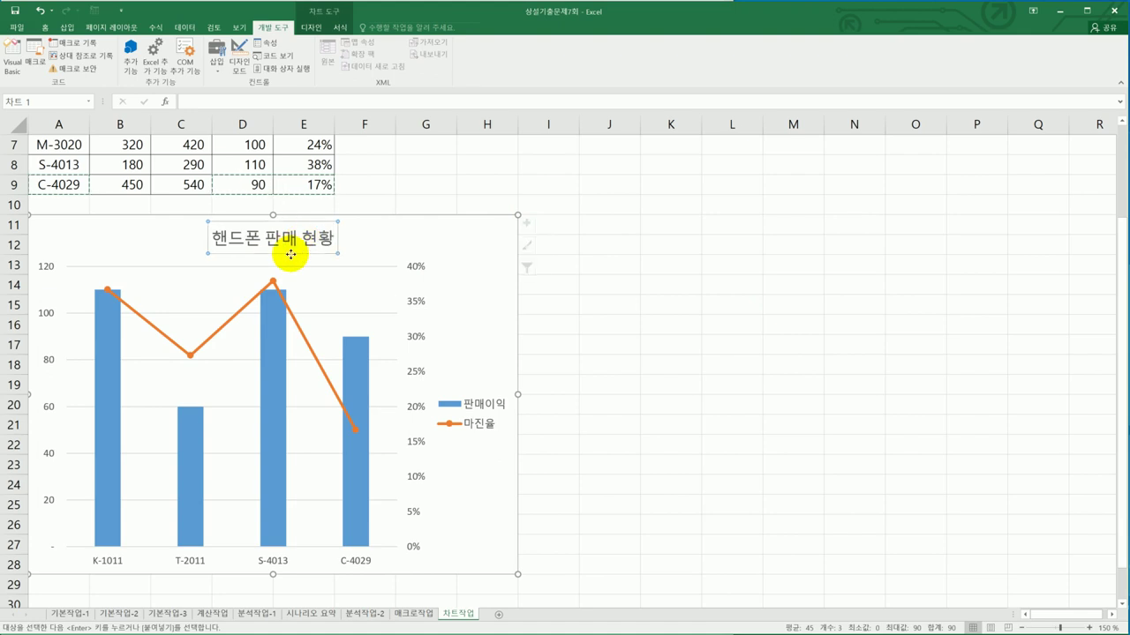
Format the chart title in 굴림체, size 17, bold.
{"action": "left_click", "coordinate": [45, 27]}
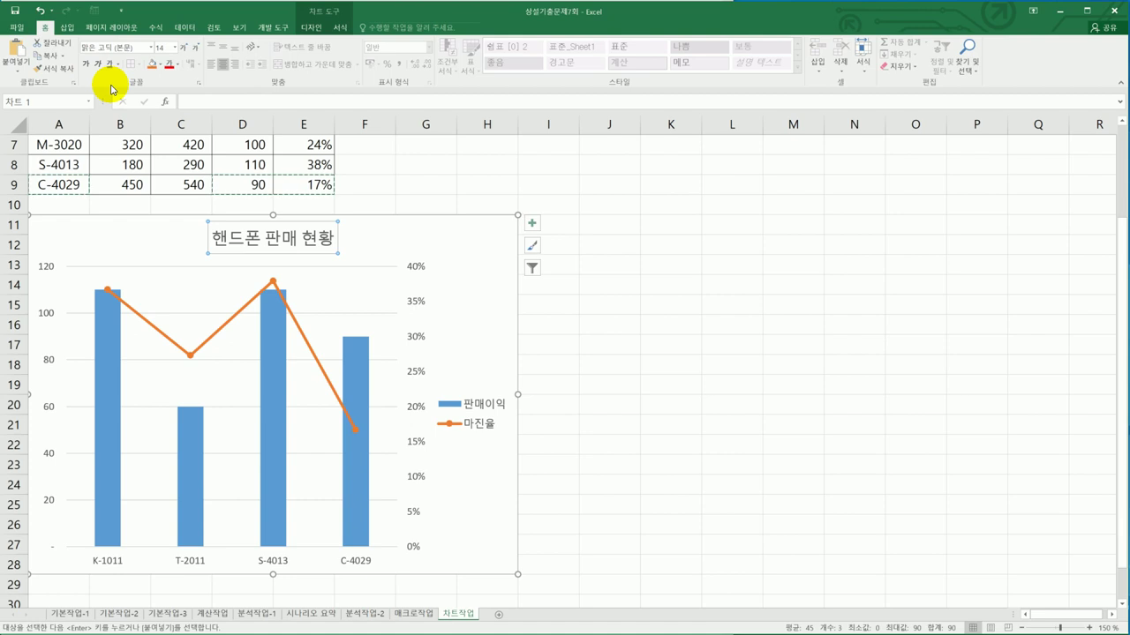
{"action": "left_click", "coordinate": [151, 49]}
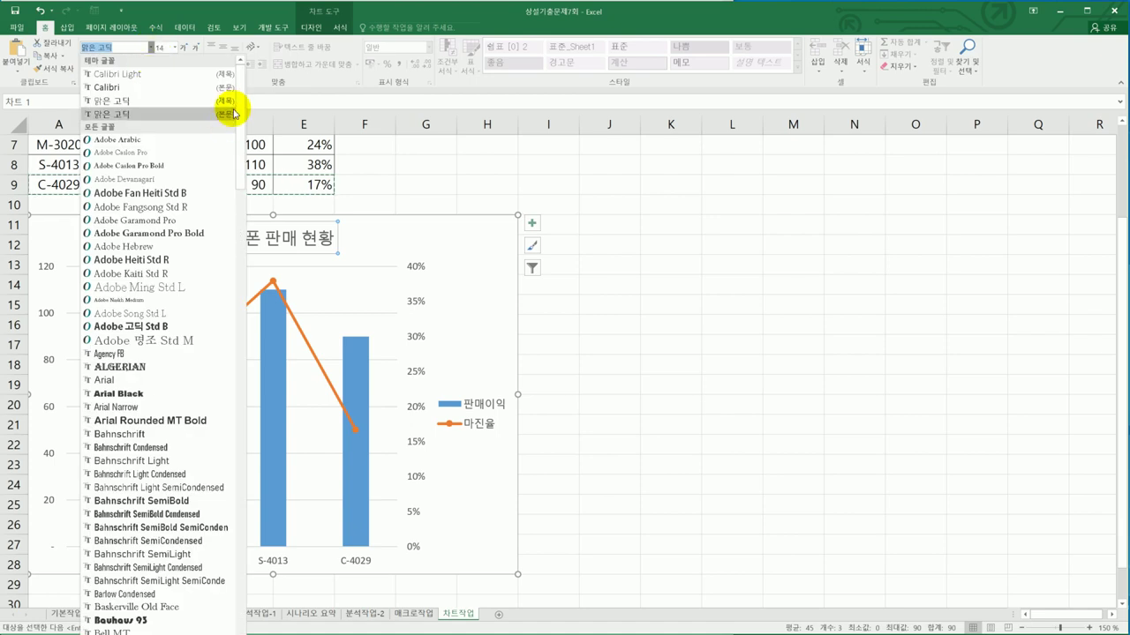
{"action": "left_click_drag", "start_coordinate": [236, 86], "coordinate": [262, 634]}
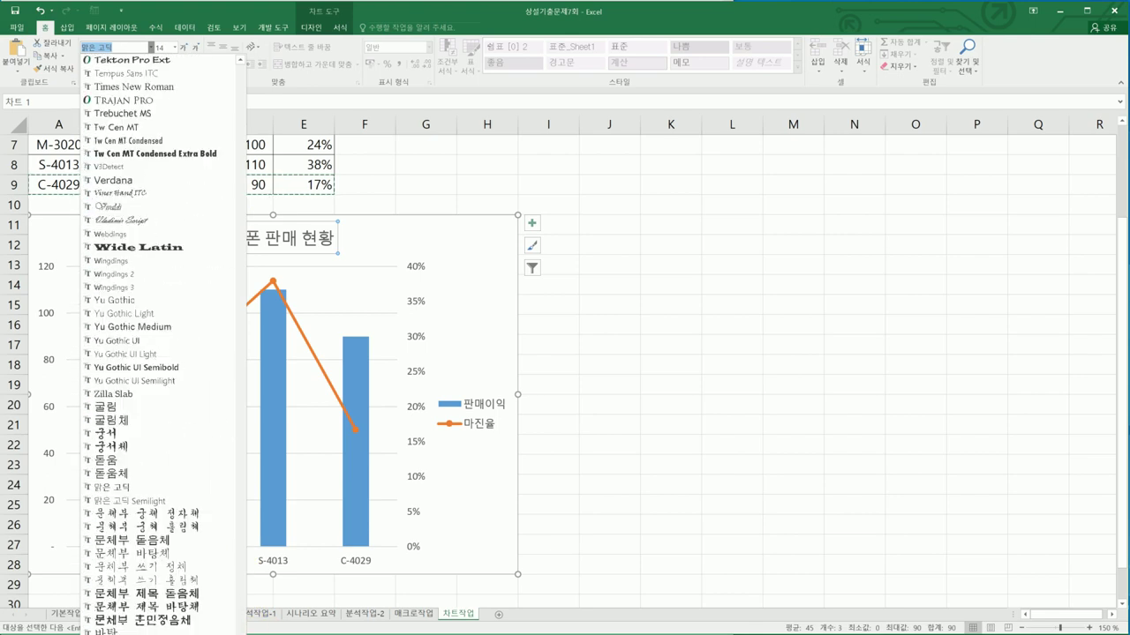
{"action": "left_click", "coordinate": [139, 422]}
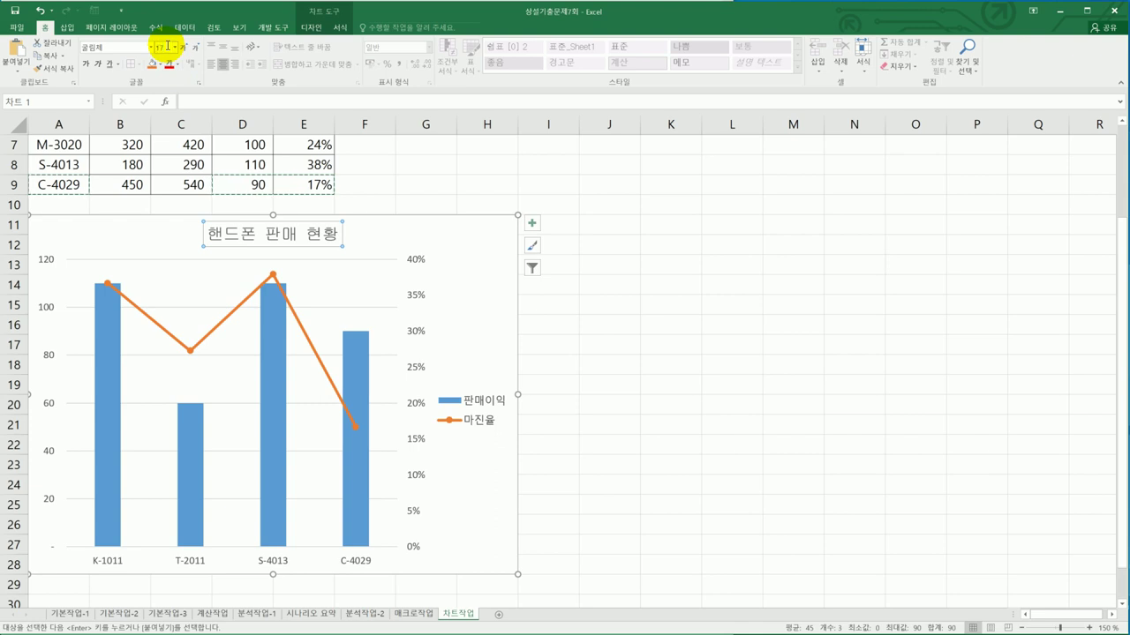
{"action": "left_click", "coordinate": [168, 46]}
{"action": "type", "text": "17"}
{"action": "key", "text": "Return"}
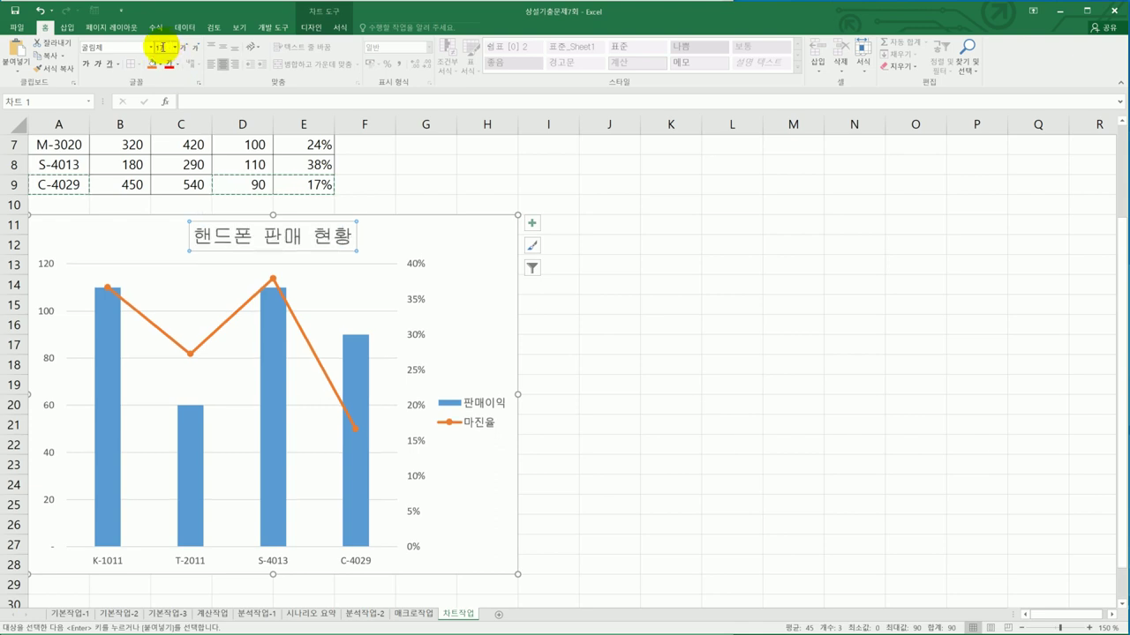
{"action": "left_click", "coordinate": [86, 65]}
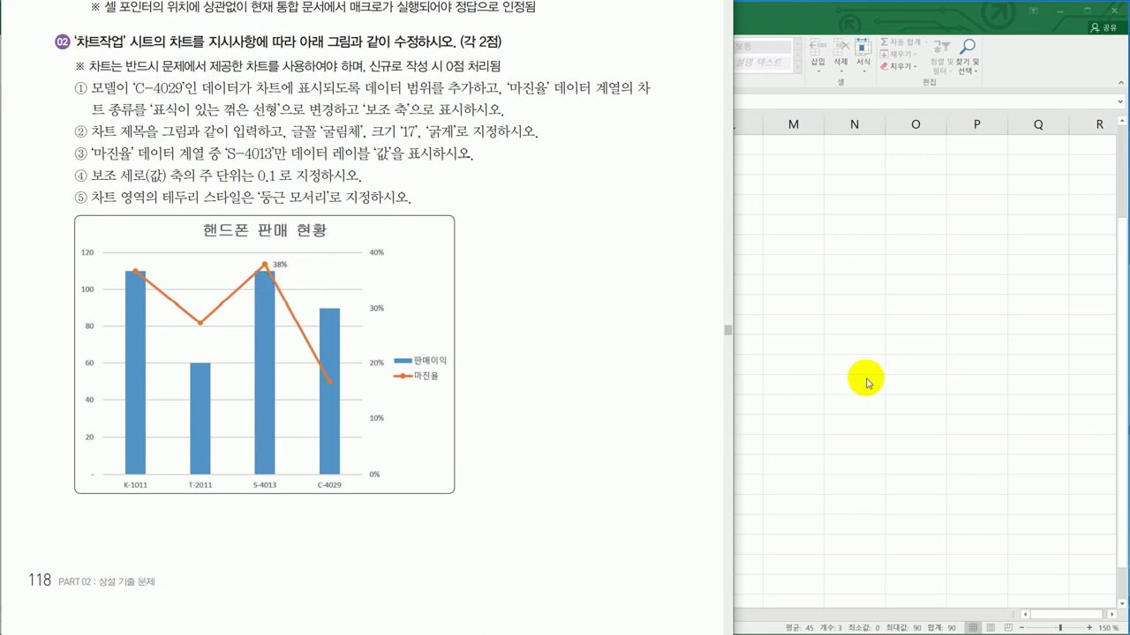
Add value data labels to the 마진율 line series.
{"action": "left_click", "coordinate": [273, 281]}
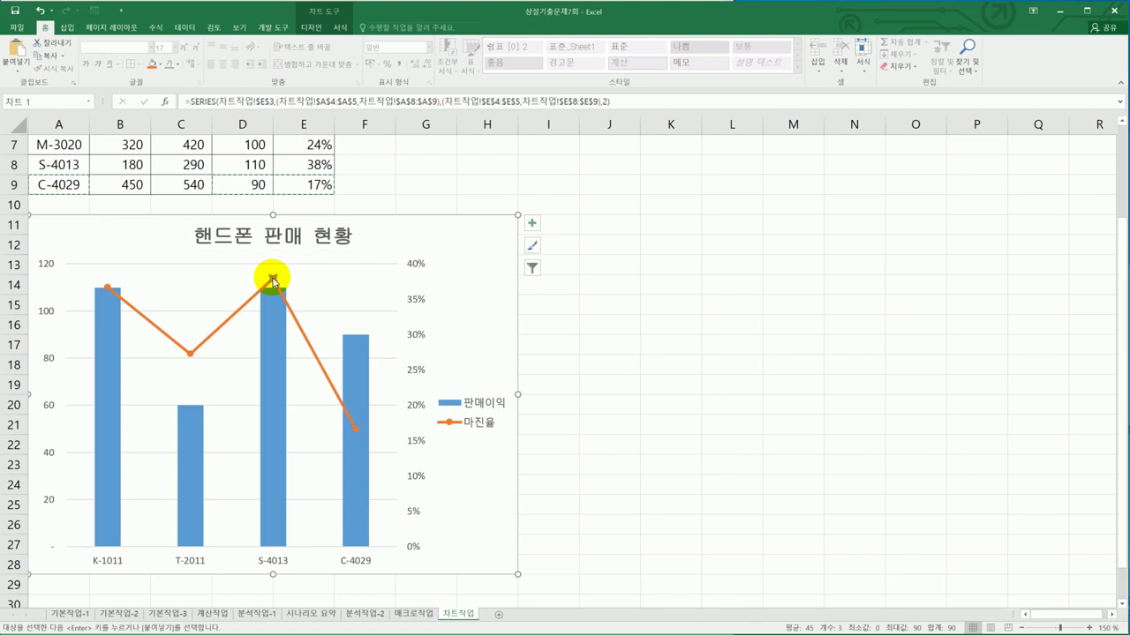
{"action": "right_click", "coordinate": [273, 280]}
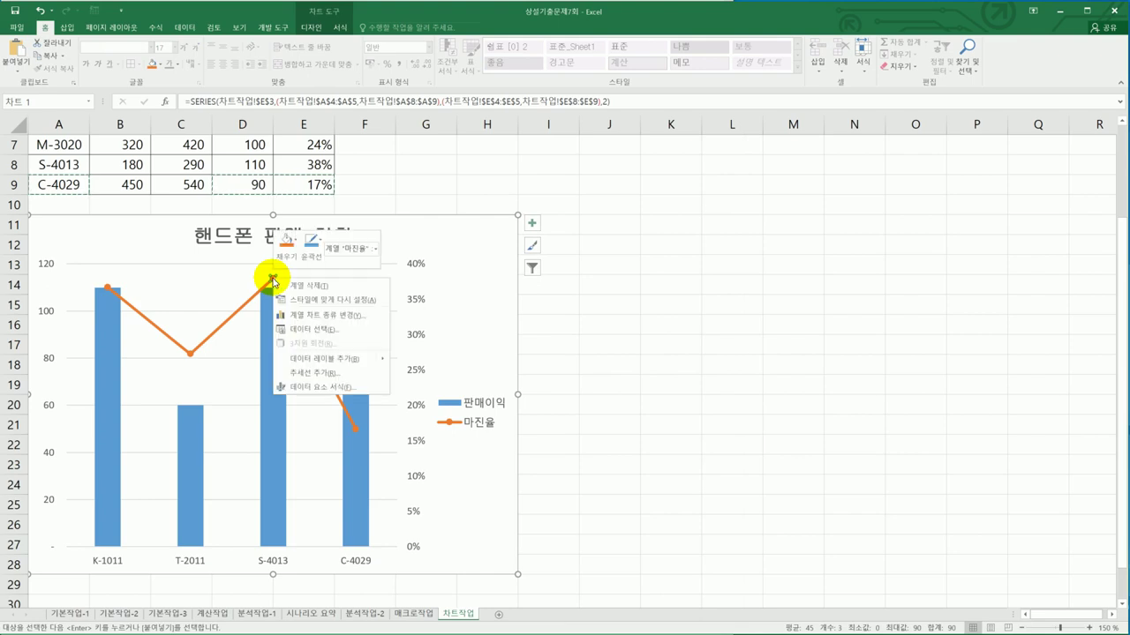
{"action": "left_click", "coordinate": [323, 359]}
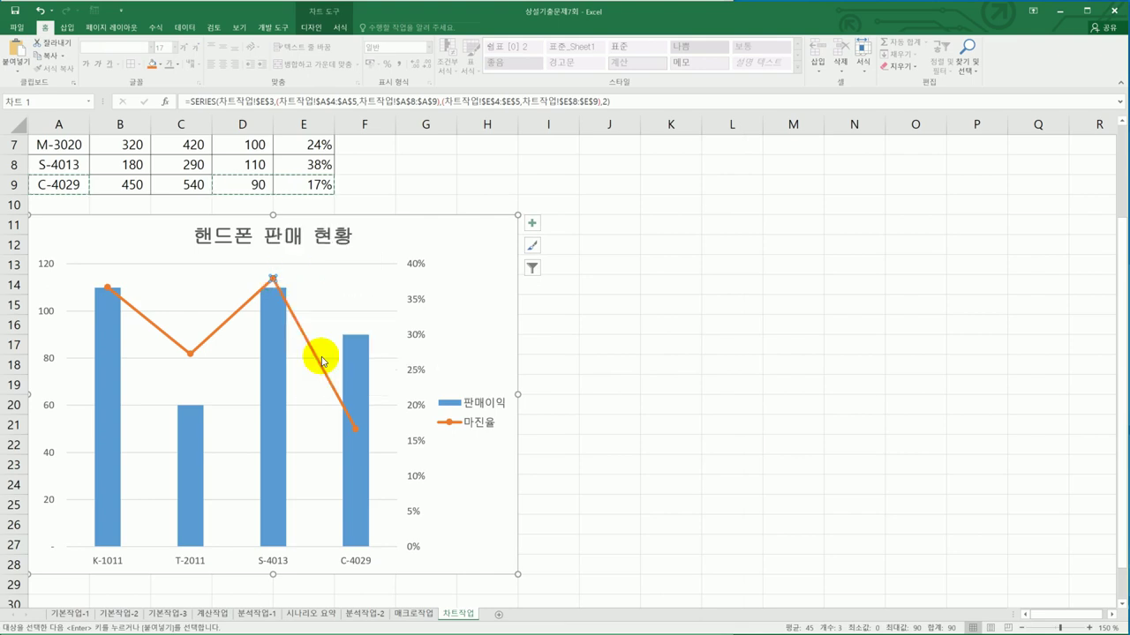
{"action": "left_click", "coordinate": [291, 281]}
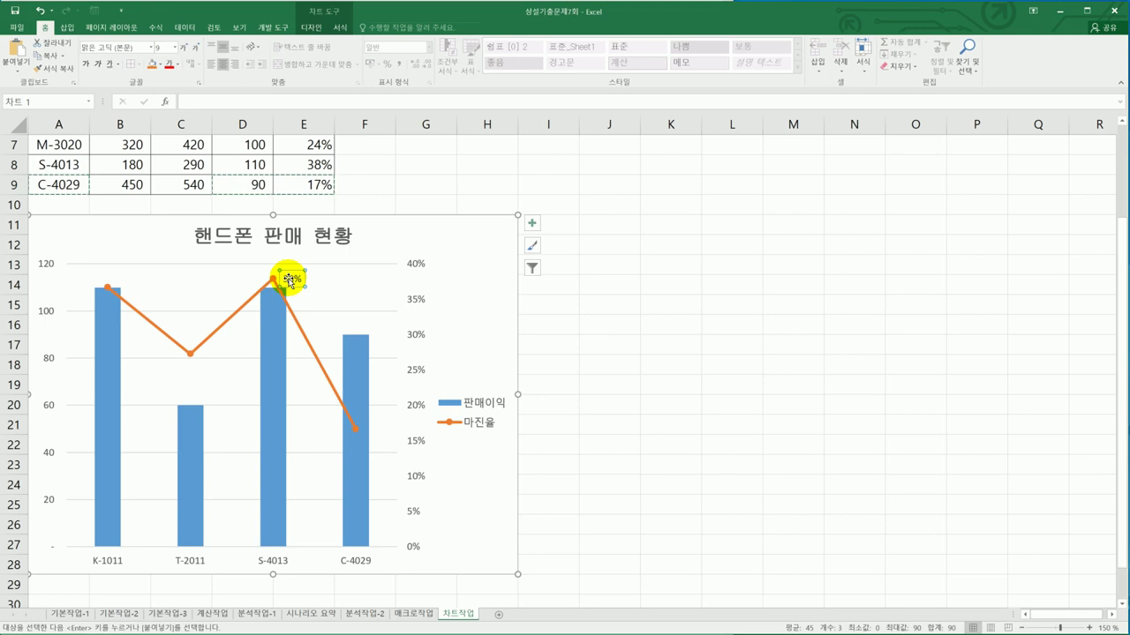
Select only the S-4013 point of the 마진율 line and review its data label placement options.
{"action": "left_click", "coordinate": [276, 281]}
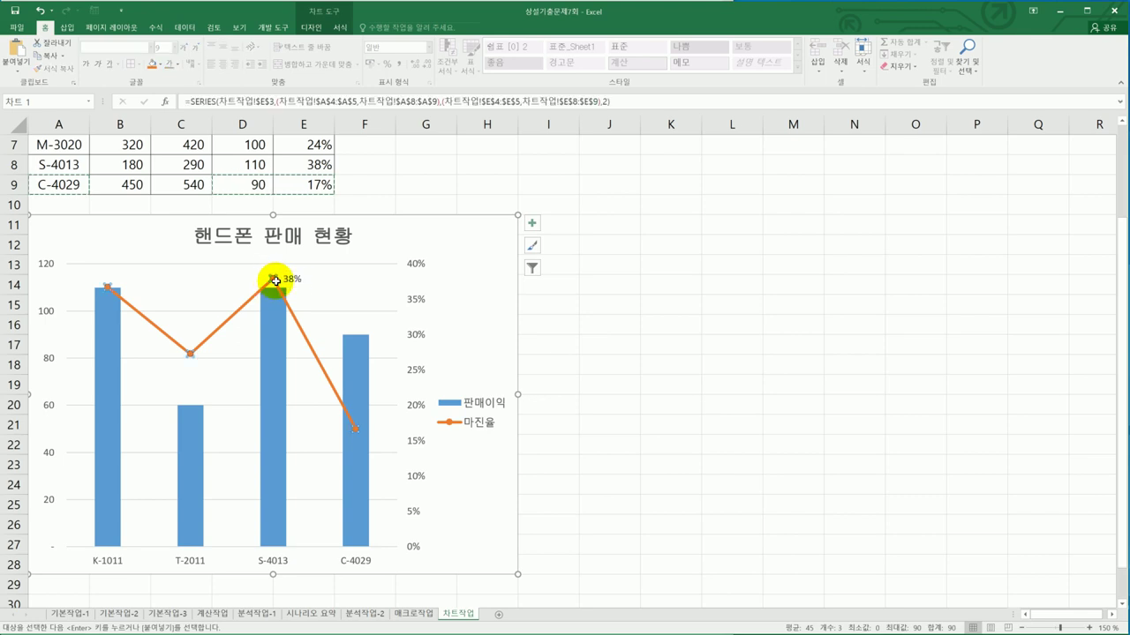
{"action": "left_click", "coordinate": [275, 280]}
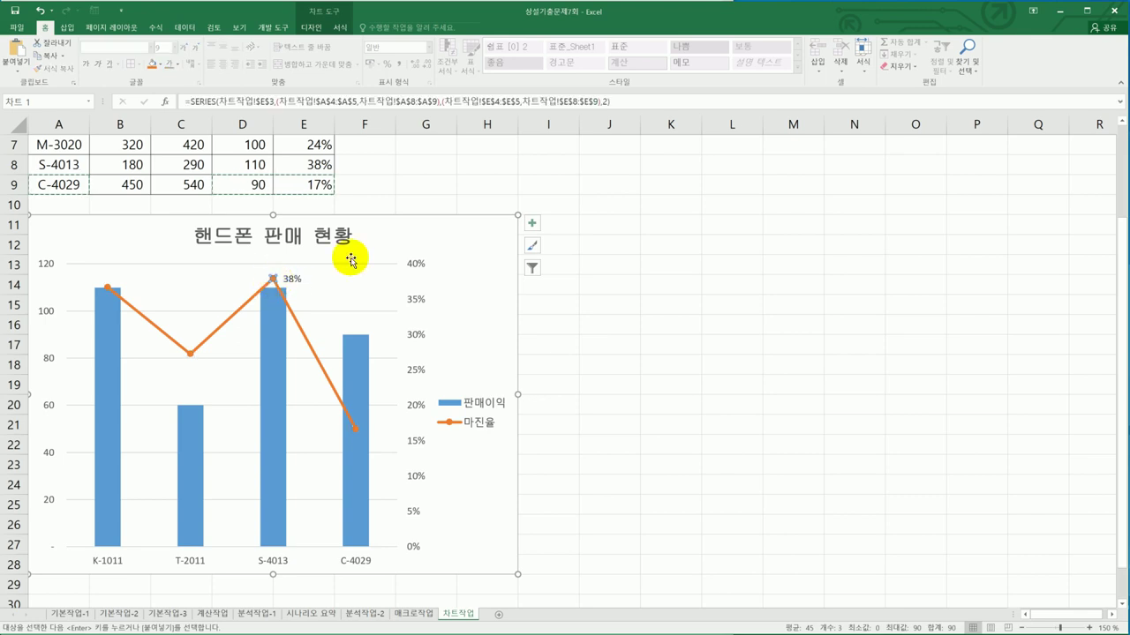
{"action": "left_click", "coordinate": [531, 226]}
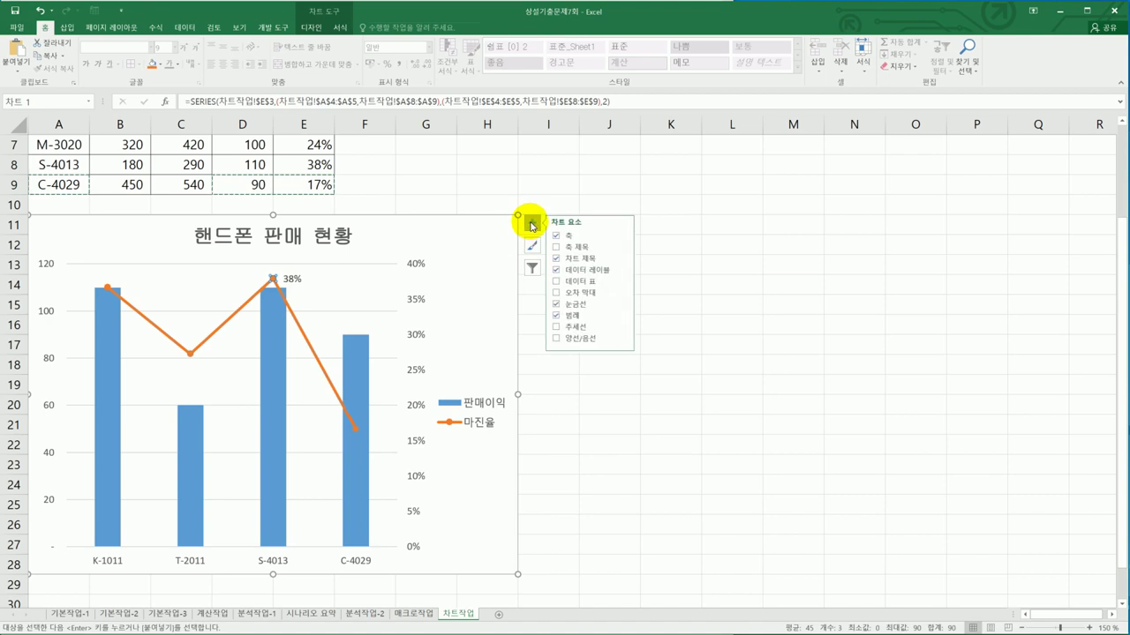
{"action": "left_click", "coordinate": [626, 272]}
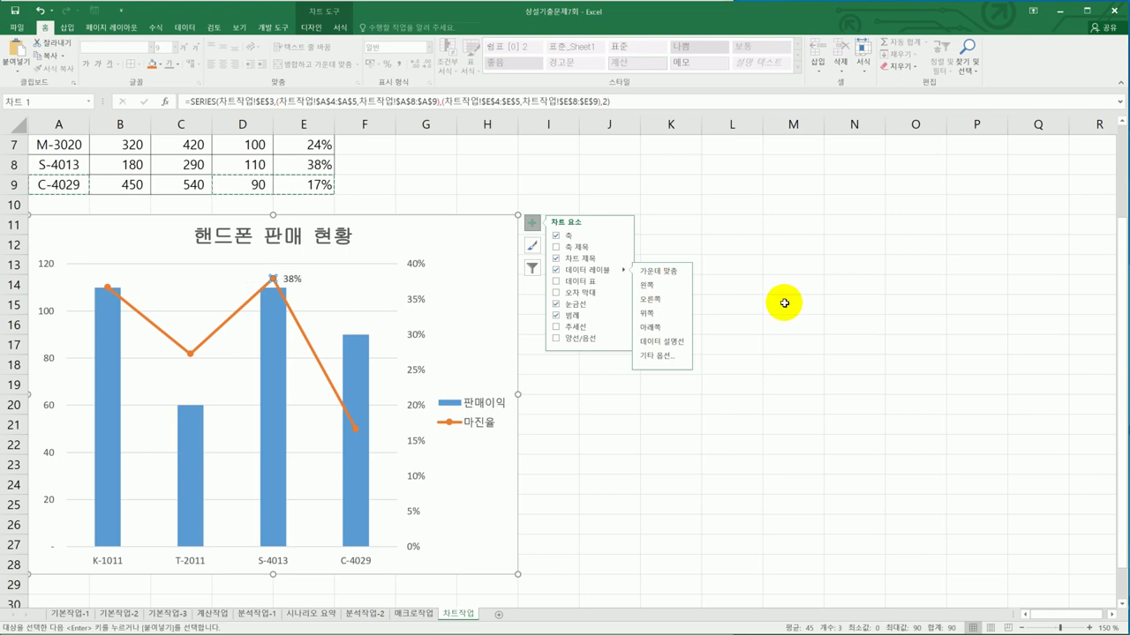
{"action": "left_click", "coordinate": [784, 302]}
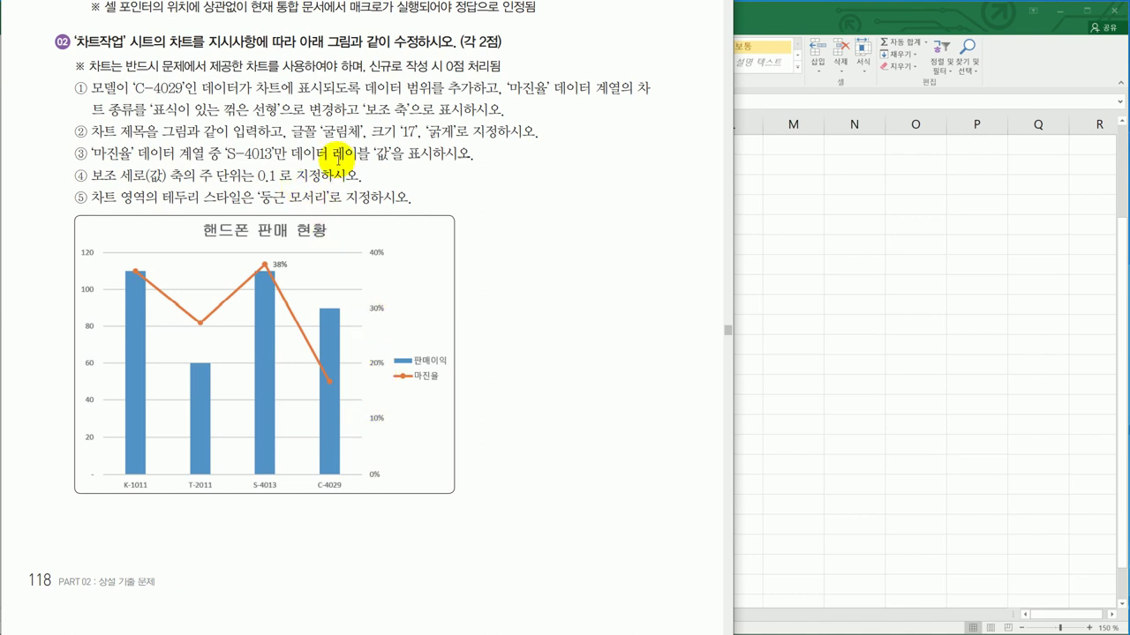
{"action": "left_click", "coordinate": [805, 435]}
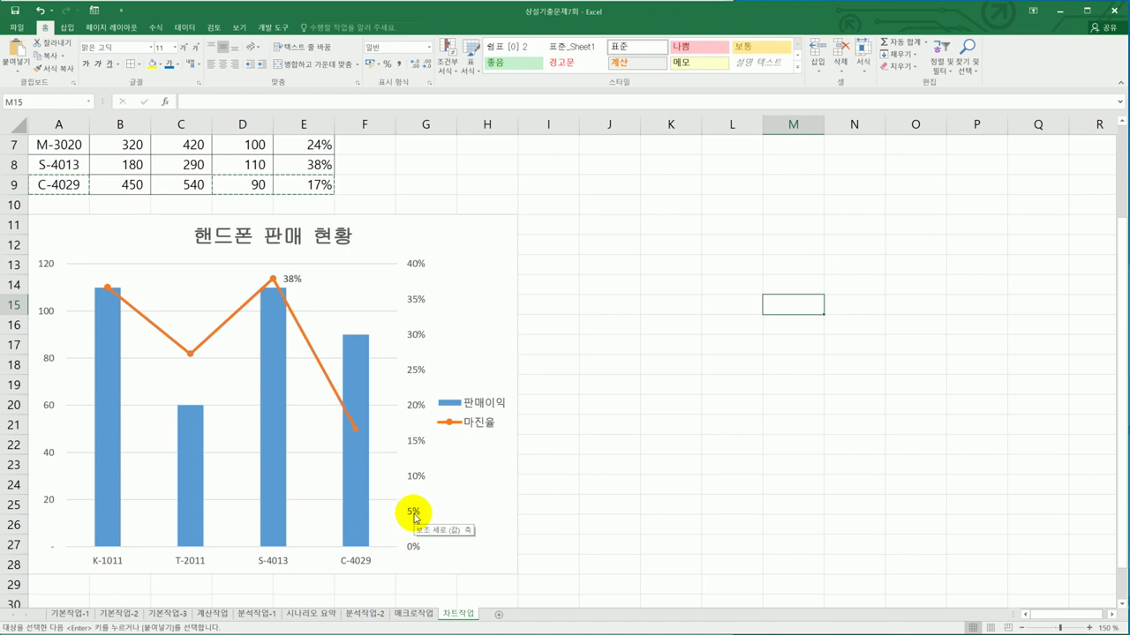
In 축 서식, change the secondary vertical axis major unit from 0.05 to 0.1.
{"action": "left_click", "coordinate": [416, 449]}
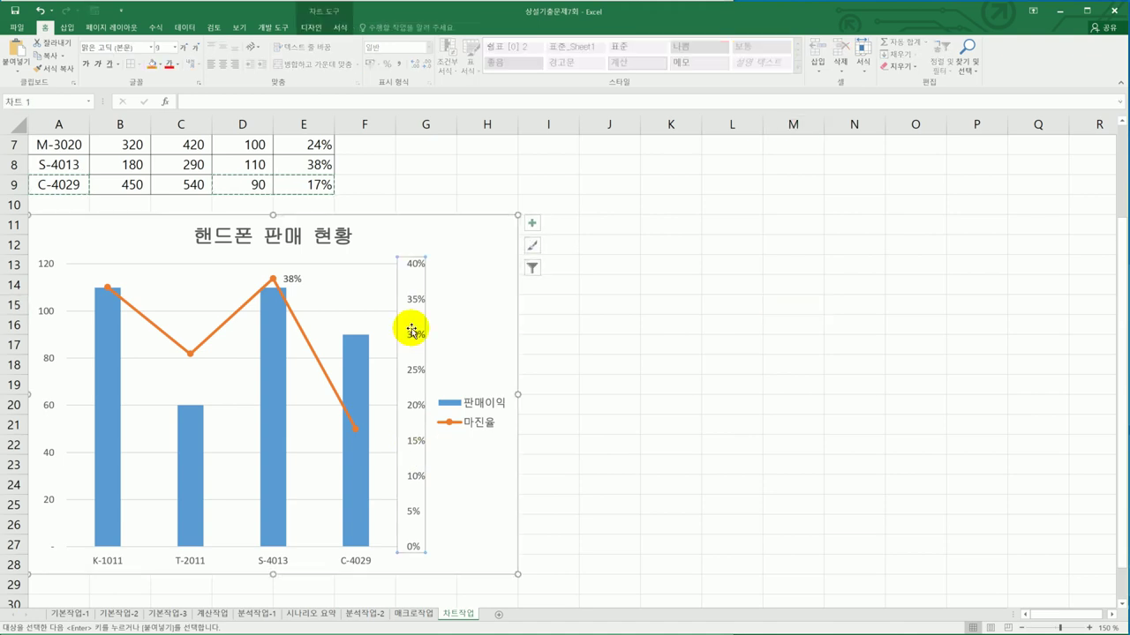
{"action": "right_click", "coordinate": [413, 445]}
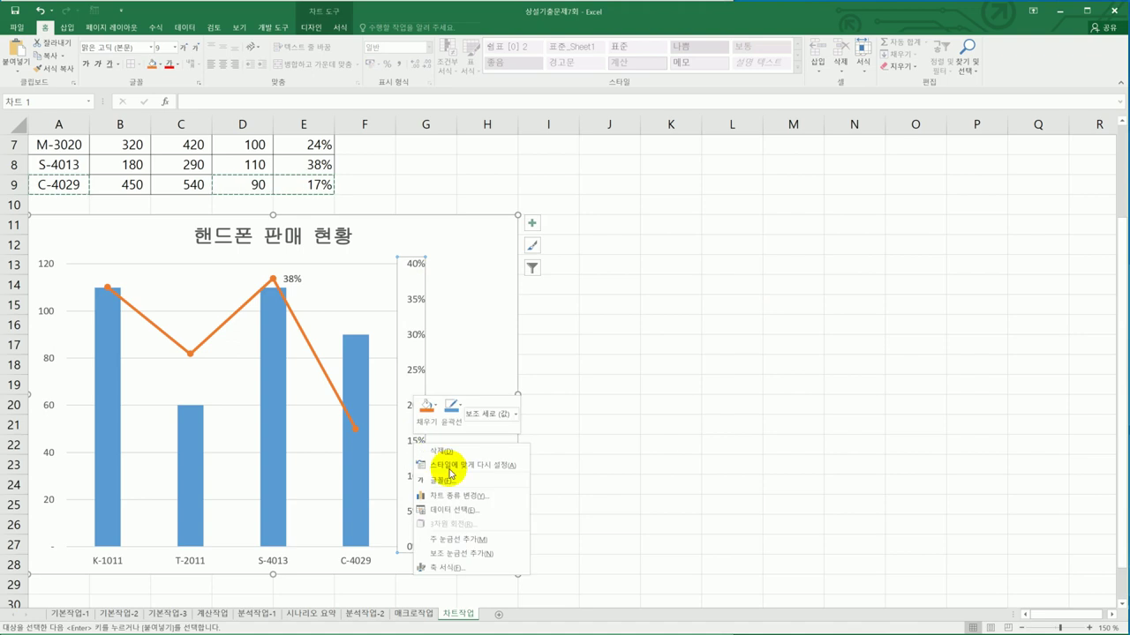
{"action": "left_click", "coordinate": [466, 568]}
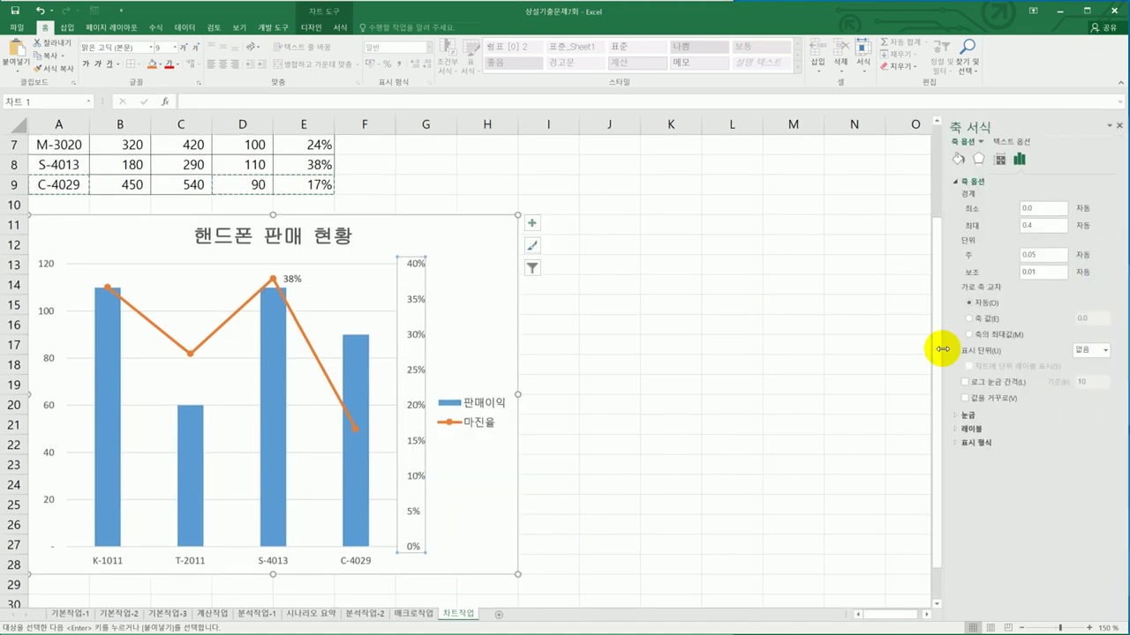
{"action": "left_click_drag", "start_coordinate": [1041, 254], "coordinate": [1013, 262]}
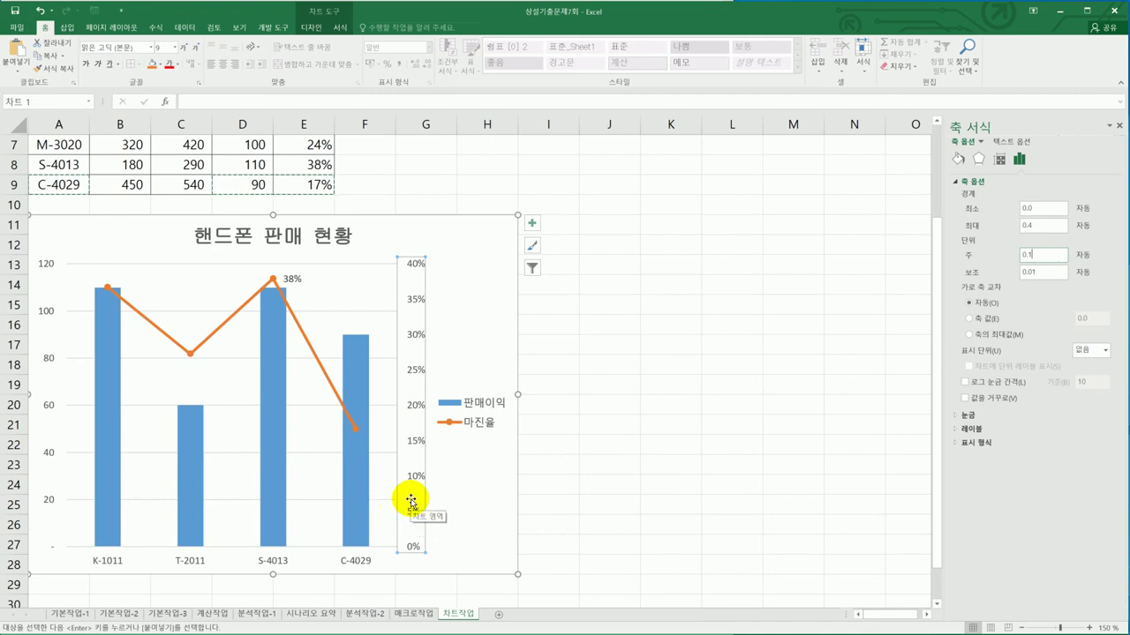
{"action": "key", "text": "alt+Tab"}
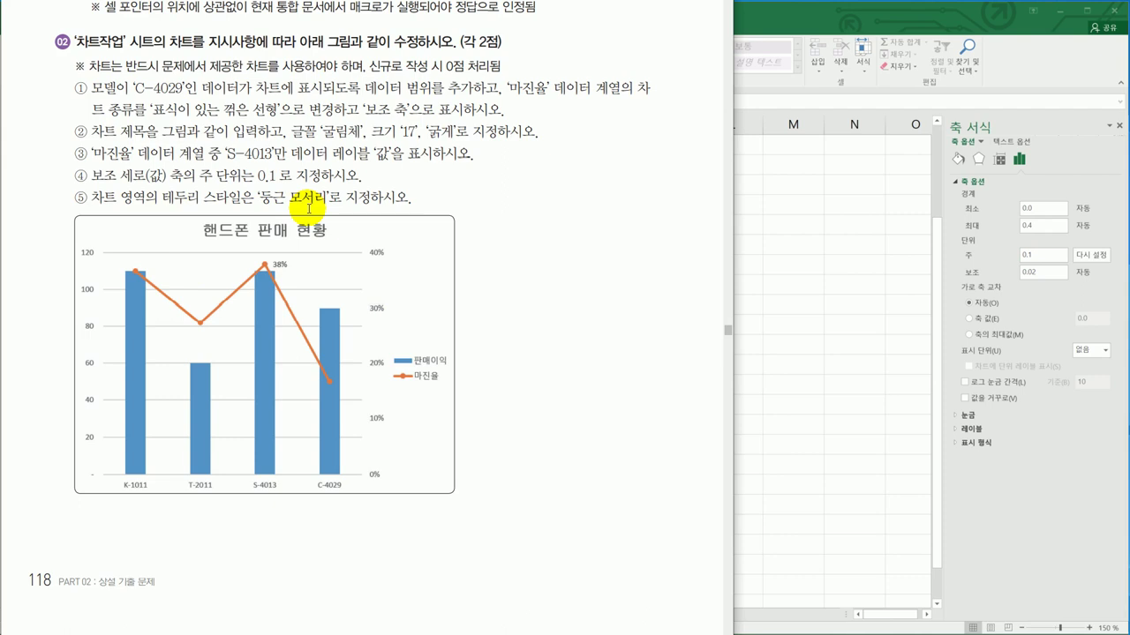
{"action": "key", "text": "alt+Tab"}
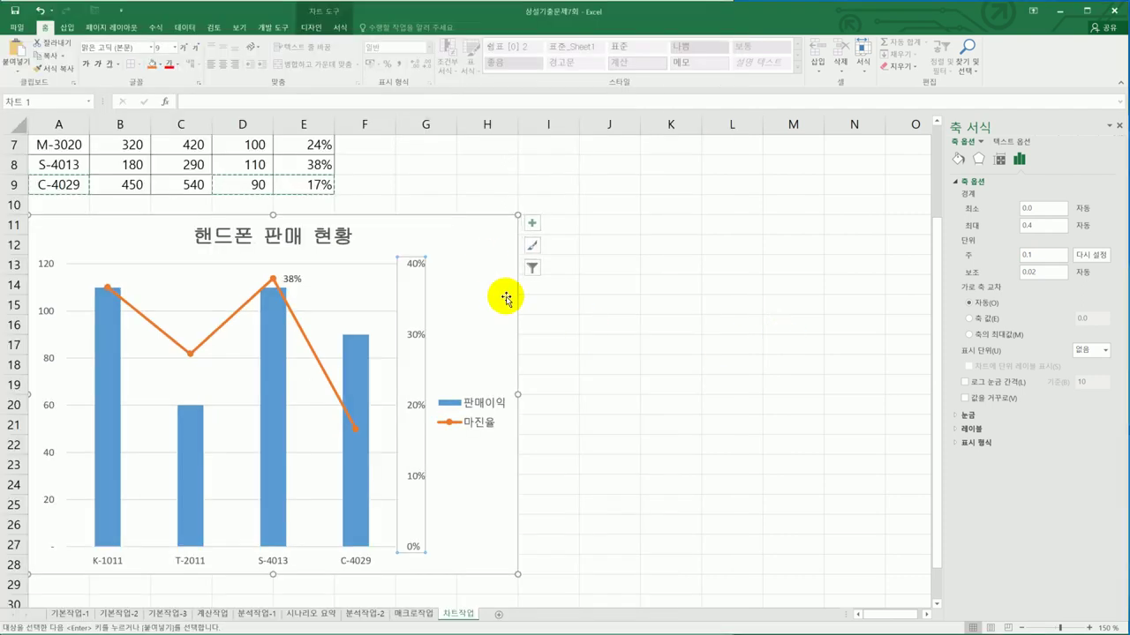
Try the chart area and secondary axis options menus, dismissing them without changes.
{"action": "left_click", "coordinate": [491, 259]}
{"action": "right_click", "coordinate": [497, 252]}
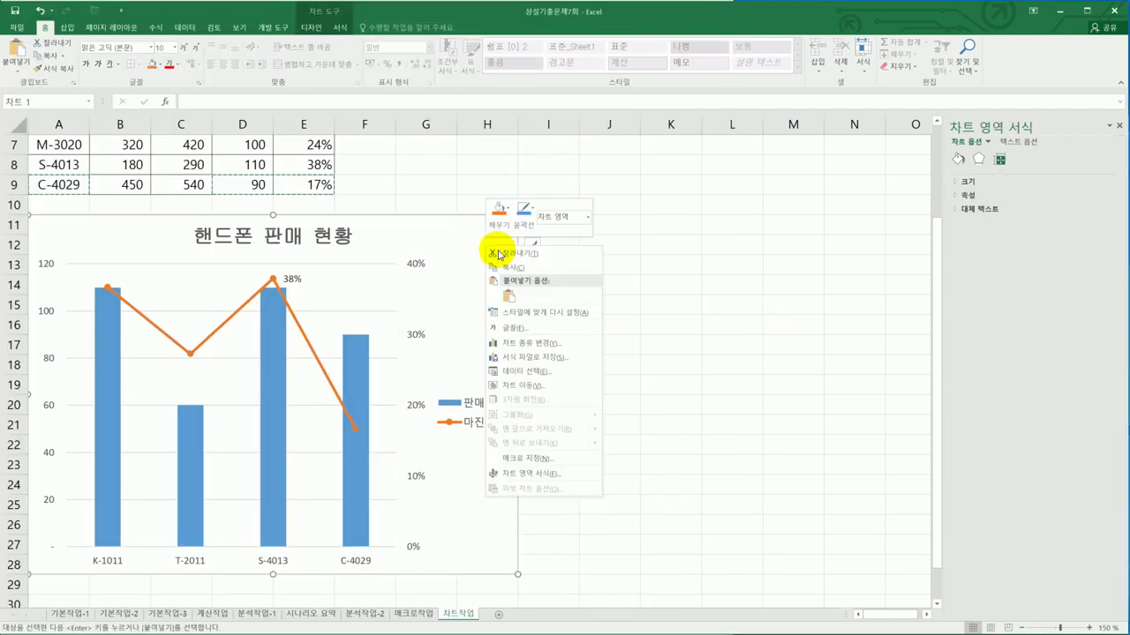
{"action": "left_click", "coordinate": [554, 474]}
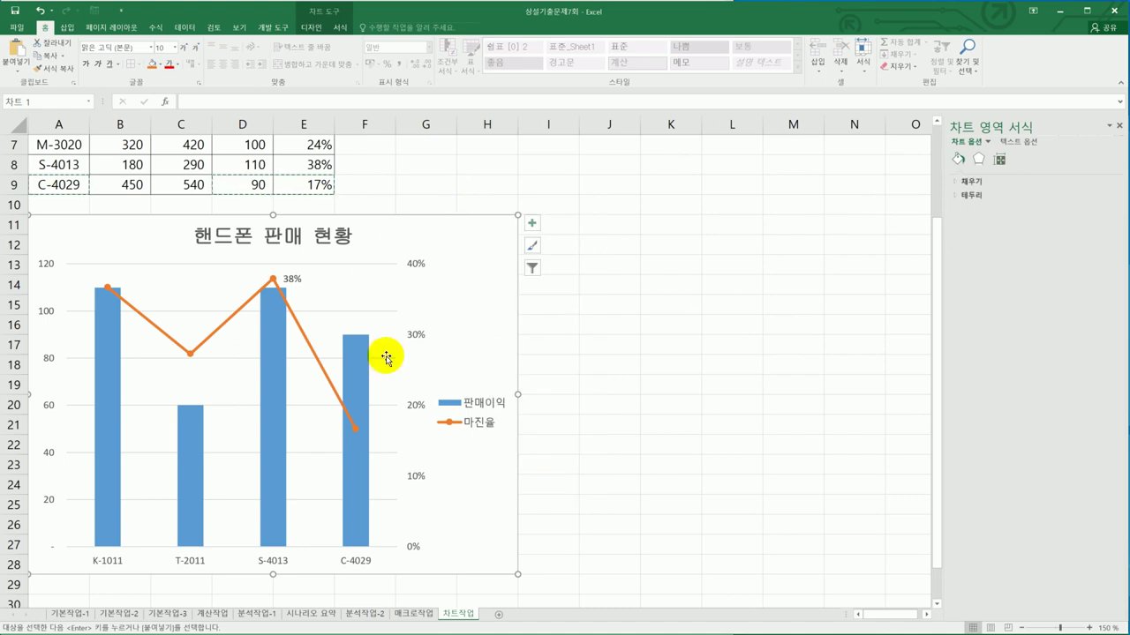
{"action": "left_click", "coordinate": [407, 339]}
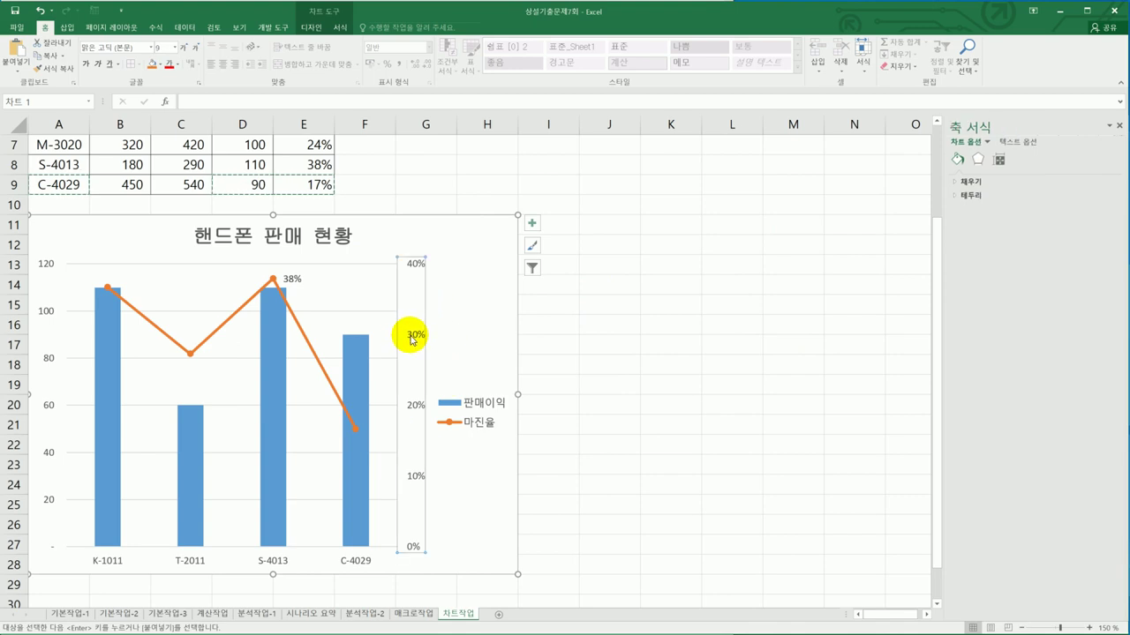
{"action": "right_click", "coordinate": [411, 339]}
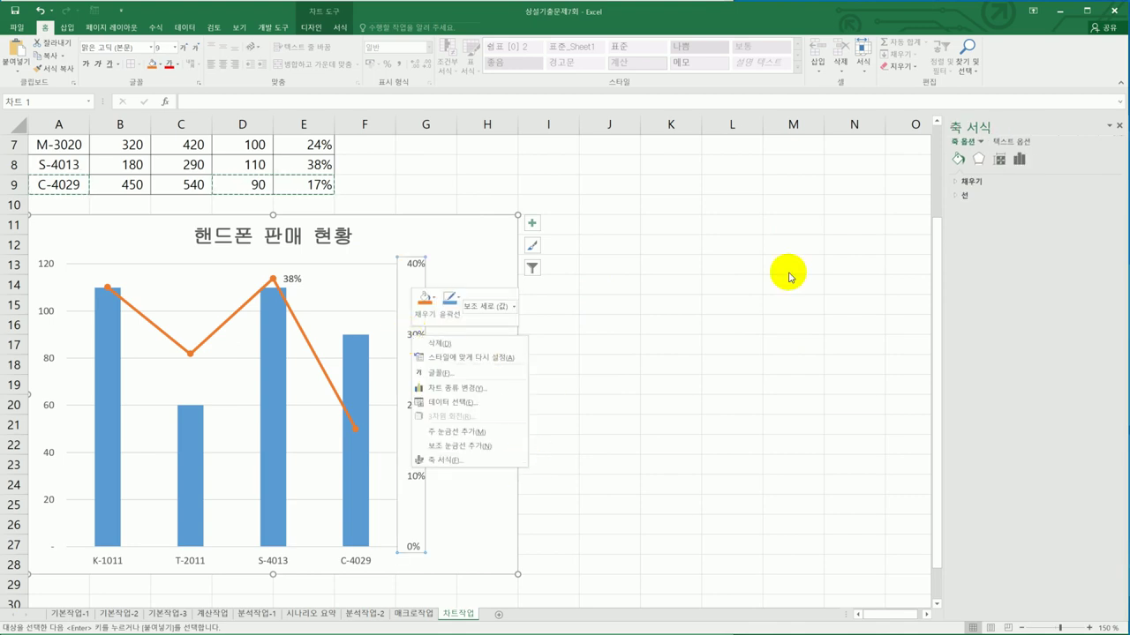
{"action": "left_click", "coordinate": [989, 283]}
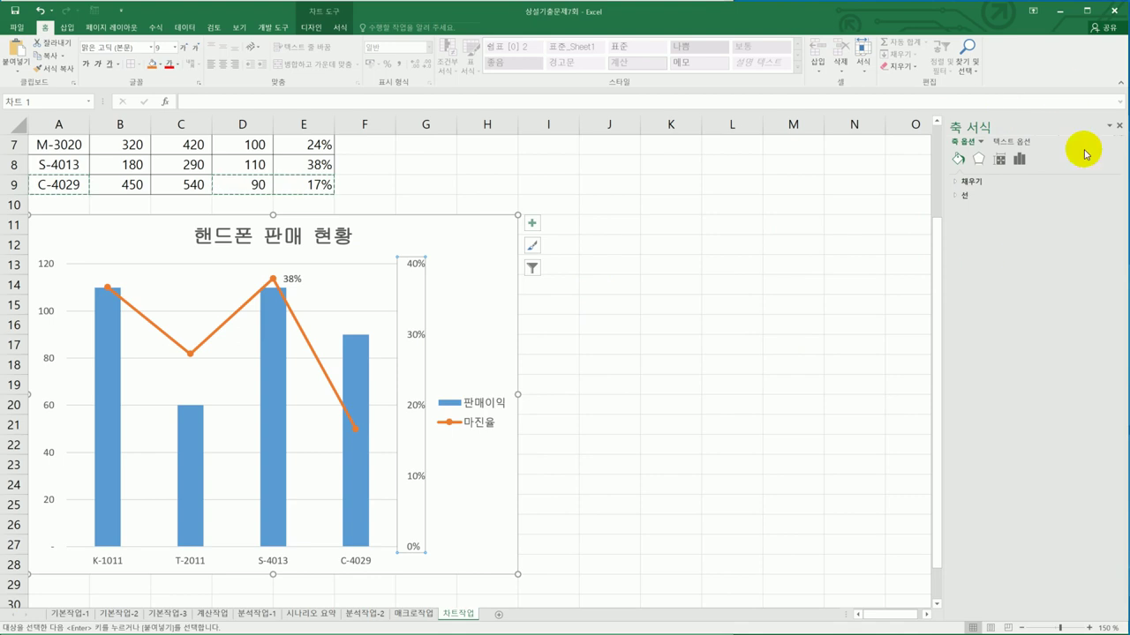
{"action": "right_click", "coordinate": [456, 239]}
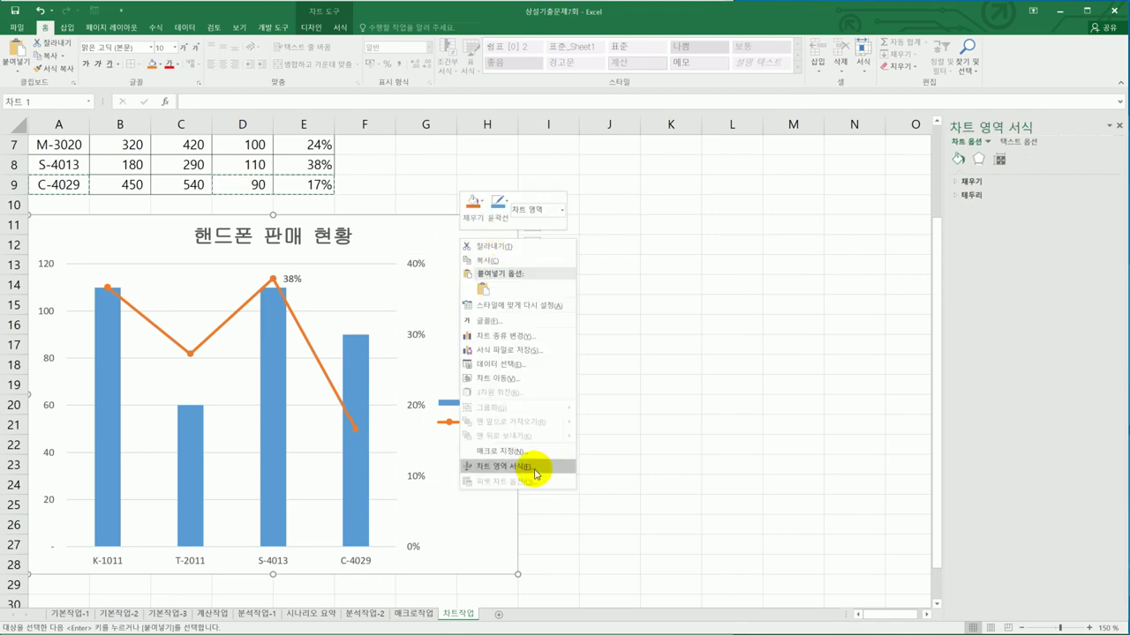
{"action": "left_click", "coordinate": [536, 473]}
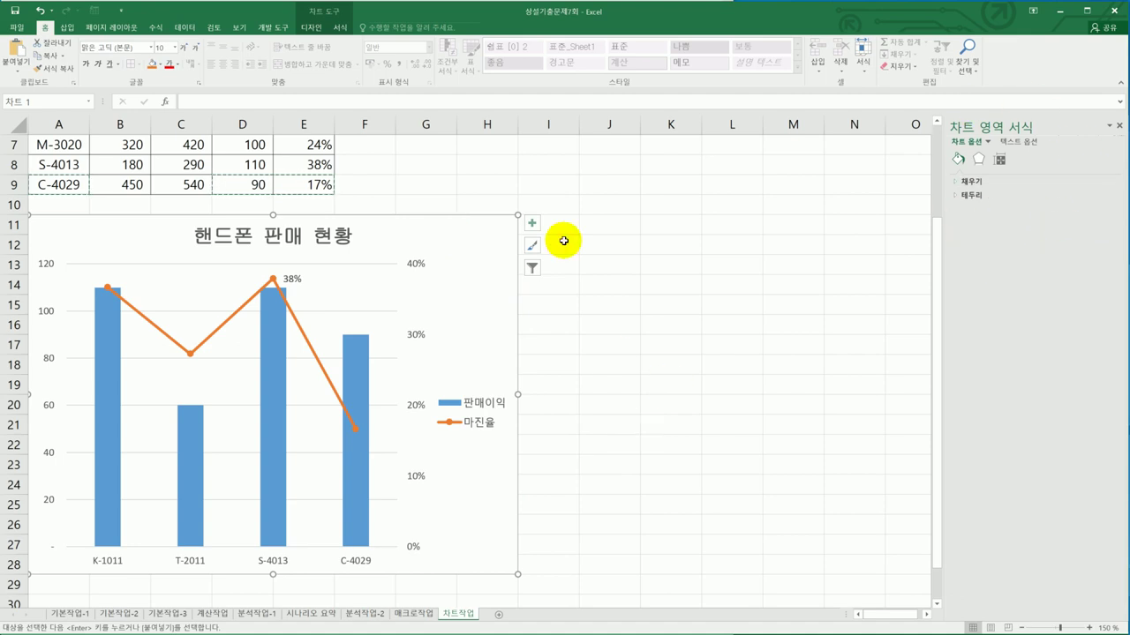
In 차트 영역 서식, turn on 둥근 모서리 for the chart border, then deselect the chart.
{"action": "right_click", "coordinate": [481, 245]}
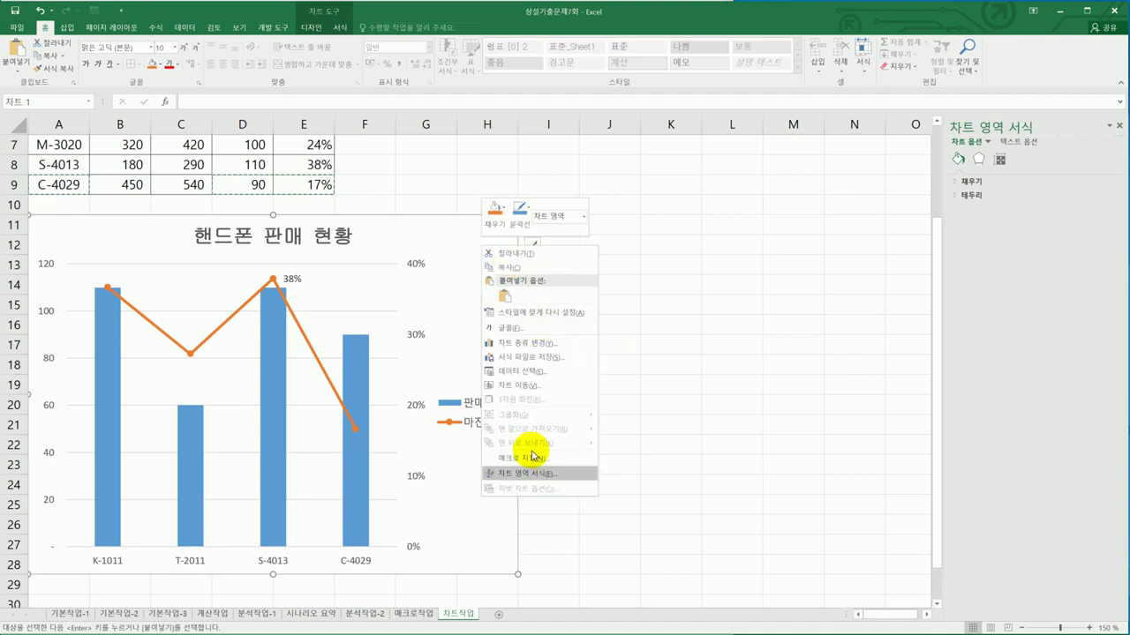
{"action": "left_click", "coordinate": [444, 244]}
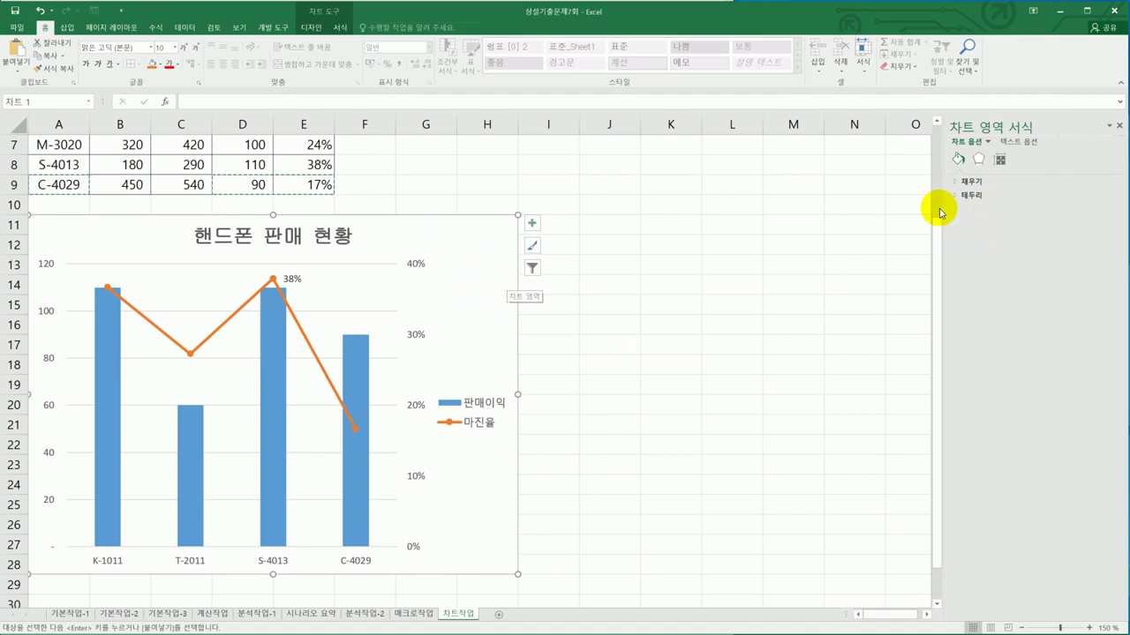
{"action": "left_click", "coordinate": [1009, 196]}
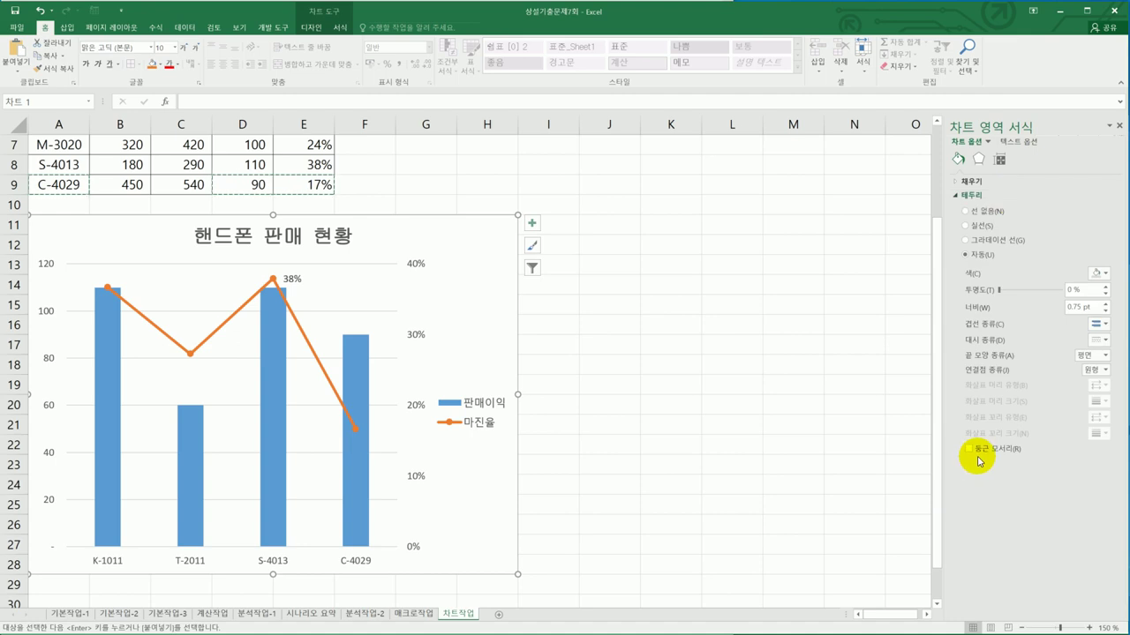
{"action": "left_click", "coordinate": [974, 454]}
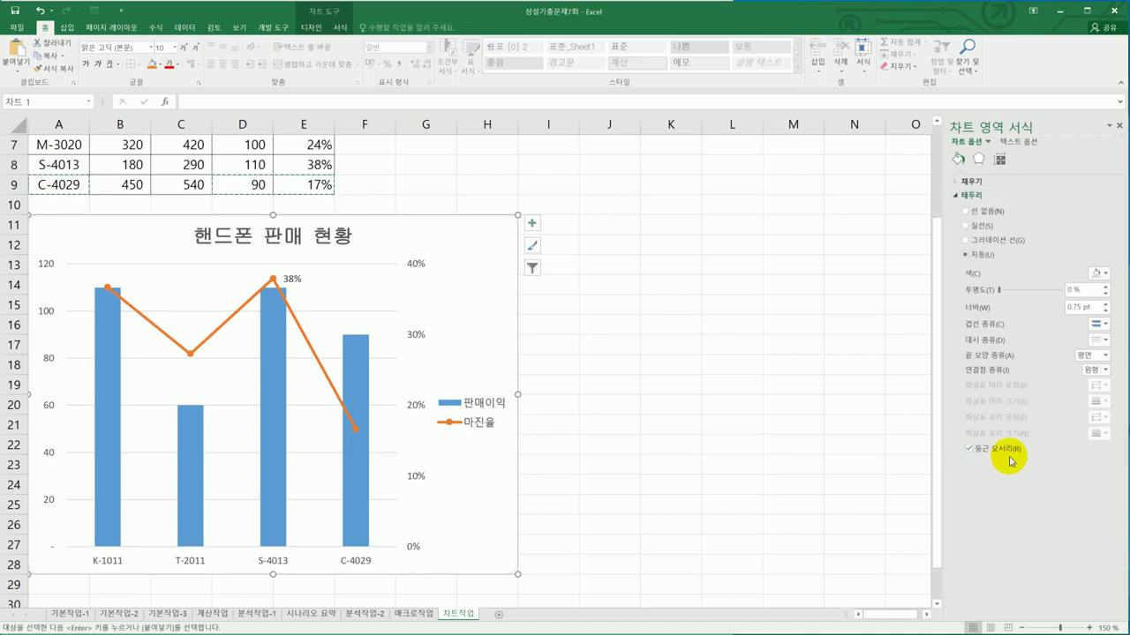
{"action": "left_click", "coordinate": [746, 438]}
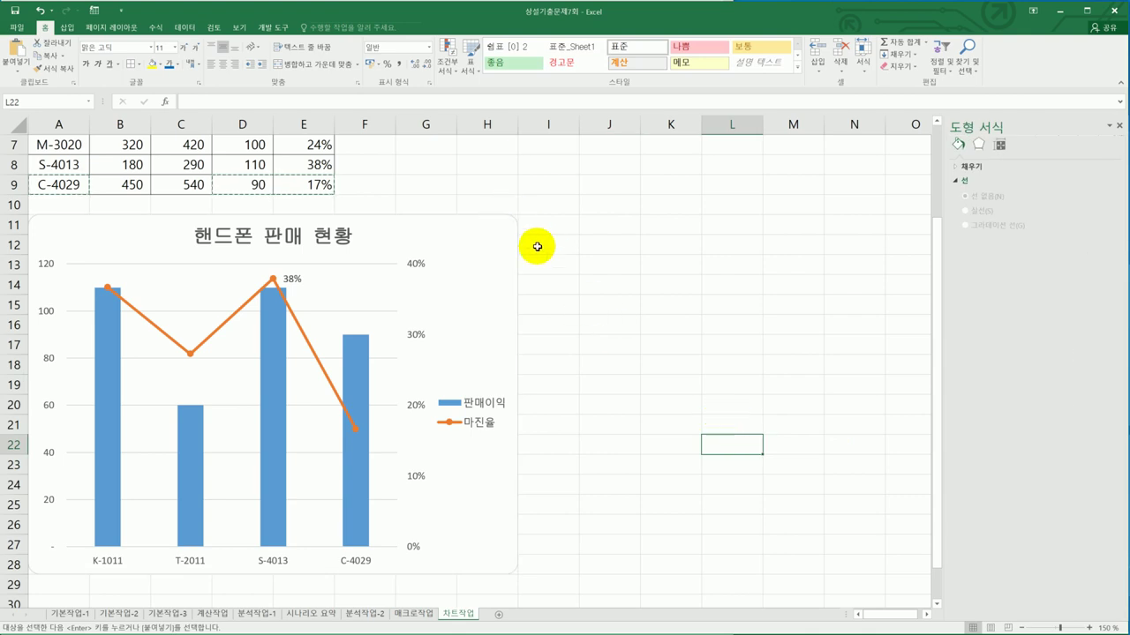